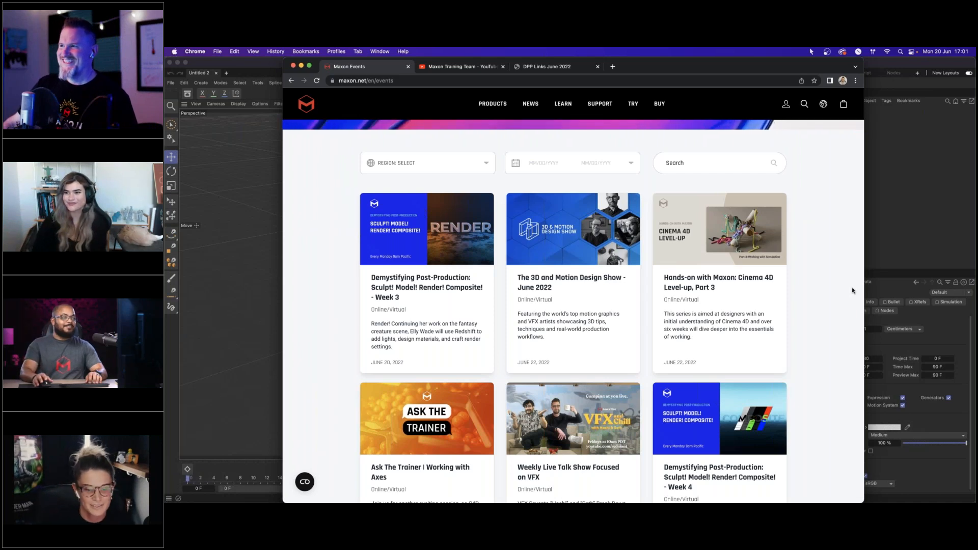
# Step: Browse the Maxon events listing, read the Demystifying Post-Production Week 3 event page, and return to the listing
pyautogui.hotkey('ctrl', 'a')
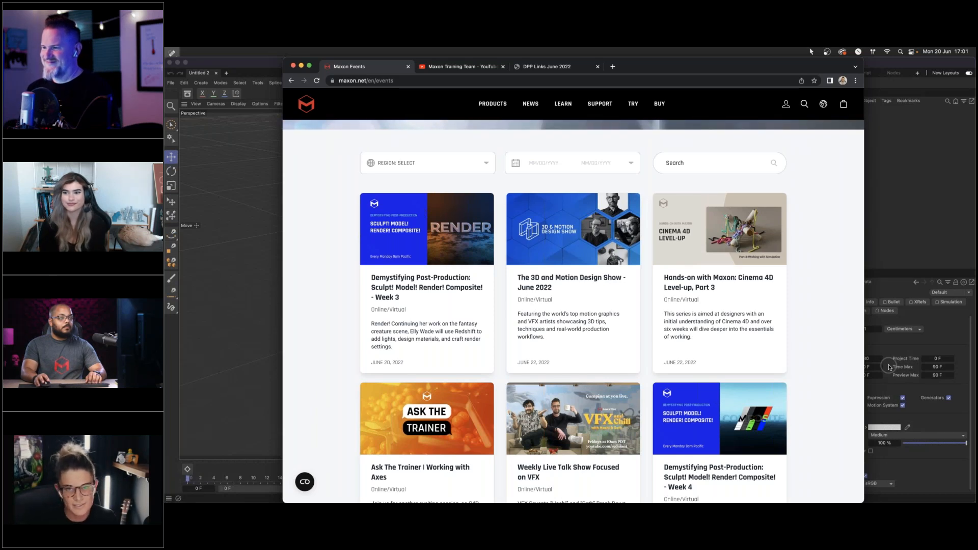
pyautogui.click(813, 276)
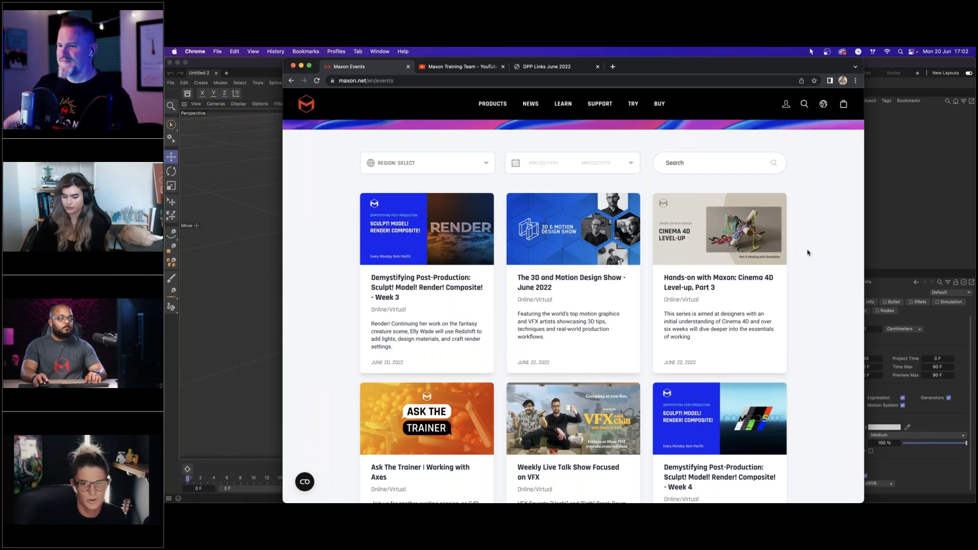
pyautogui.scroll(-5, 805, 249)
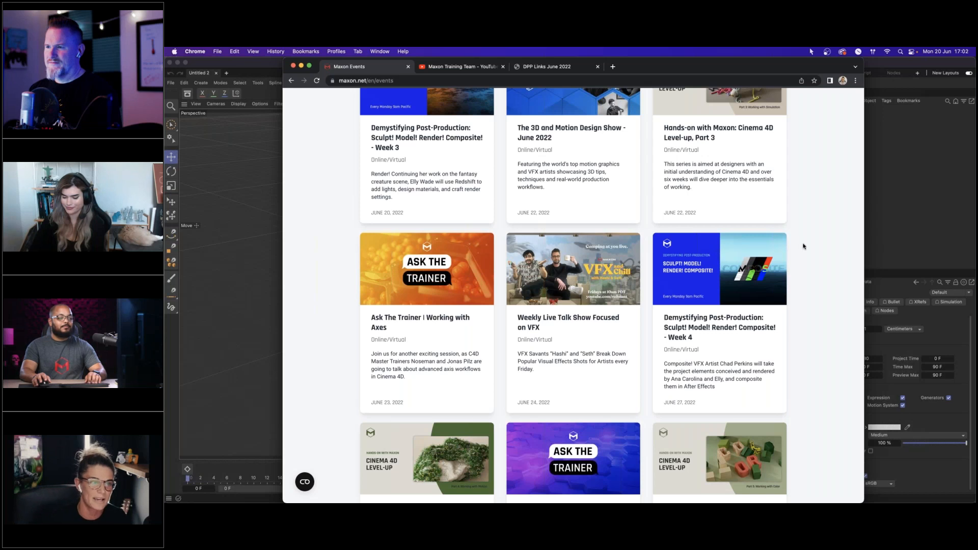
pyautogui.scroll(2, 371, 184)
pyautogui.click(377, 182)
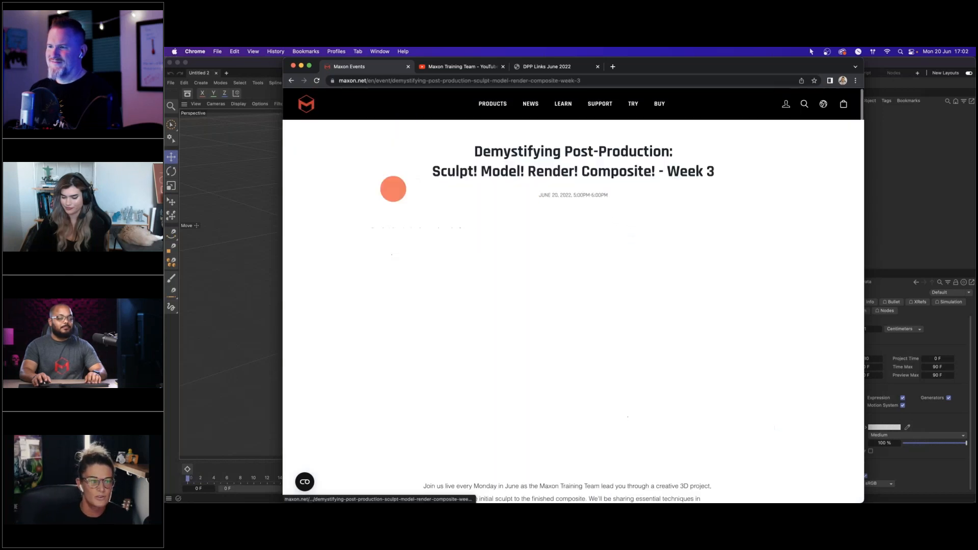
pyautogui.scroll(-6, 310, 254)
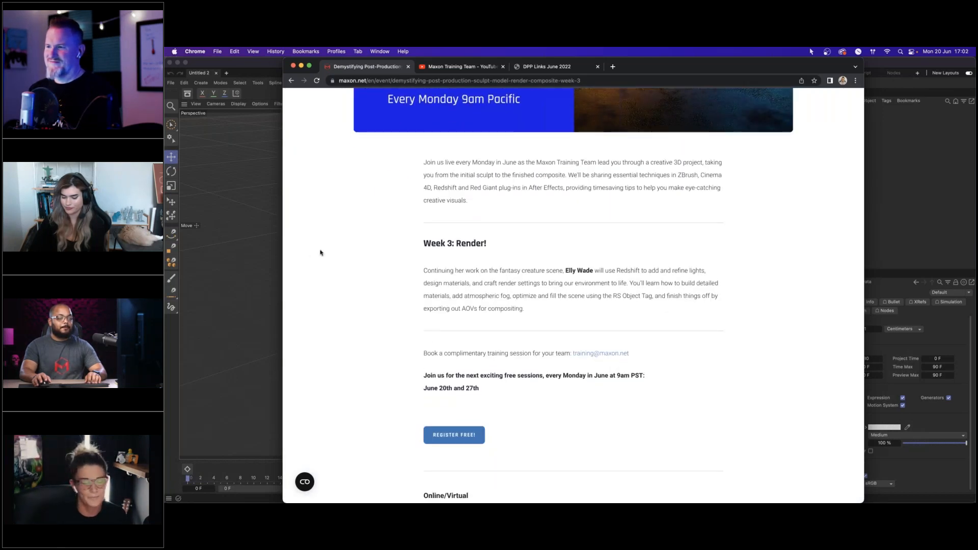
pyautogui.click(291, 80)
# Step: Look over the Maxon Training Team channel's video playlists and the DPP Links June 2022 document
pyautogui.click(457, 69)
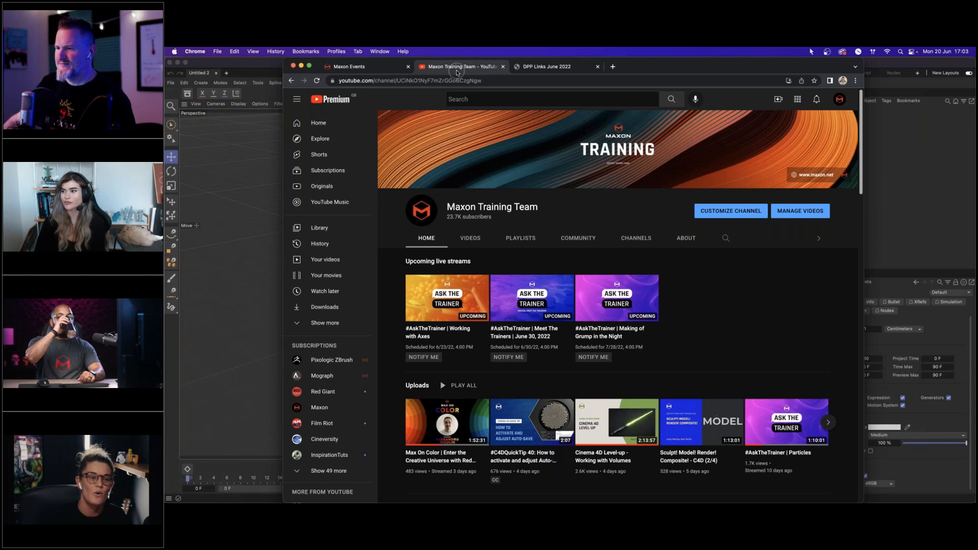
pyautogui.scroll(-5, 744, 280)
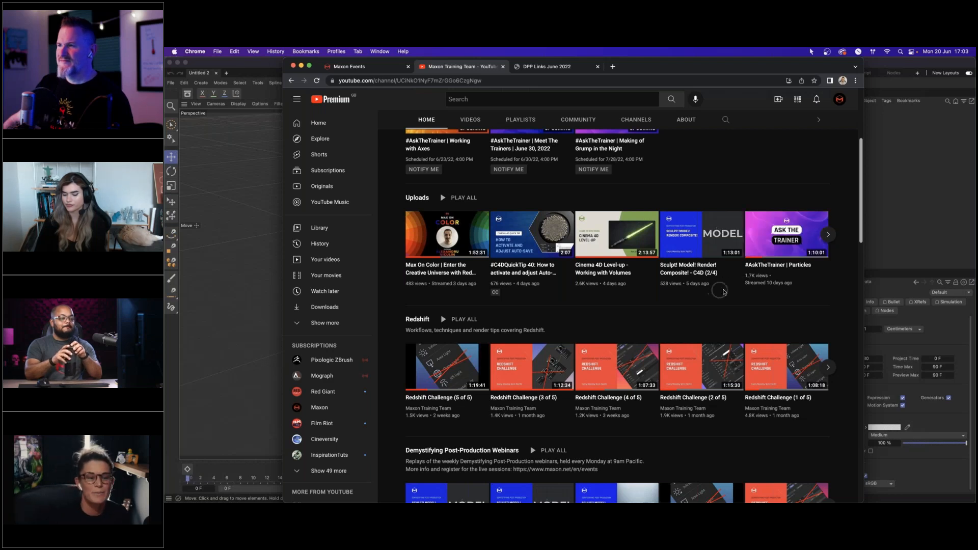
pyautogui.scroll(-1, 723, 292)
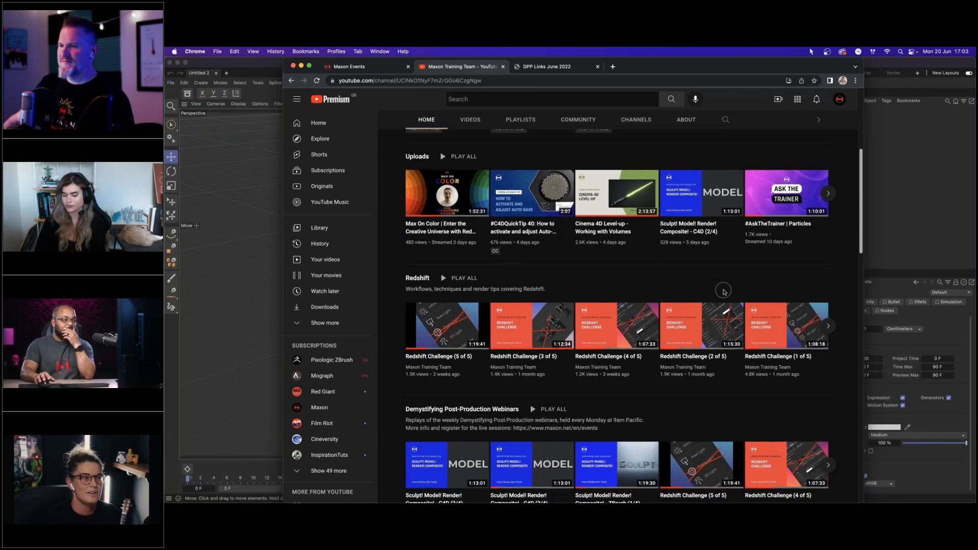
pyautogui.click(562, 67)
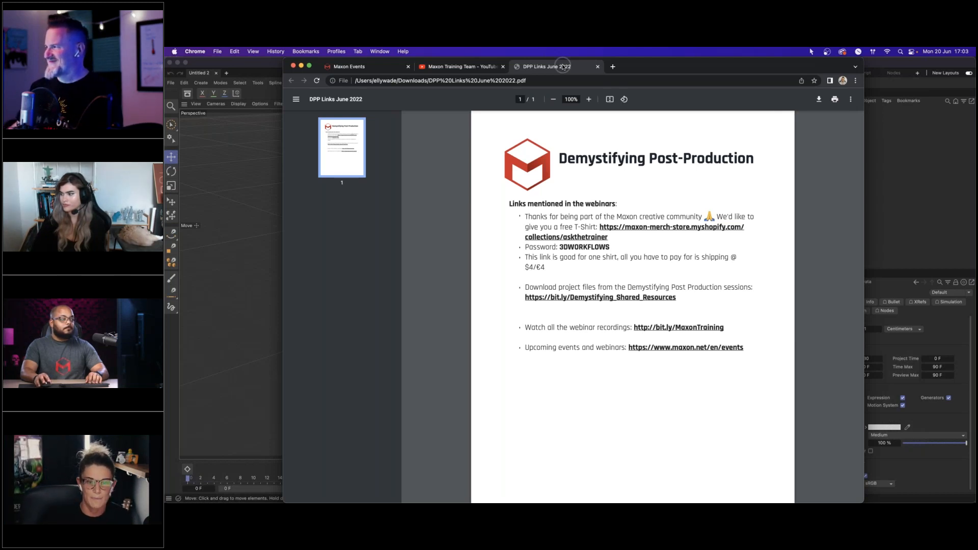
pyautogui.click(359, 71)
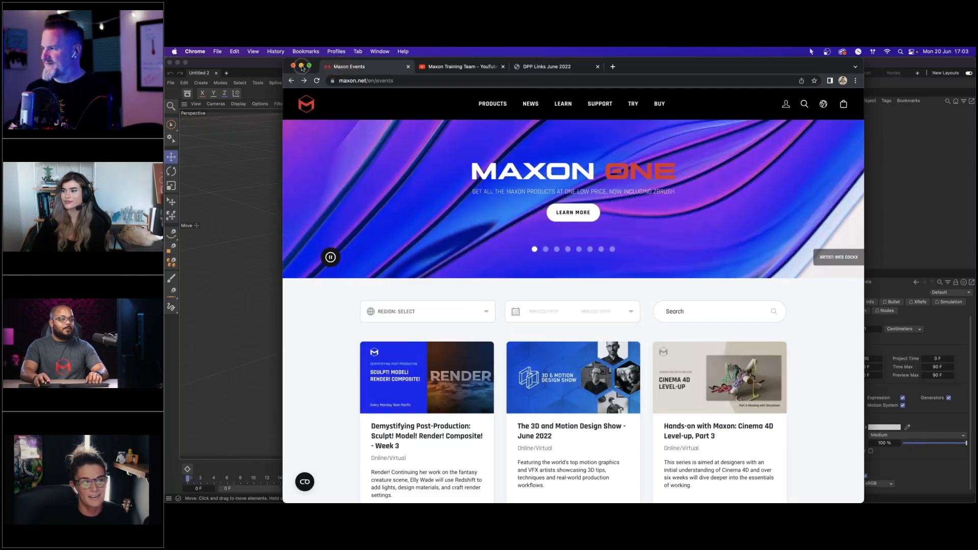
# Step: Minimize the browser, switch to ZBrush, and rotate the kraken model to view it from another angle
pyautogui.click(301, 66)
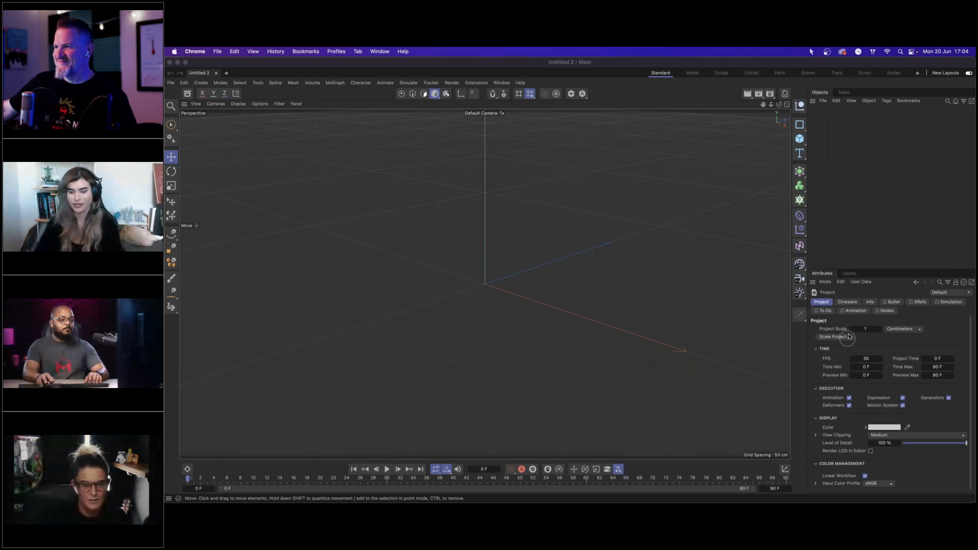
pyautogui.moveTo(694, 502)
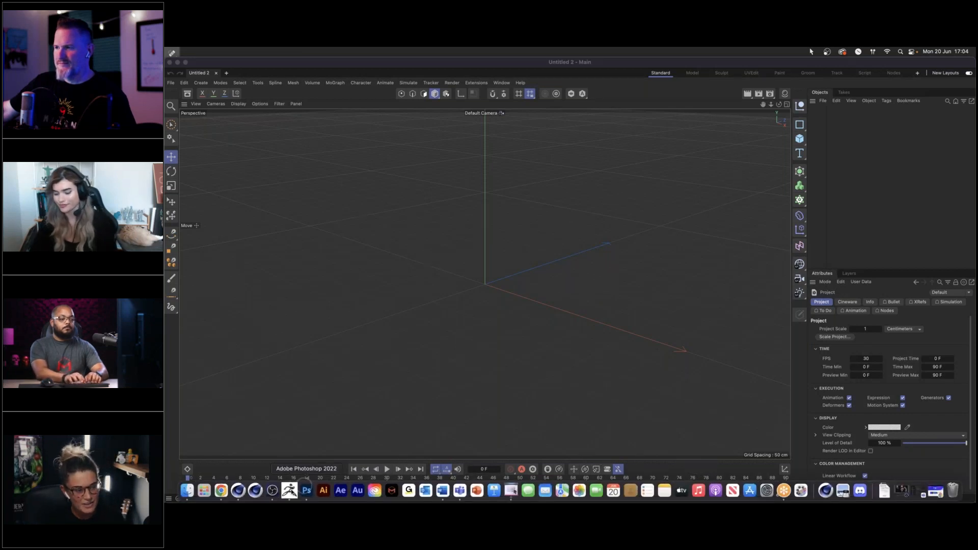
pyautogui.click(289, 491)
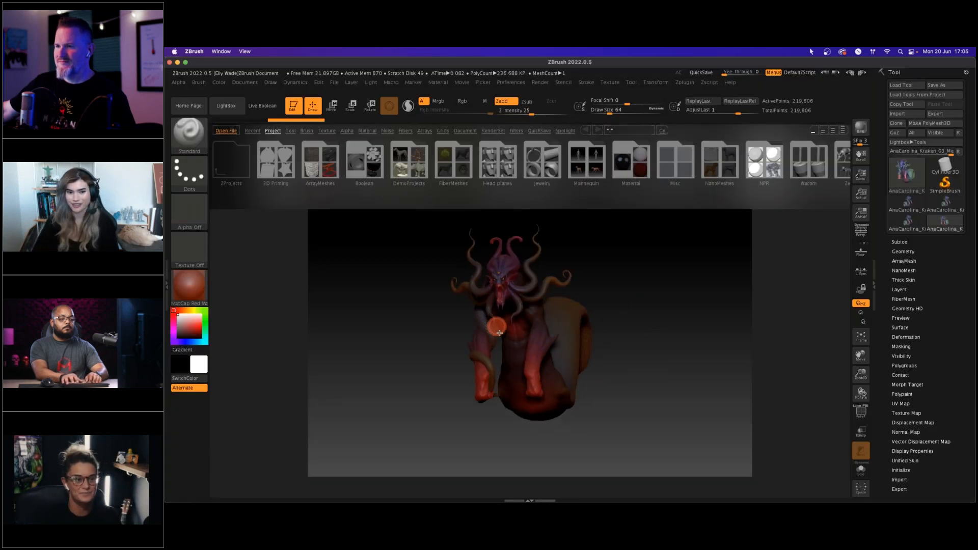
pyautogui.moveTo(515, 325); pyautogui.dragTo(504, 321, button='right')
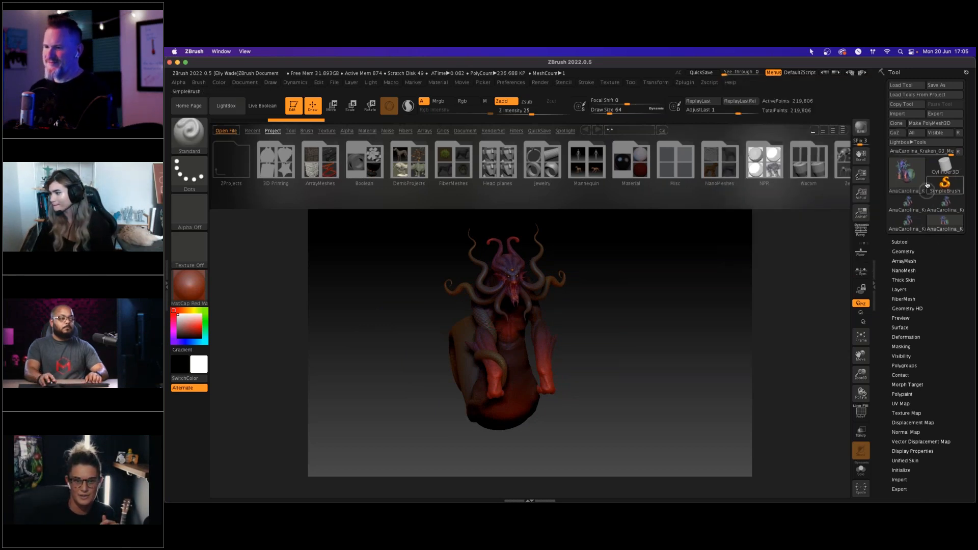
pyautogui.moveTo(924, 177)
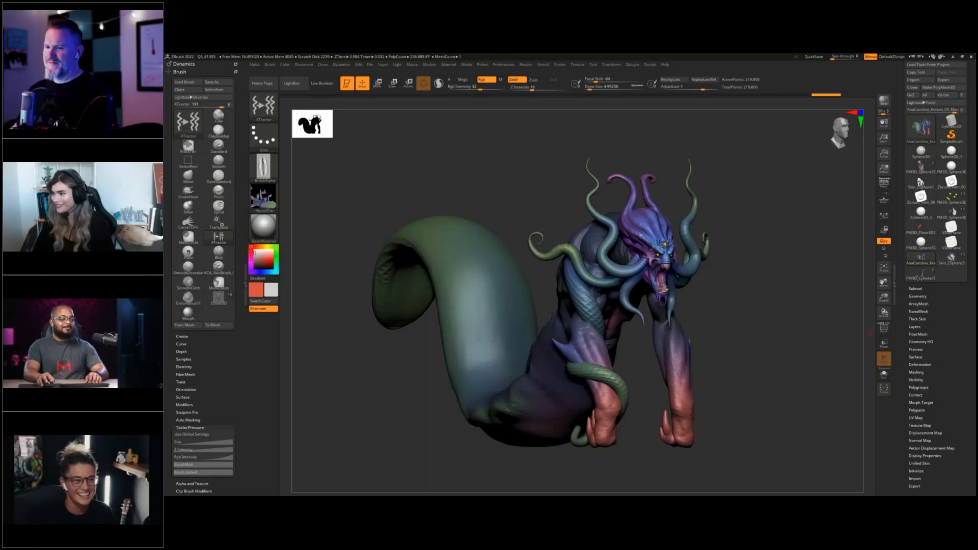
# Step: Examine the painted kraken sculpt from several angles, including close views of its head, tentacles and tail
pyautogui.moveTo(825, 311); pyautogui.dragTo(793, 318)
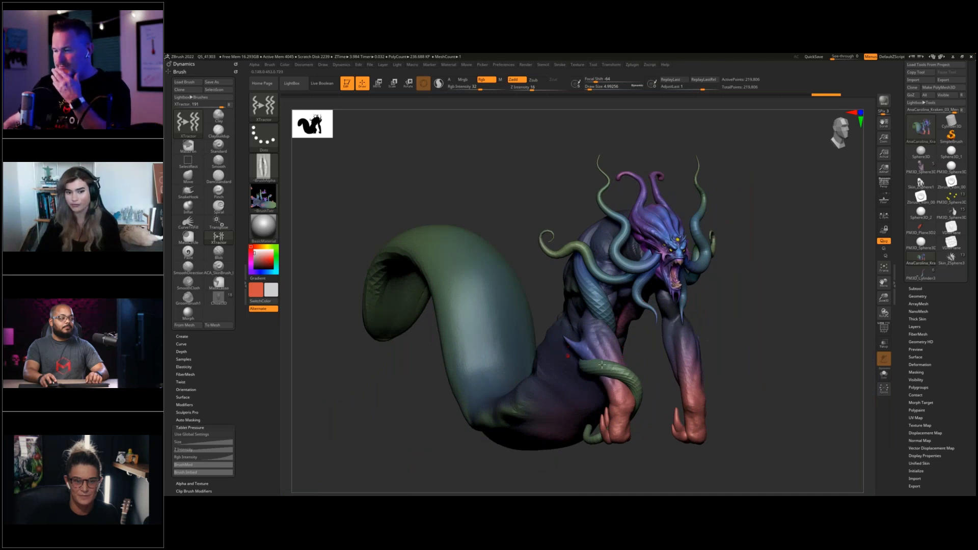
pyautogui.keyDown('alt'); pyautogui.moveTo(808, 278); pyautogui.dragTo(793, 303); pyautogui.keyUp('alt')
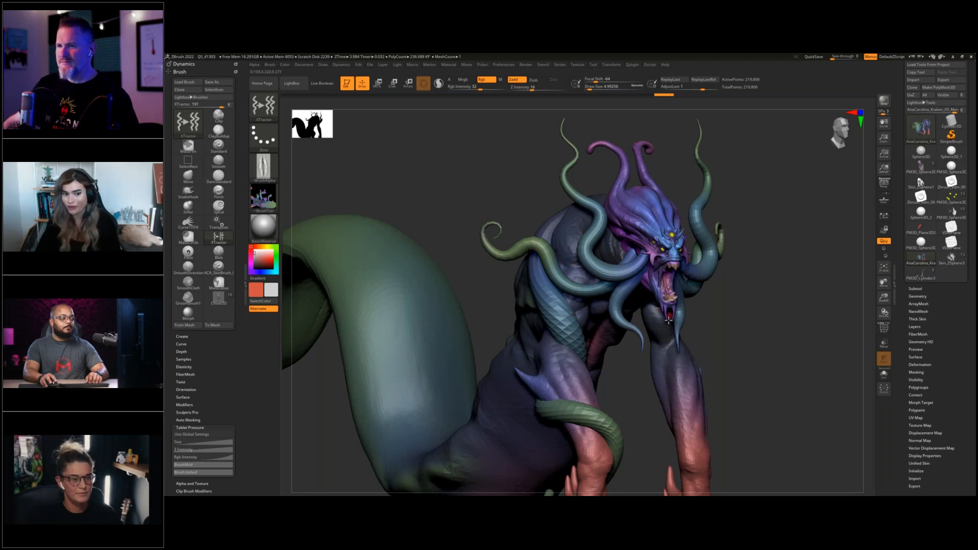
pyautogui.keyDown('alt'); pyautogui.moveTo(711, 385); pyautogui.dragTo(742, 369); pyautogui.keyUp('alt')
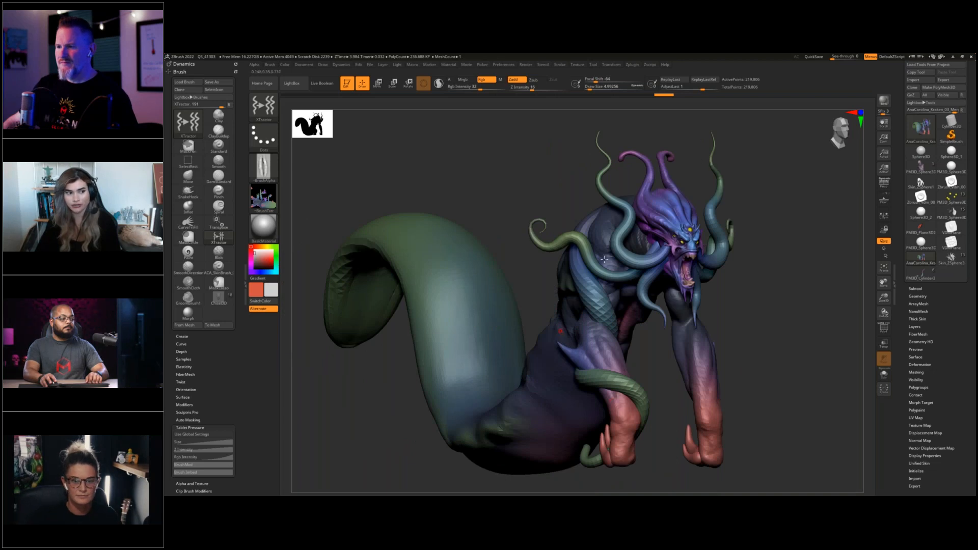
pyautogui.moveTo(782, 259); pyautogui.dragTo(744, 263)
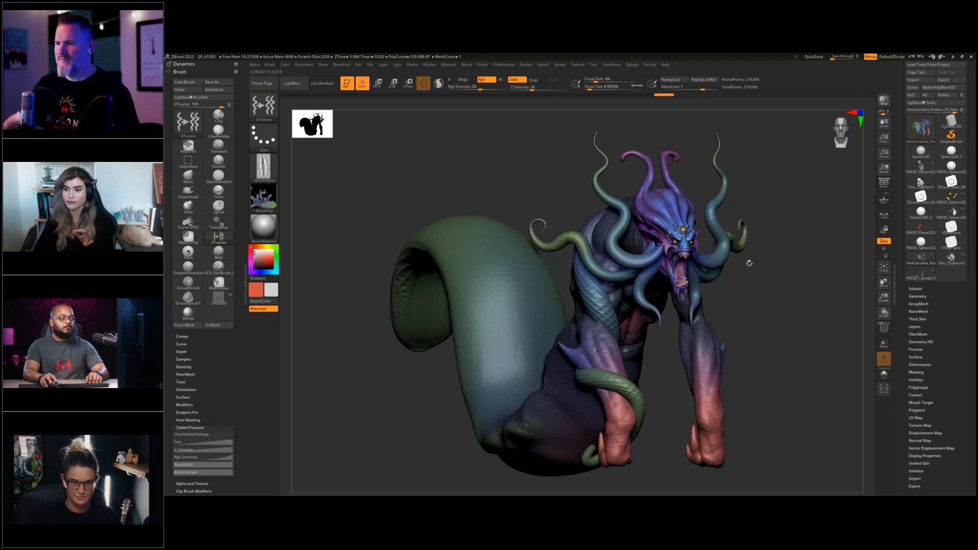
pyautogui.moveTo(789, 278); pyautogui.dragTo(789, 271)
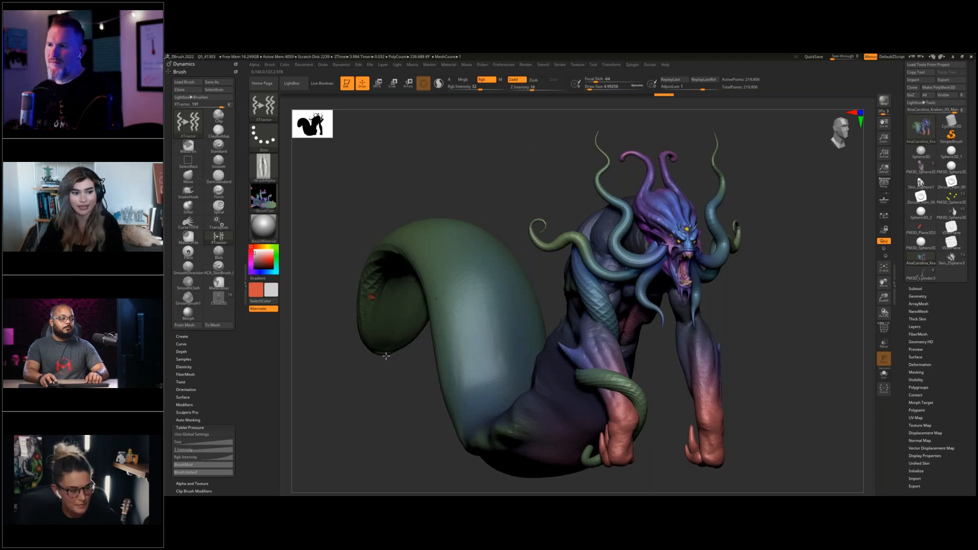
# Step: Show the kraken's merged subtool and unwrap its UVs with the UV Master plugin
pyautogui.click(922, 289)
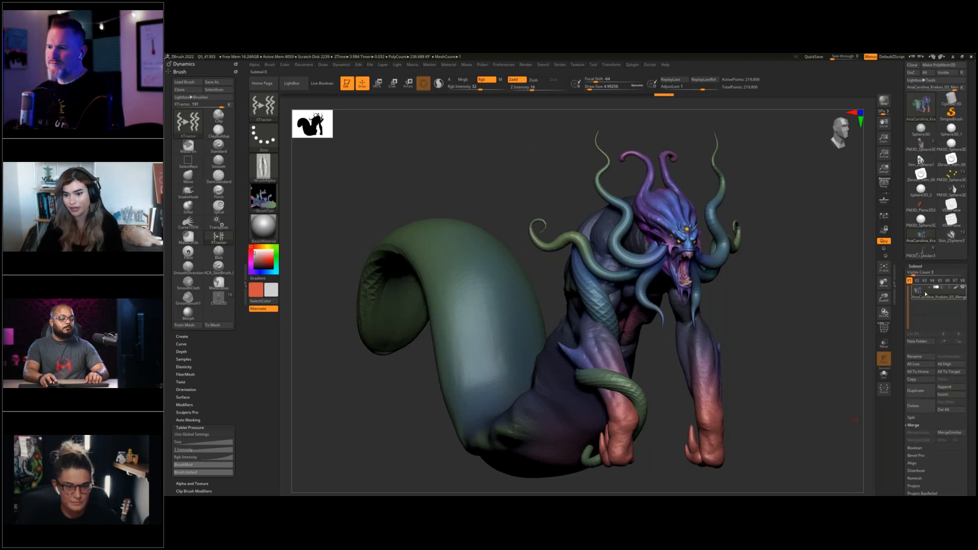
pyautogui.moveTo(924, 298)
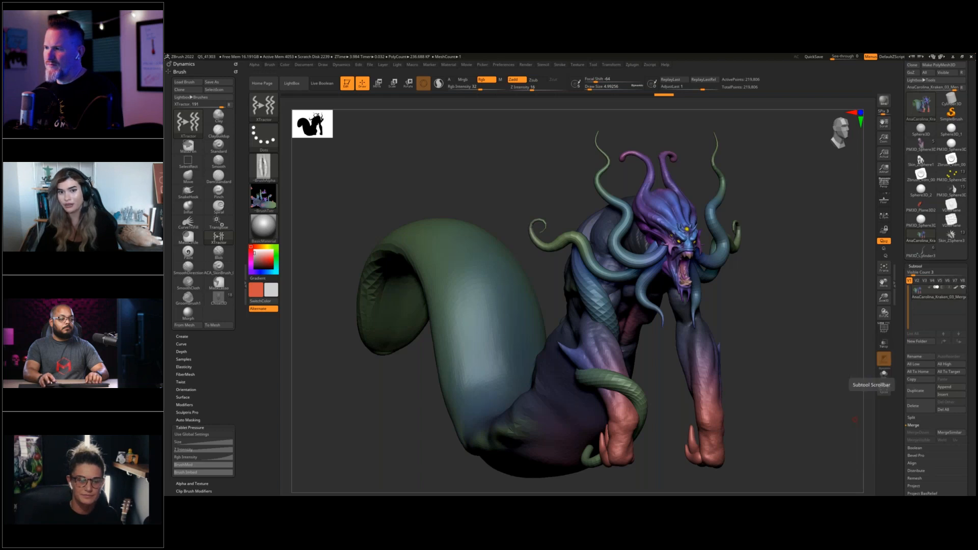
pyautogui.moveTo(901, 415); pyautogui.dragTo(901, 351)
pyautogui.click(633, 65)
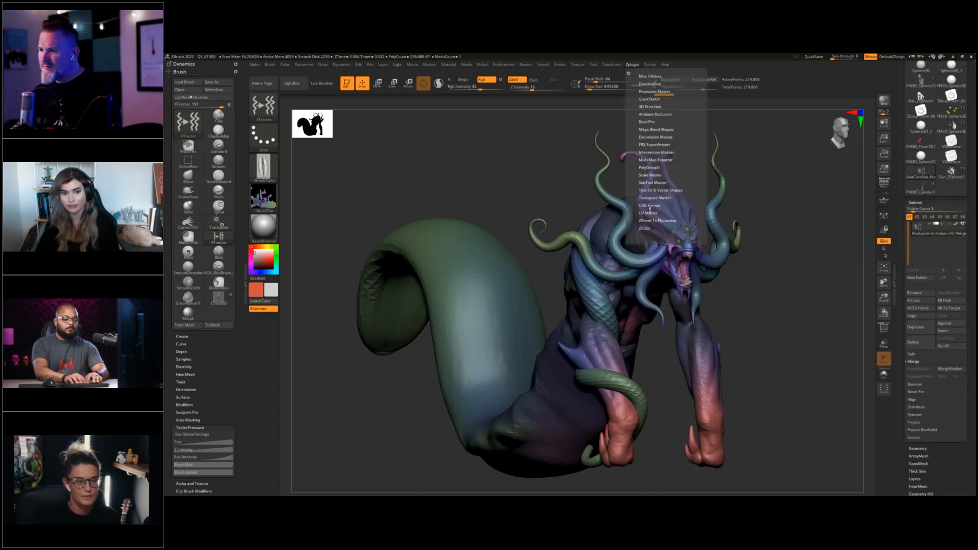
pyautogui.click(648, 213)
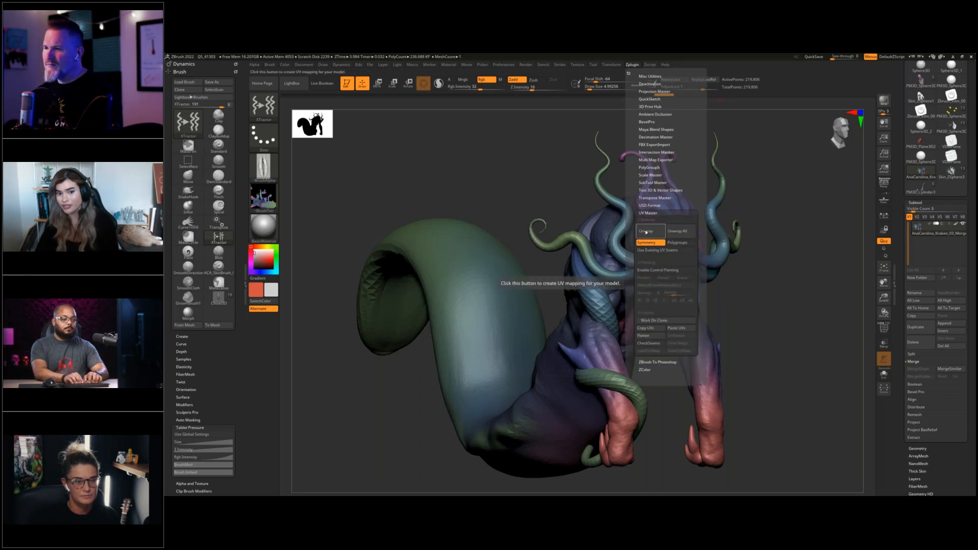
pyautogui.click(646, 232)
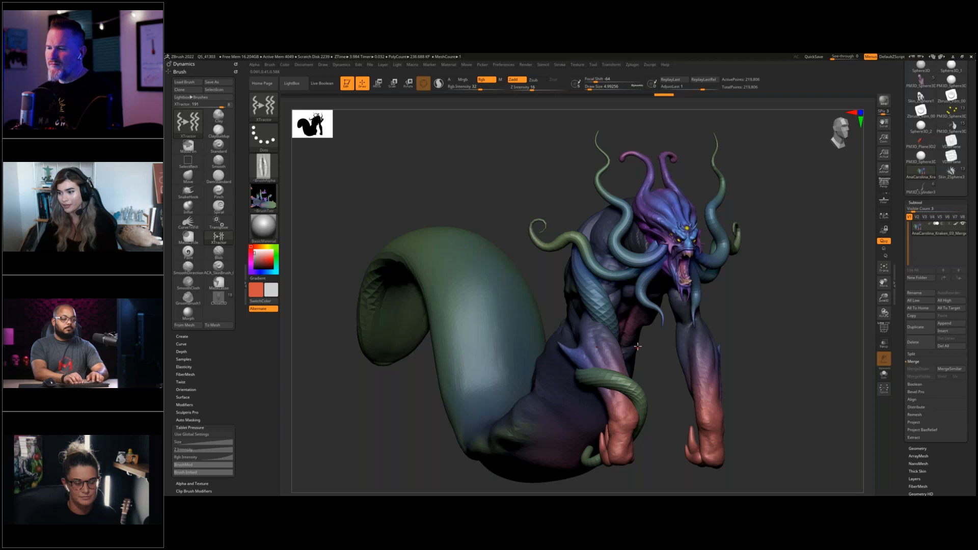
# Step: Inspect the kraken's flattened UV layout with Morph UV, and return the model to its sculpted 3D shape
pyautogui.moveTo(733, 247); pyautogui.dragTo(775, 267)
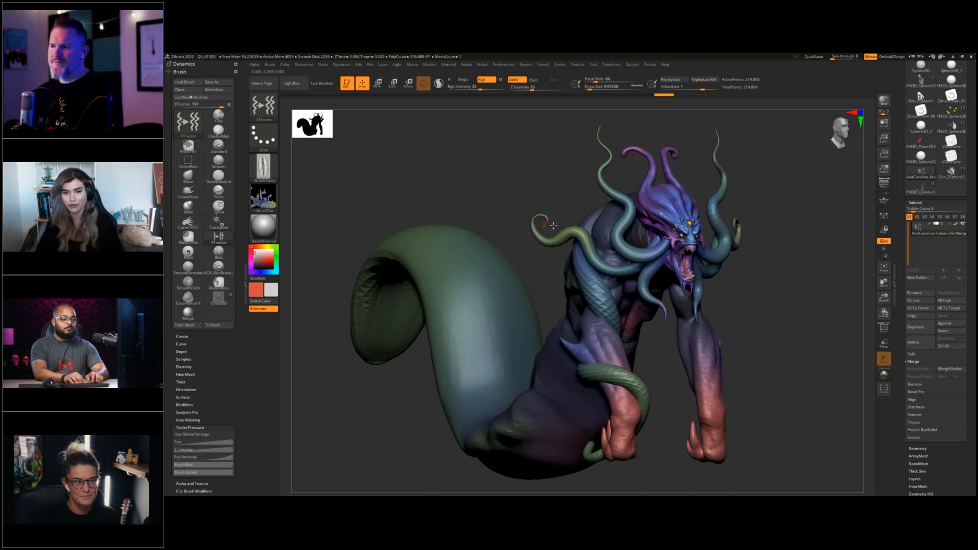
pyautogui.moveTo(776, 261); pyautogui.dragTo(775, 261)
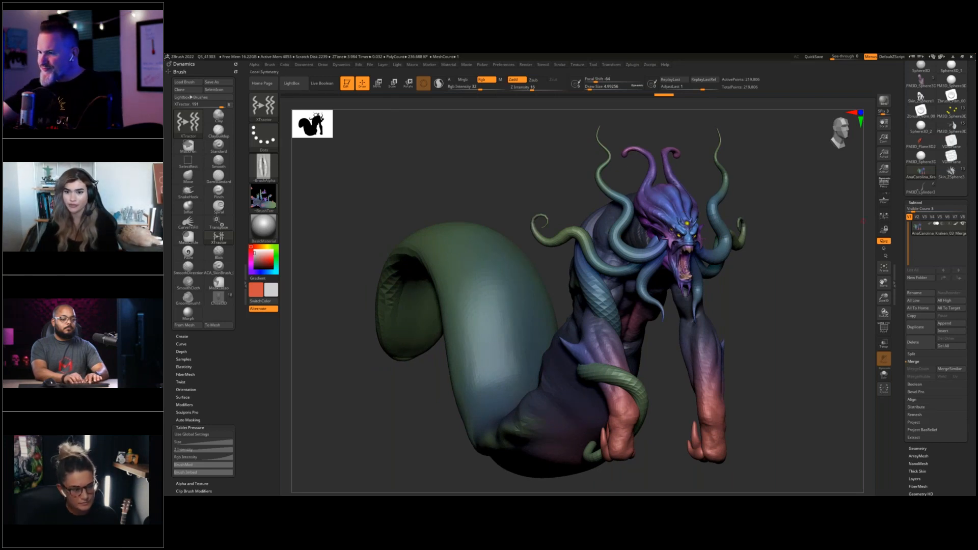
pyautogui.click(916, 203)
pyautogui.click(921, 332)
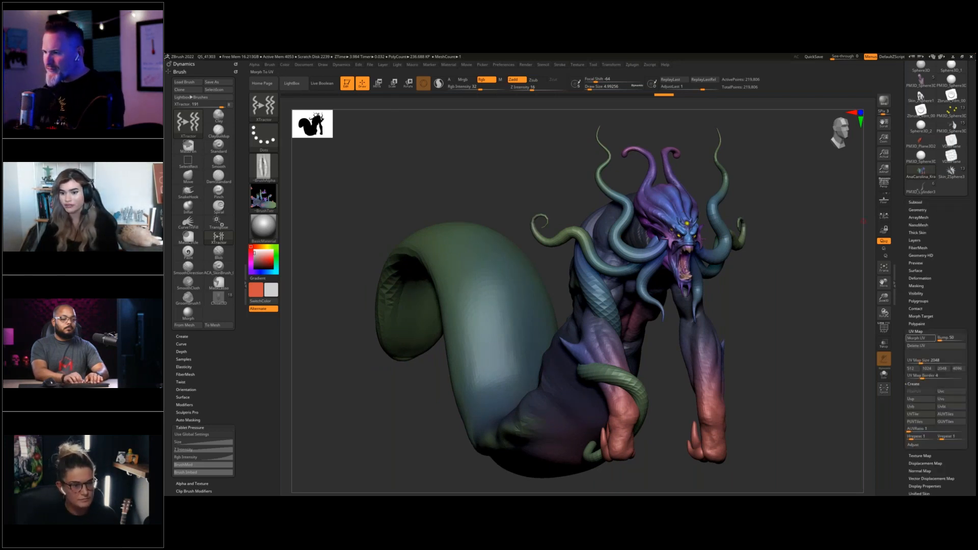
pyautogui.moveTo(943, 189); pyautogui.dragTo(943, 242)
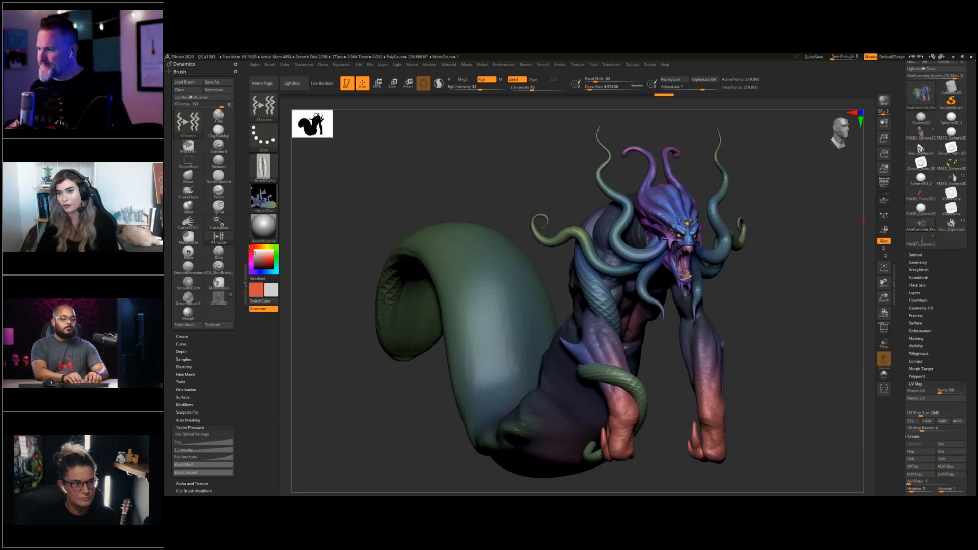
pyautogui.moveTo(962, 307); pyautogui.dragTo(963, 252)
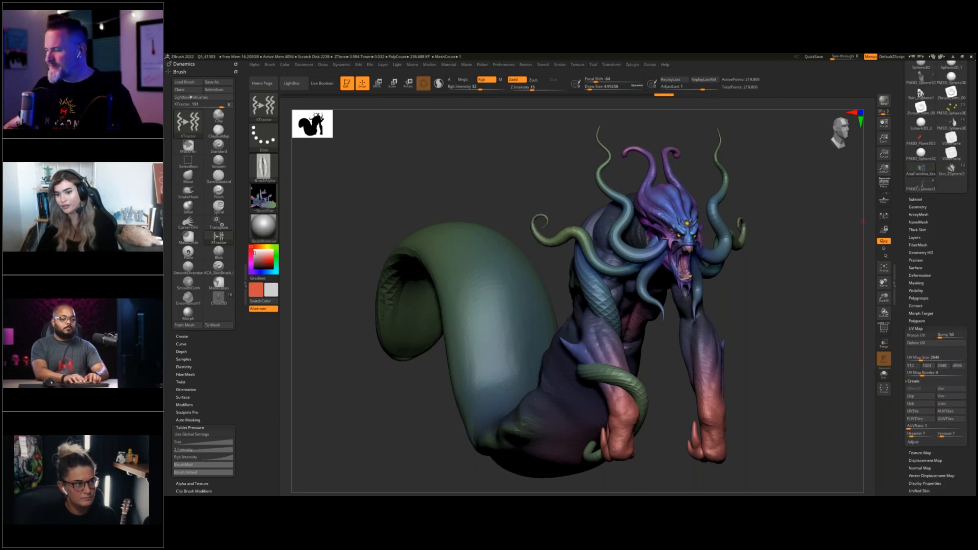
pyautogui.click(921, 336)
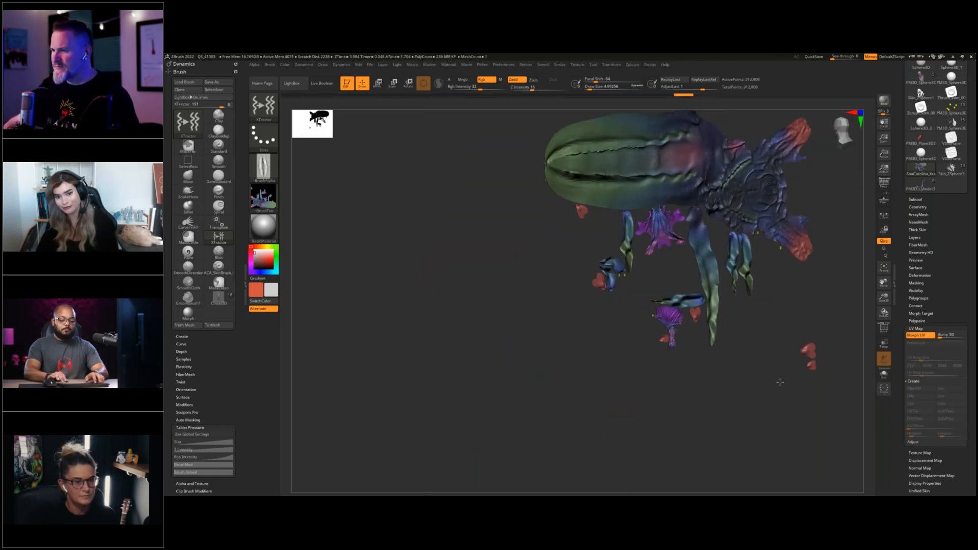
pyautogui.moveTo(793, 378); pyautogui.dragTo(753, 388)
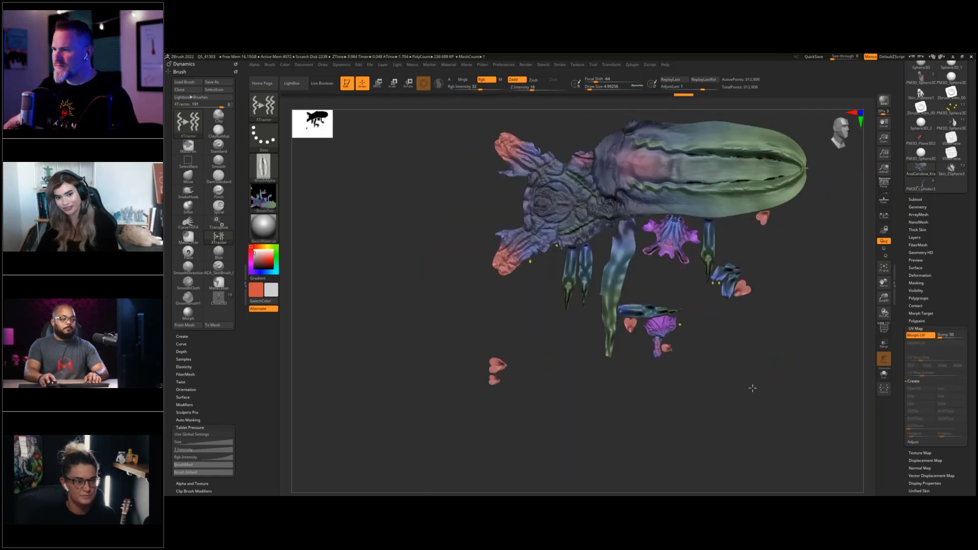
pyautogui.click(921, 336)
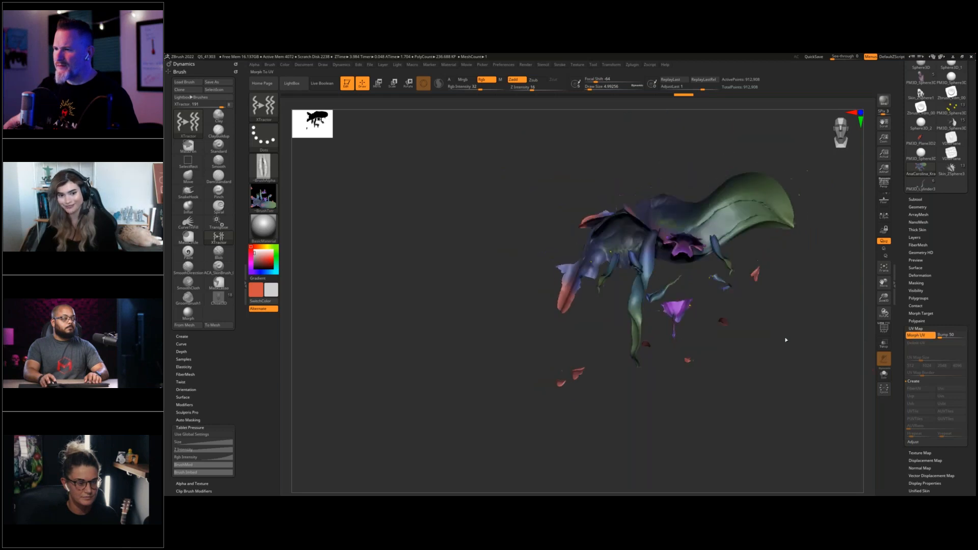
pyautogui.press('f')
pyautogui.moveTo(793, 283); pyautogui.dragTo(877, 318)
# Step: Show the kraken's texture map settings, including the polypaint texture option and the available textures, and view the textured model from another angle
pyautogui.click(916, 328)
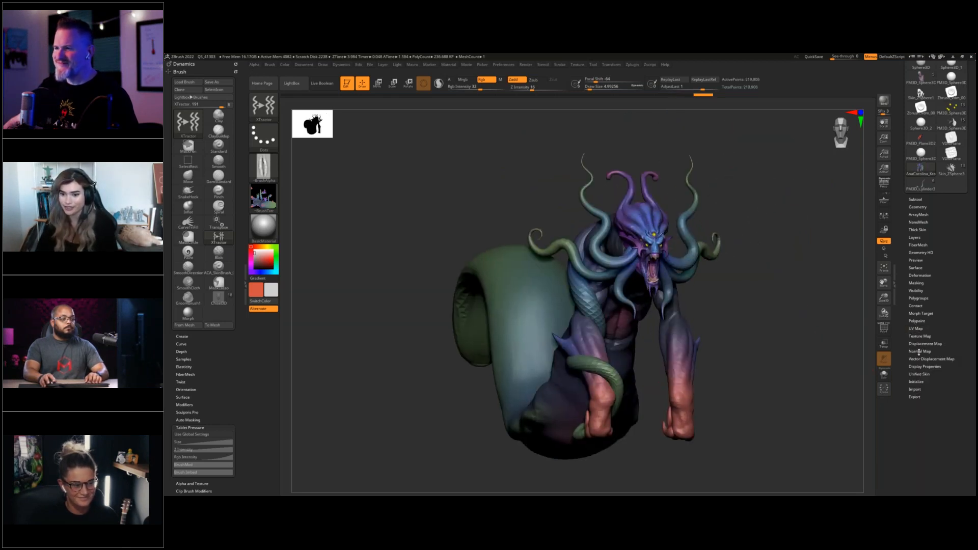
pyautogui.click(920, 336)
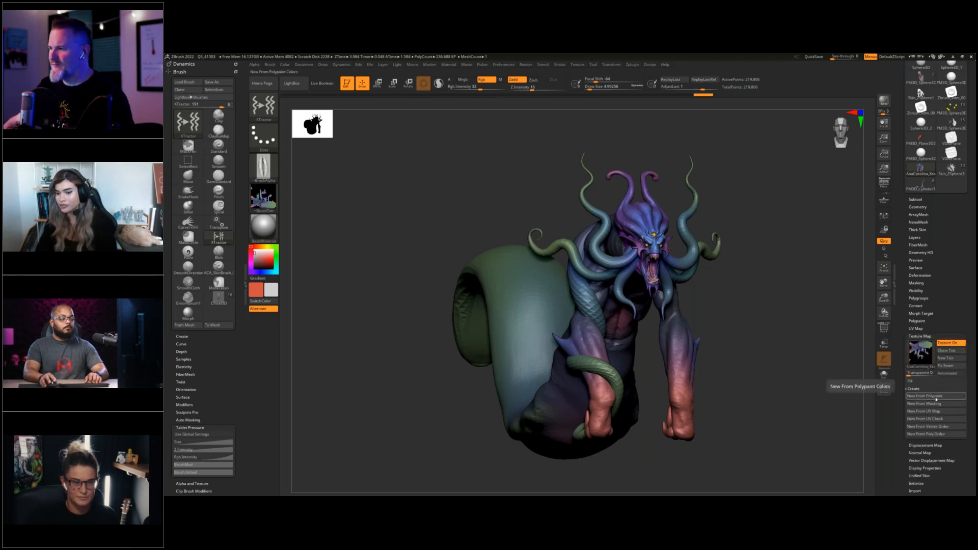
pyautogui.click(921, 358)
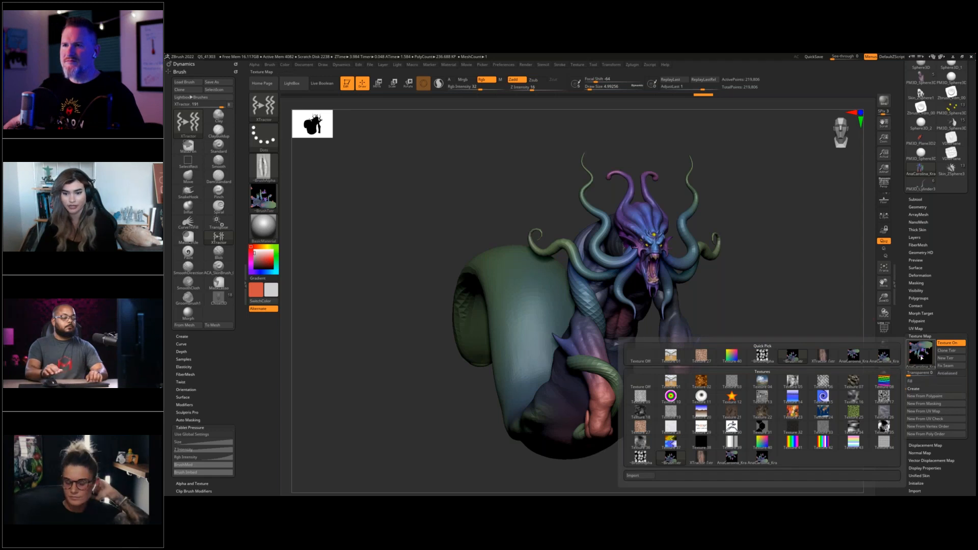
pyautogui.moveTo(920, 356)
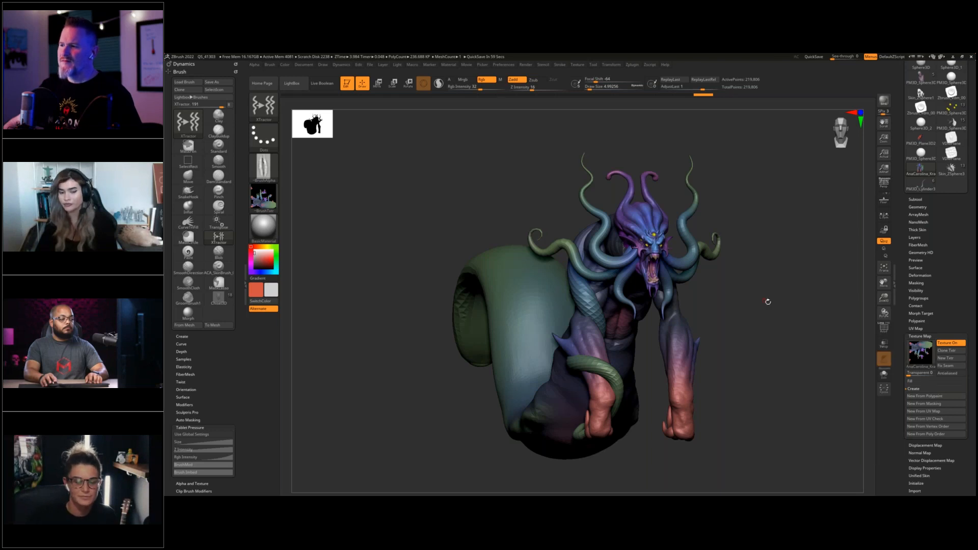
pyautogui.moveTo(764, 301); pyautogui.dragTo(771, 302)
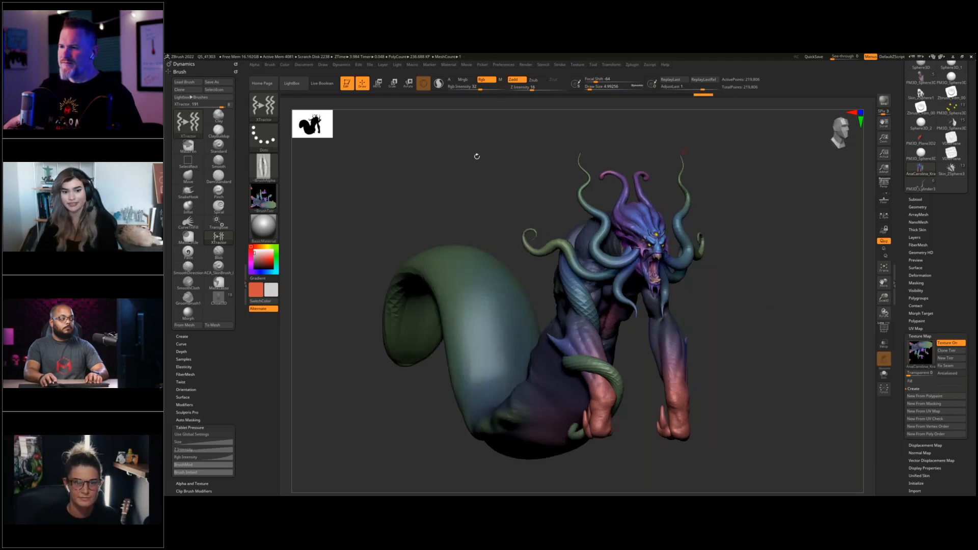
pyautogui.moveTo(904, 184); pyautogui.dragTo(903, 291)
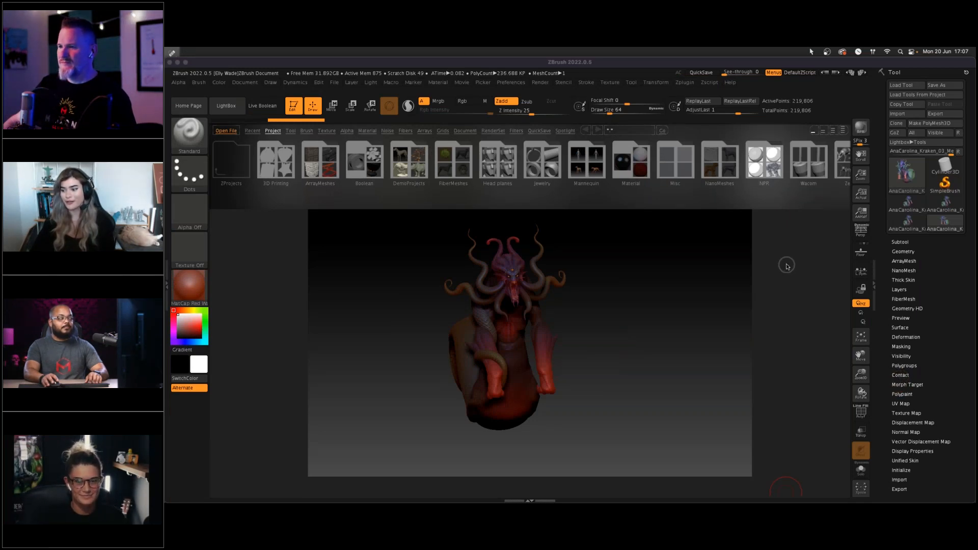
# Step: Send the kraken to Cinema 4D with GoZ and select the imported AnaCarolina_Kraken_03_MergedUV object
pyautogui.click(794, 245)
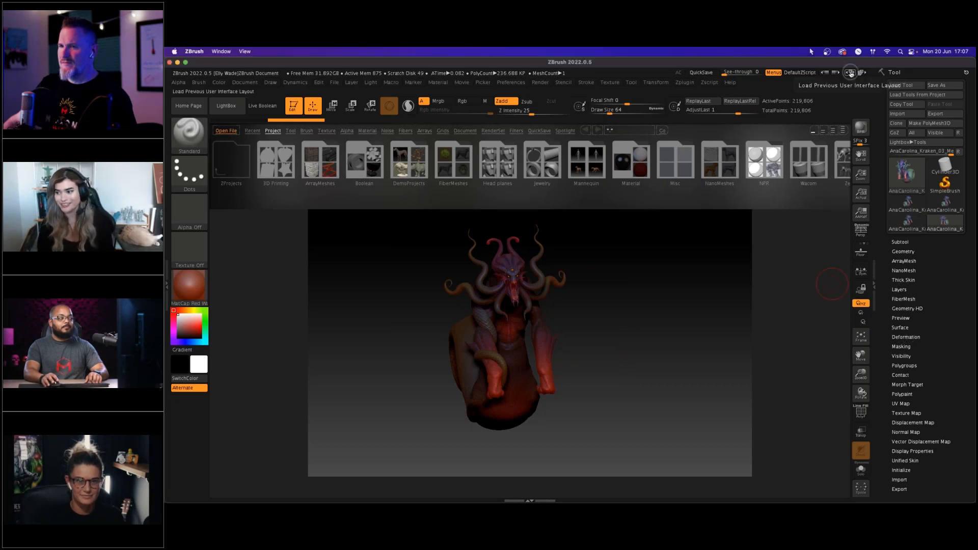
pyautogui.hotkey('ctrl', 'a')
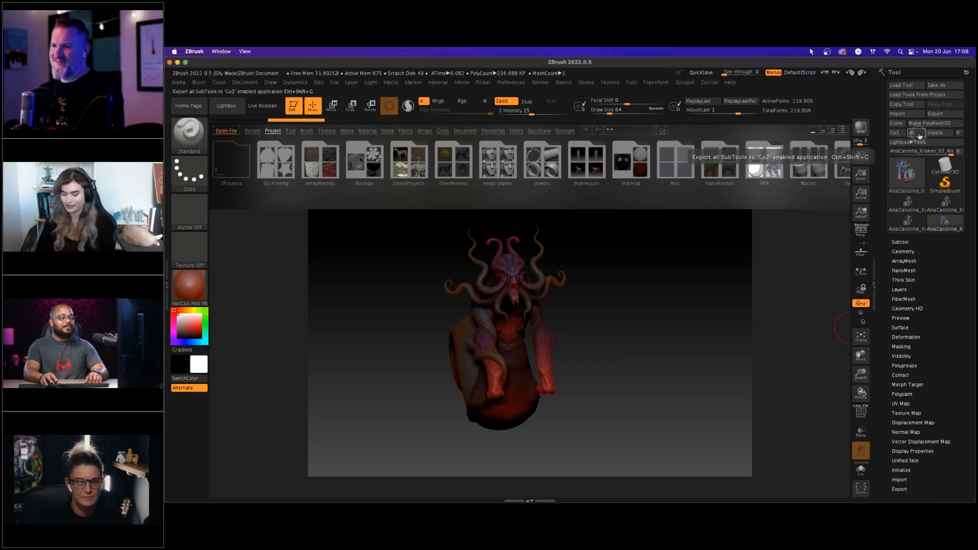
pyautogui.click(904, 134)
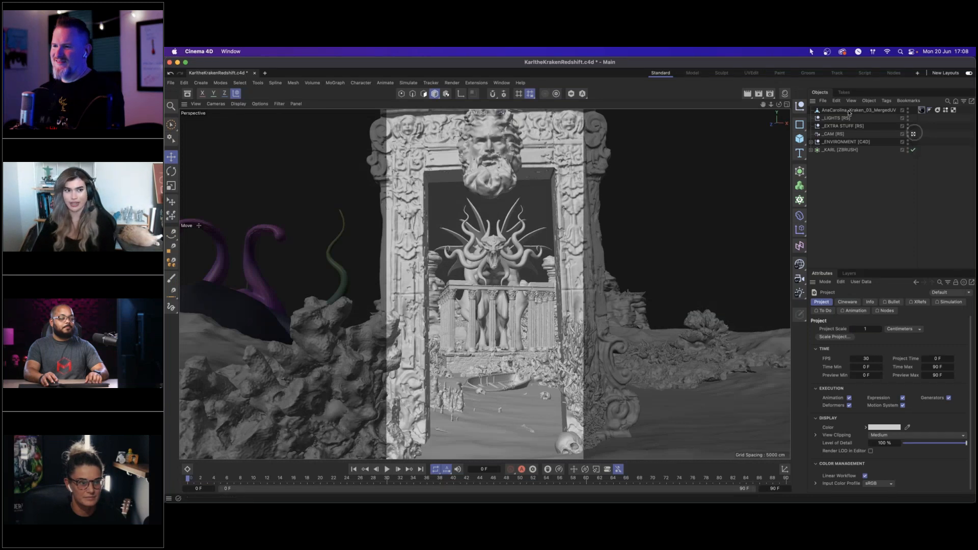
pyautogui.click(857, 111)
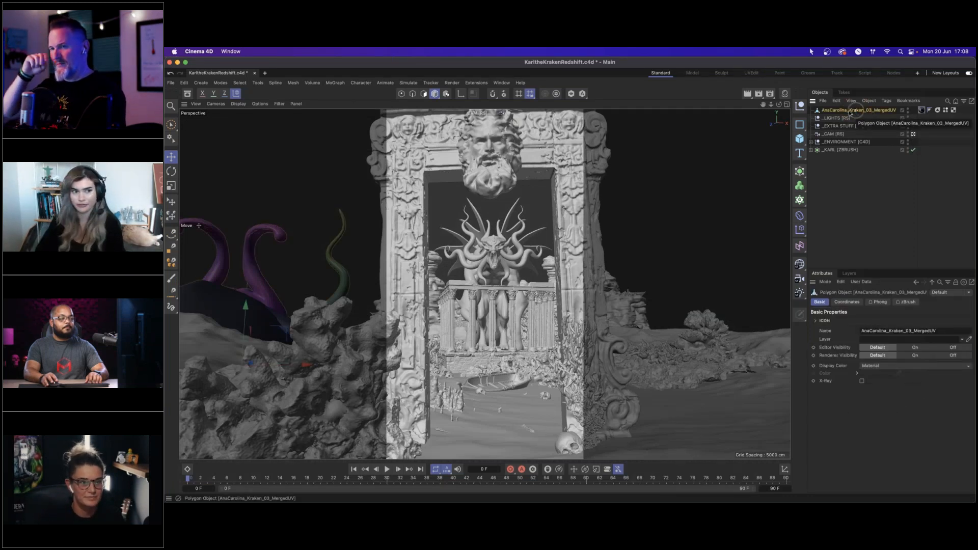
# Step: Switch from the scene camera to the default camera and raise the imported kraken above the terrain
pyautogui.click(914, 134)
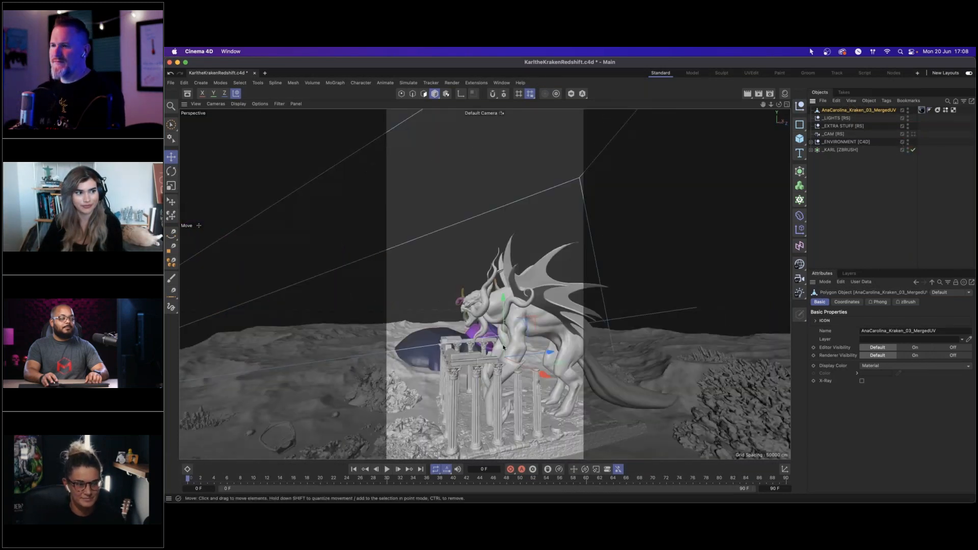
pyautogui.scroll(-10, 483, 360)
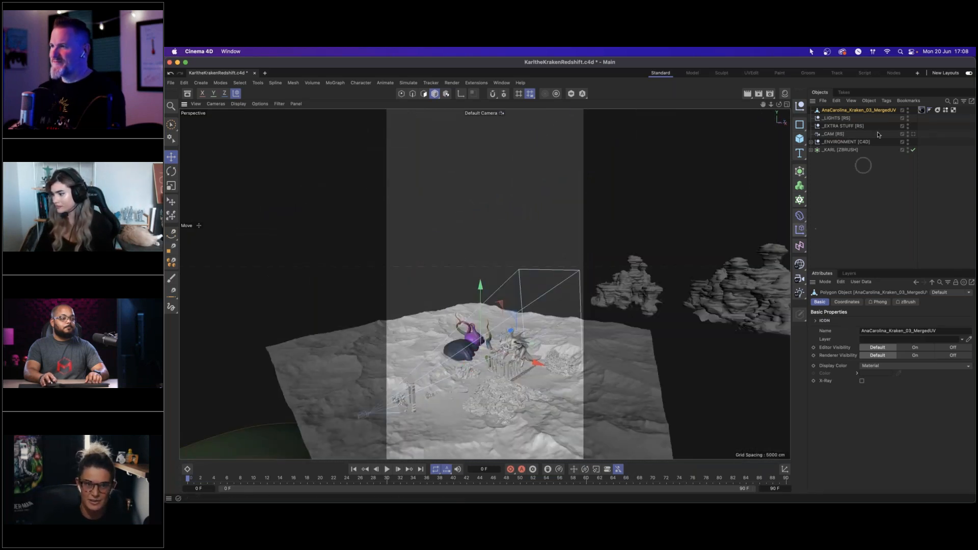
pyautogui.click(858, 112)
pyautogui.moveTo(479, 286); pyautogui.dragTo(475, 212)
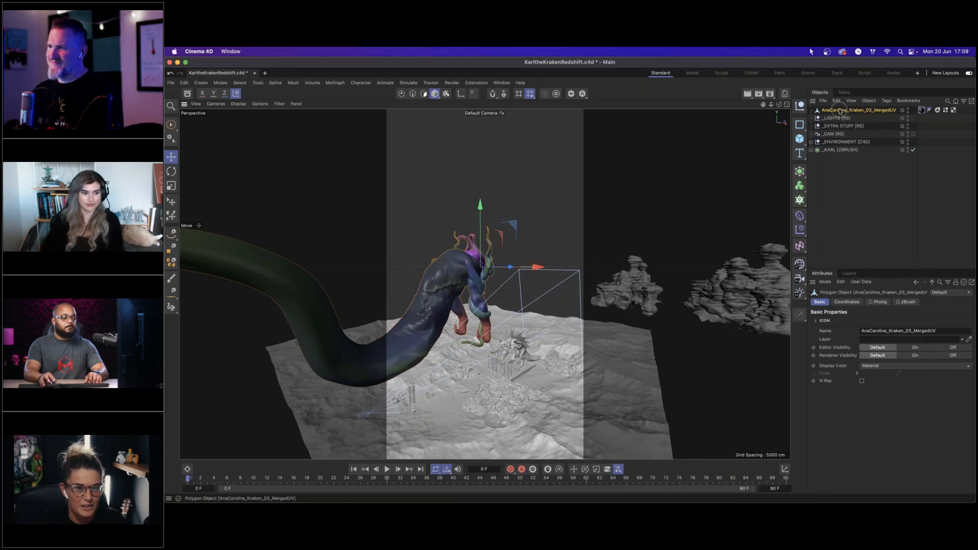
# Step: Expand the _KARL [ZBRUSH] group and place AnaCarolina_Kraken_03_MergedUV inside the Karl the Kraken null
pyautogui.click(811, 150)
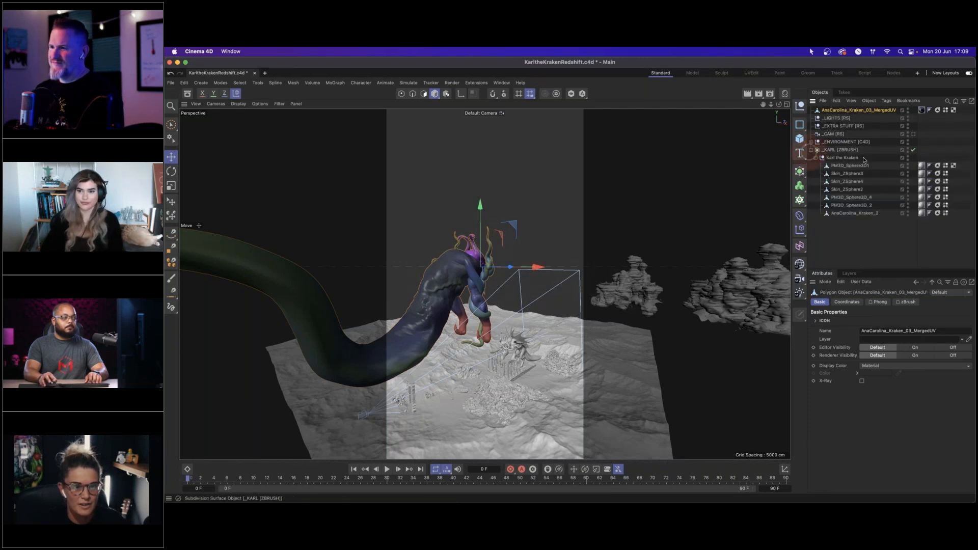
pyautogui.click(842, 157)
pyautogui.moveTo(844, 161); pyautogui.dragTo(844, 162)
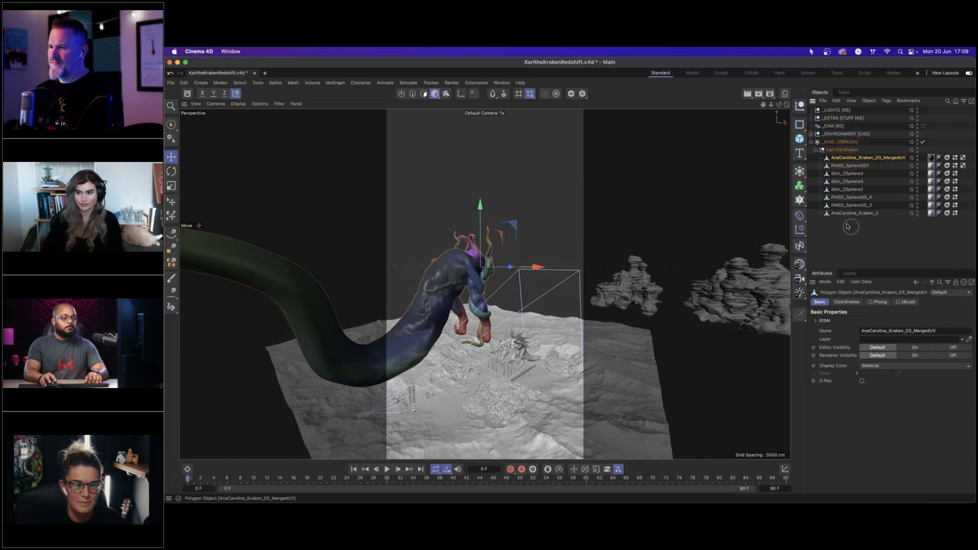
pyautogui.hotkey('ctrl', 'a')
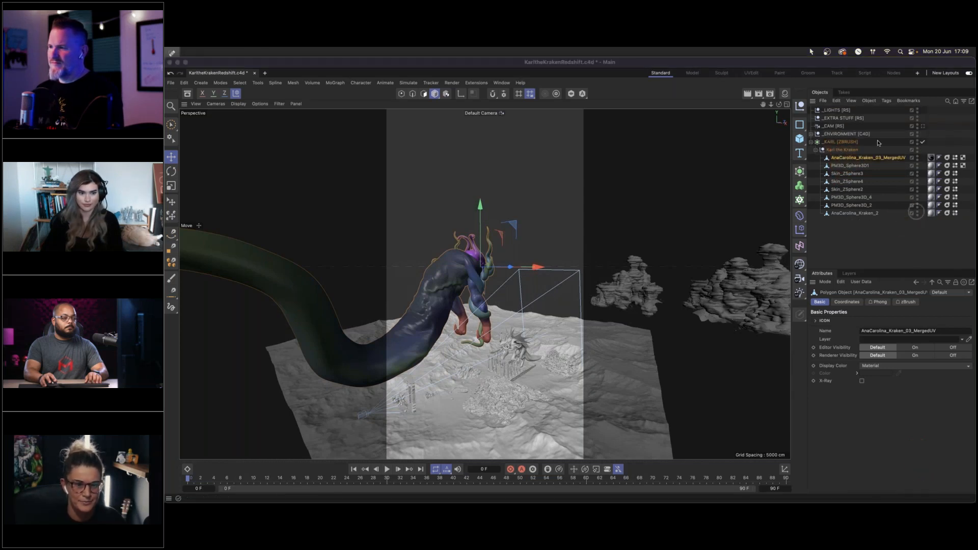
pyautogui.press('Escape')
# Step: Set the merged kraken's position to 0 cm on X, Y and Z and its rotation to 0°
pyautogui.click(844, 303)
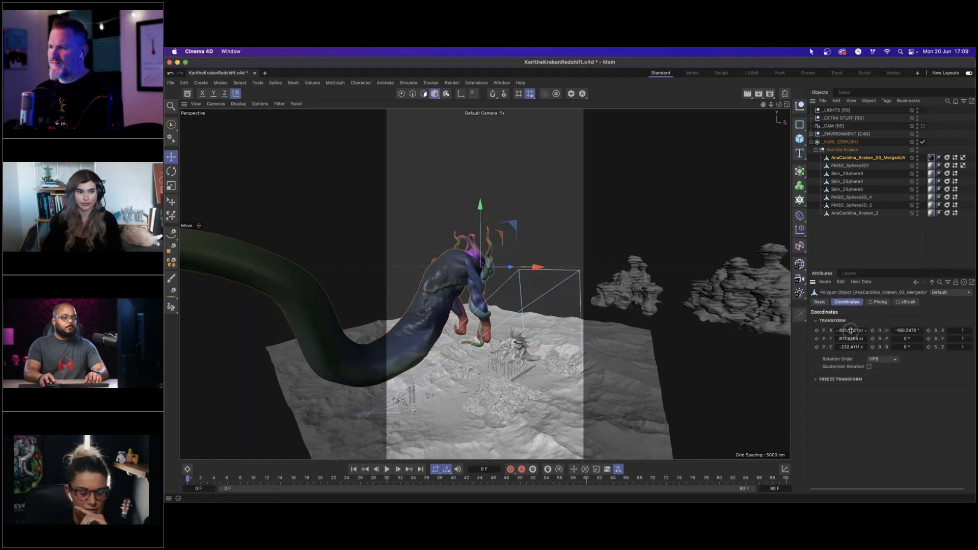
pyautogui.press('Tab')
pyautogui.write('0')
pyautogui.press('Tab')
pyautogui.write('0')
pyautogui.press('Tab')
pyautogui.write('0')
pyautogui.press('Return')
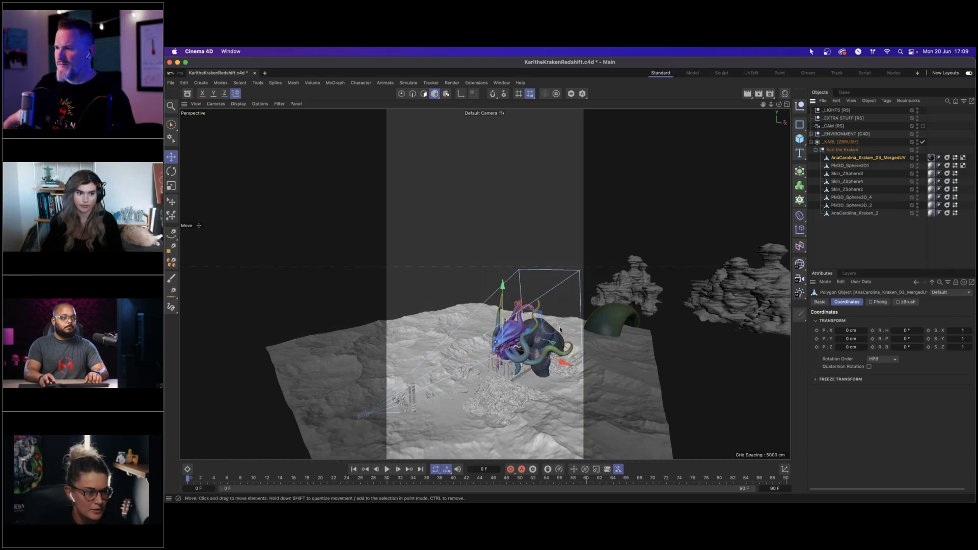
pyautogui.press('t')
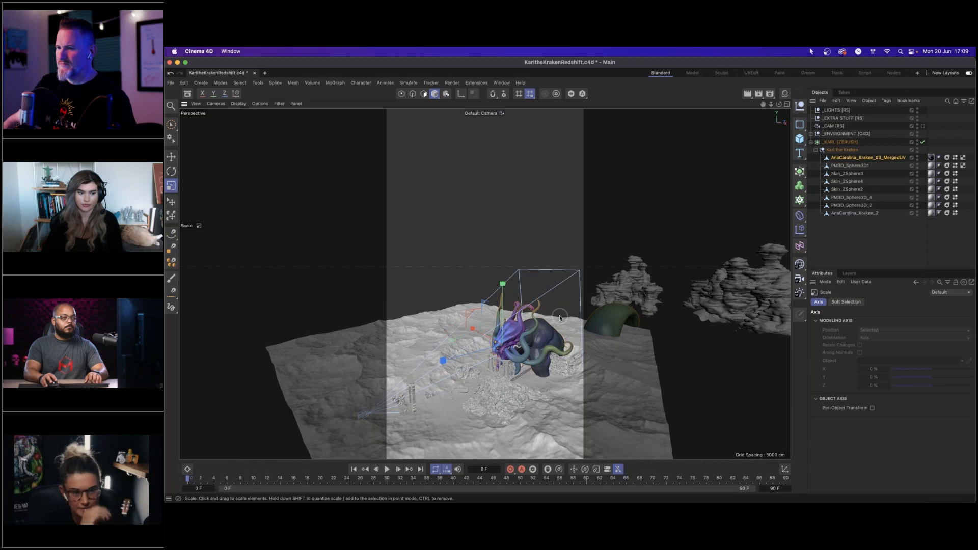
pyautogui.press('e')
pyautogui.press('t')
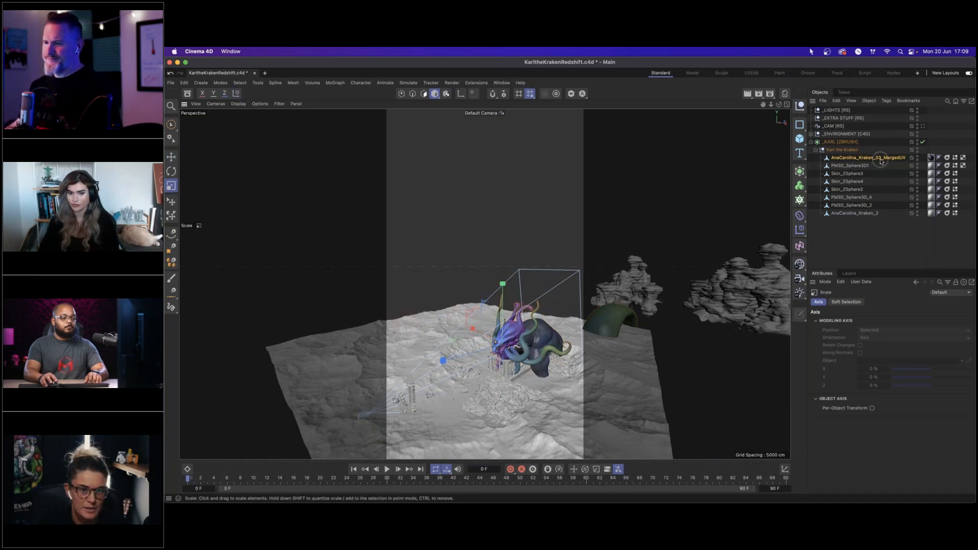
pyautogui.press('e')
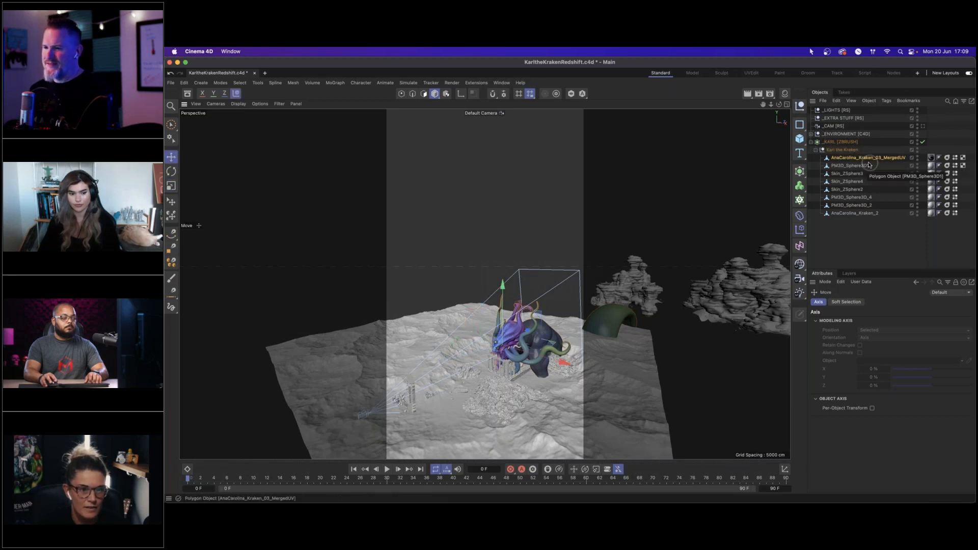
# Step: Delete the seven old kraken parts, PM3D_Sphere3D1 through AnaCarolina_Kraken_2, from the Karl the Kraken null
pyautogui.click(862, 157)
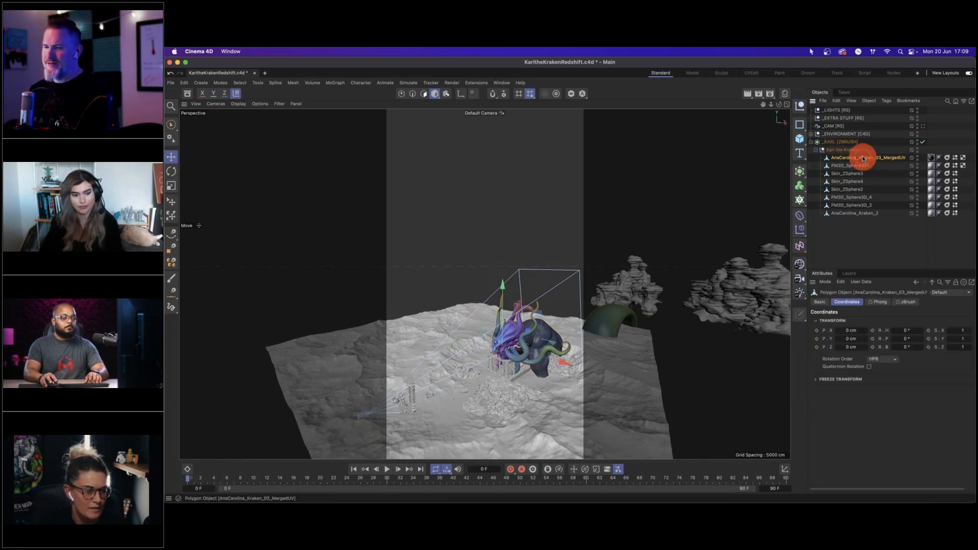
pyautogui.moveTo(917, 165); pyautogui.dragTo(918, 222)
pyautogui.click(919, 166)
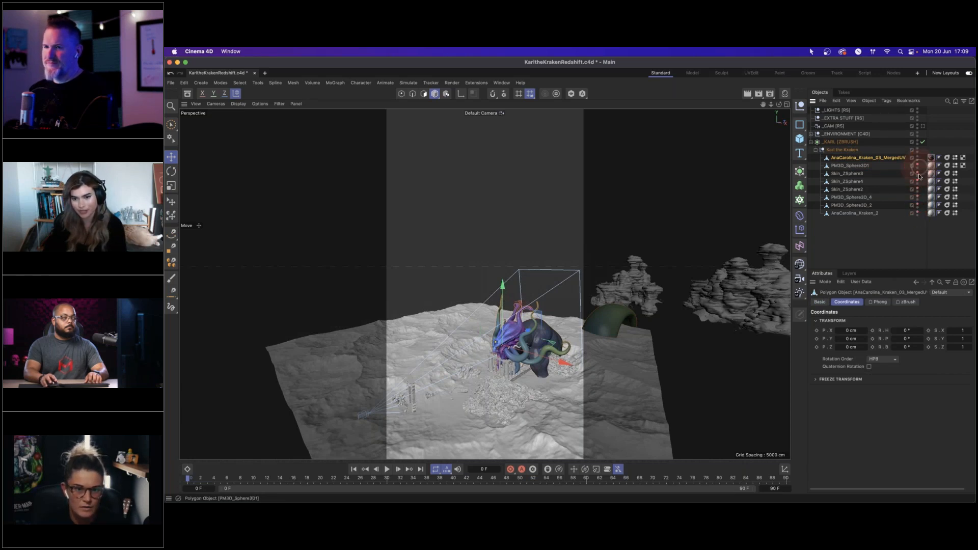
pyautogui.moveTo(917, 165); pyautogui.dragTo(917, 189)
pyautogui.moveTo(860, 256); pyautogui.dragTo(843, 168)
pyautogui.keyDown('shift'); pyautogui.click(852, 214); pyautogui.keyUp('shift')
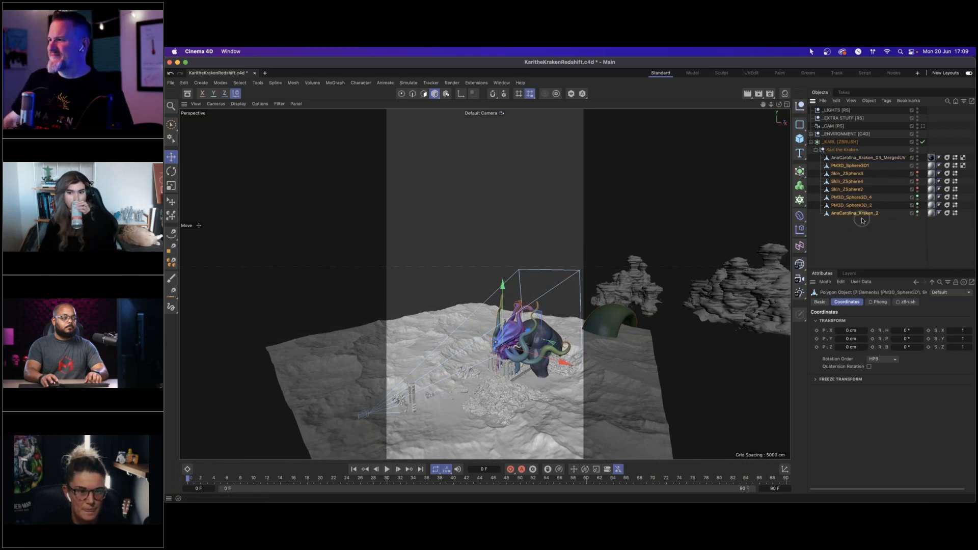
pyautogui.press('Delete')
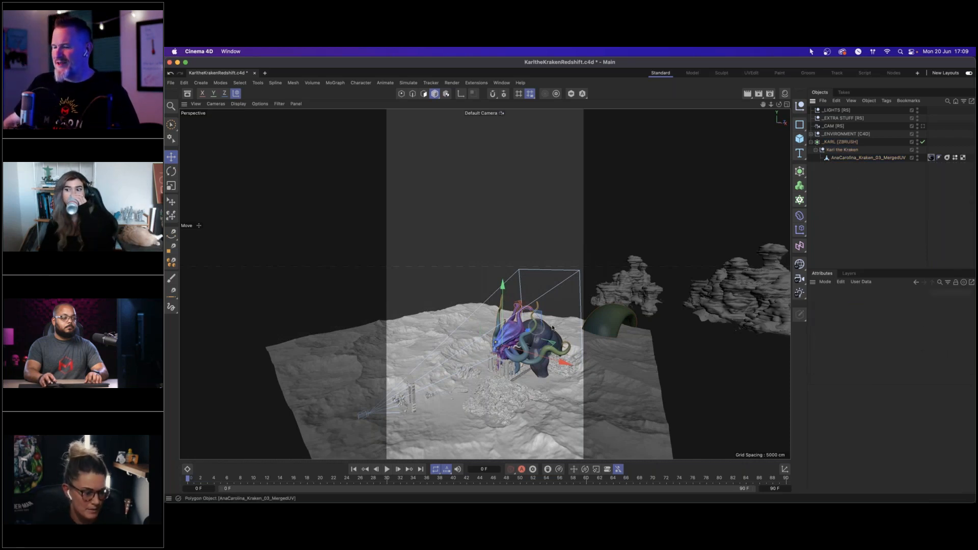
# Step: Select the merged kraken mesh, try scaling it down uniformly, and undo the last scale change
pyautogui.click(574, 316)
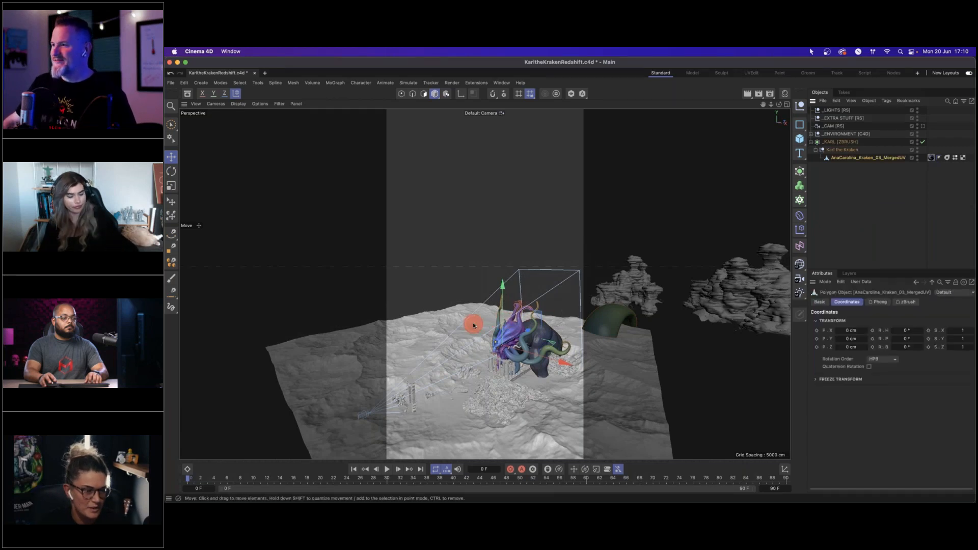
pyautogui.press('t')
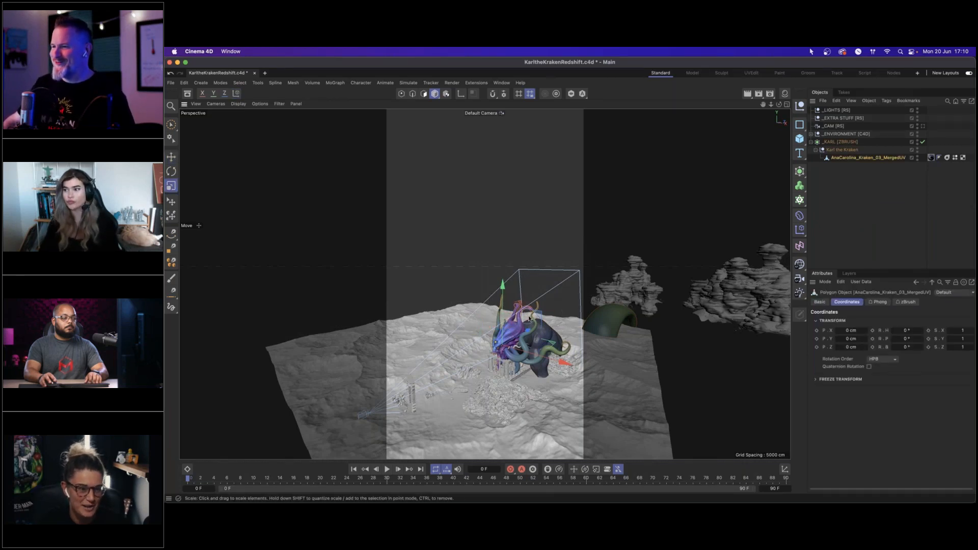
pyautogui.moveTo(559, 320); pyautogui.dragTo(422, 328)
pyautogui.moveTo(518, 319); pyautogui.dragTo(444, 324)
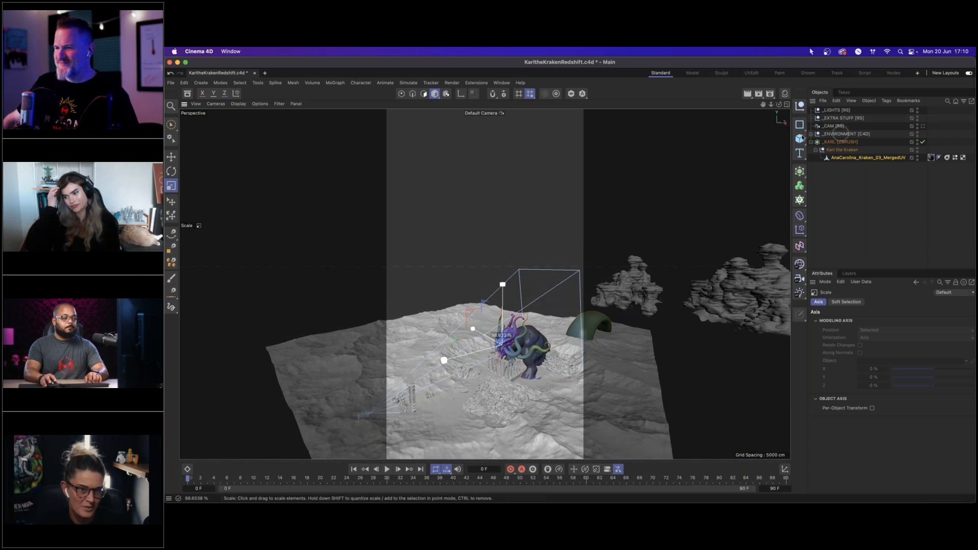
pyautogui.press('super+z')
# Step: Scale the kraken up uniformly in proportion to the column ruins
pyautogui.press('e')
pyautogui.moveTo(501, 357)
pyautogui.keyDown('alt'); pyautogui.mouseDown()
pyautogui.moveTo(465, 346)
pyautogui.moveTo(500, 342)
pyautogui.mouseUp(); pyautogui.keyUp('alt')
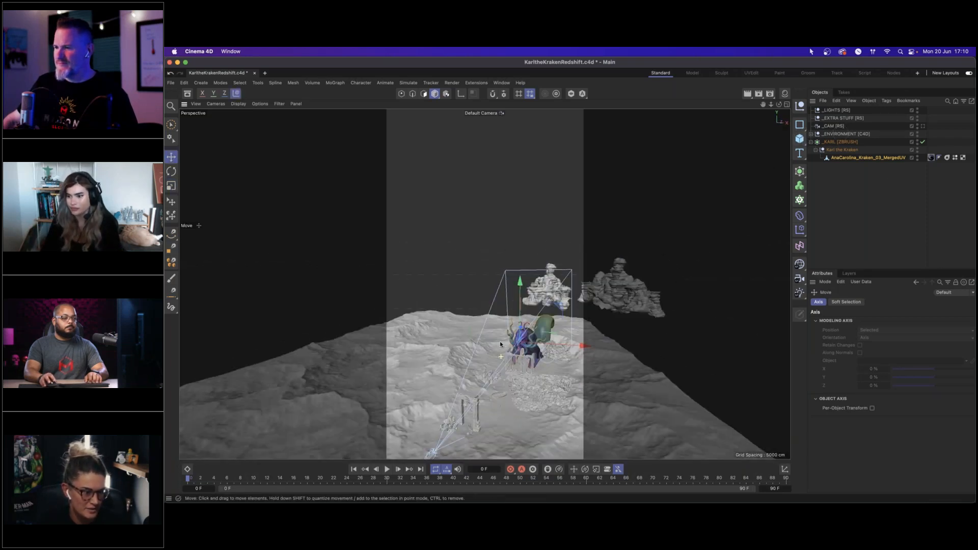
pyautogui.keyDown('alt'); pyautogui.moveTo(500, 341); pyautogui.dragTo(464, 333, button='middle'); pyautogui.keyUp('alt')
pyautogui.keyDown('alt'); pyautogui.moveTo(473, 337); pyautogui.dragTo(502, 334, button='right'); pyautogui.keyUp('alt')
pyautogui.keyDown('alt'); pyautogui.moveTo(501, 336); pyautogui.dragTo(519, 330); pyautogui.keyUp('alt')
pyautogui.press('t')
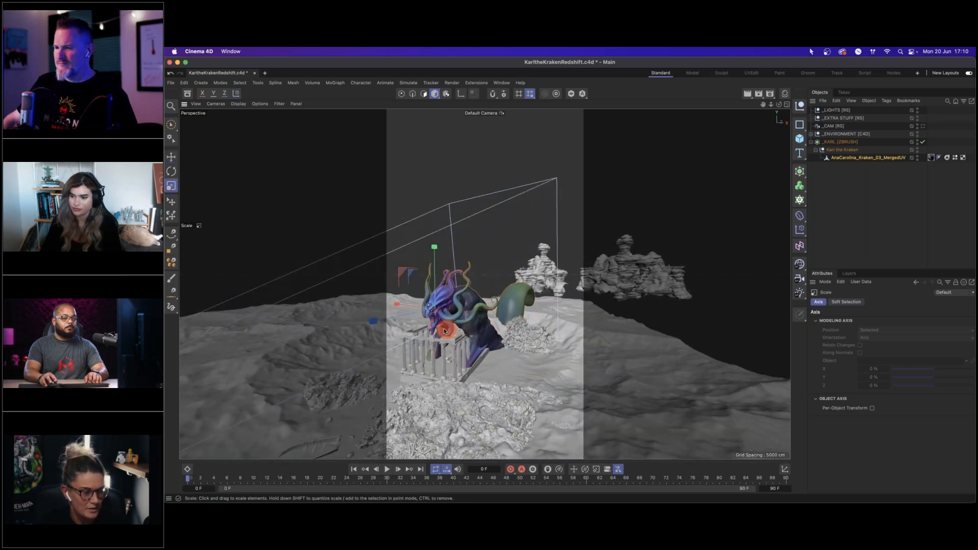
pyautogui.moveTo(443, 331); pyautogui.dragTo(503, 289)
pyautogui.press('e')
pyautogui.scroll(5, 504, 290)
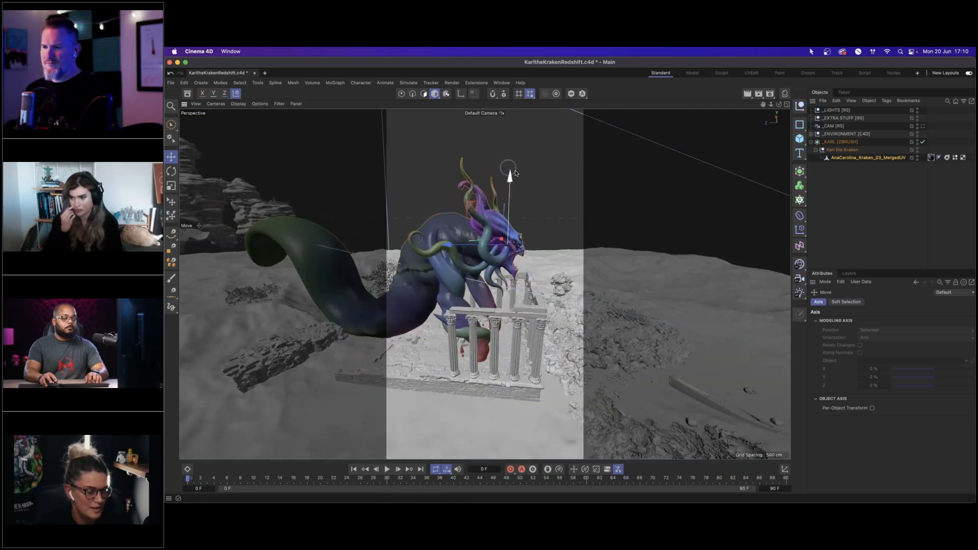
# Step: Raise the merged kraken mesh and fine-tune its height relative to the column ruins, checking from the front and side
pyautogui.moveTo(516, 172); pyautogui.dragTo(511, 144)
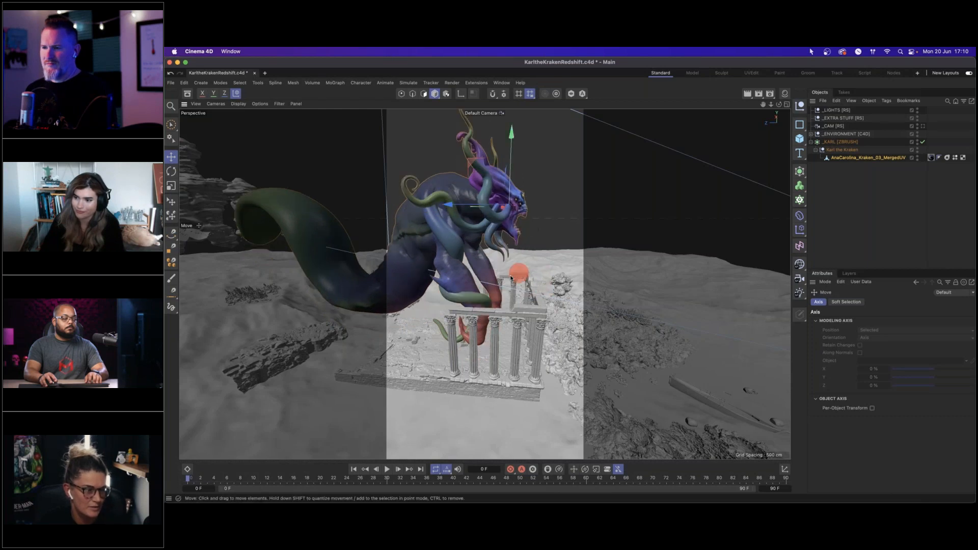
pyautogui.keyDown('alt'); pyautogui.moveTo(516, 274); pyautogui.dragTo(395, 251); pyautogui.keyUp('alt')
pyautogui.moveTo(479, 154); pyautogui.dragTo(478, 156)
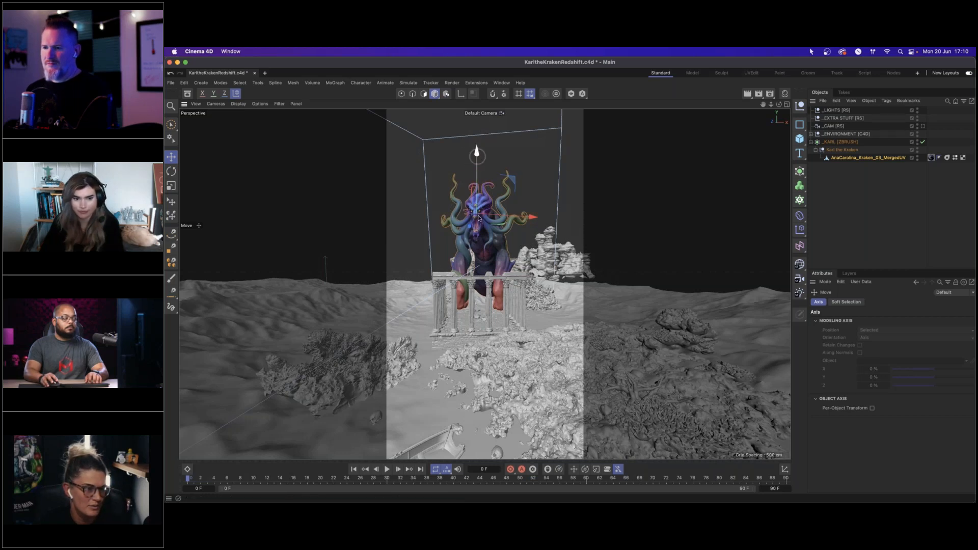
pyautogui.moveTo(479, 218); pyautogui.dragTo(480, 220)
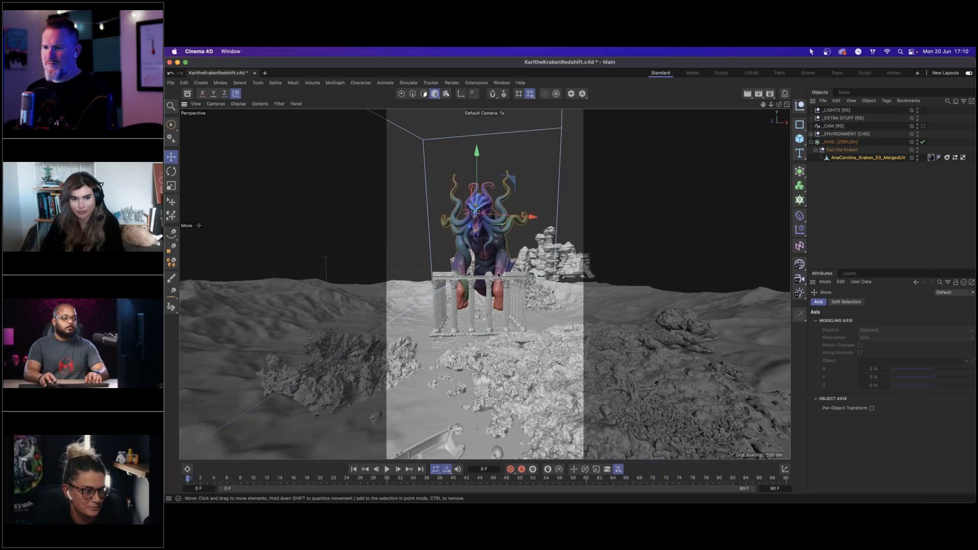
pyautogui.keyDown('alt'); pyautogui.moveTo(498, 275); pyautogui.dragTo(531, 277); pyautogui.keyUp('alt')
pyautogui.moveTo(537, 130); pyautogui.dragTo(538, 141)
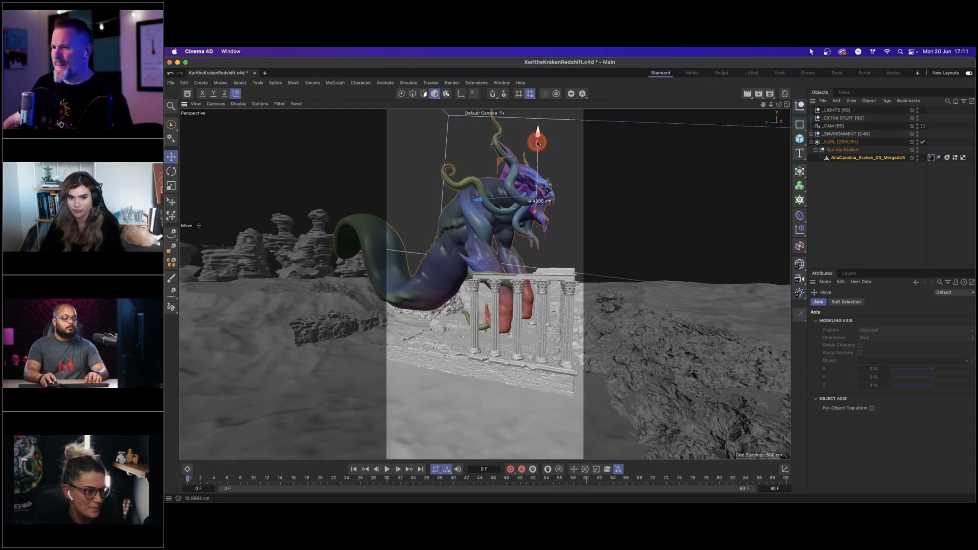
pyautogui.moveTo(538, 144); pyautogui.dragTo(537, 146)
pyautogui.moveTo(548, 187); pyautogui.dragTo(422, 289)
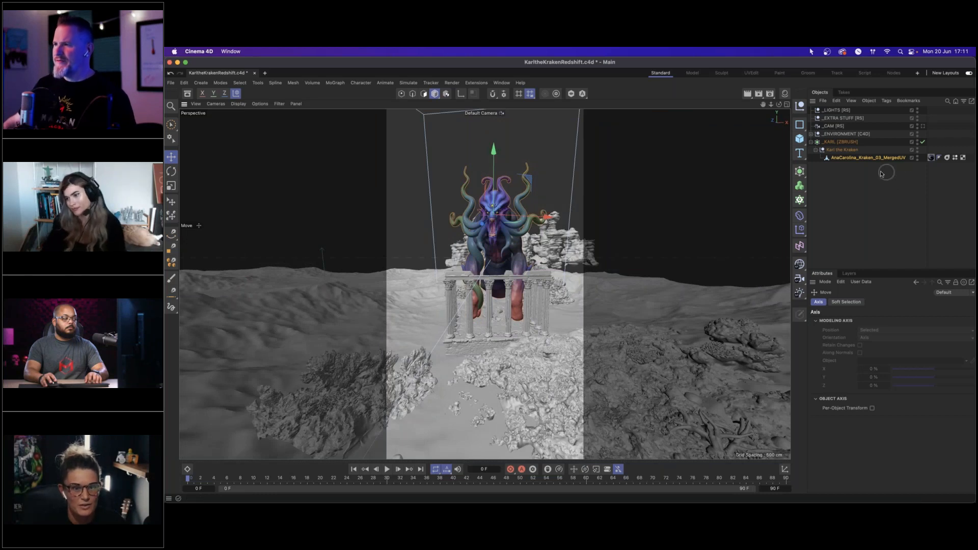
# Step: Inspect the merged kraken's tags and delete its Polypaint vertex color tag
pyautogui.click(948, 158)
pyautogui.click(955, 158)
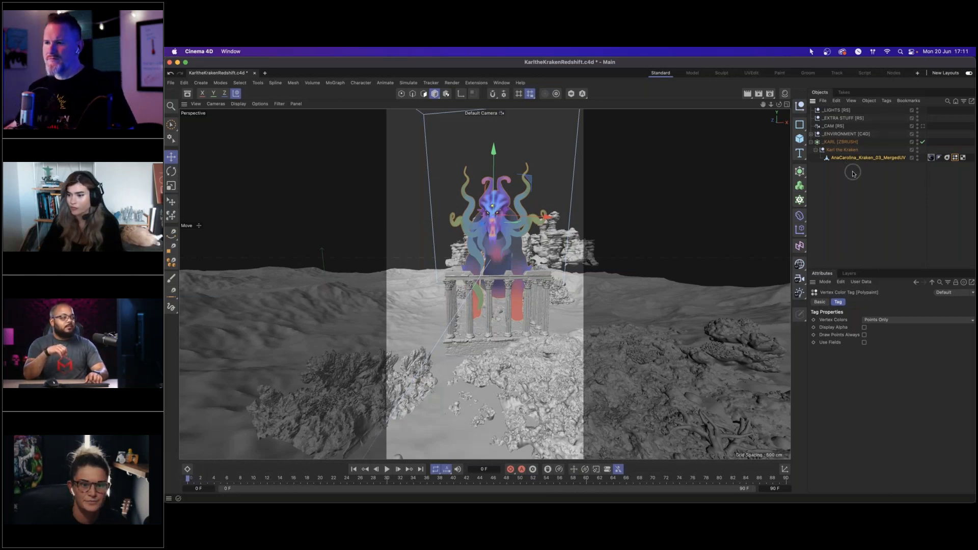
pyautogui.click(870, 168)
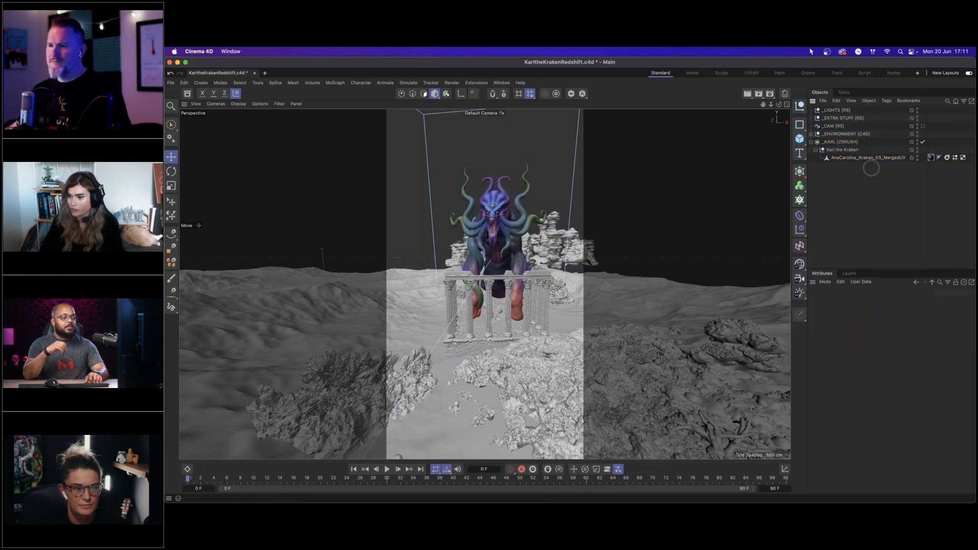
pyautogui.moveTo(492, 275)
pyautogui.keyDown('alt'); pyautogui.mouseDown()
pyautogui.moveTo(533, 275)
pyautogui.moveTo(567, 242)
pyautogui.moveTo(502, 270)
pyautogui.moveTo(489, 289)
pyautogui.moveTo(515, 285)
pyautogui.moveTo(510, 275)
pyautogui.mouseUp(); pyautogui.keyUp('alt')
pyautogui.scroll(-4, 509, 287)
pyautogui.click(956, 158)
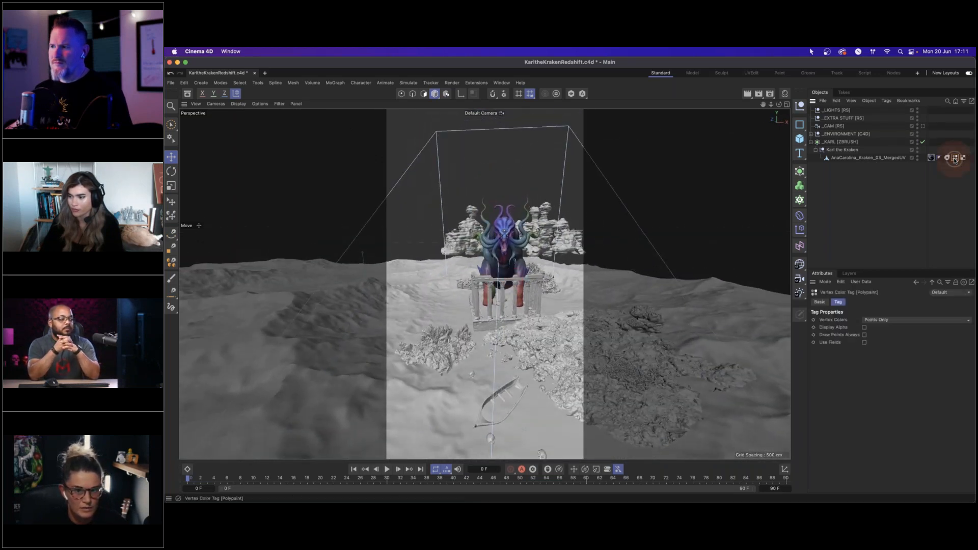
pyautogui.doubleClick(955, 158)
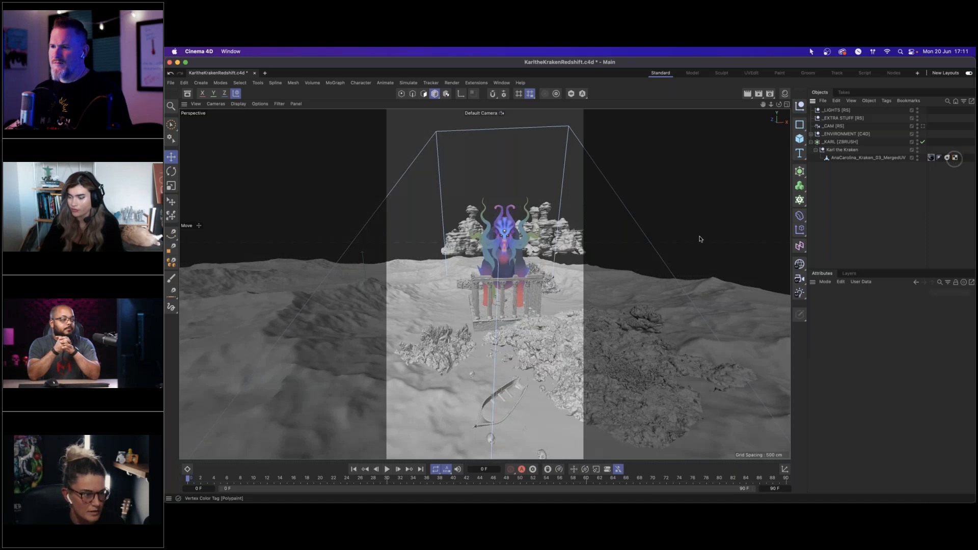
pyautogui.click(909, 184)
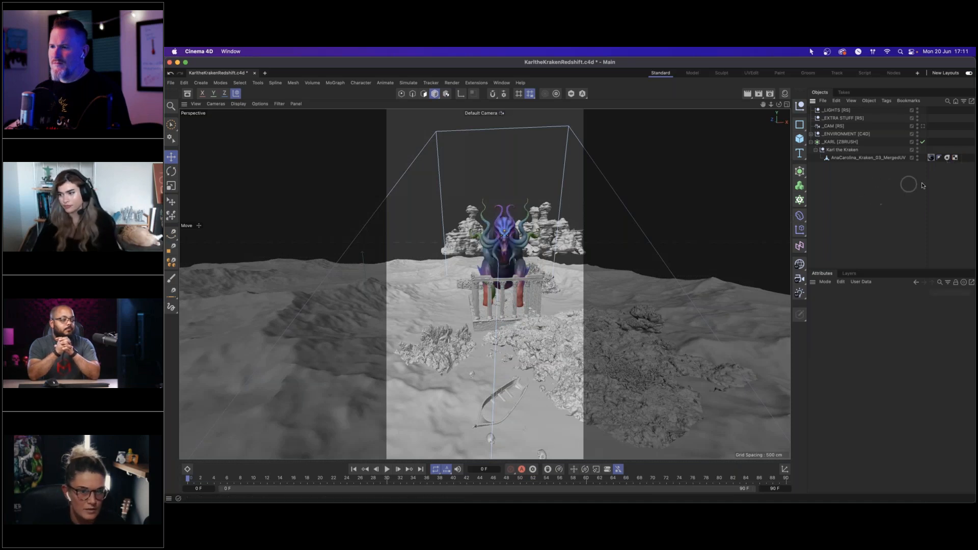
pyautogui.click(947, 158)
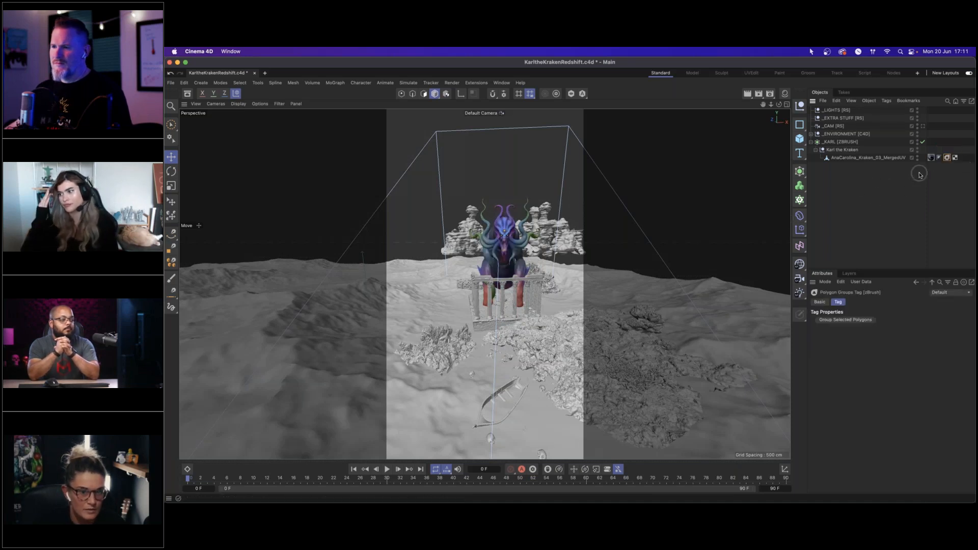
# Step: Raise the kraken mesh to about 60.2 cm on Y and look through the _CAM [RS] camera
pyautogui.click(860, 158)
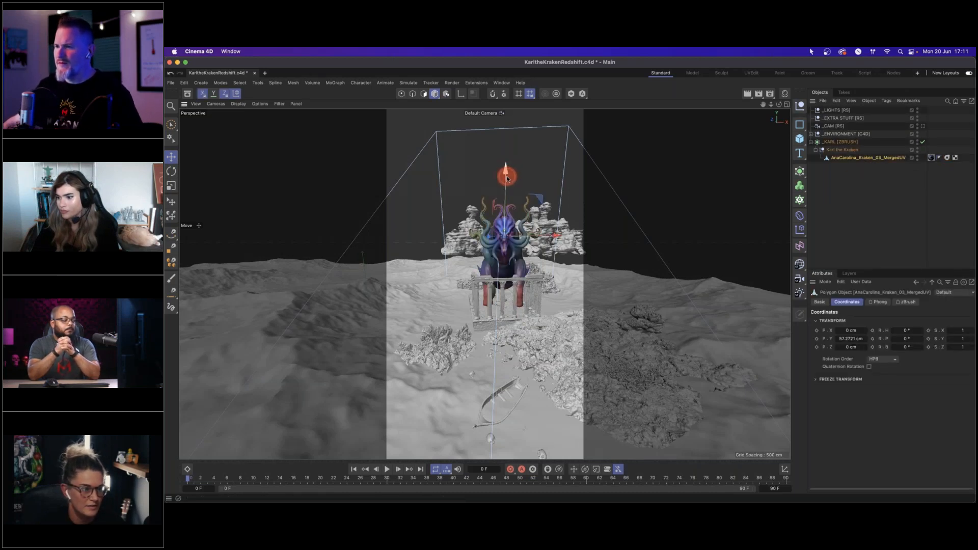
pyautogui.moveTo(558, 222); pyautogui.dragTo(558, 220)
pyautogui.keyDown('alt'); pyautogui.moveTo(508, 275); pyautogui.dragTo(571, 285); pyautogui.keyUp('alt')
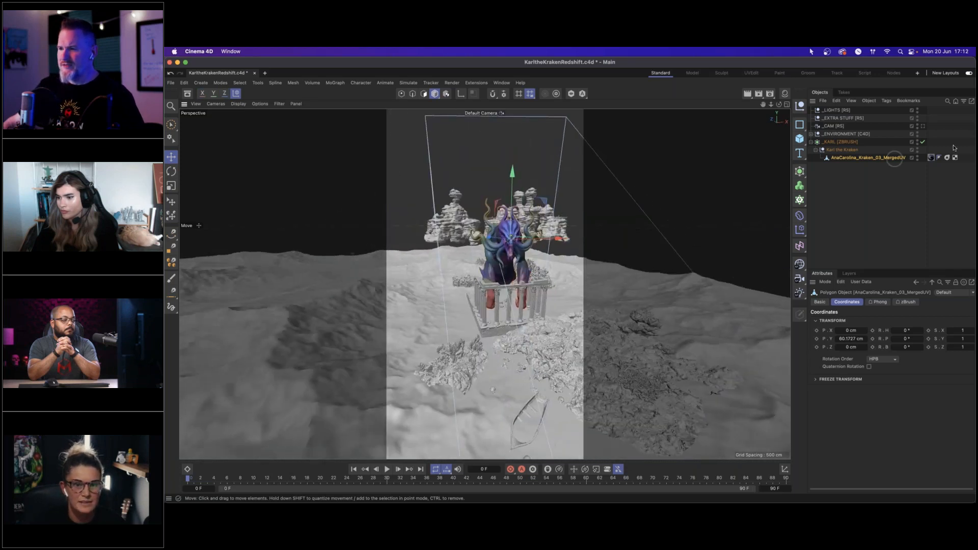
pyautogui.click(923, 126)
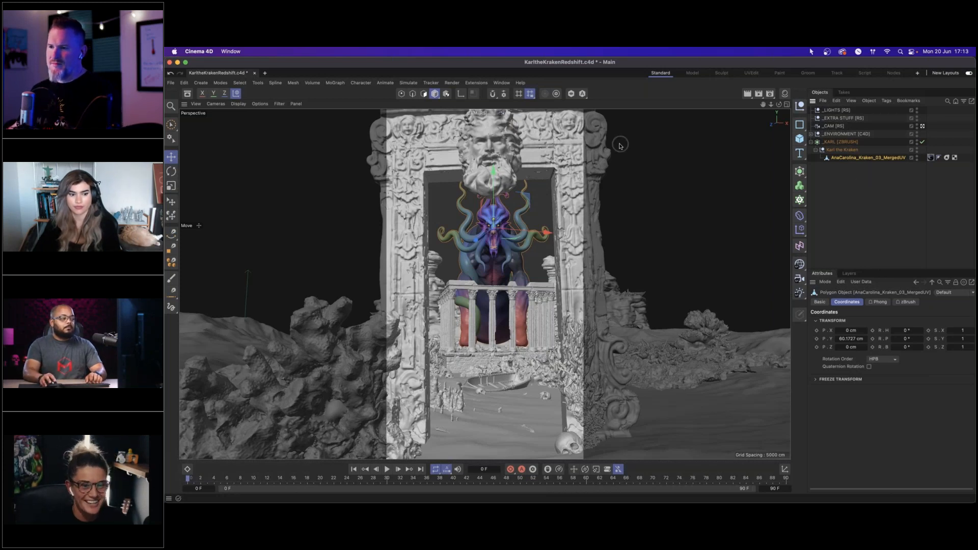
pyautogui.click(861, 190)
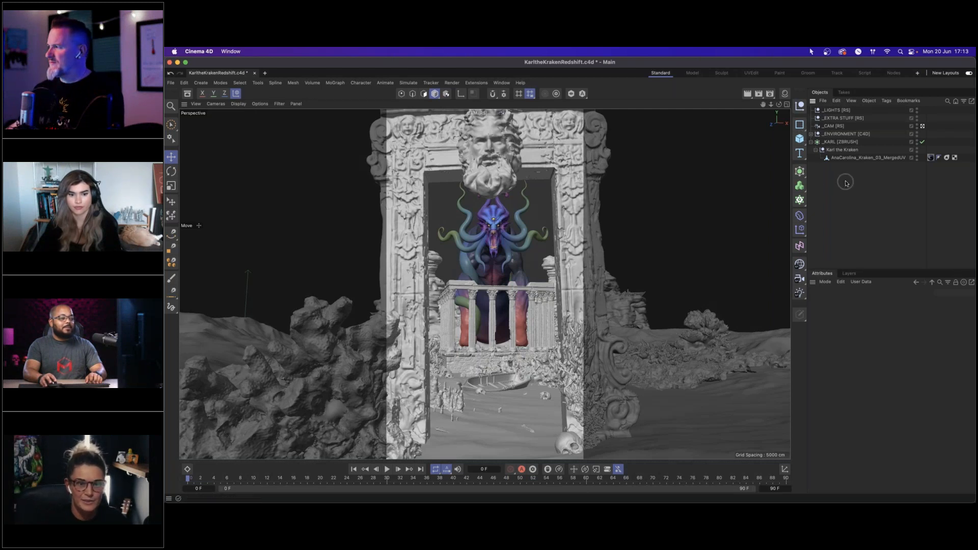
# Step: Disable the _KARL [ZBRUSH] subdivision surface and lower the kraken mesh to about 49.6 cm on Y
pyautogui.click(922, 143)
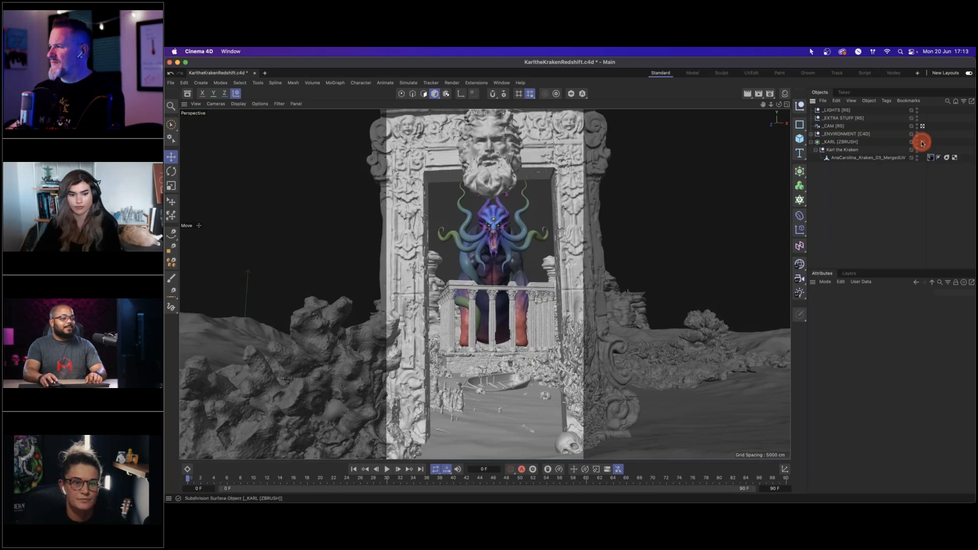
pyautogui.click(843, 158)
pyautogui.moveTo(493, 172); pyautogui.dragTo(492, 178)
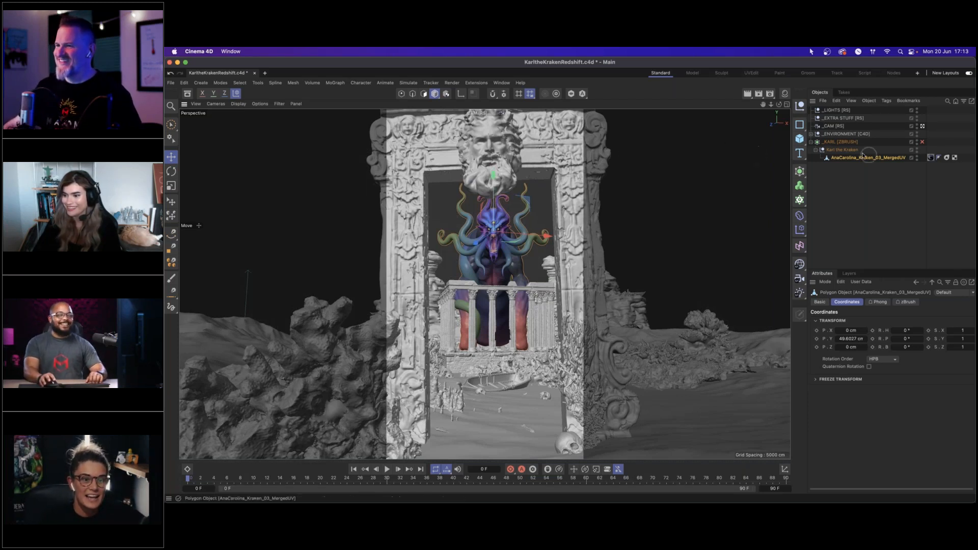
# Step: Take the Karl the Kraken null out of the _KARL [ZBRUSH] subdivision surface and delete that subdivision surface
pyautogui.moveTo(844, 152)
pyautogui.mouseDown()
pyautogui.moveTo(834, 148)
pyautogui.moveTo(836, 163)
pyautogui.moveTo(834, 142)
pyautogui.mouseUp()
pyautogui.click(834, 143)
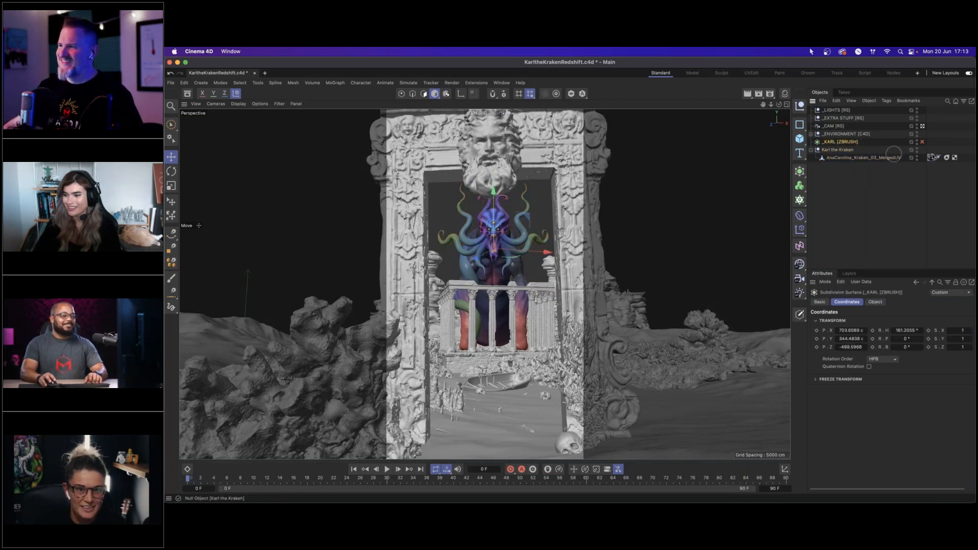
pyautogui.press('Delete')
# Step: Rename the Karl the Kraken null as Karl the Kraken [ZBRUSH]
pyautogui.doubleClick(839, 143)
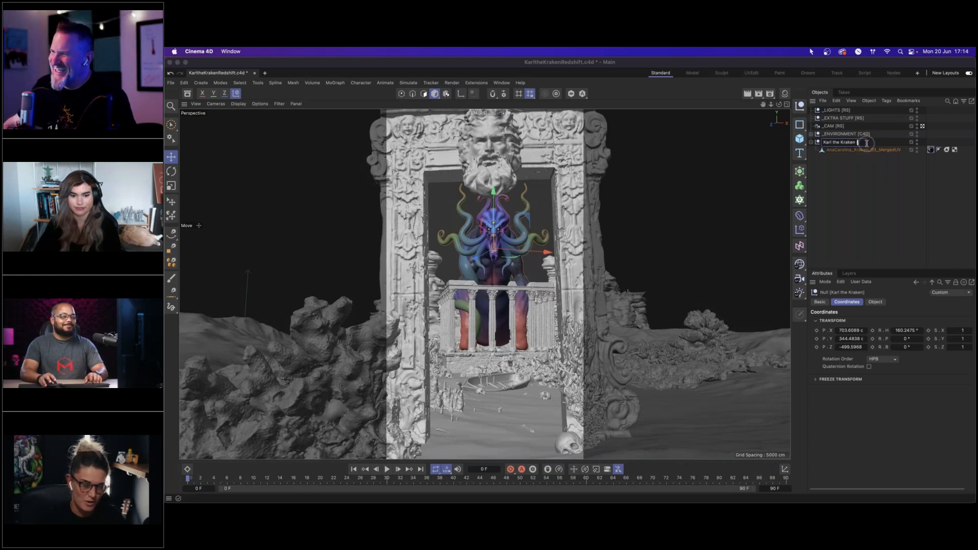
pyautogui.write('[ZBRUSH')
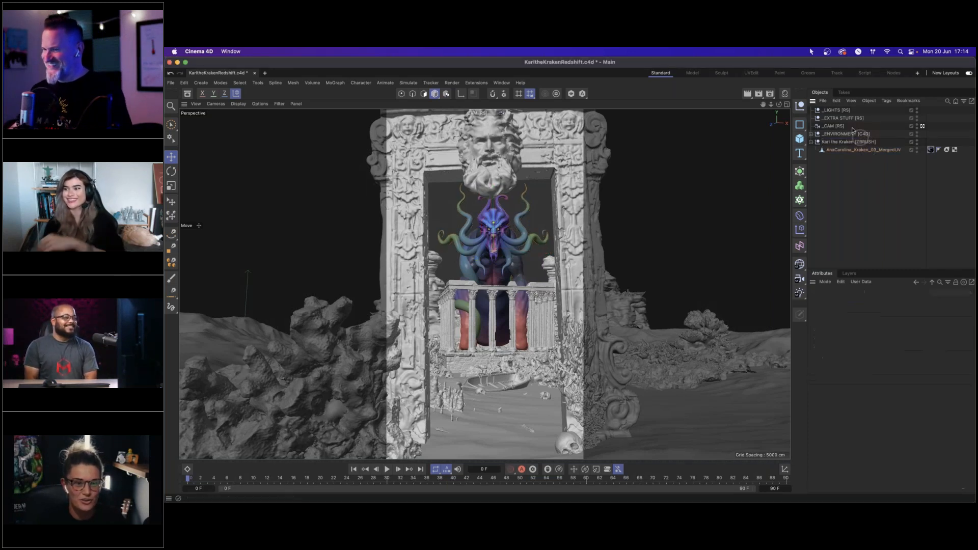
pyautogui.press('Return')
pyautogui.doubleClick(841, 142)
pyautogui.click(847, 152)
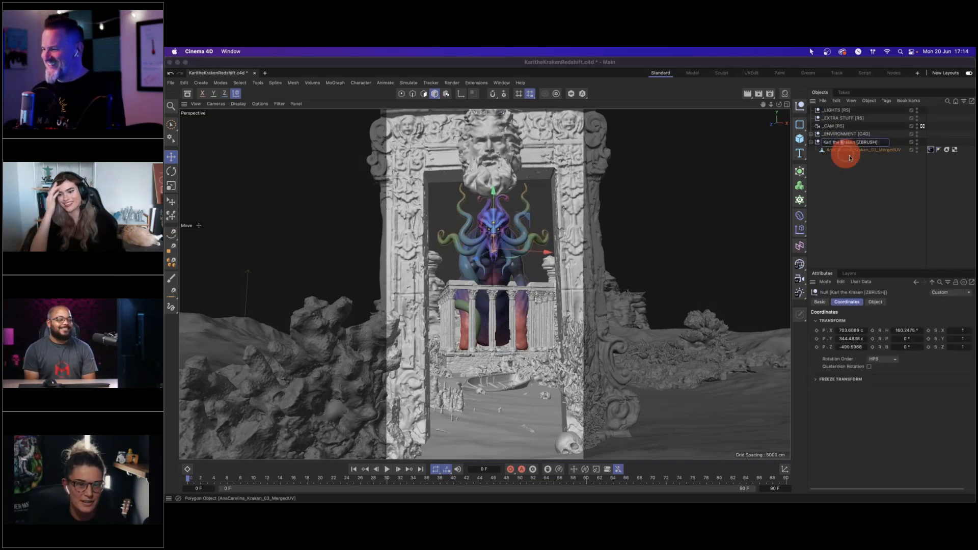
pyautogui.click(859, 158)
# Step: Adjust the vertical position of the Karl the Kraken [ZBRUSH] null behind the columns in the camera view
pyautogui.click(847, 142)
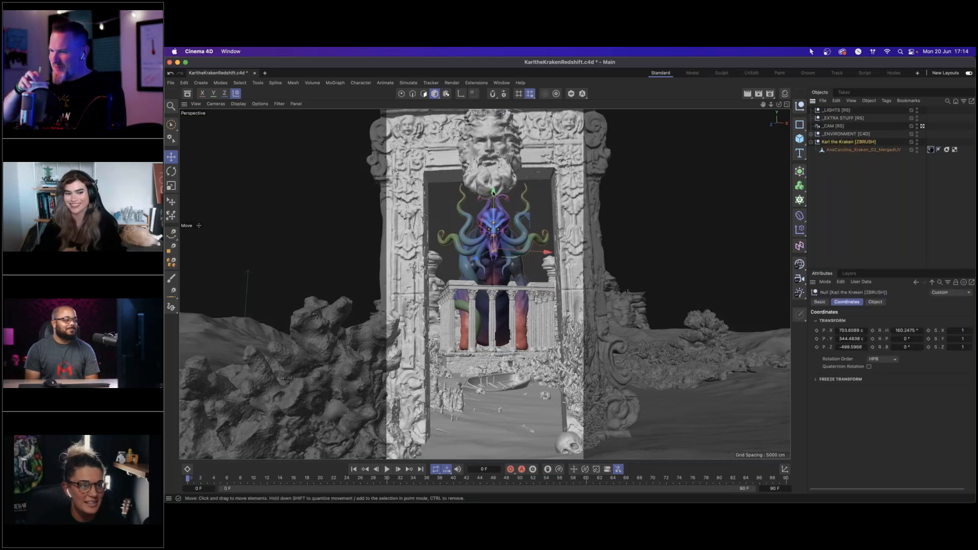
pyautogui.moveTo(493, 190); pyautogui.dragTo(494, 179)
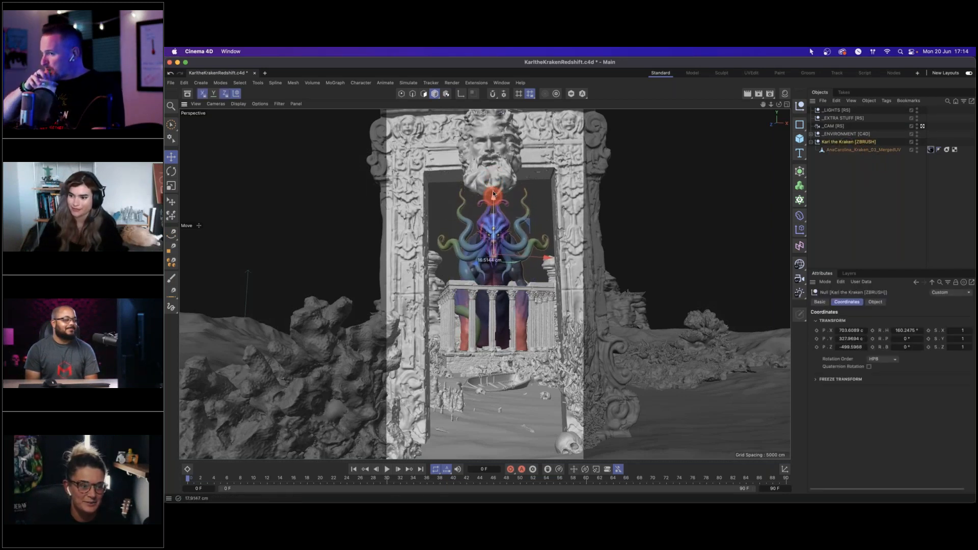
pyautogui.click(836, 177)
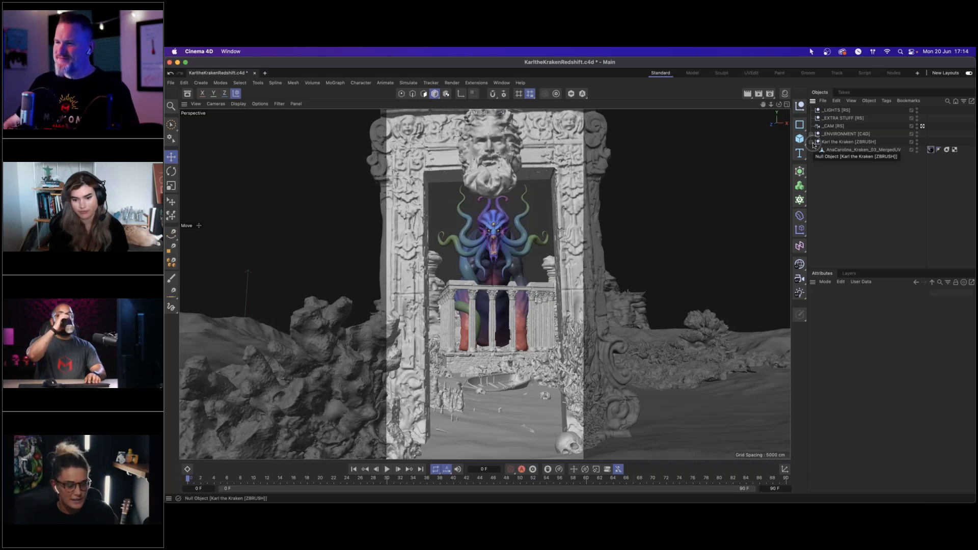
# Step: Set the renderer to Redshift in the render settings and close them
pyautogui.click(770, 93)
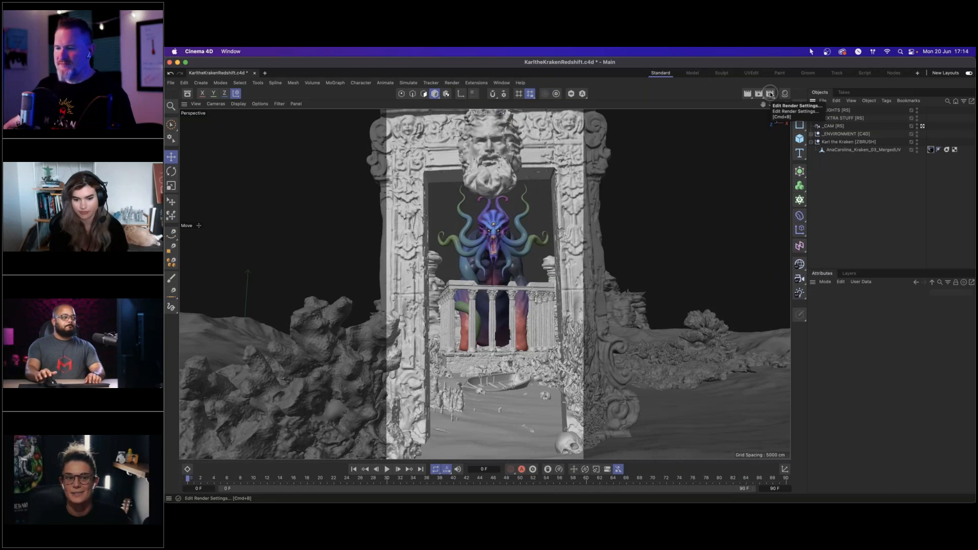
pyautogui.click(773, 107)
pyautogui.click(766, 116)
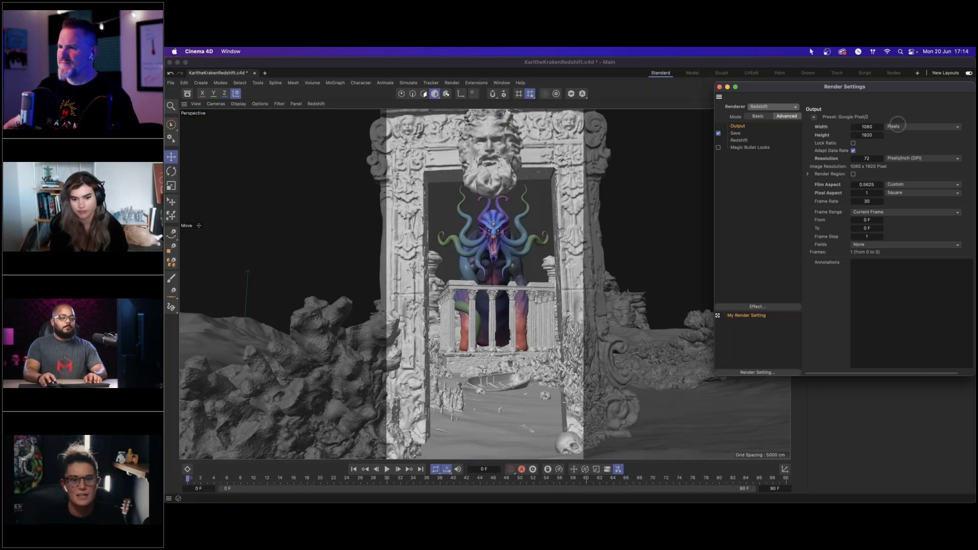
pyautogui.click(719, 87)
# Step: Open the Redshift RenderView, run an interactive render of the camera view, and stop it
pyautogui.click(501, 82)
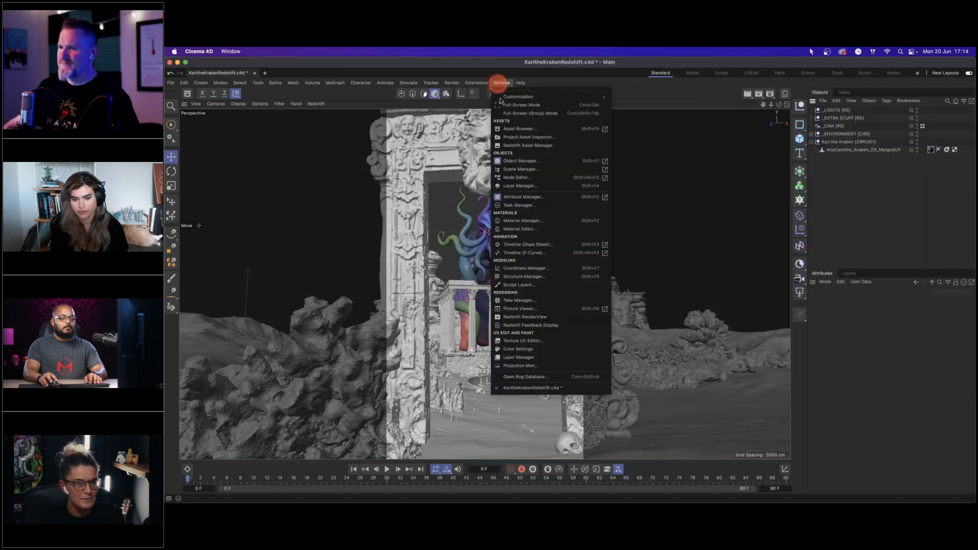
pyautogui.click(548, 316)
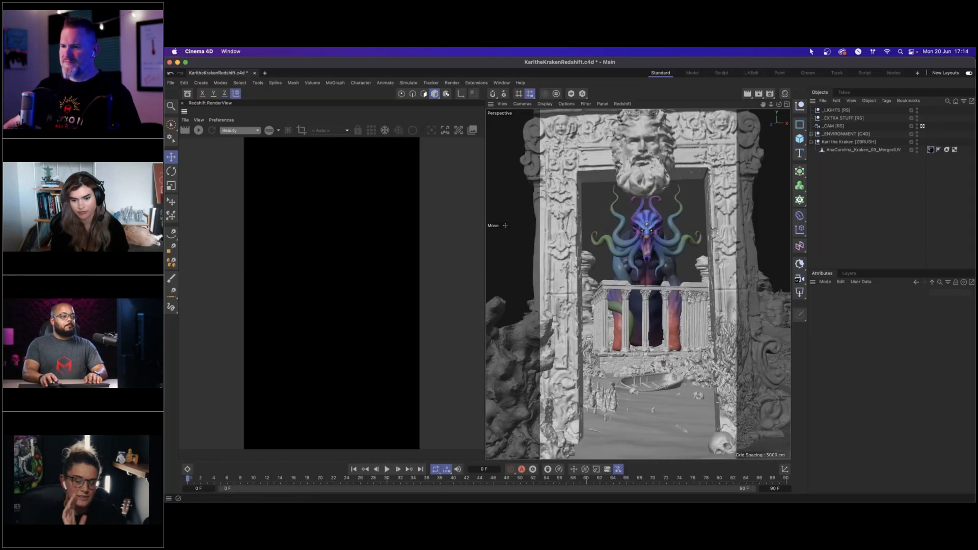
pyautogui.click(199, 131)
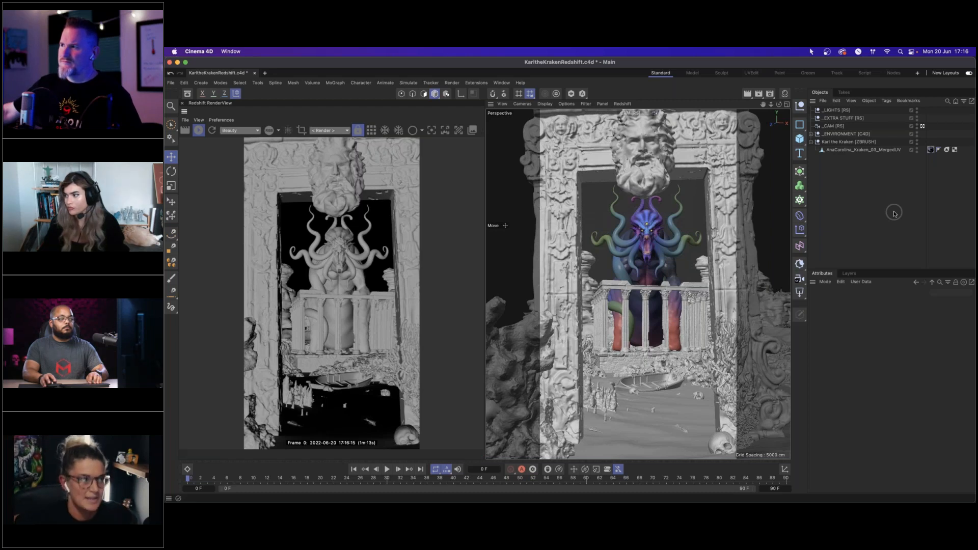
pyautogui.click(198, 131)
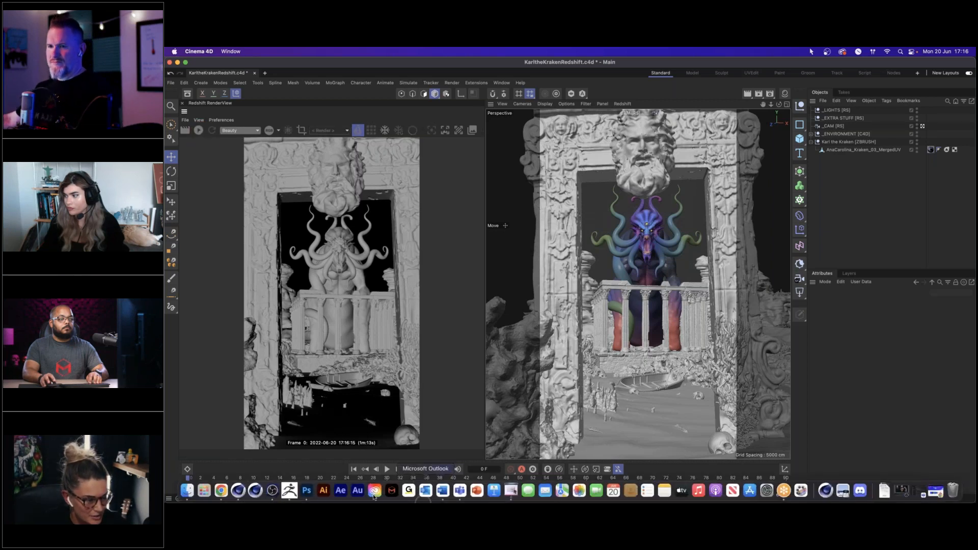
# Step: Switch to Photoshop to view the water caustics image, and return to Cinema 4D
pyautogui.click(307, 491)
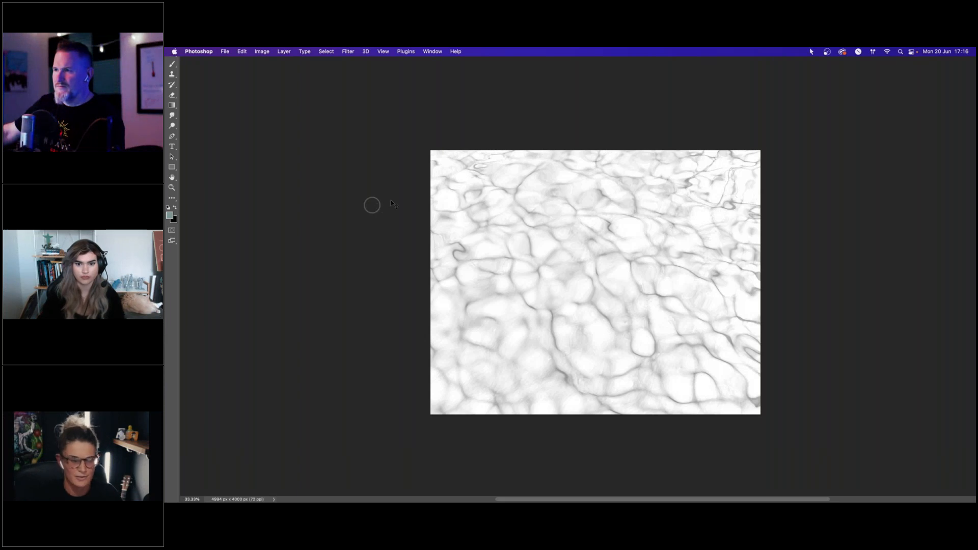
pyautogui.moveTo(376, 492)
pyautogui.click(244, 491)
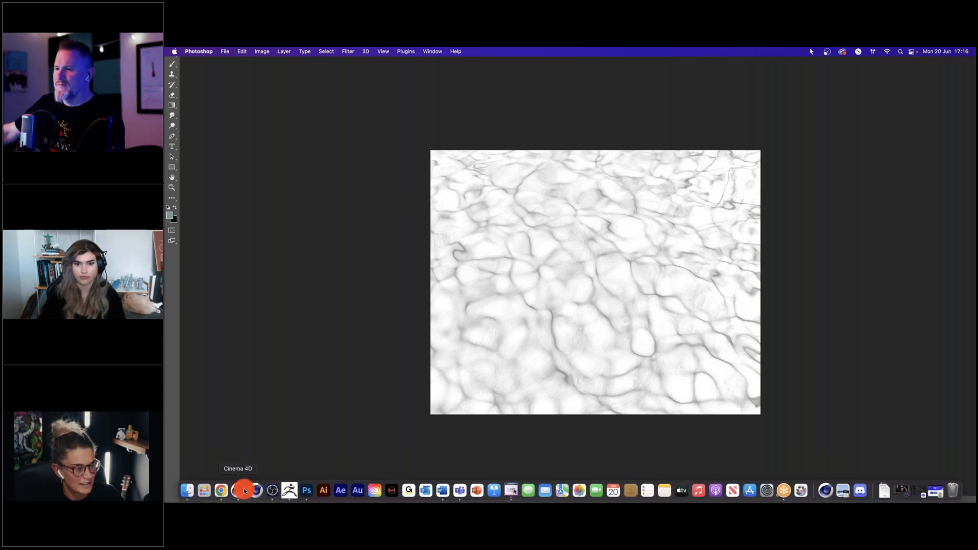
# Step: Add a Redshift area light, point it downward and raise it above the scene in front of the kraken
pyautogui.click(787, 104)
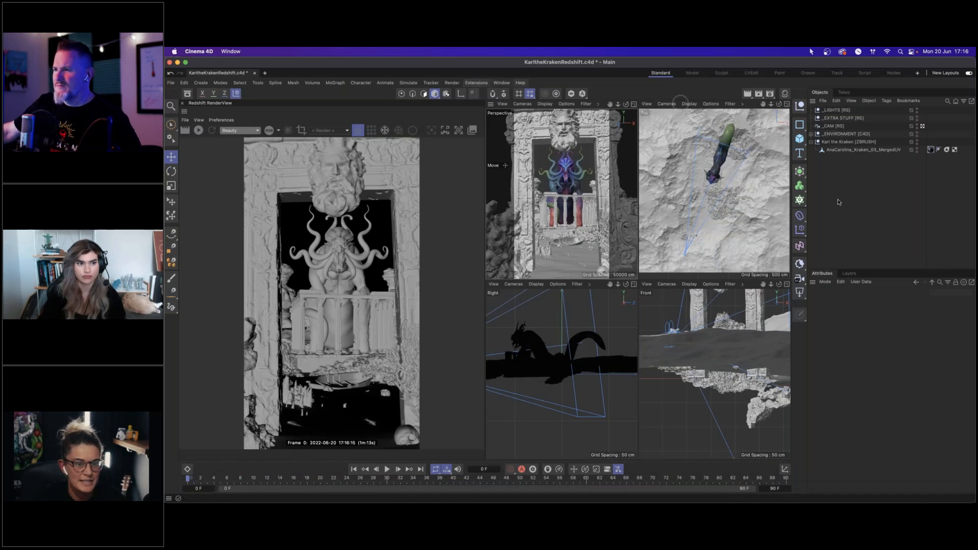
pyautogui.moveTo(800, 292); pyautogui.dragTo(836, 350)
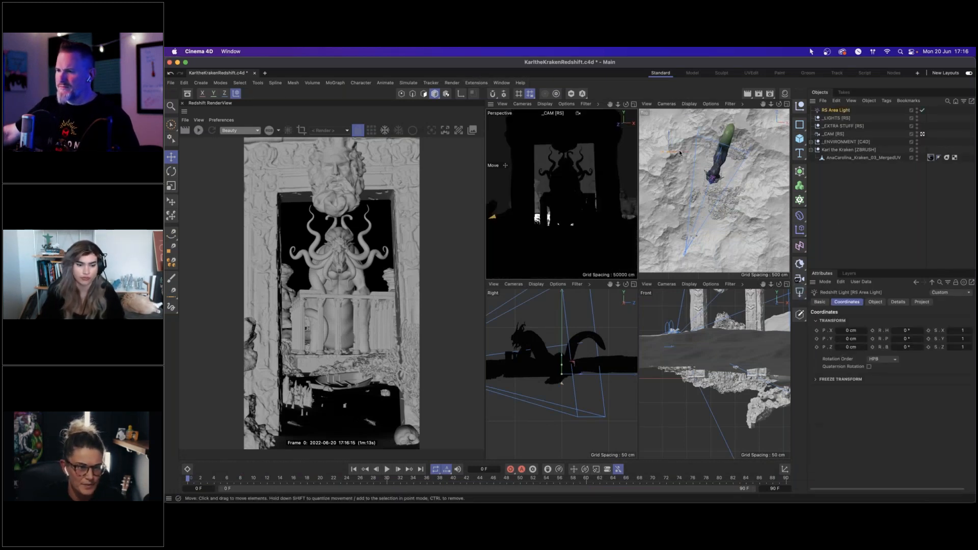
pyautogui.moveTo(708, 164)
pyautogui.mouseDown()
pyautogui.moveTo(723, 194)
pyautogui.moveTo(703, 199)
pyautogui.moveTo(709, 116)
pyautogui.mouseUp()
pyautogui.press('r')
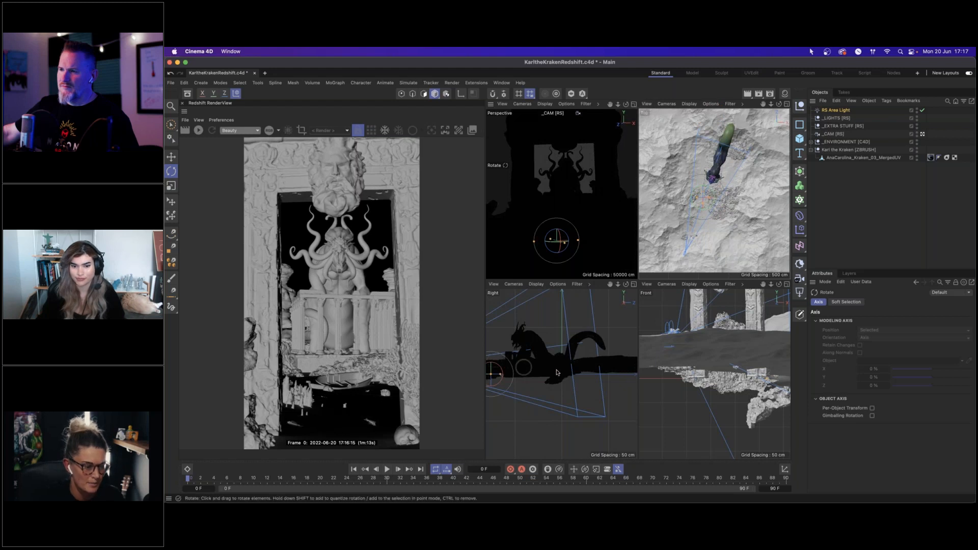
pyautogui.press('e')
pyautogui.keyDown('alt'); pyautogui.moveTo(513, 388); pyautogui.dragTo(553, 392, button='middle'); pyautogui.keyUp('alt')
pyautogui.moveTo(531, 359); pyautogui.dragTo(531, 306)
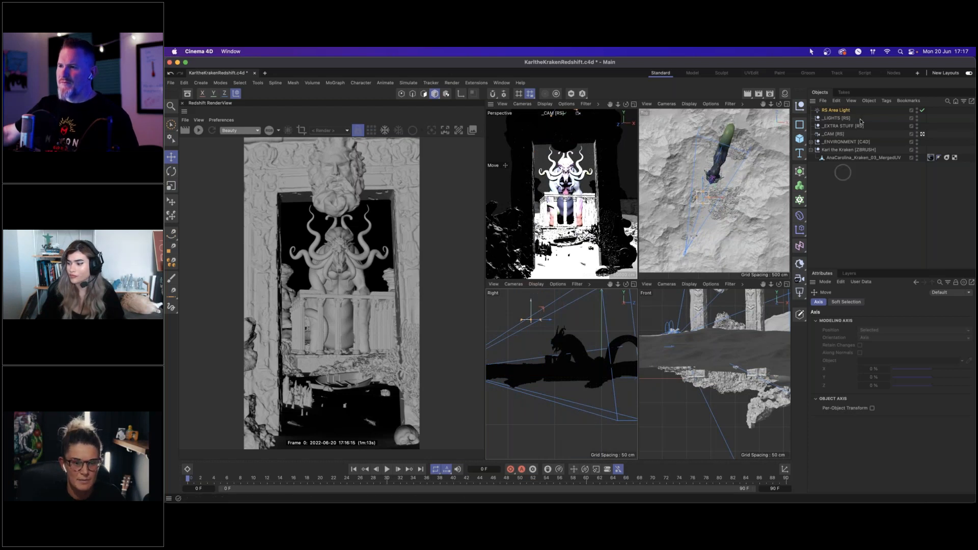
# Step: Set the area light's Size X and Size Y to 800 cm and move the light toward the camera
pyautogui.click(837, 110)
pyautogui.click(881, 460)
pyautogui.write('800')
pyautogui.press('Tab')
pyautogui.write('800')
pyautogui.press('Return')
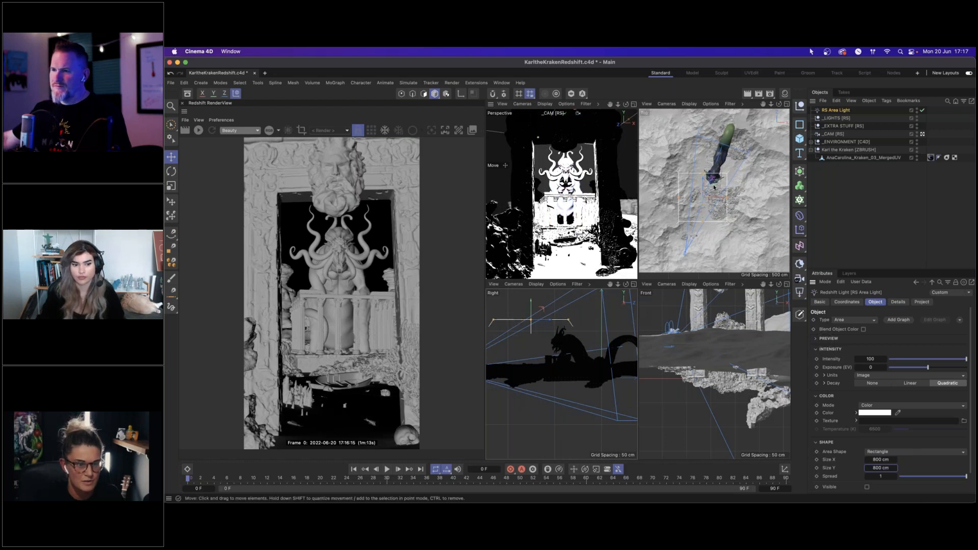
pyautogui.moveTo(713, 186); pyautogui.dragTo(707, 221)
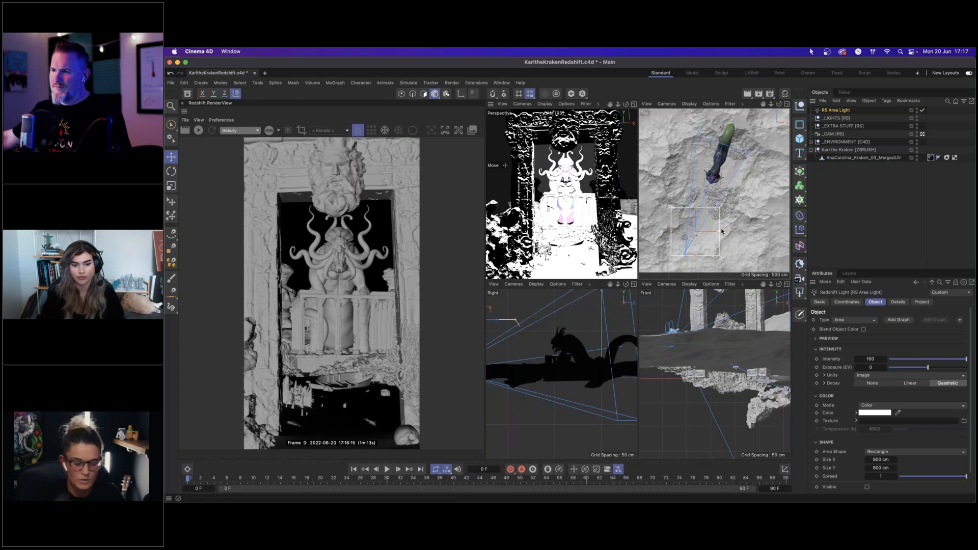
# Step: Try an intensity of 5 on the area light, settle on 3, and start the interactive Redshift render
pyautogui.doubleClick(871, 359)
pyautogui.write('5')
pyautogui.press('Return')
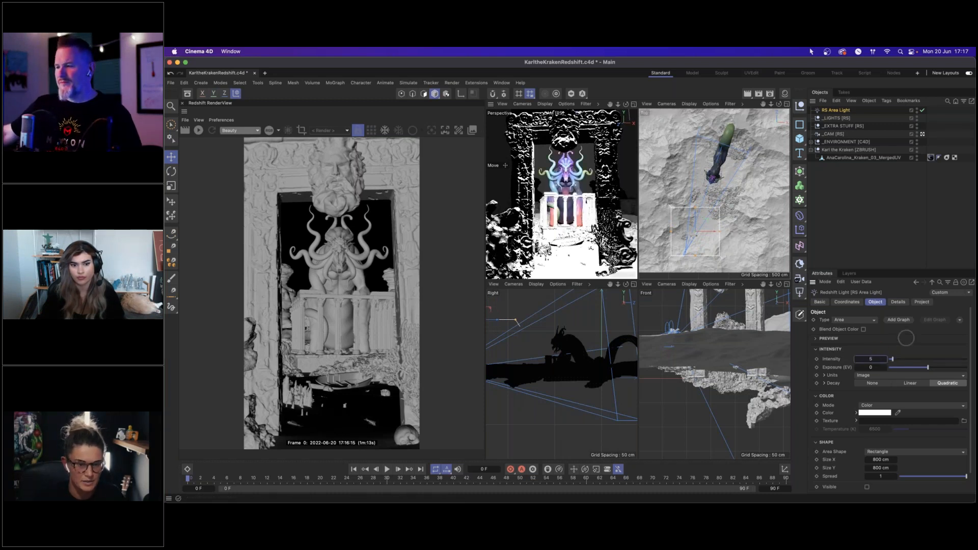
pyautogui.doubleClick(874, 356)
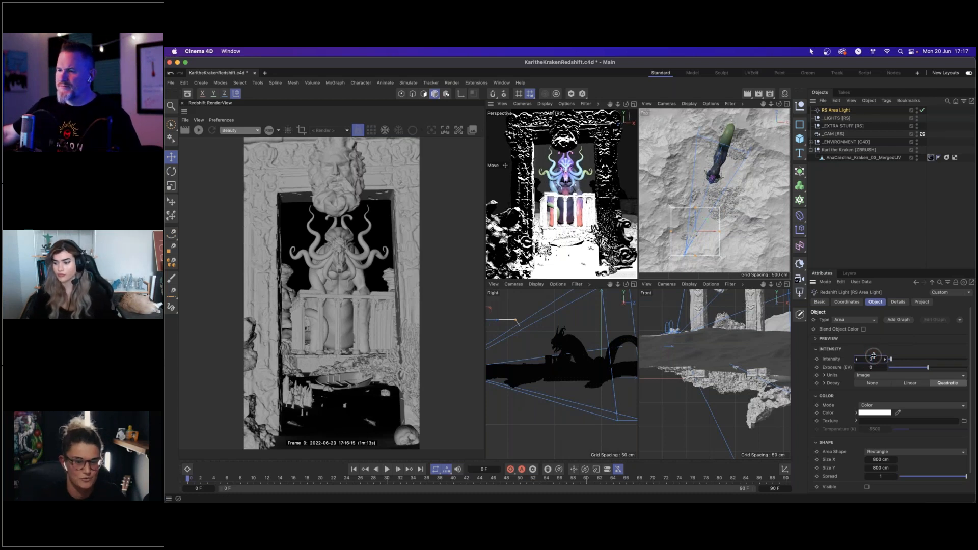
pyautogui.write('3')
pyautogui.press('Return')
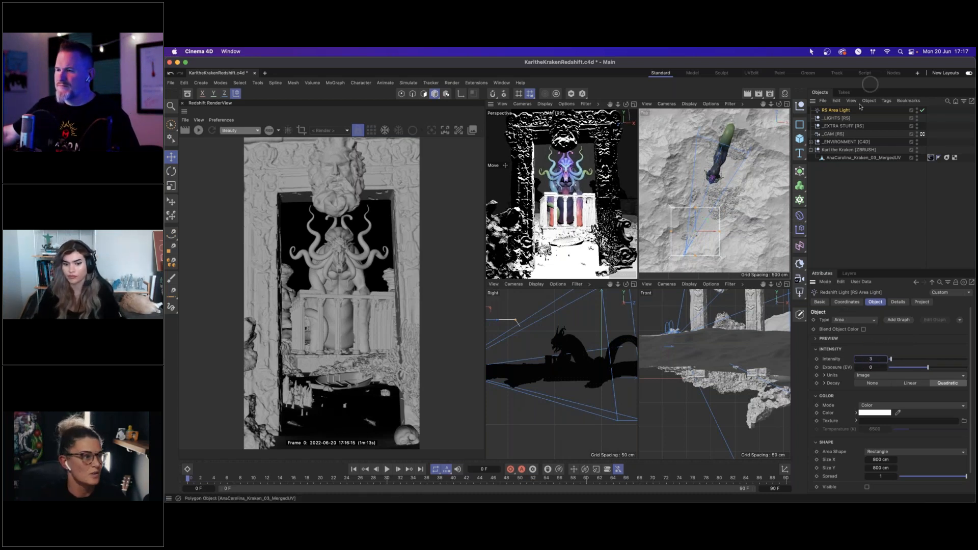
pyautogui.click(198, 131)
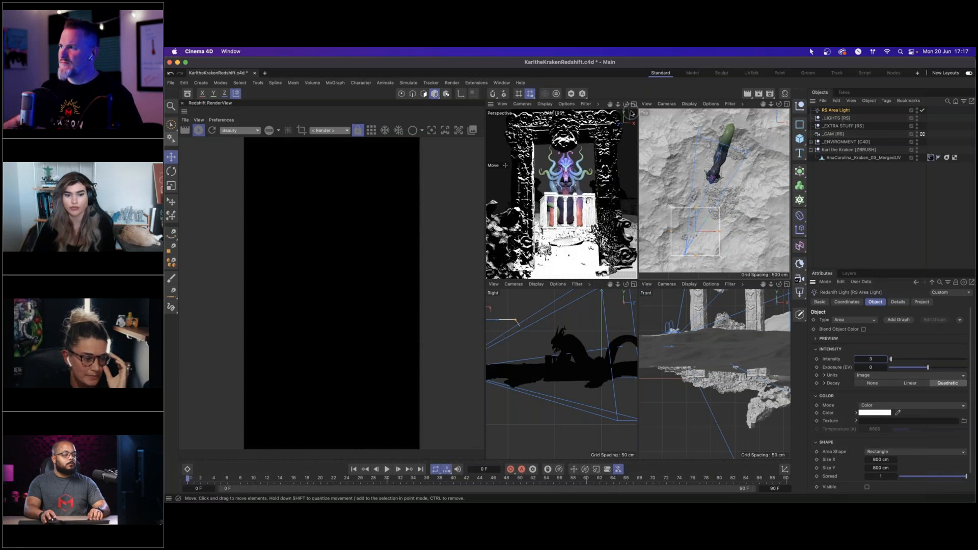
# Step: Disable the Sandy Terrain subdivision surface inside the _ENVIRONMENT [C4D] group
pyautogui.click(606, 168)
pyautogui.click(811, 142)
pyautogui.click(847, 165)
pyautogui.click(923, 166)
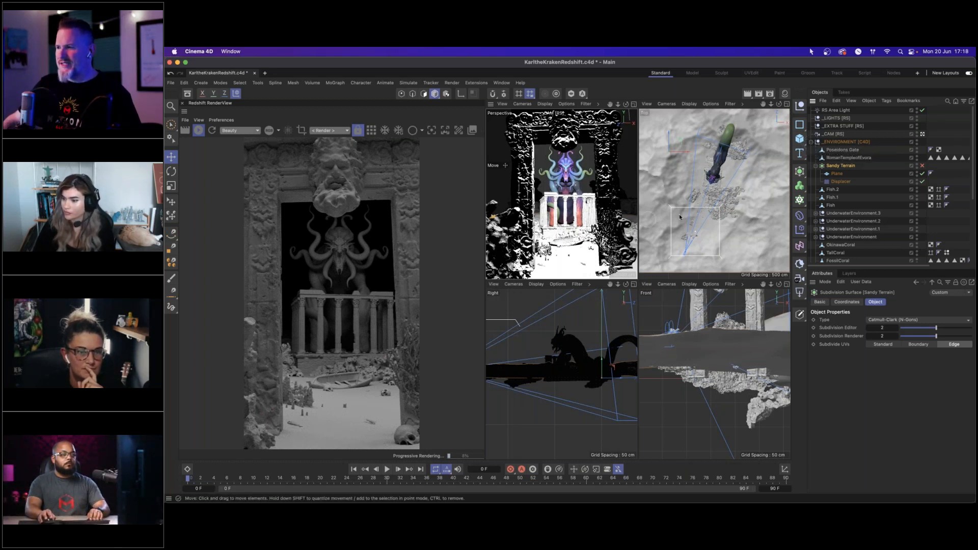
# Step: View the kraken's material in the Material Manager, close the manager and collapse the _ENVIRONMENT [C4D] group
pyautogui.click(785, 94)
pyautogui.click(743, 134)
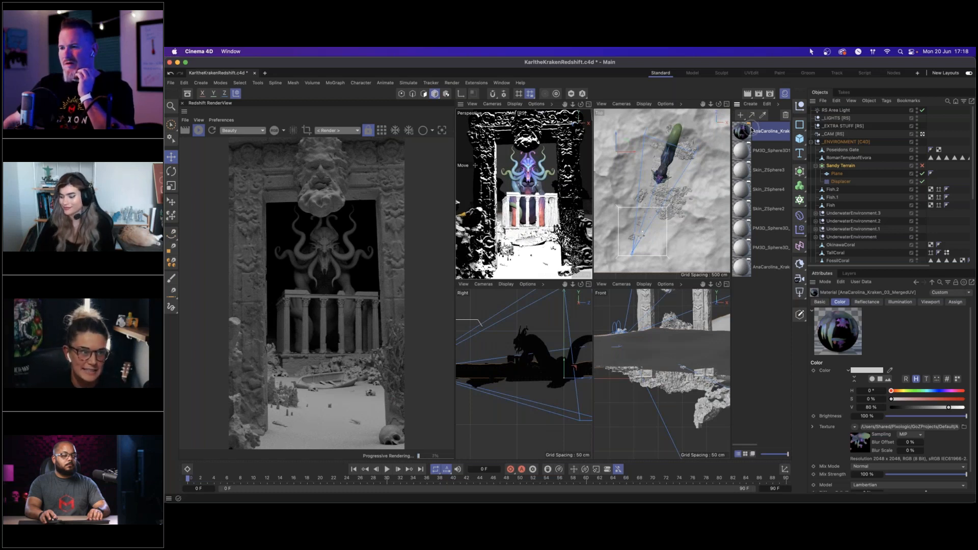
pyautogui.click(784, 95)
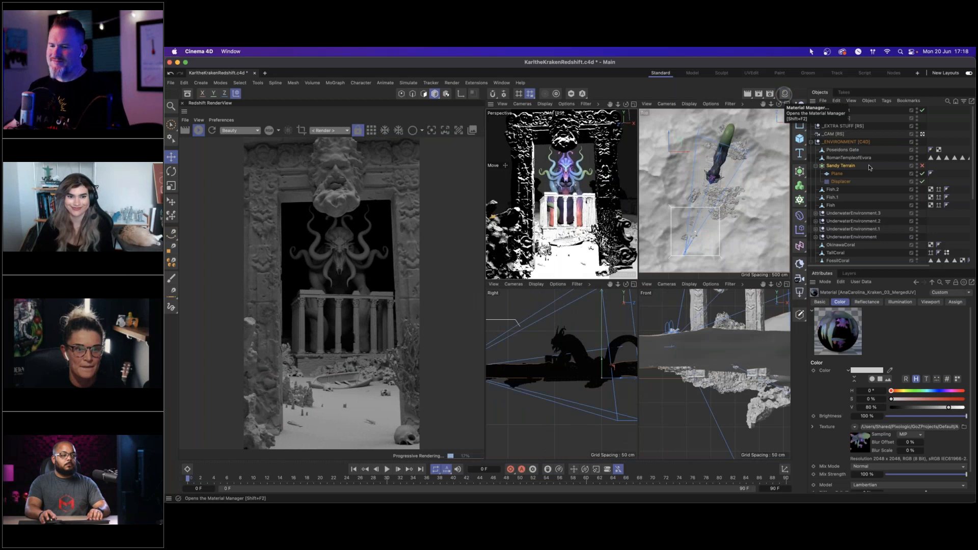
pyautogui.click(816, 166)
pyautogui.click(814, 142)
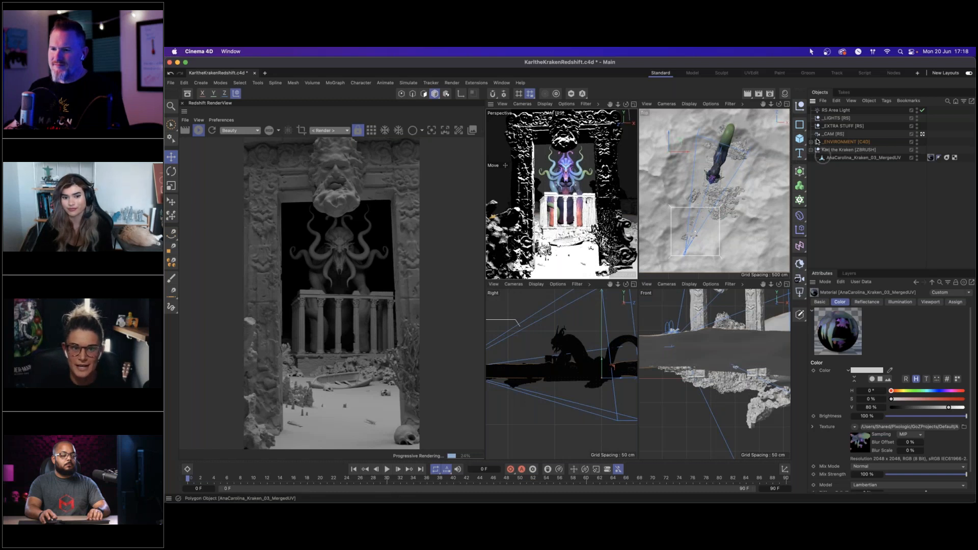
# Step: Load UnderwaterGobo.jpg from the Desktop as the RS Area Light's texture
pyautogui.click(848, 114)
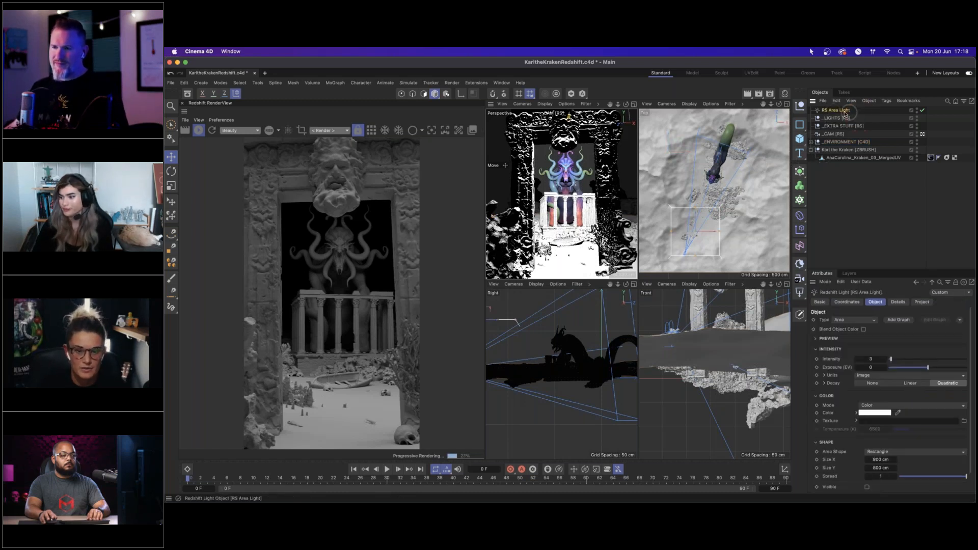
pyautogui.scroll(-2, 970, 348)
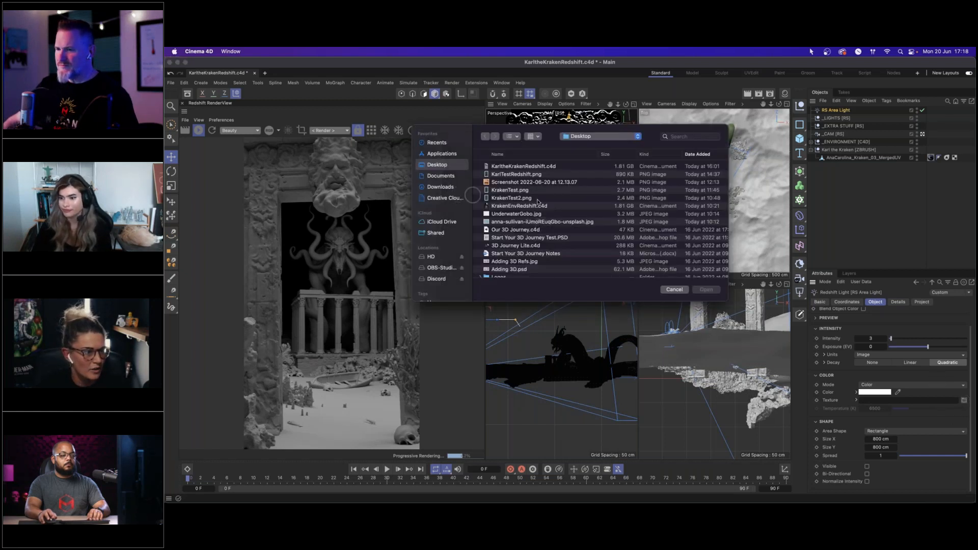
pyautogui.click(547, 215)
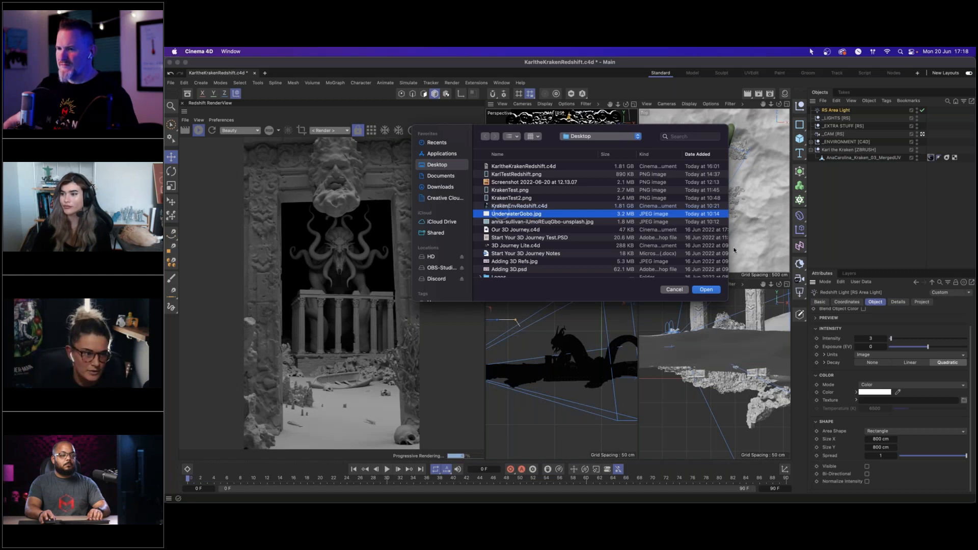
pyautogui.click(706, 289)
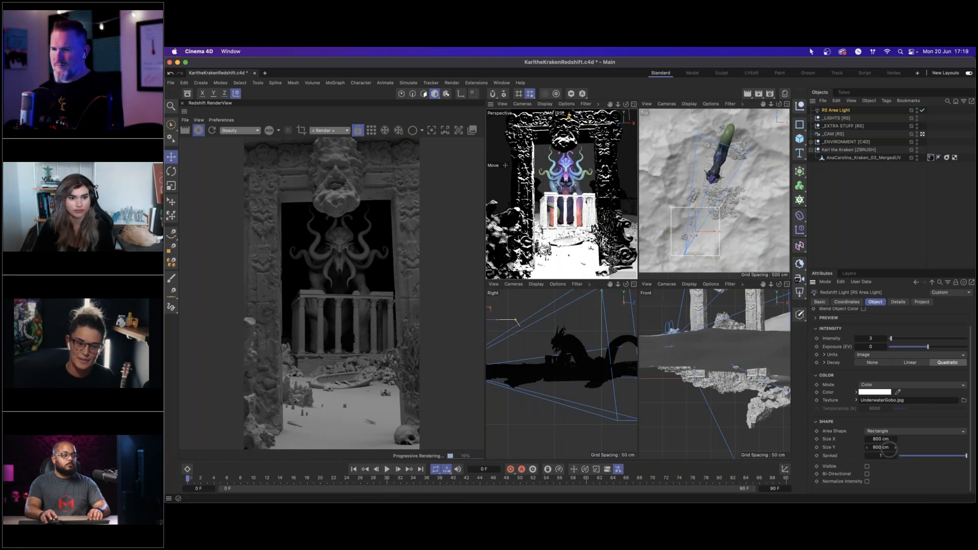
# Step: Set the area light's spread to 0
pyautogui.click(882, 455)
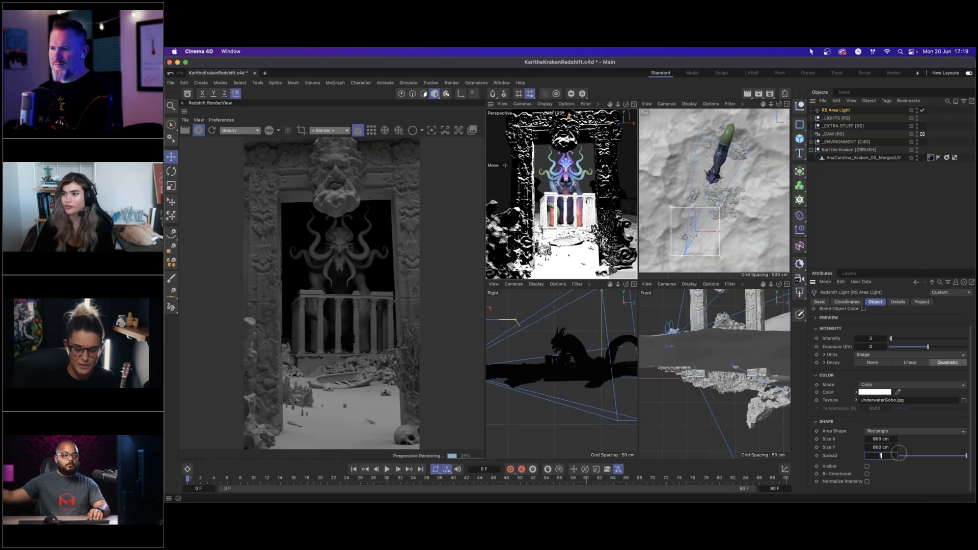
pyautogui.write('0')
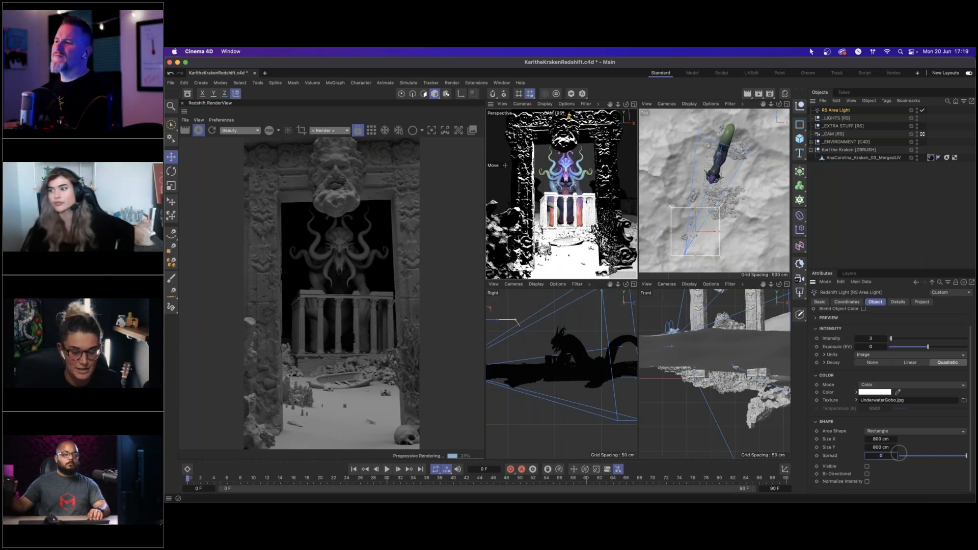
pyautogui.press('Return')
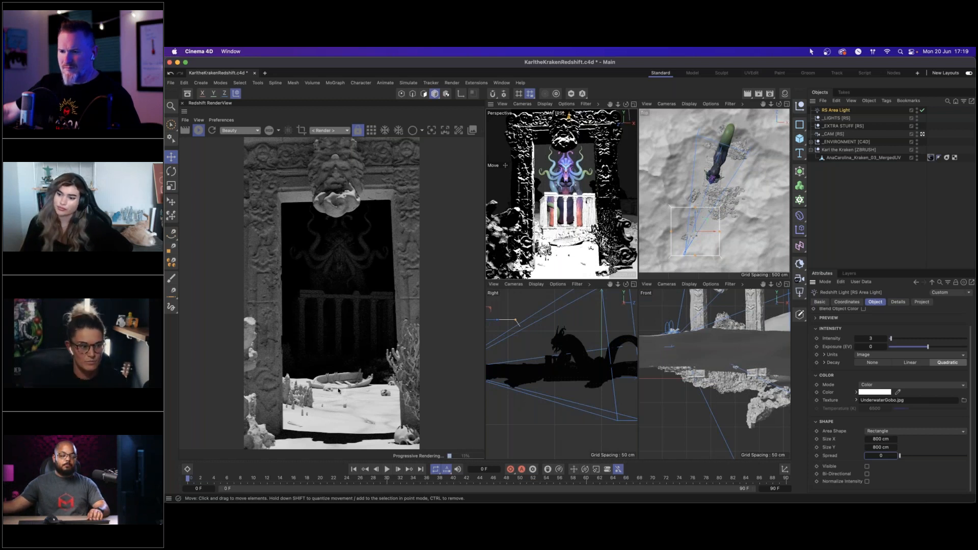
# Step: Switch to Photoshop to compare the water caustics image with the render, and return to Cinema 4D
pyautogui.moveTo(305, 493)
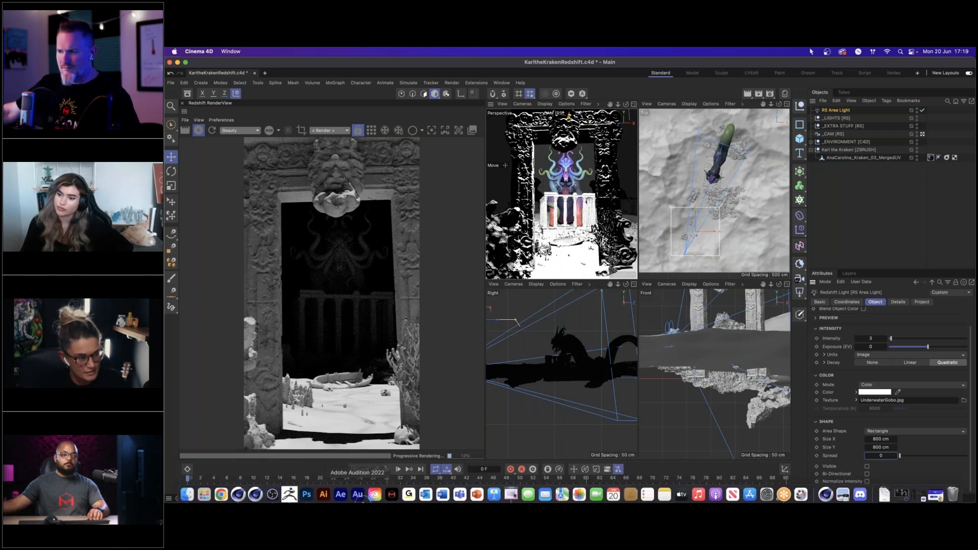
pyautogui.click(306, 492)
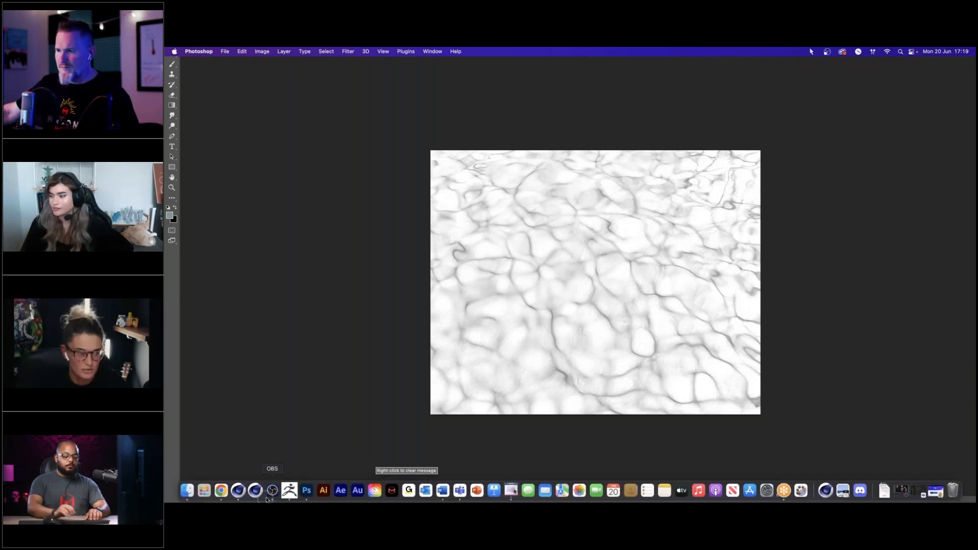
pyautogui.click(240, 491)
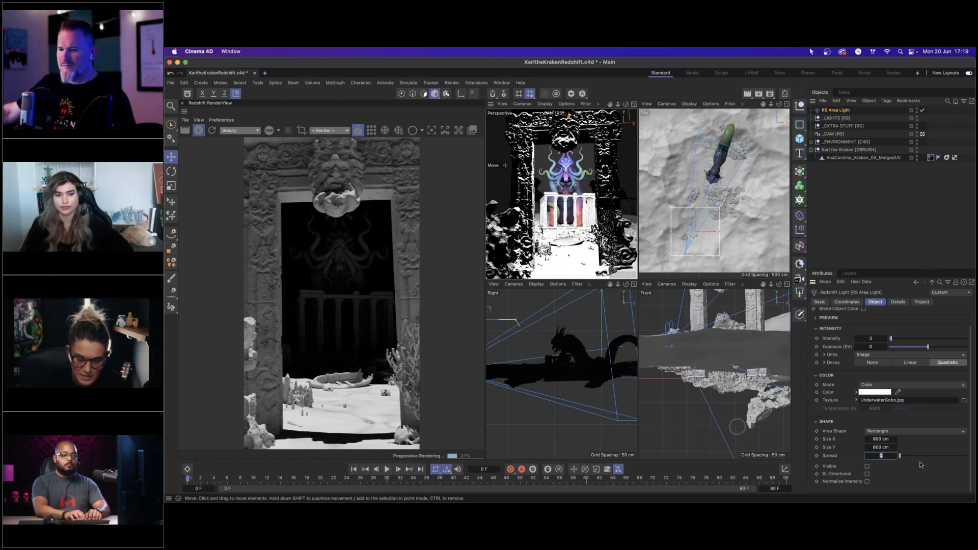
# Step: Set the area light's spread to 0.005 and place a copy of the light nearer the kraken
pyautogui.click(885, 456)
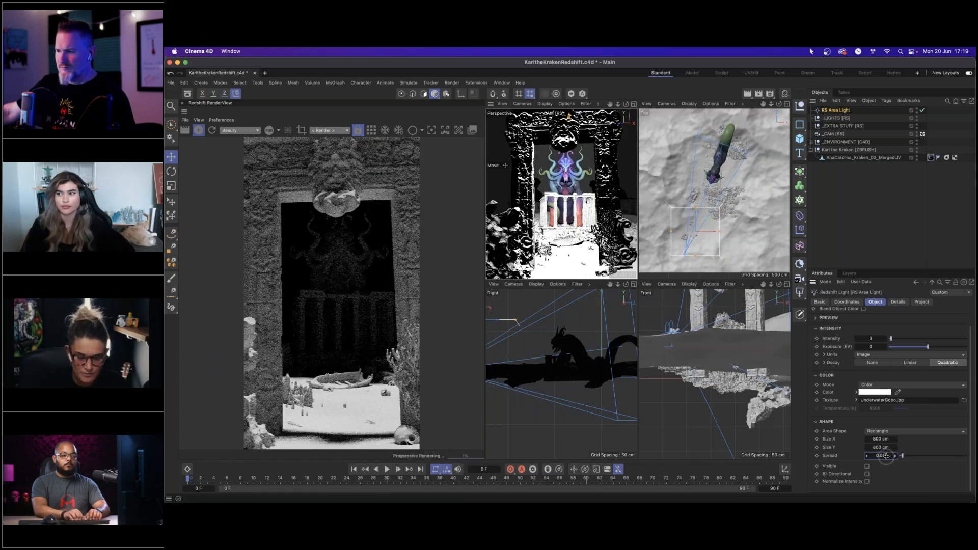
pyautogui.write('0')
pyautogui.press('Return')
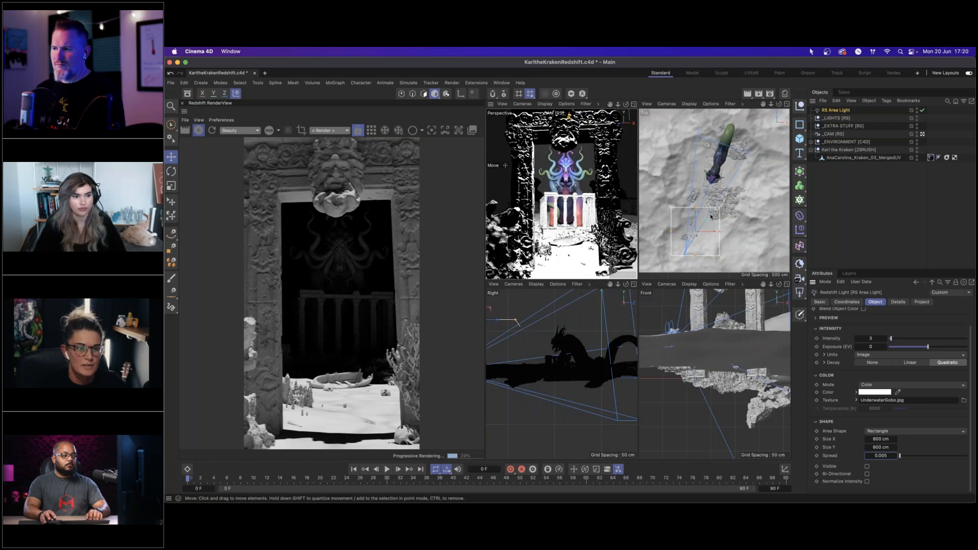
pyautogui.moveTo(707, 223); pyautogui.dragTo(711, 178)
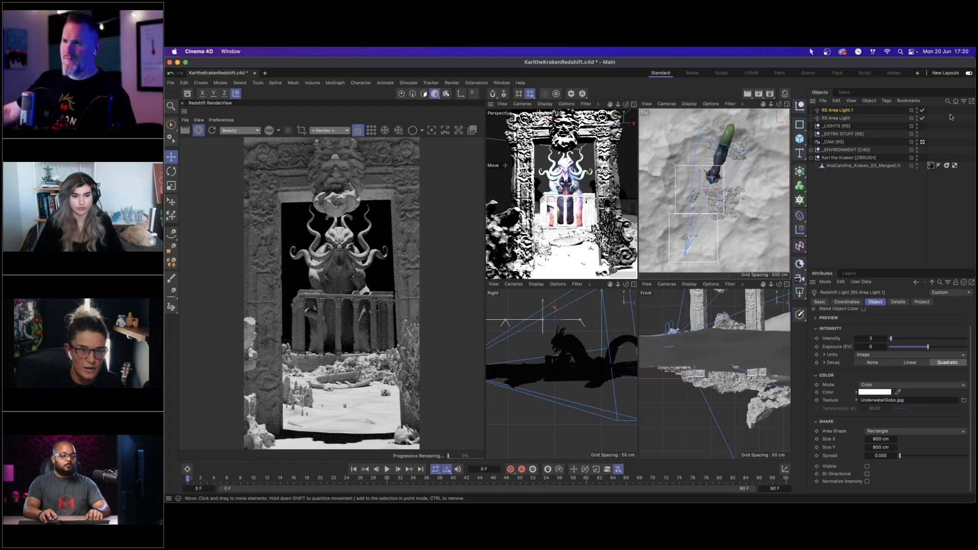
# Step: Try a size of 400 by 400 cm on the original area light, and restore it to 800 by 800 cm
pyautogui.click(829, 119)
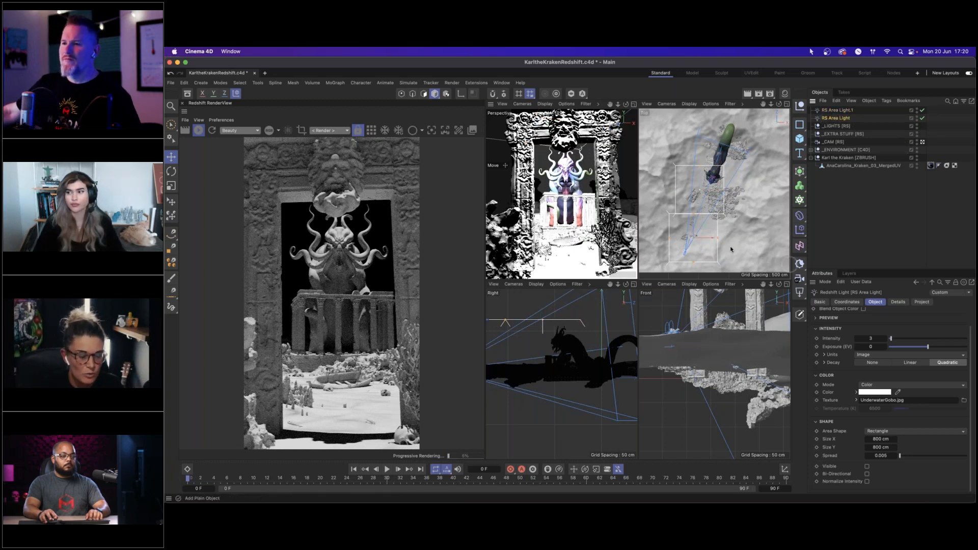
pyautogui.click(887, 439)
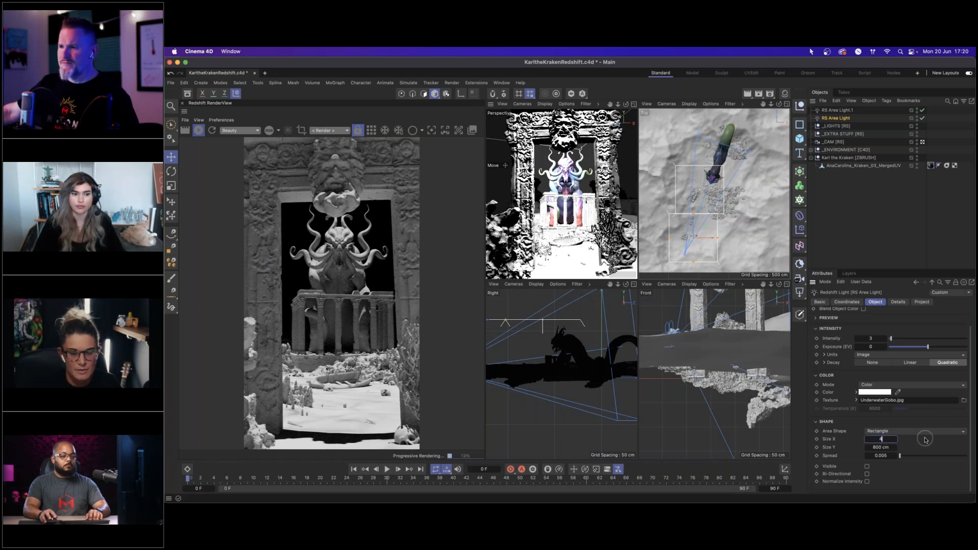
pyautogui.press('Tab')
pyautogui.write('400')
pyautogui.press('Return')
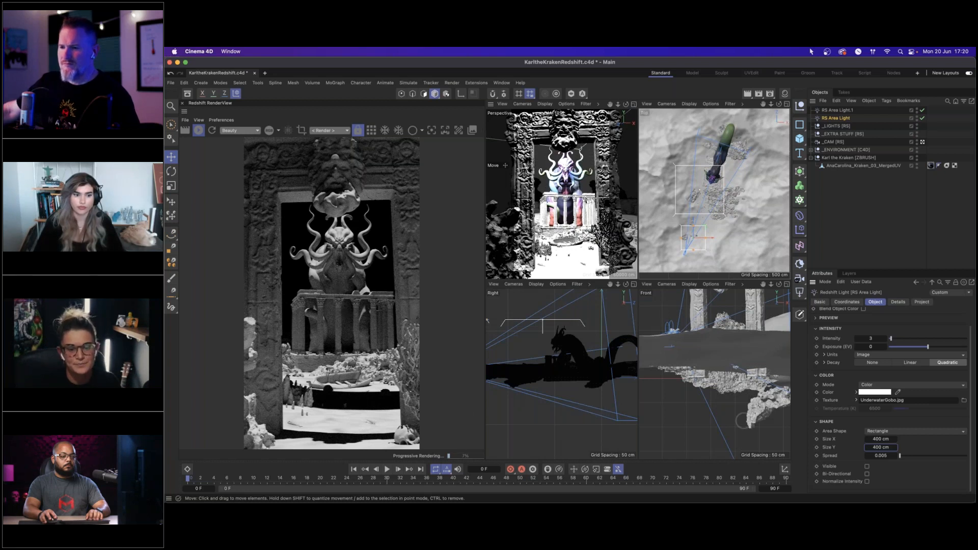
pyautogui.click(880, 439)
pyautogui.write('800')
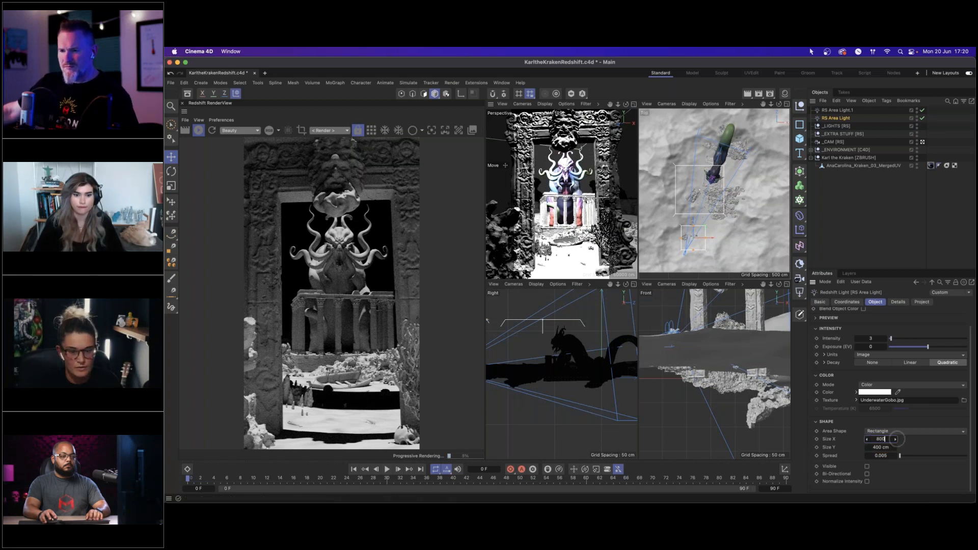
pyautogui.press('Tab')
pyautogui.write('800')
pyautogui.press('Return')
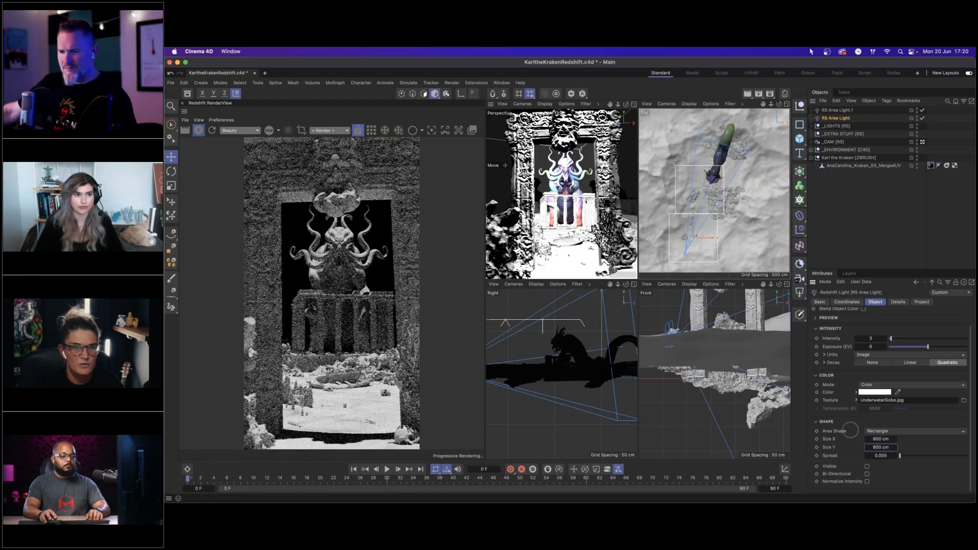
# Step: Shift the second area light slightly sideways and place a copy of it above the kraken's body
pyautogui.click(838, 110)
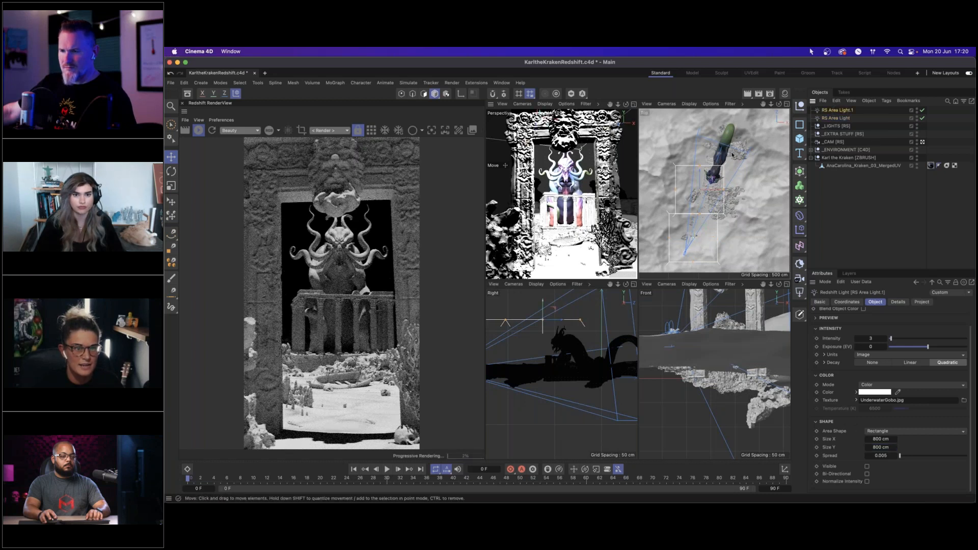
pyautogui.moveTo(714, 180); pyautogui.dragTo(741, 124)
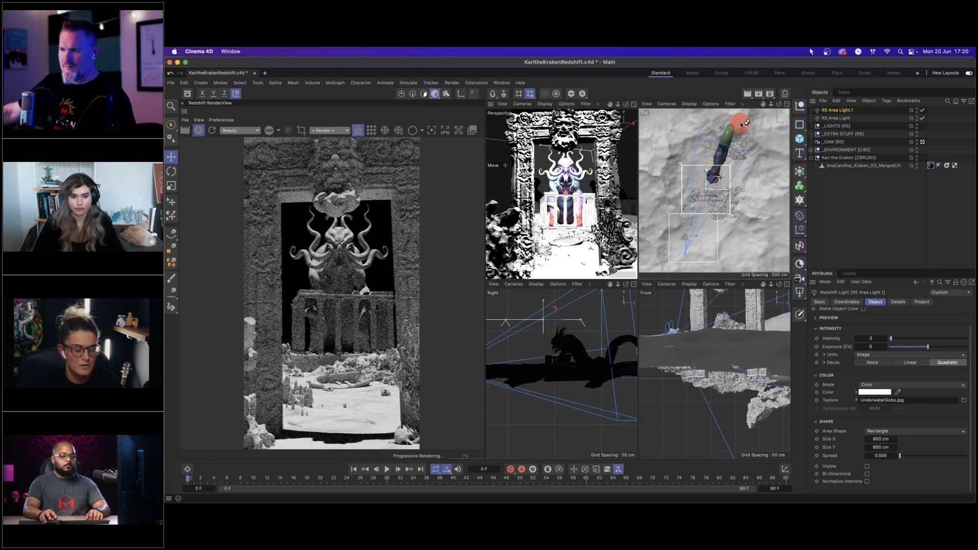
pyautogui.moveTo(743, 124); pyautogui.dragTo(733, 132)
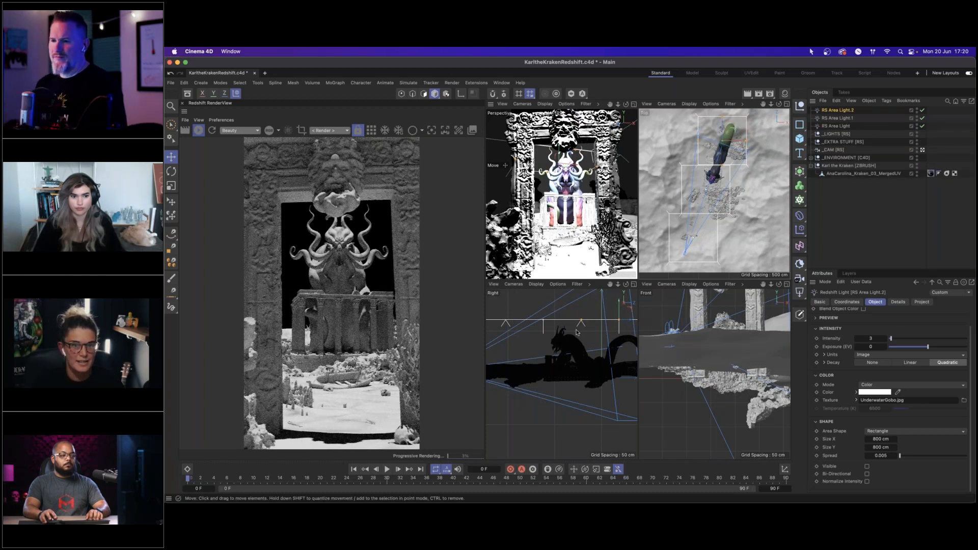
# Step: Compare the render with the original area light off and on, and set the intensity of all three area lights to 2
pyautogui.click(923, 126)
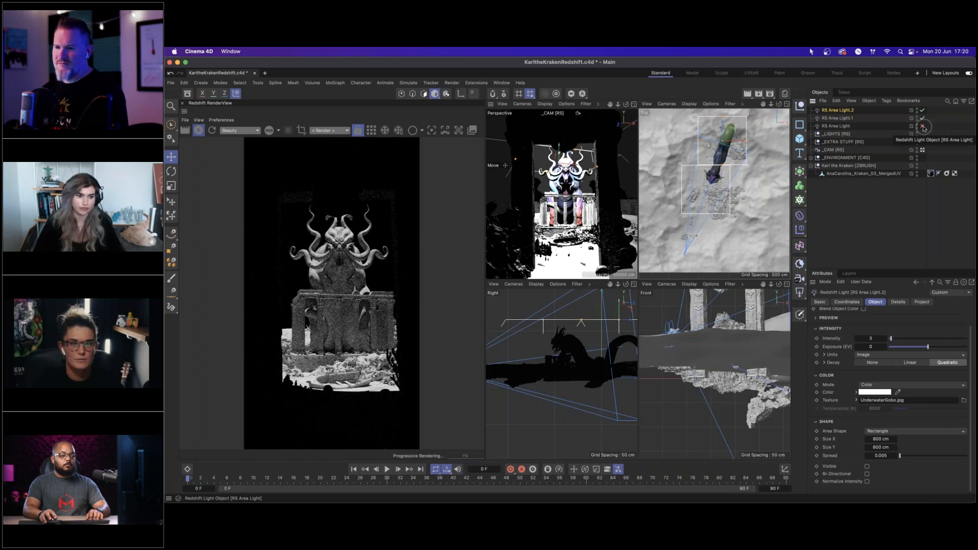
pyautogui.click(923, 127)
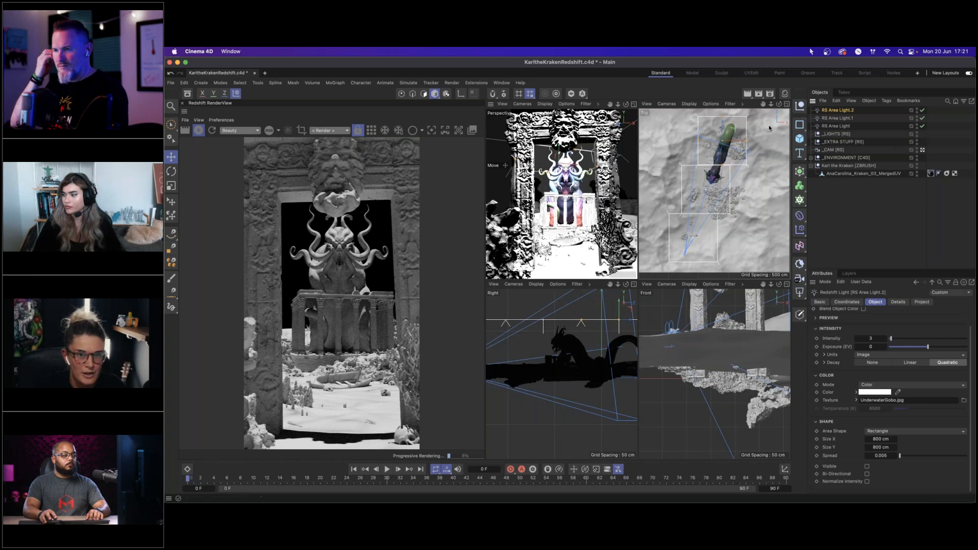
pyautogui.click(841, 126)
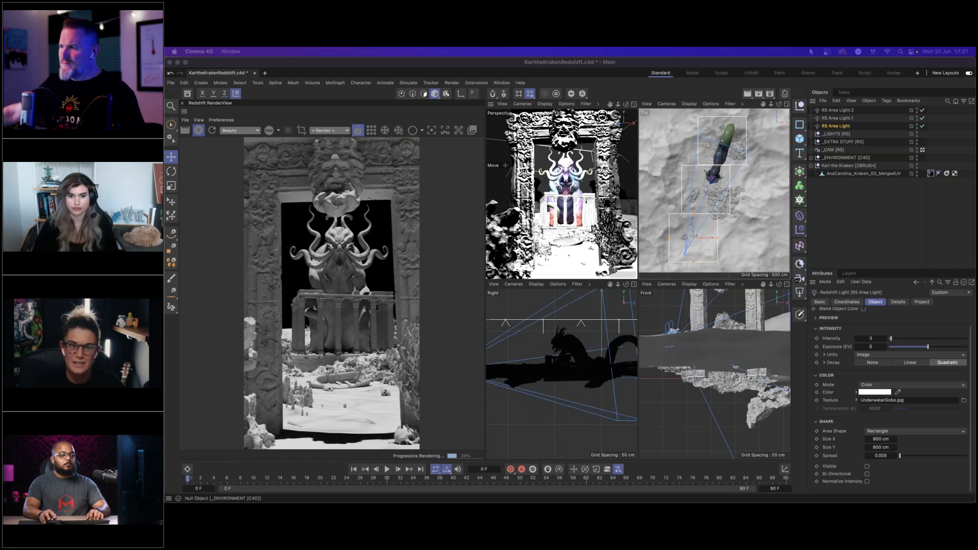
pyautogui.keyDown('shift'); pyautogui.click(843, 111); pyautogui.keyUp('shift')
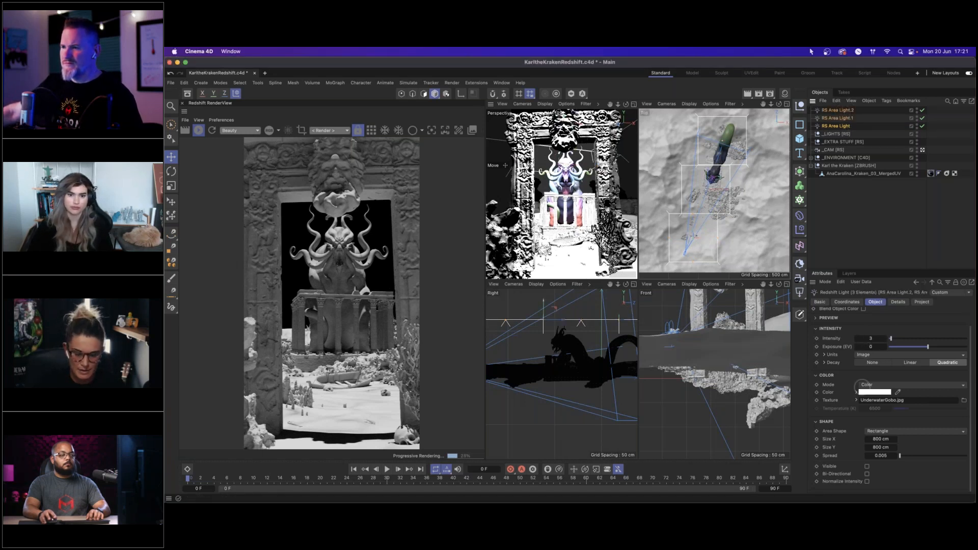
pyautogui.doubleClick(874, 338)
pyautogui.write('2')
pyautogui.press('Return')
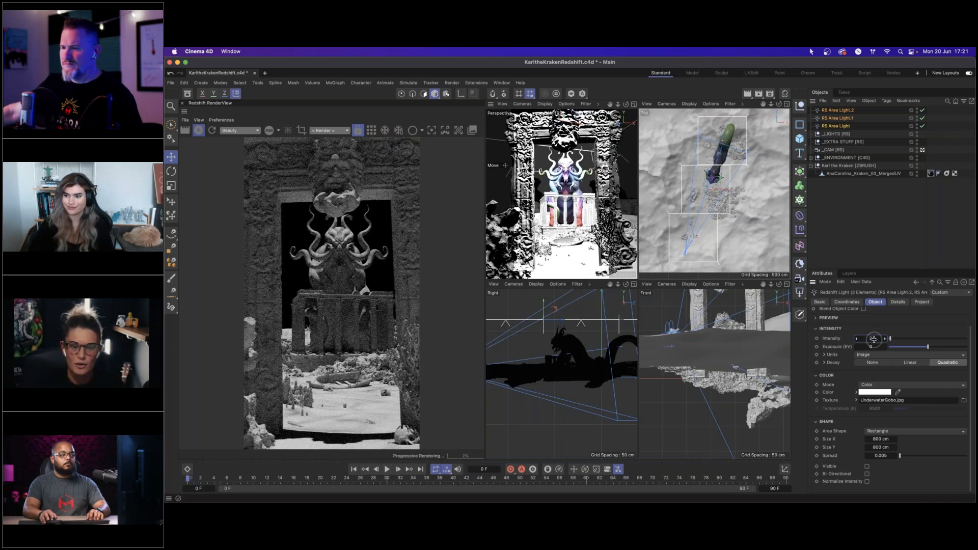
# Step: Set the colour of the three area lights to hex 496A67 and deselect them
pyautogui.click(856, 393)
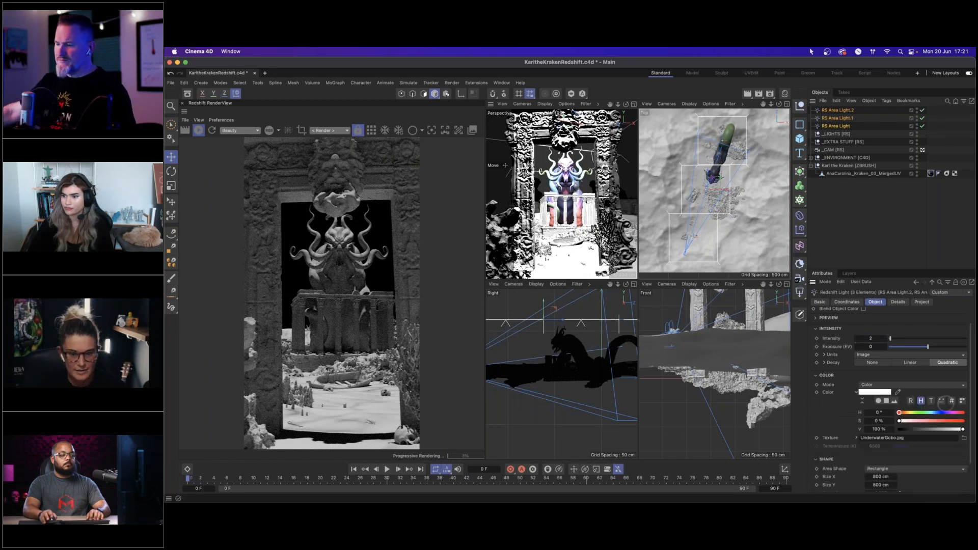
pyautogui.click(951, 401)
pyautogui.click(874, 413)
pyautogui.write('496A67')
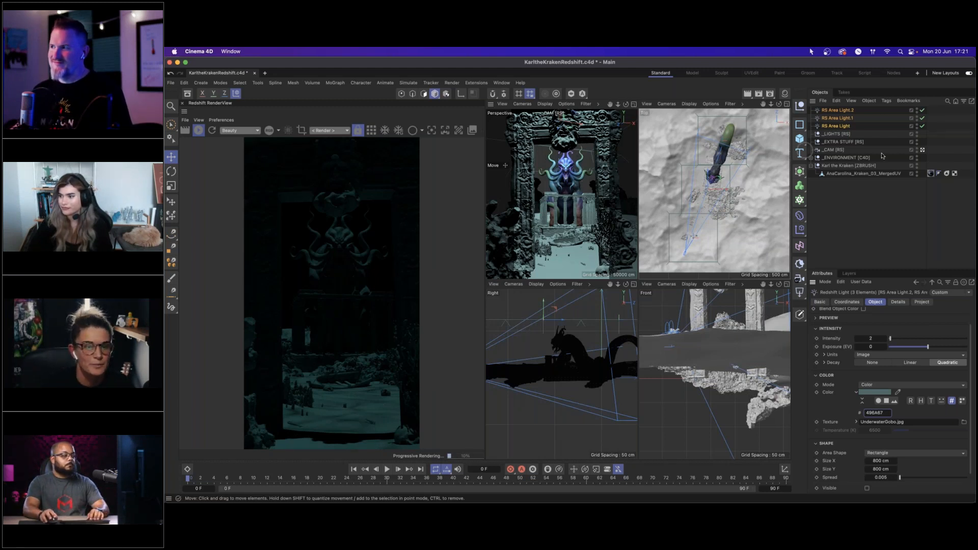
pyautogui.click(855, 196)
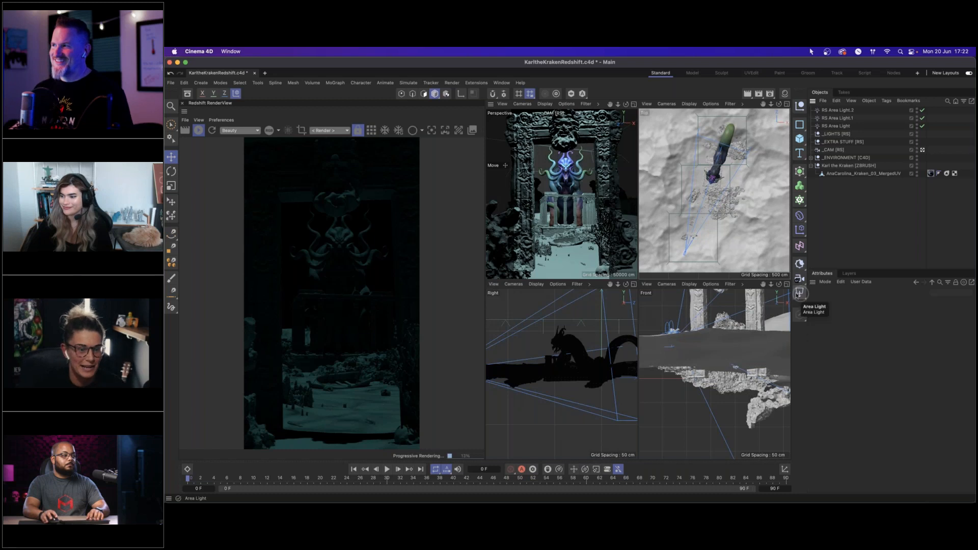
# Step: Add a Redshift dome light with the hex colour 294242, and switch it off and on to compare the render
pyautogui.moveTo(799, 293); pyautogui.dragTo(842, 369)
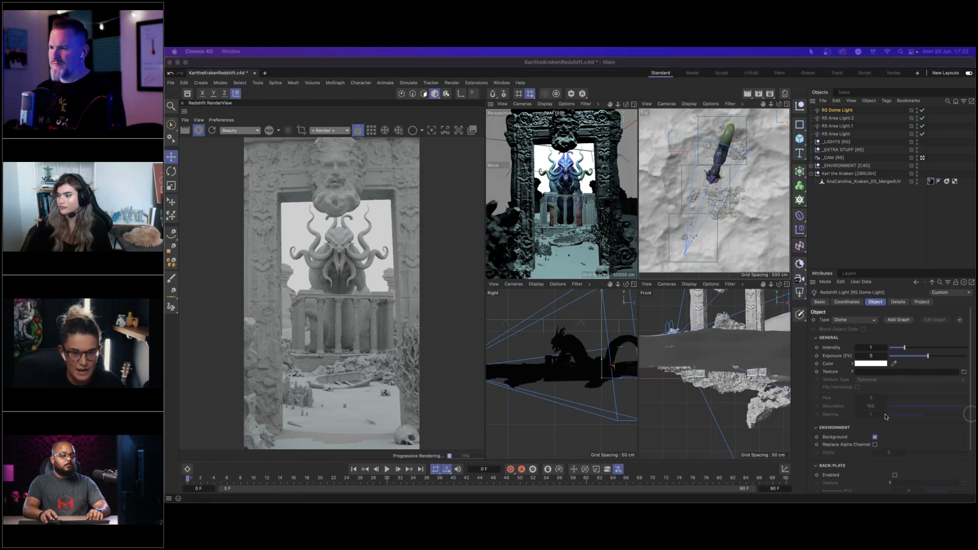
pyautogui.click(853, 363)
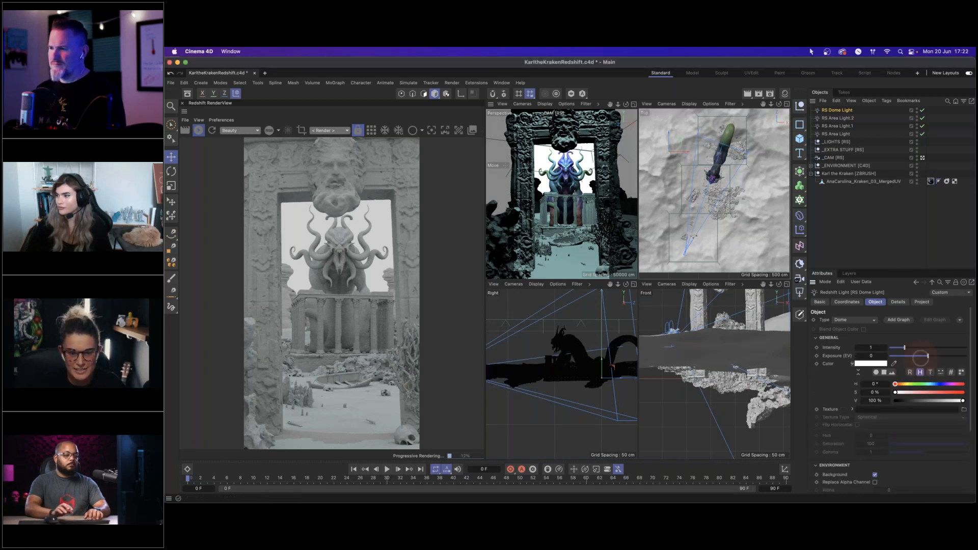
pyautogui.click(951, 372)
pyautogui.click(874, 384)
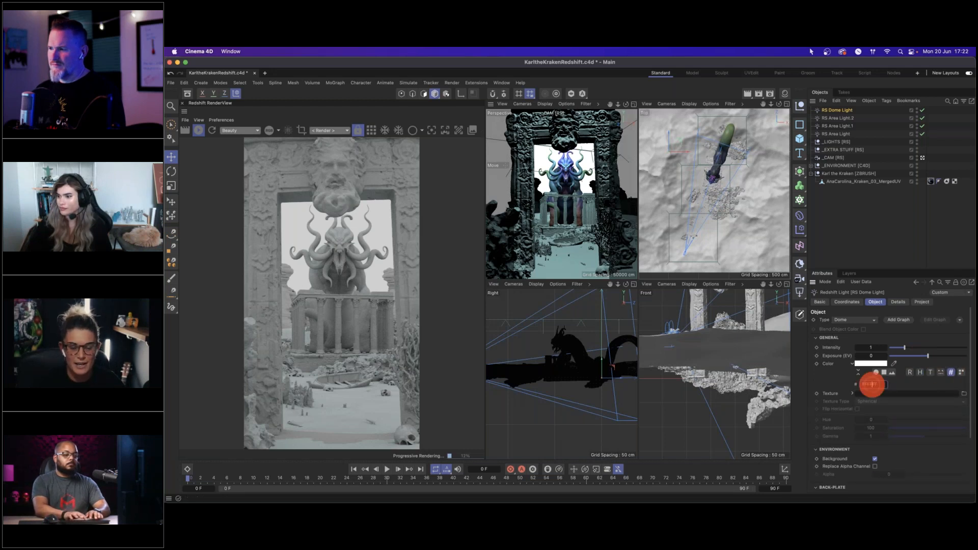
pyautogui.write('294242')
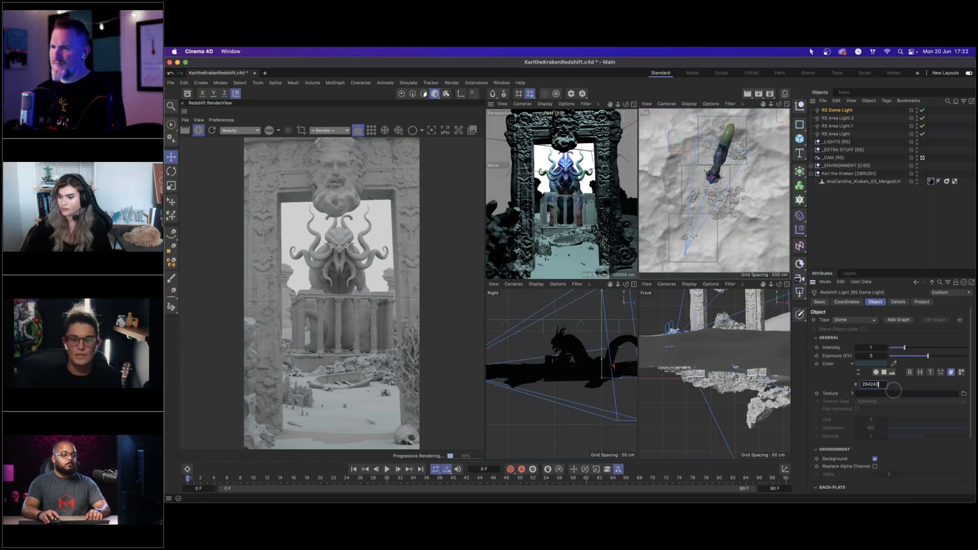
pyautogui.press('Return')
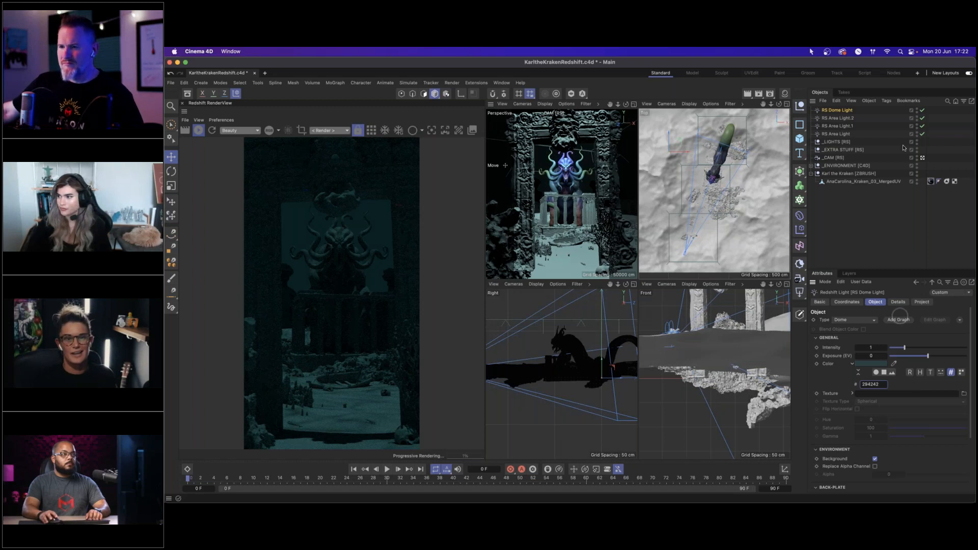
pyautogui.click(922, 110)
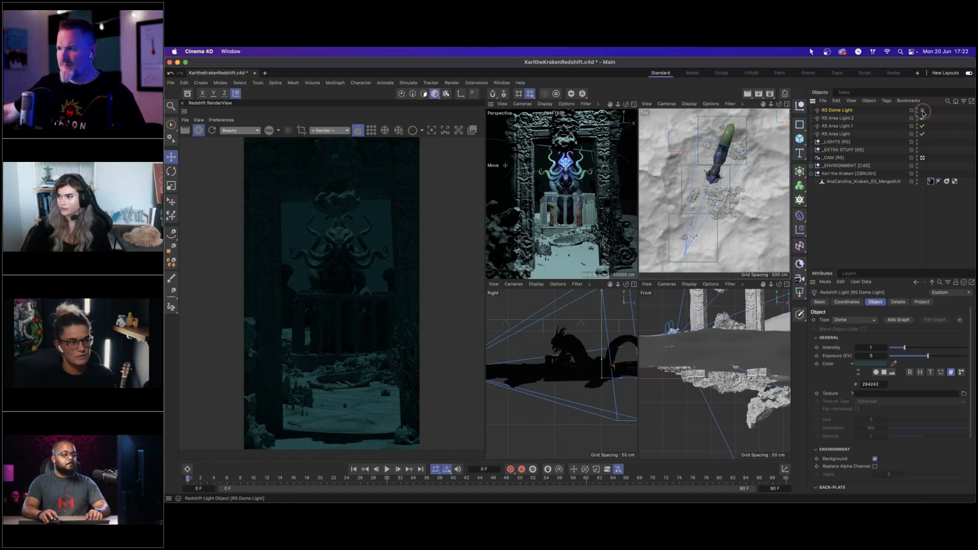
pyautogui.click(922, 110)
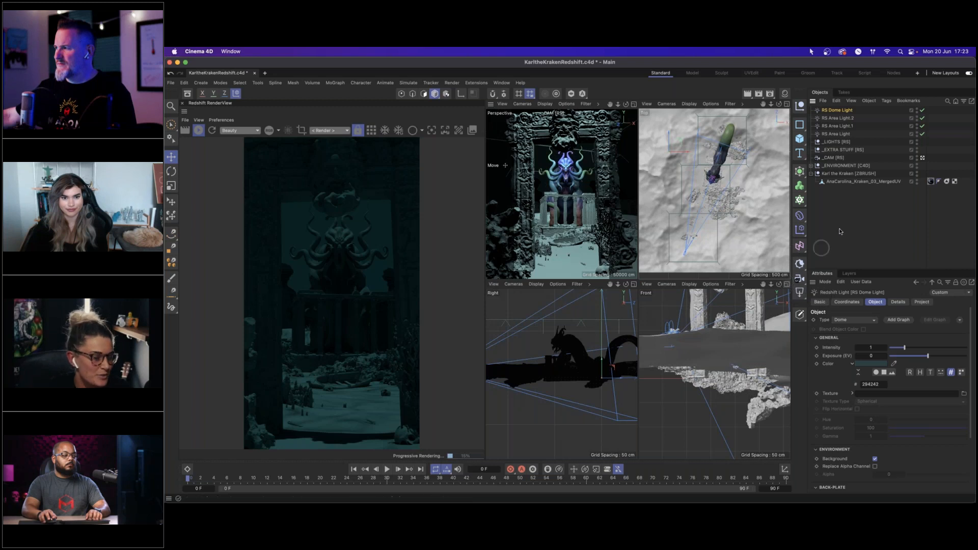
# Step: Add a Redshift Environment object and set the dome light's volume contribution to 0
pyautogui.click(800, 295)
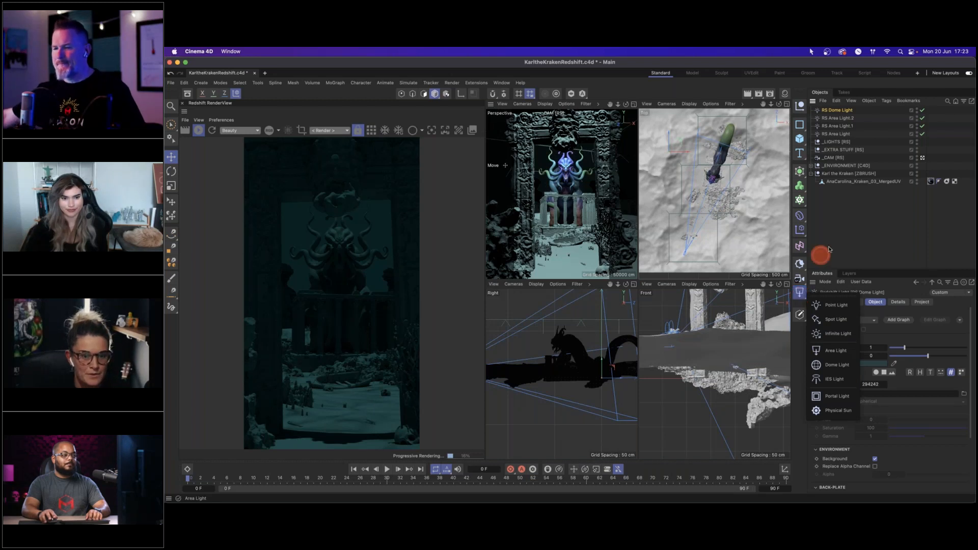
pyautogui.moveTo(800, 264); pyautogui.dragTo(846, 306)
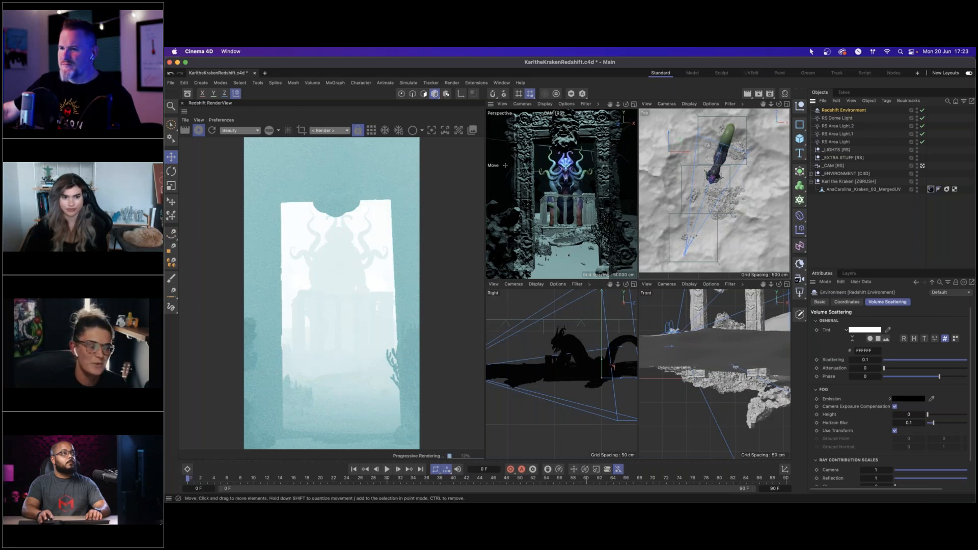
pyautogui.click(840, 118)
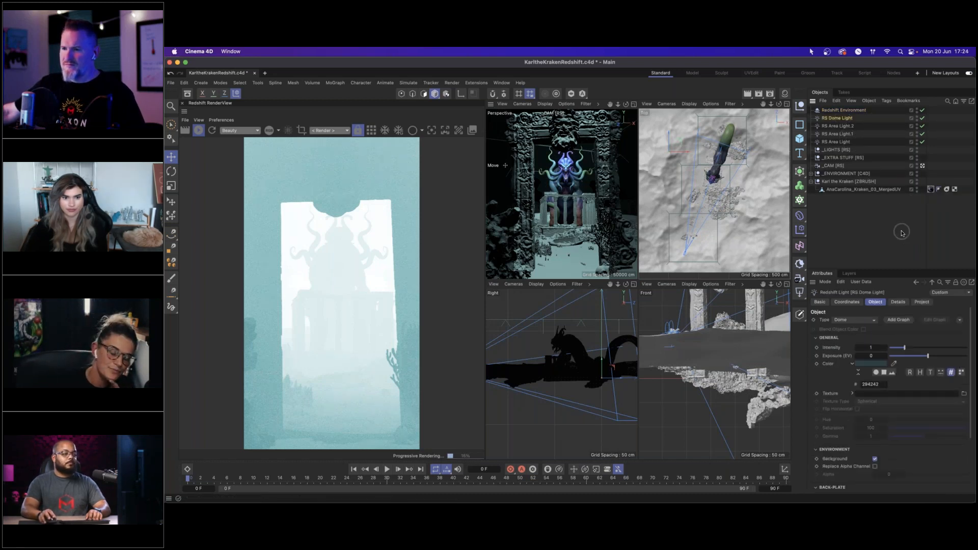
pyautogui.click(898, 302)
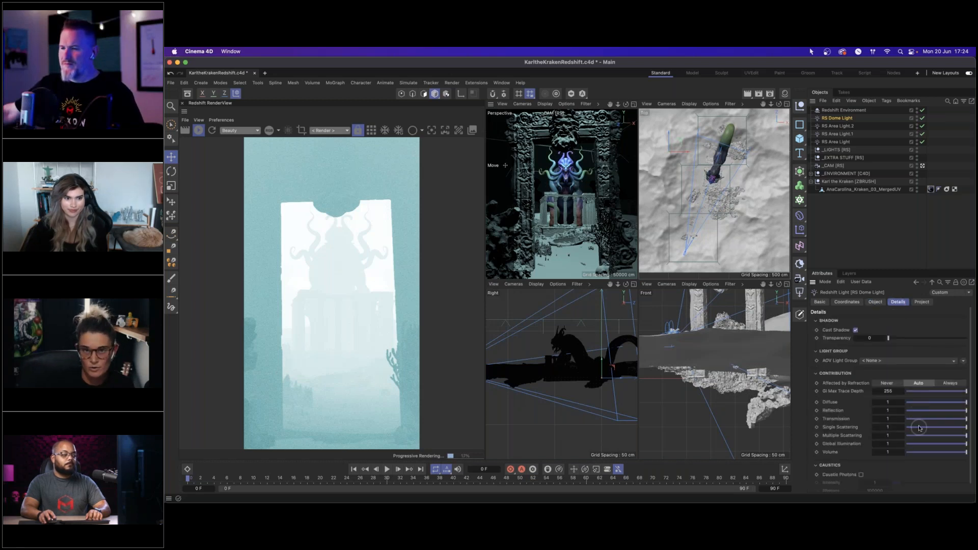
pyautogui.moveTo(925, 455); pyautogui.dragTo(860, 454)
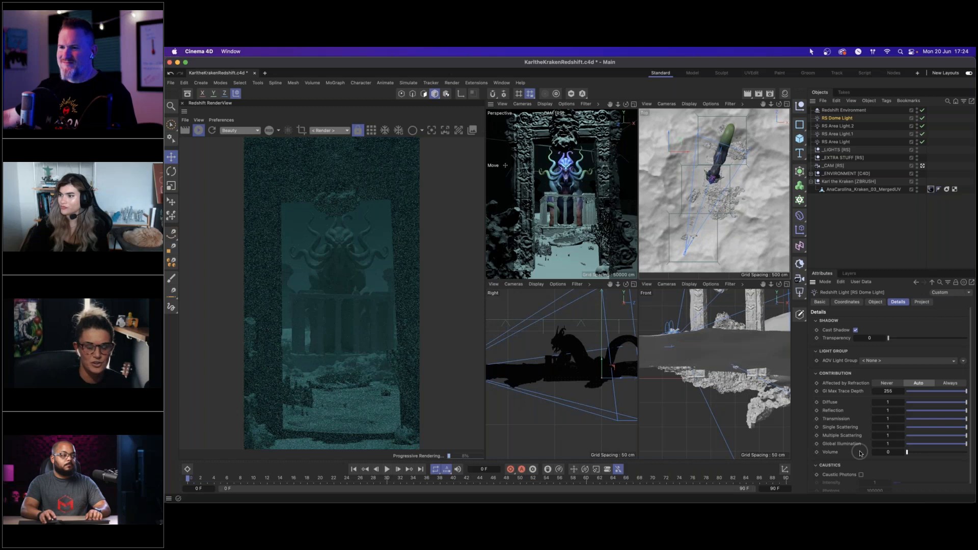
# Step: Try a volume contribution of 0 on the three area lights, and raise it to 0.656
pyautogui.click(838, 142)
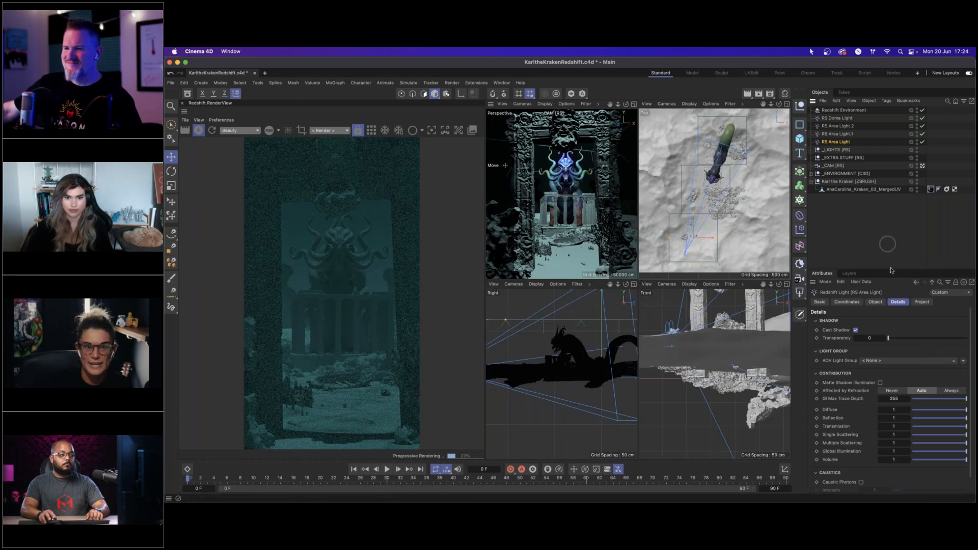
pyautogui.click(840, 126)
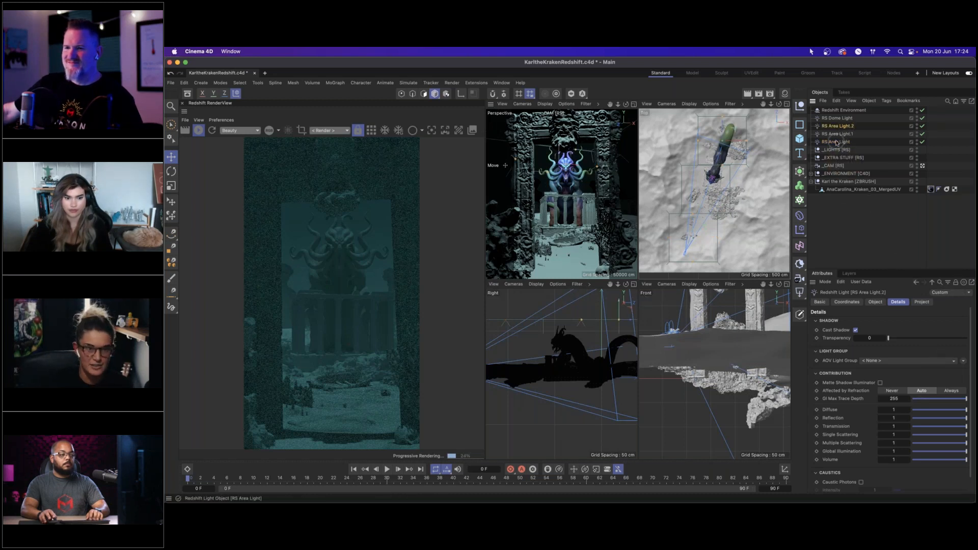
pyautogui.keyDown('shift'); pyautogui.click(836, 141); pyautogui.keyUp('shift')
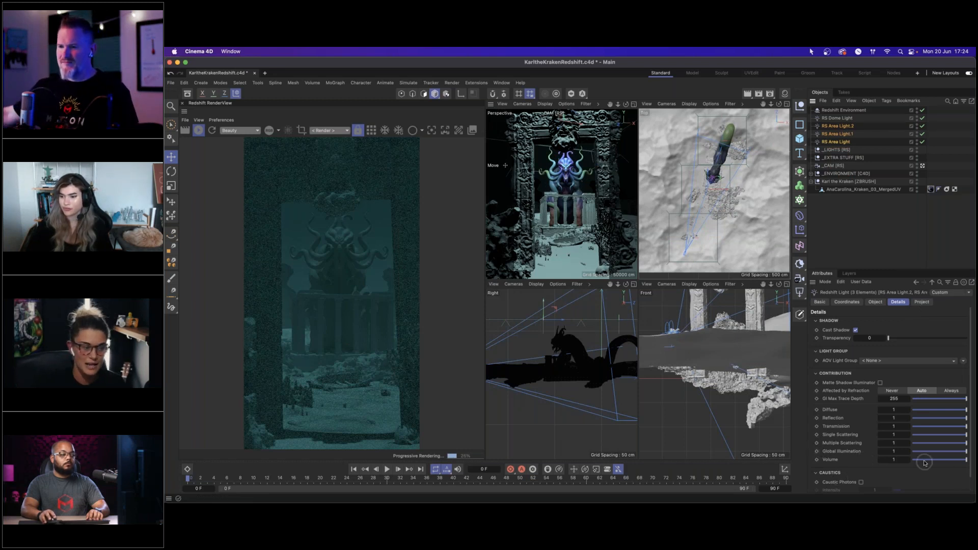
pyautogui.doubleClick(889, 460)
pyautogui.write('0')
pyautogui.press('Return')
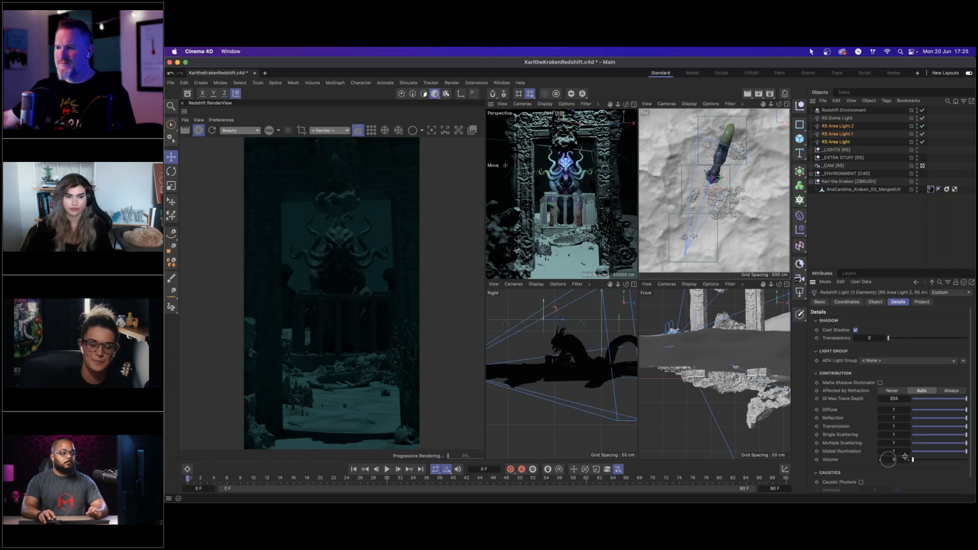
pyautogui.moveTo(913, 462); pyautogui.dragTo(935, 462)
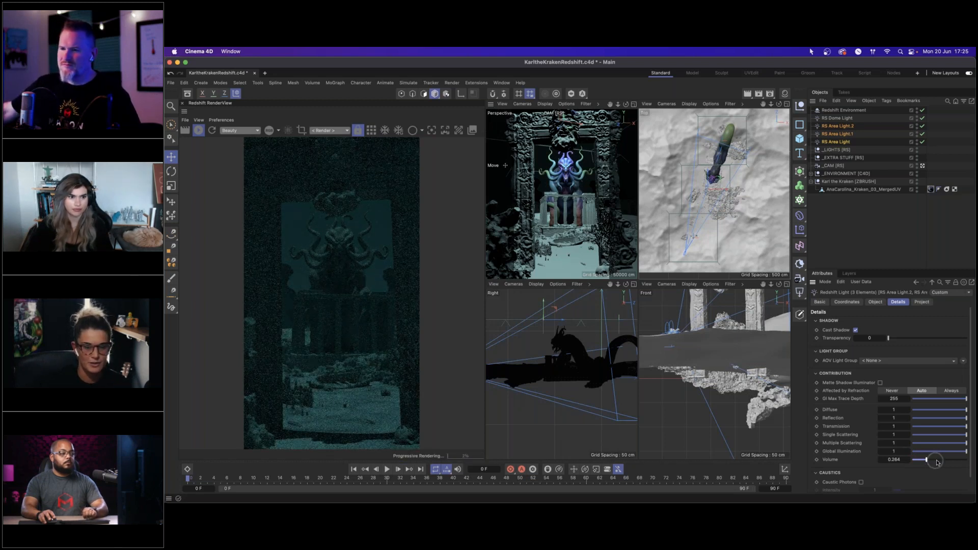
pyautogui.moveTo(937, 463); pyautogui.dragTo(952, 463)
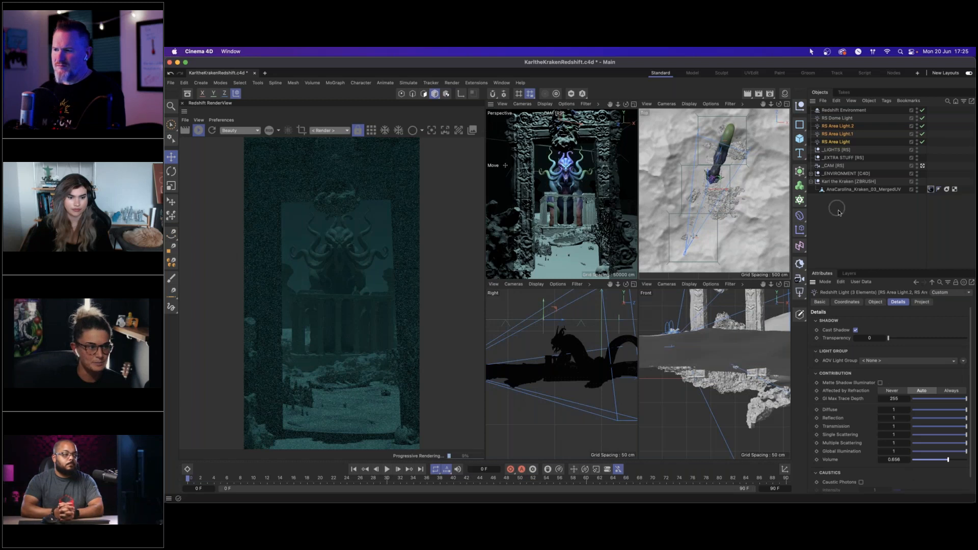
# Step: Try scattering values of 0, 0.0453 and 5 on the Redshift Environment, and undo these changes
pyautogui.click(844, 111)
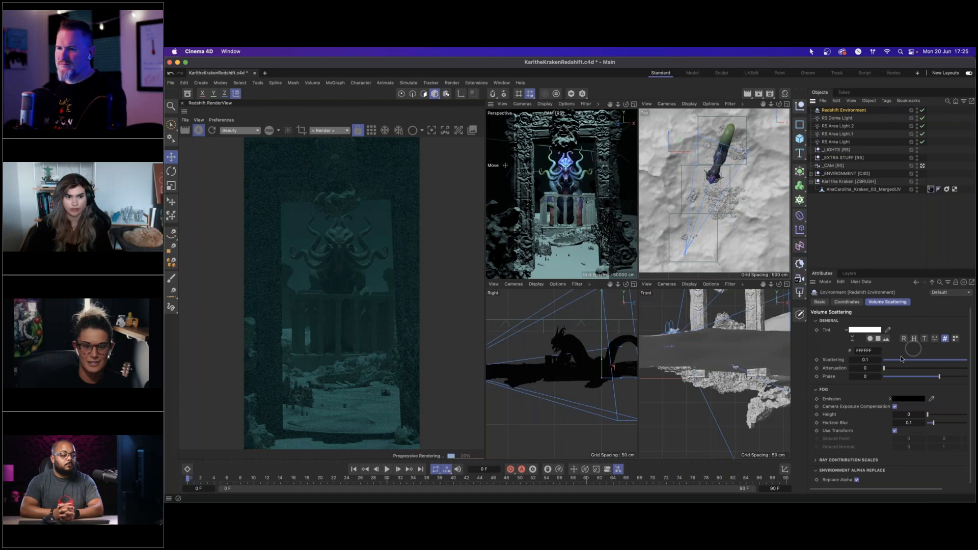
pyautogui.click(883, 361)
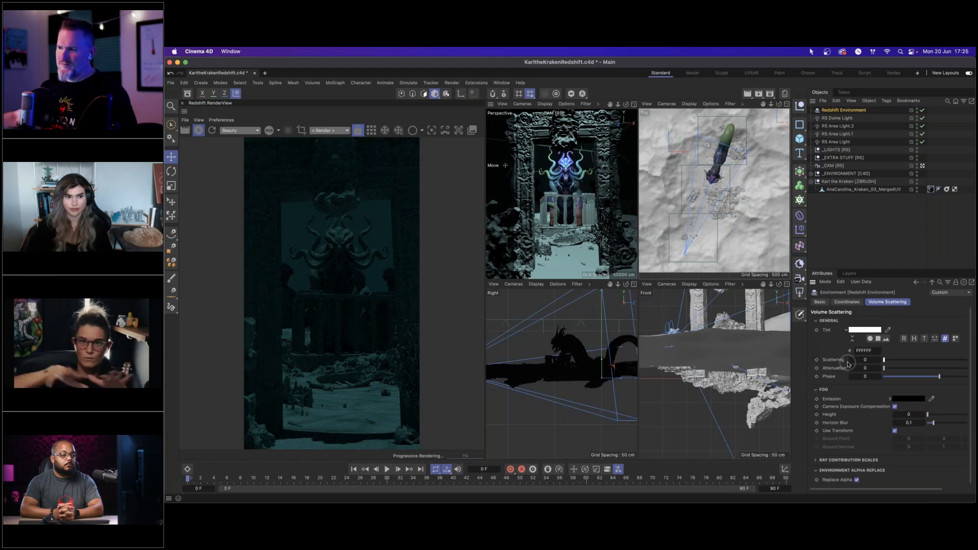
pyautogui.moveTo(849, 363); pyautogui.dragTo(936, 360)
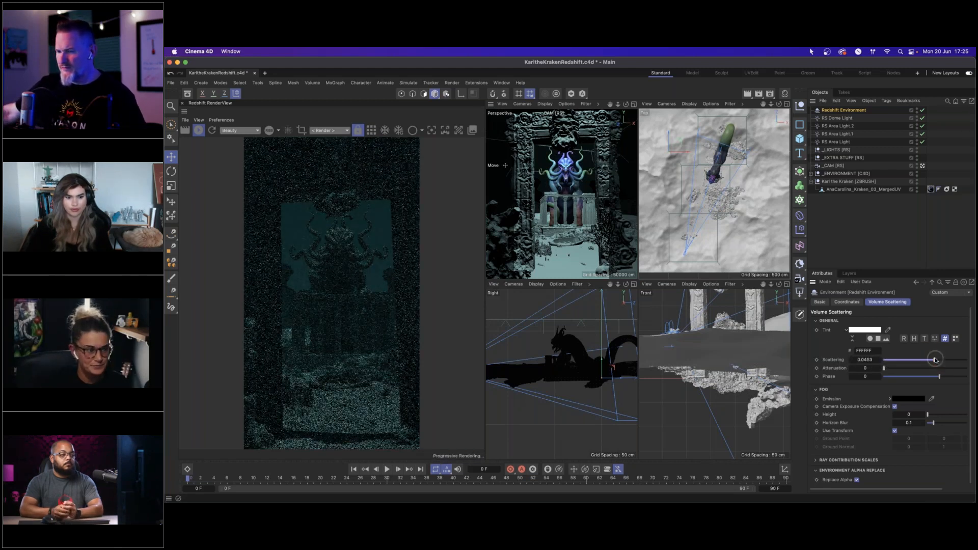
pyautogui.doubleClick(869, 360)
pyautogui.write('5')
pyautogui.press('Return')
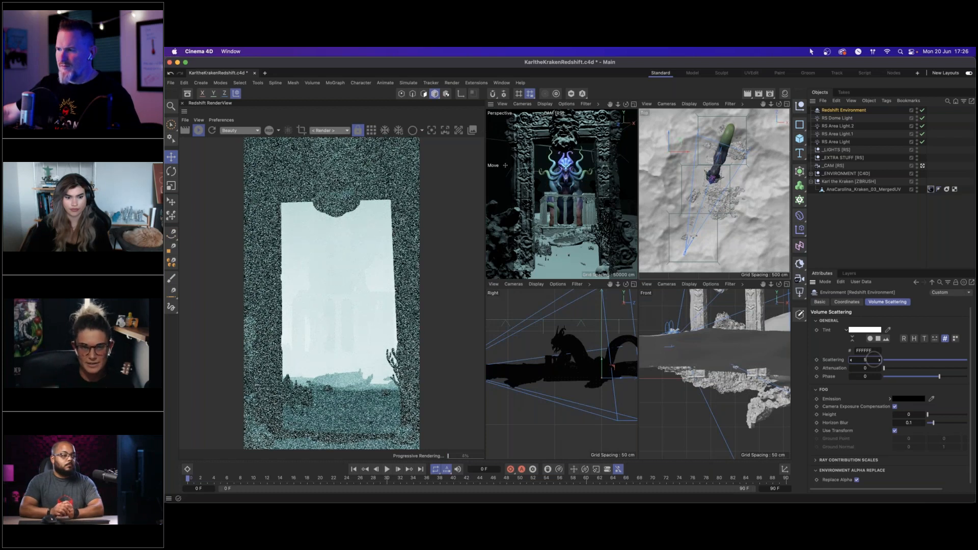
pyautogui.doubleClick(874, 360)
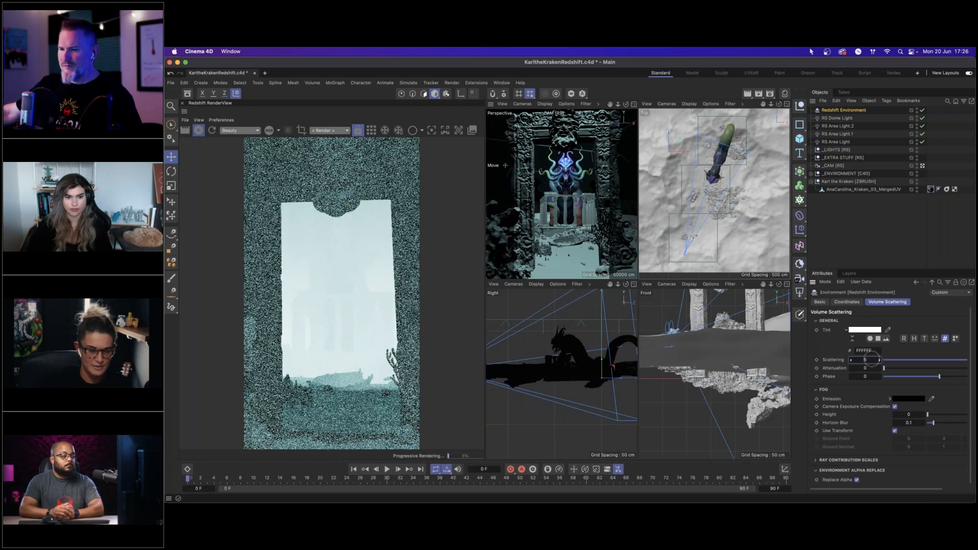
pyautogui.click(924, 321)
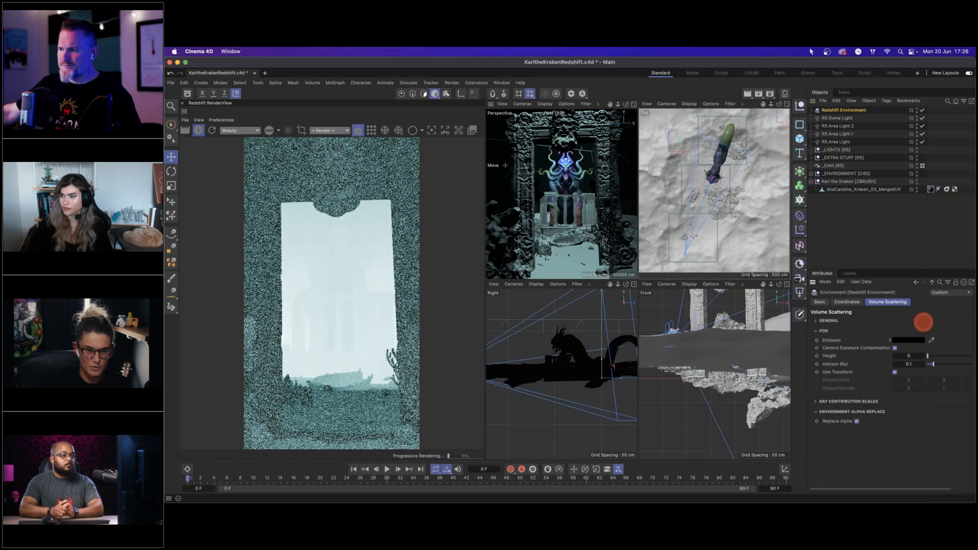
pyautogui.click(829, 323)
pyautogui.press('super+z')
pyautogui.press('super+z')
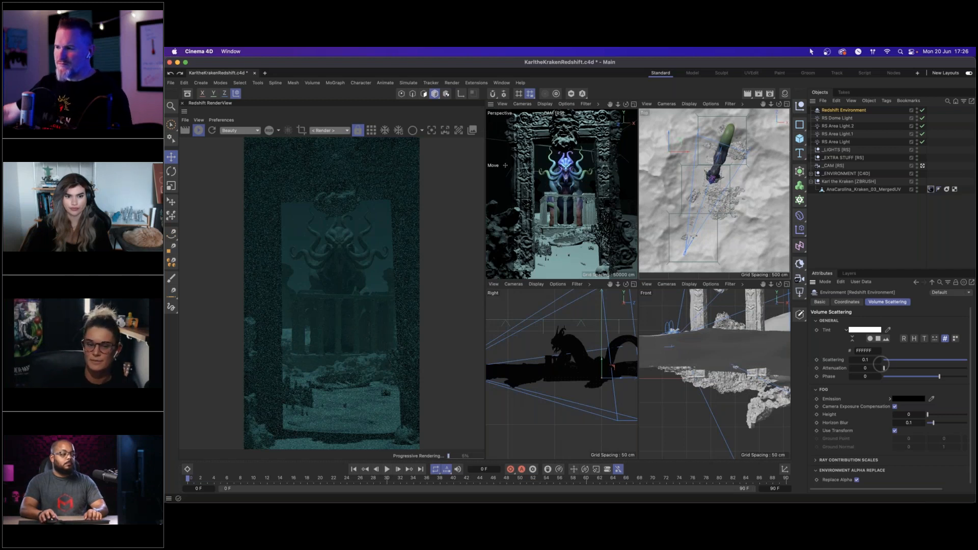
# Step: Try attenuation values of 0.0231 and 0.04 on the Redshift Environment, and return it to 0
pyautogui.moveTo(884, 367); pyautogui.dragTo(910, 369)
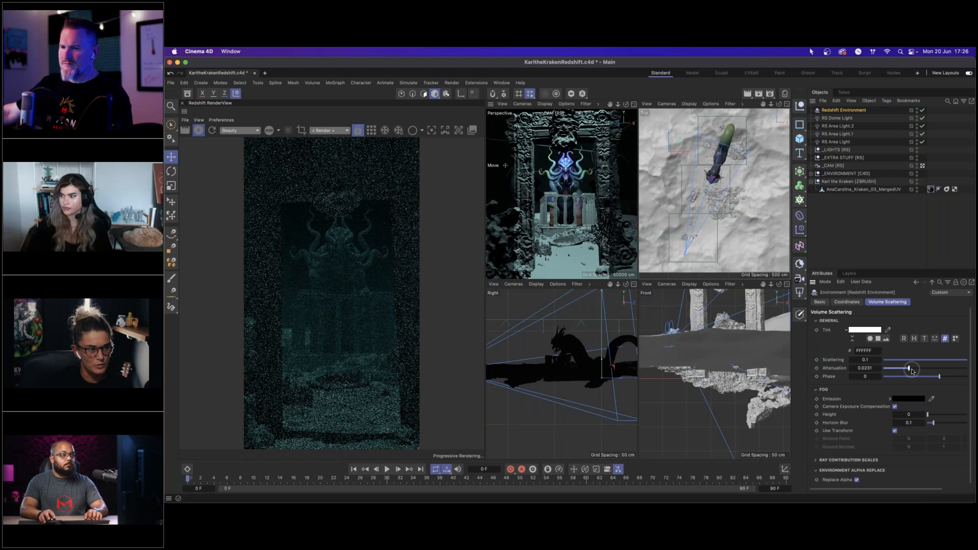
pyautogui.moveTo(910, 370); pyautogui.dragTo(926, 370)
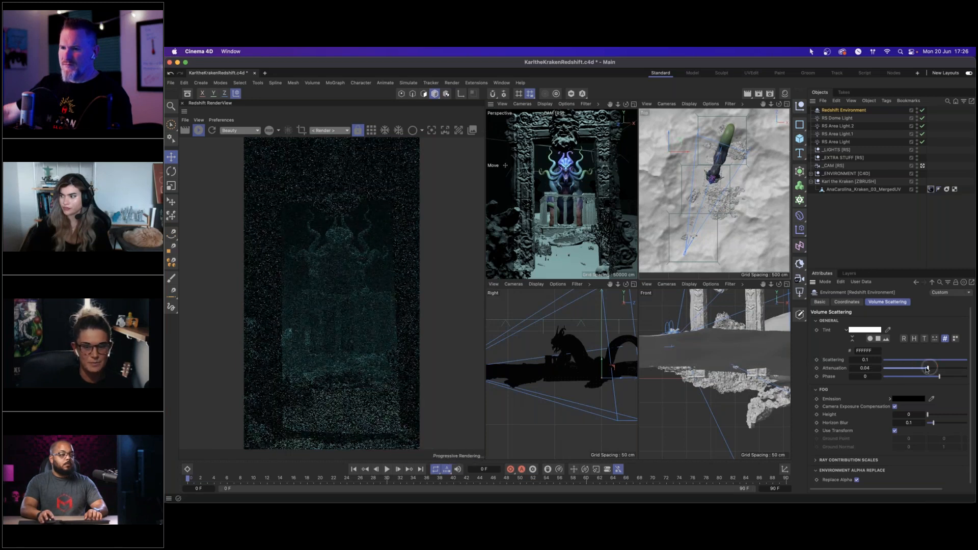
pyautogui.moveTo(852, 367); pyautogui.dragTo(843, 367)
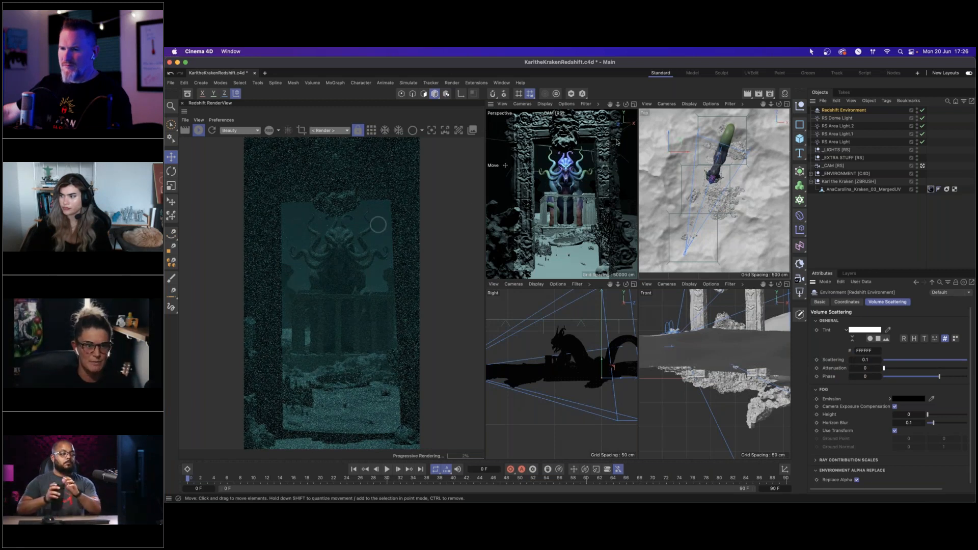
# Step: Try an attenuation of 0.0164 on the Redshift Environment
pyautogui.keyDown('alt'); pyautogui.moveTo(760, 154); pyautogui.dragTo(754, 200, button='middle'); pyautogui.keyUp('alt')
pyautogui.keyDown('alt'); pyautogui.moveTo(754, 200); pyautogui.dragTo(764, 148, button='right'); pyautogui.keyUp('alt')
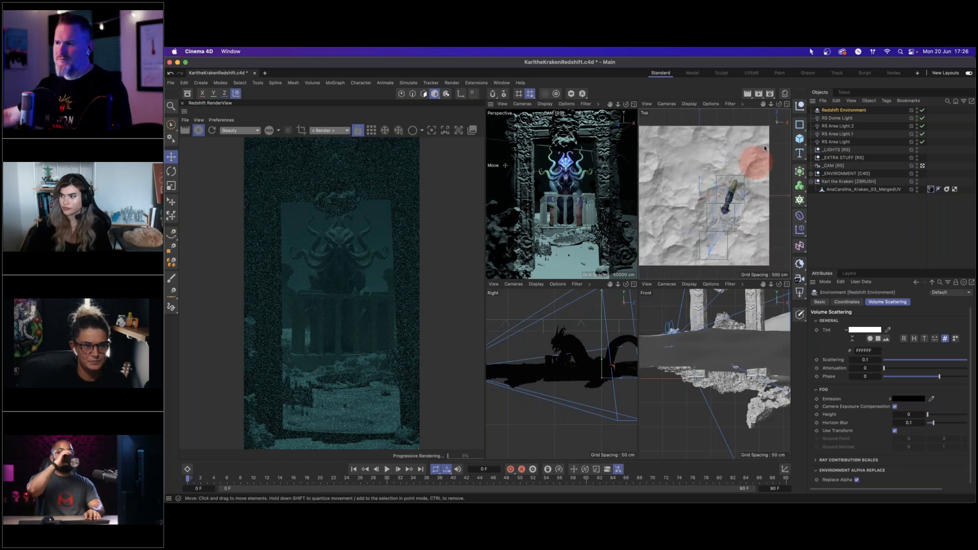
pyautogui.keyDown('alt'); pyautogui.moveTo(765, 148); pyautogui.dragTo(710, 238, button='middle'); pyautogui.keyUp('alt')
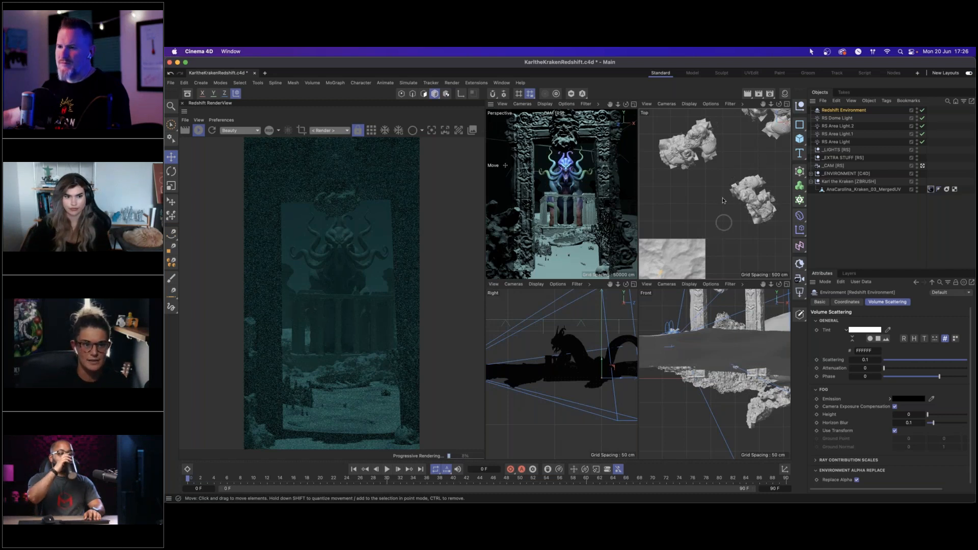
pyautogui.moveTo(885, 368); pyautogui.dragTo(901, 369)
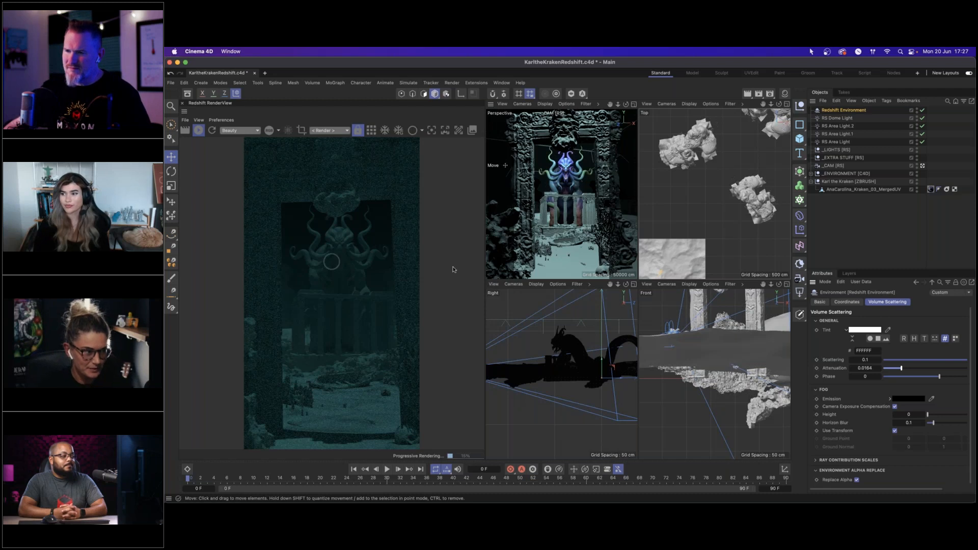
pyautogui.click(469, 267)
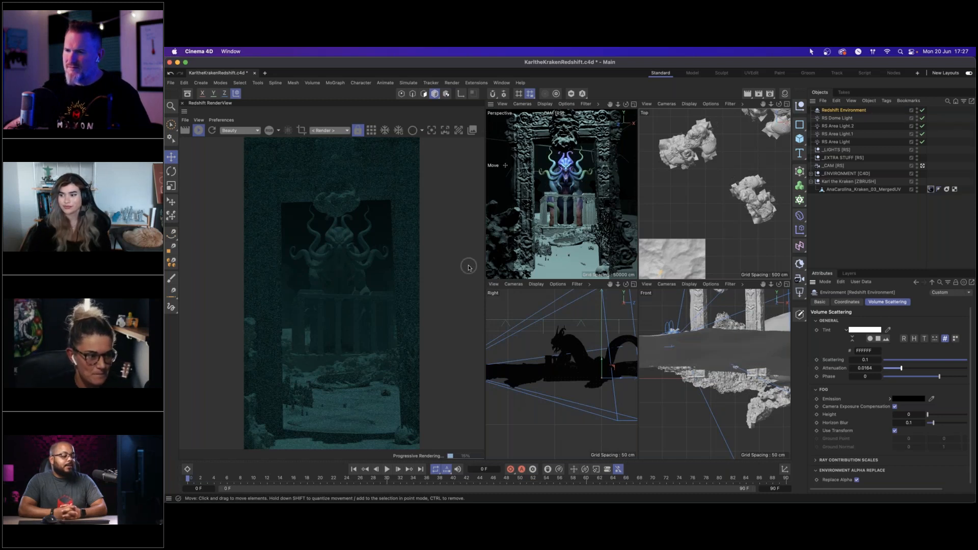
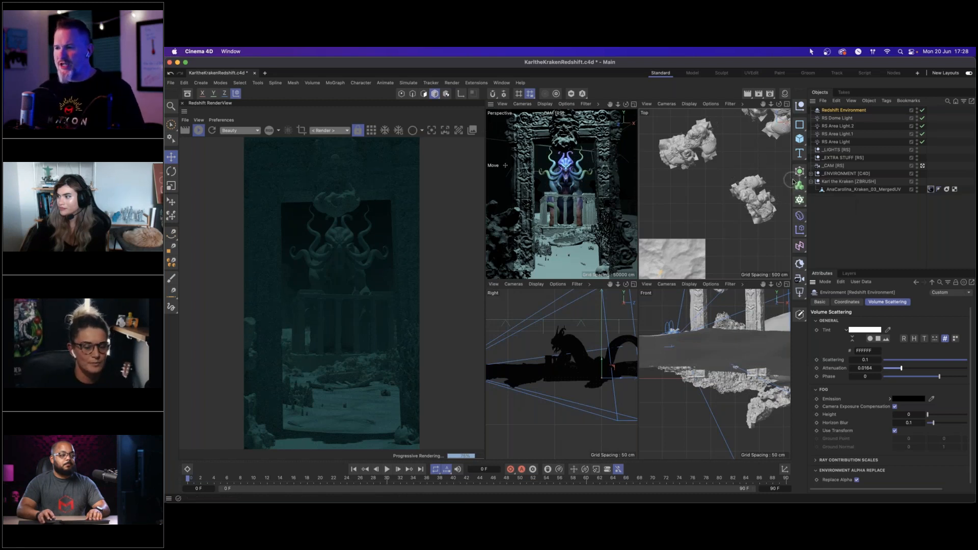
# Step: Lower the Redshift Environment's attenuation to 0.013 and finally to 0.01
pyautogui.click(869, 368)
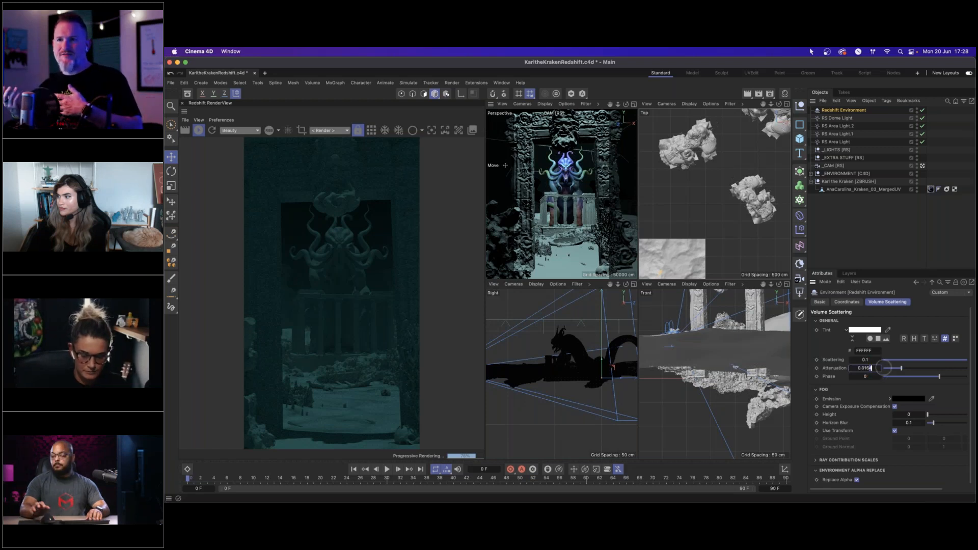
pyautogui.press('BackSpace')
pyautogui.press('BackSpace')
pyautogui.write('3')
pyautogui.press('Return')
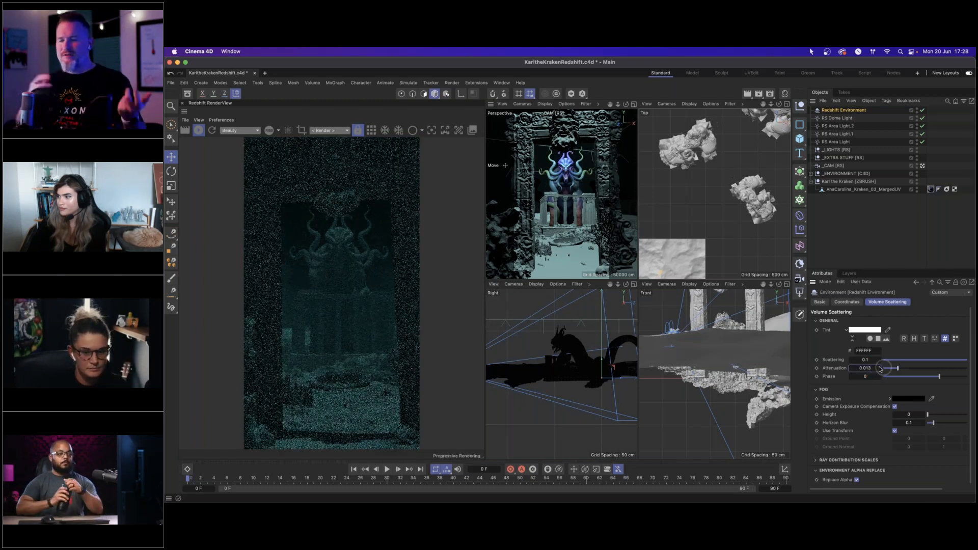
pyautogui.click(873, 368)
pyautogui.press('BackSpace')
pyautogui.press('Return')
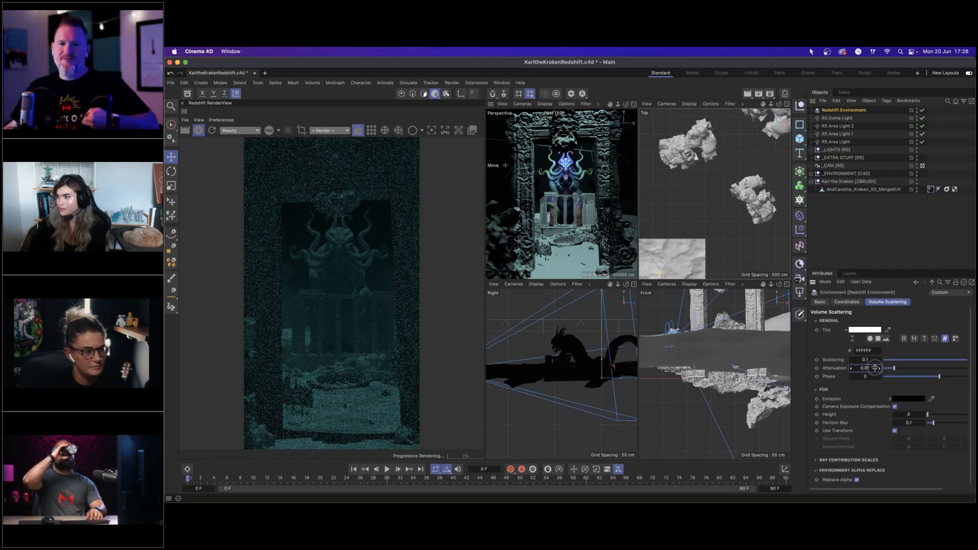
# Step: Save the project to the Desktop as KarltheKrakenRedshiftV2.c4d
pyautogui.click(171, 82)
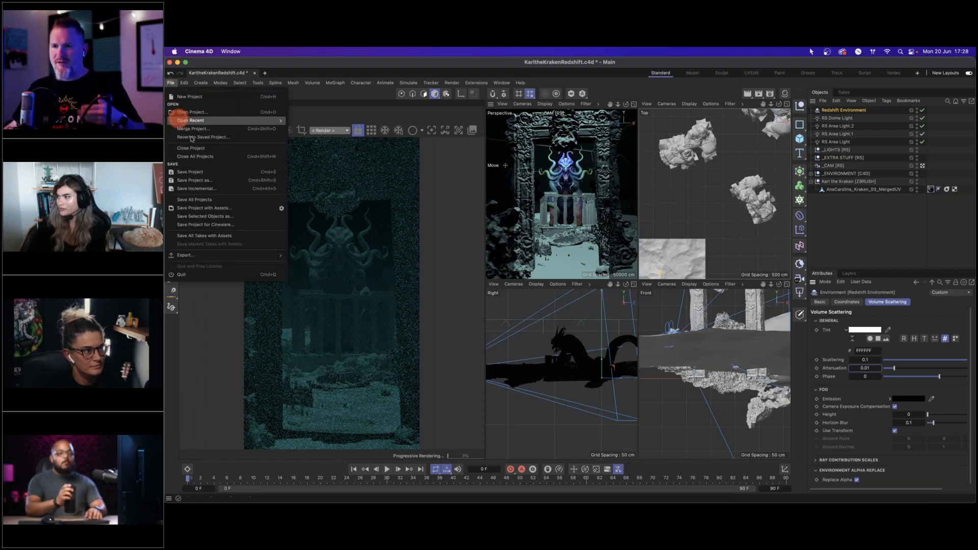
pyautogui.click(199, 173)
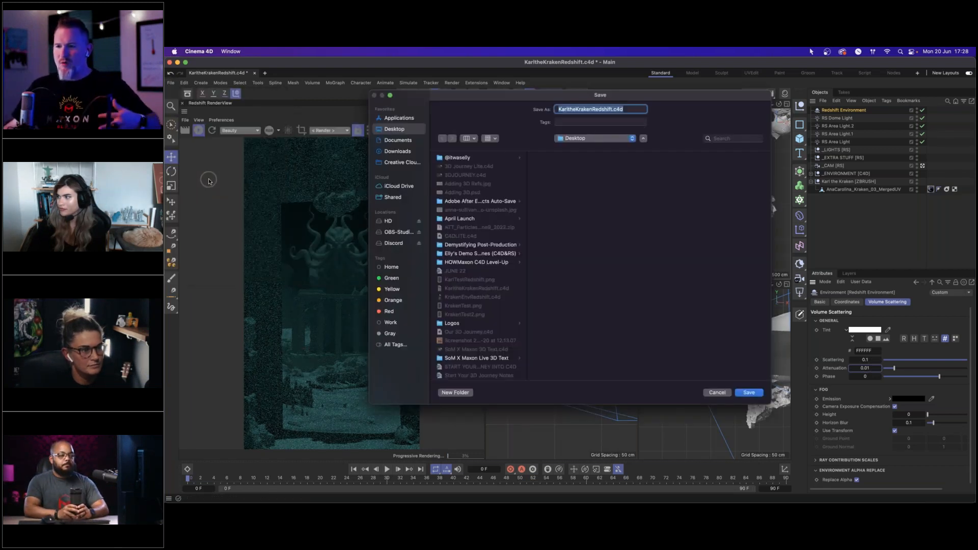
pyautogui.click(614, 109)
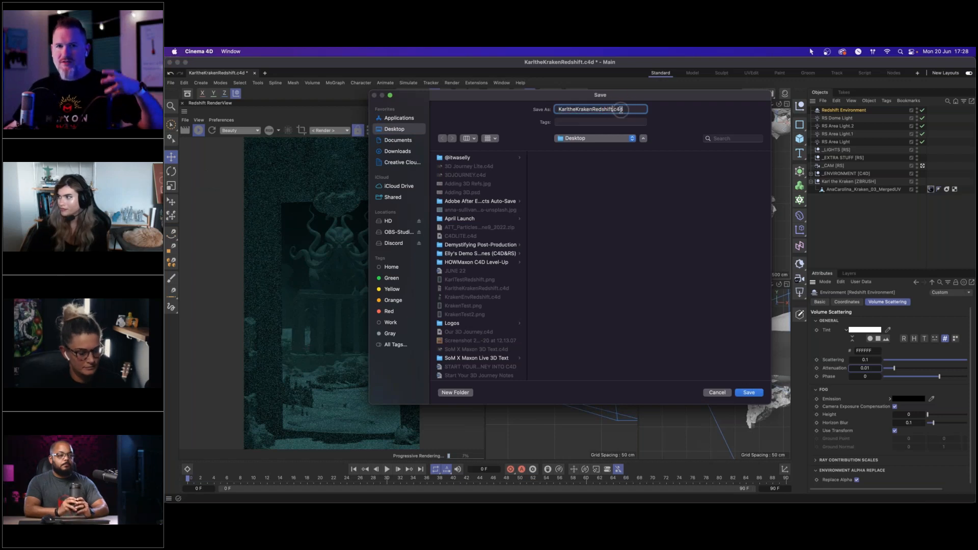
pyautogui.write('V2')
pyautogui.press('Return')
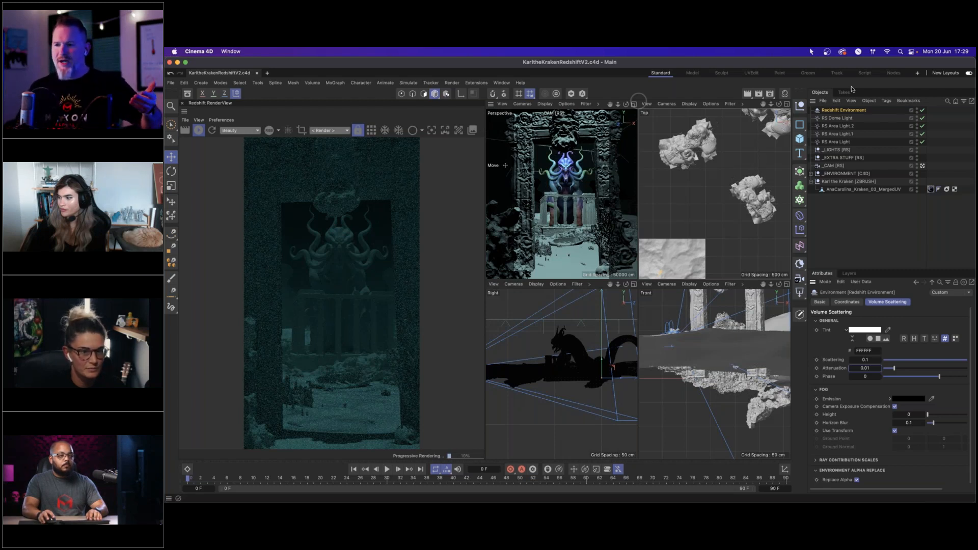
# Step: Raise the RS Dome Light's volume contribution to 0.002
pyautogui.click(856, 112)
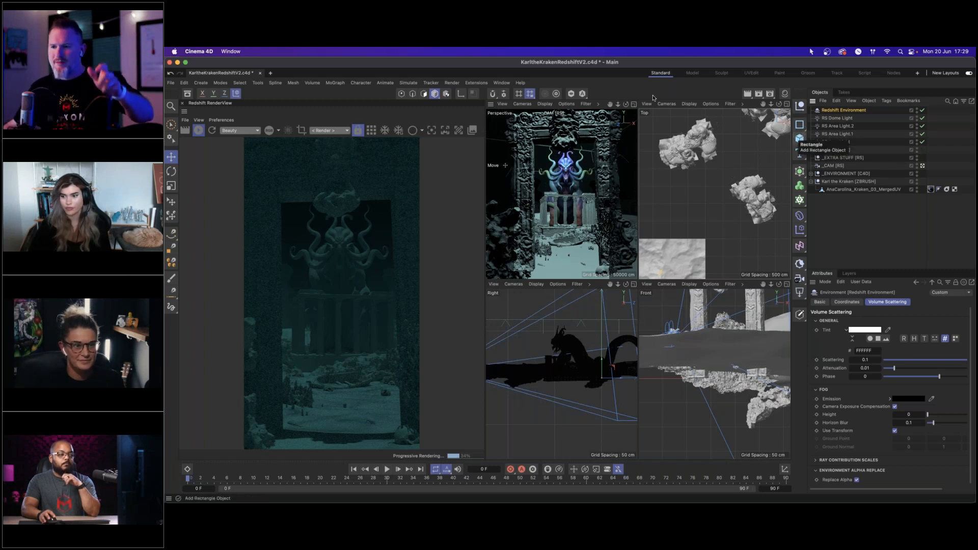
pyautogui.keyDown('alt'); pyautogui.moveTo(682, 230); pyautogui.dragTo(732, 122, button='middle'); pyautogui.keyUp('alt')
pyautogui.keyDown('alt'); pyautogui.moveTo(744, 267); pyautogui.dragTo(746, 203, button='middle'); pyautogui.keyUp('alt')
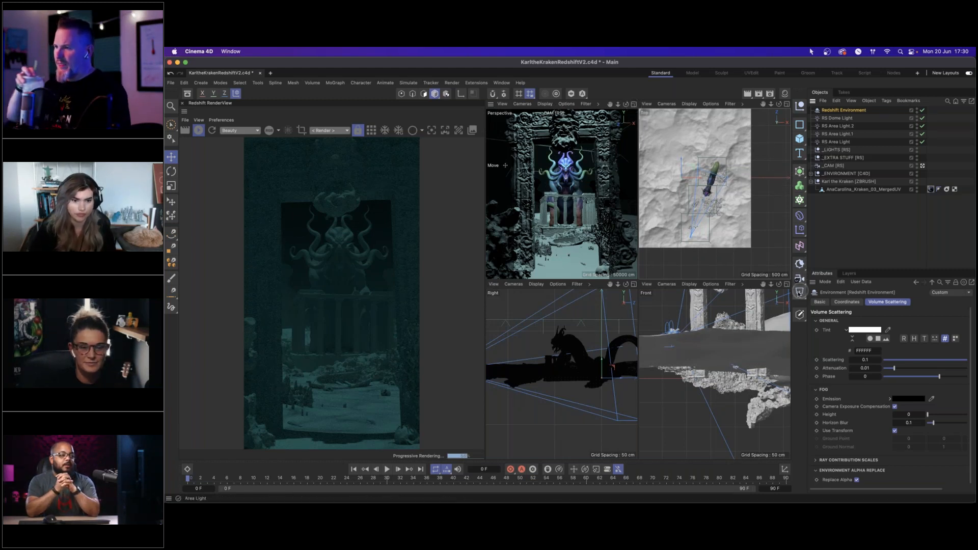
pyautogui.moveTo(801, 296); pyautogui.dragTo(816, 260)
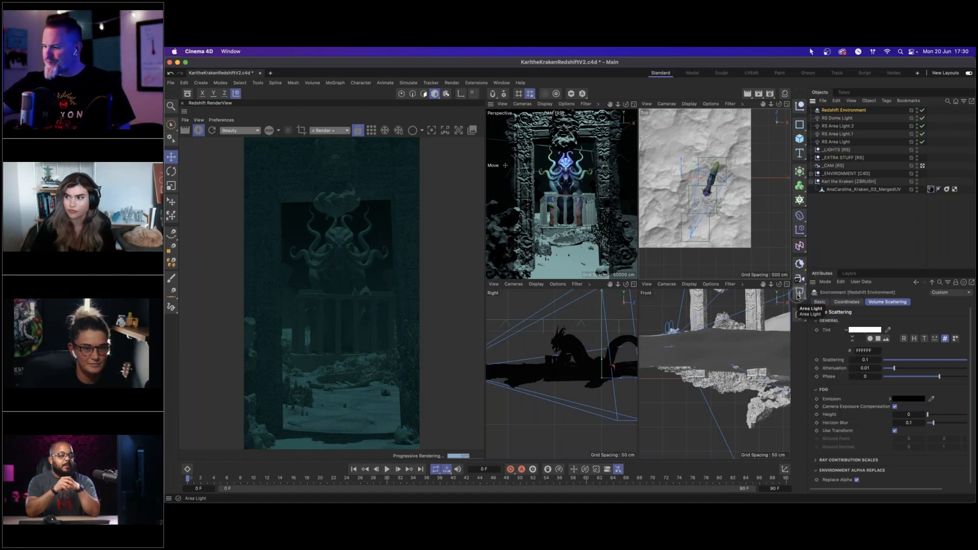
pyautogui.click(837, 118)
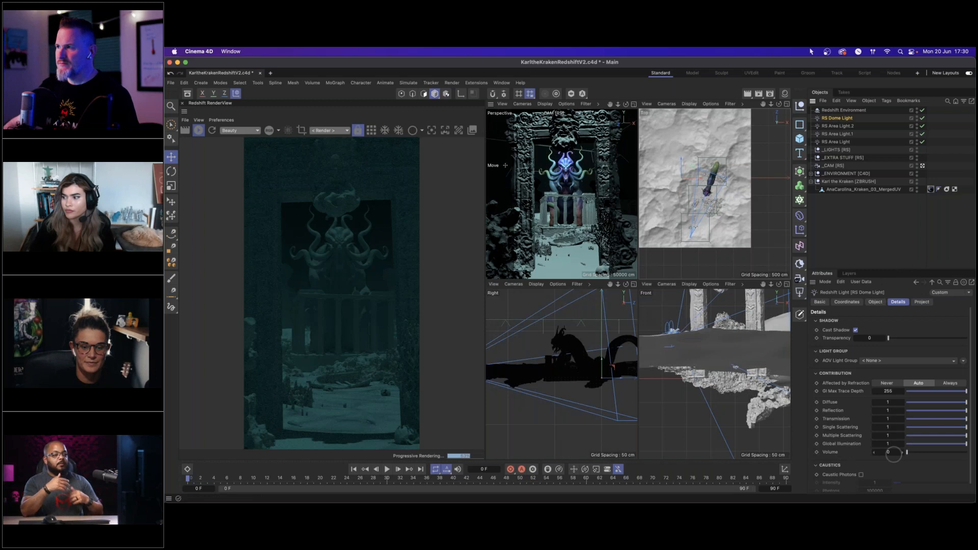
pyautogui.click(902, 453)
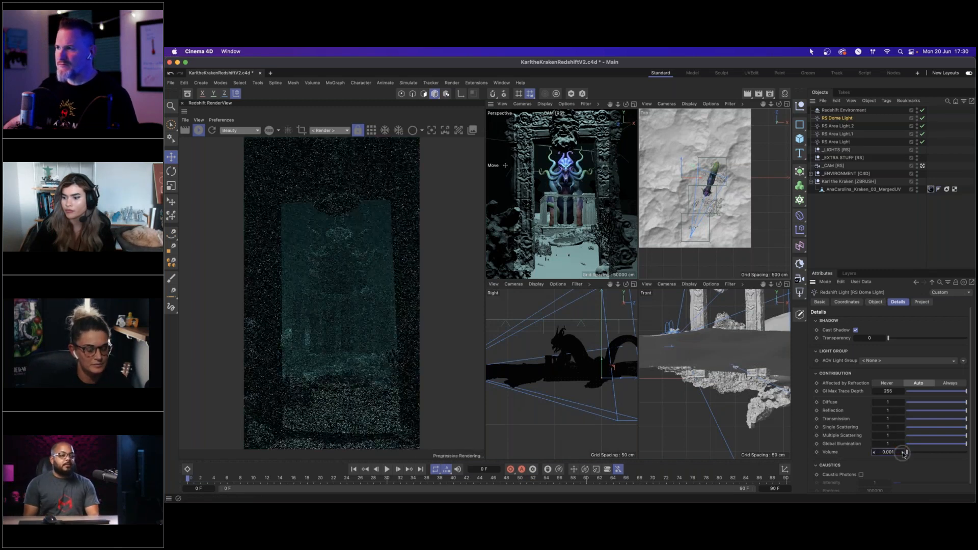
pyautogui.click(904, 453)
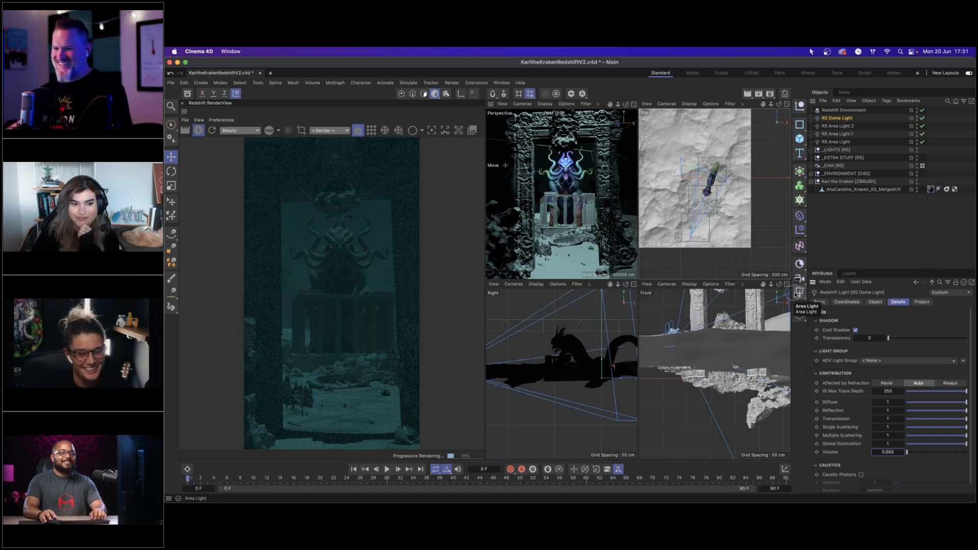
# Step: Add a Redshift spot light with a Target tag that aims it at the Karl the Kraken [ZBRUSH] object
pyautogui.moveTo(797, 298); pyautogui.dragTo(846, 243)
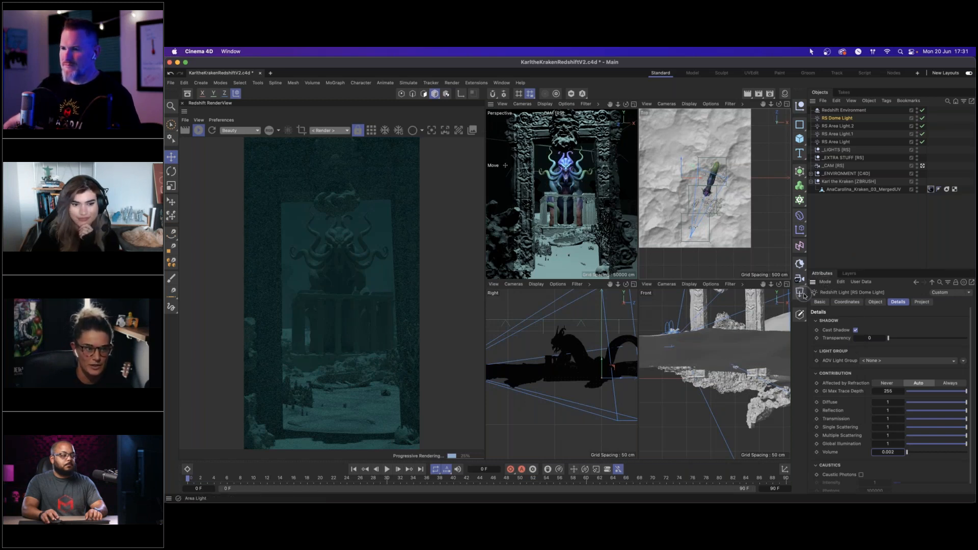
pyautogui.moveTo(800, 295); pyautogui.dragTo(832, 323)
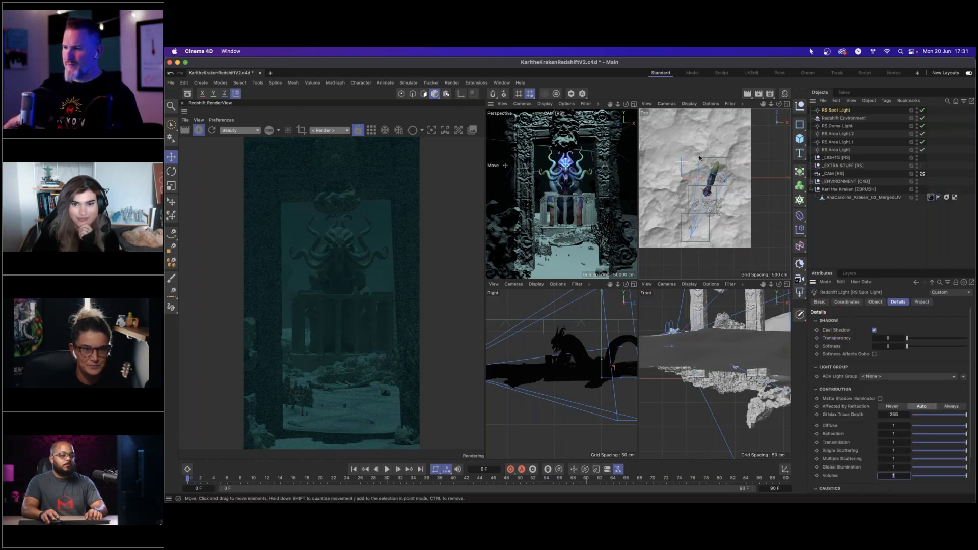
pyautogui.rightClick(832, 112)
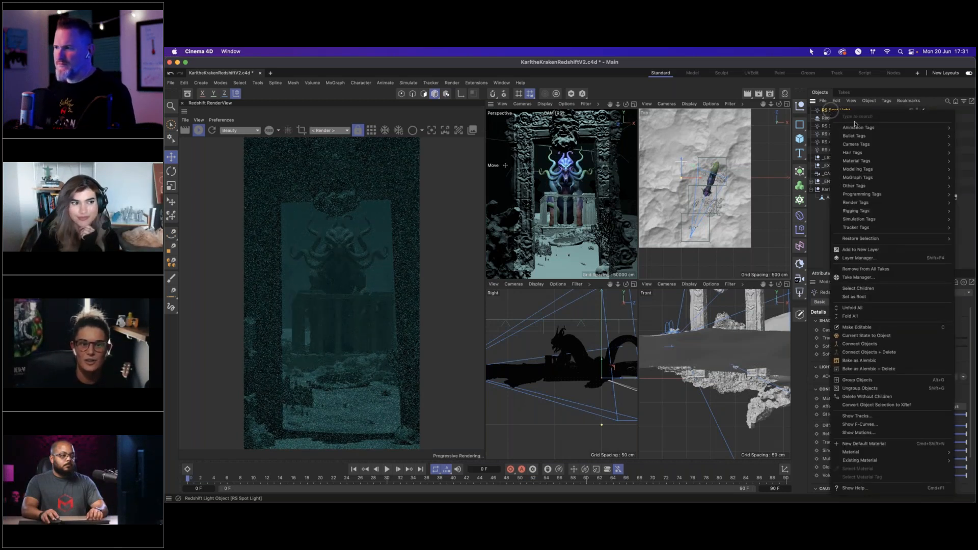
pyautogui.moveTo(857, 127)
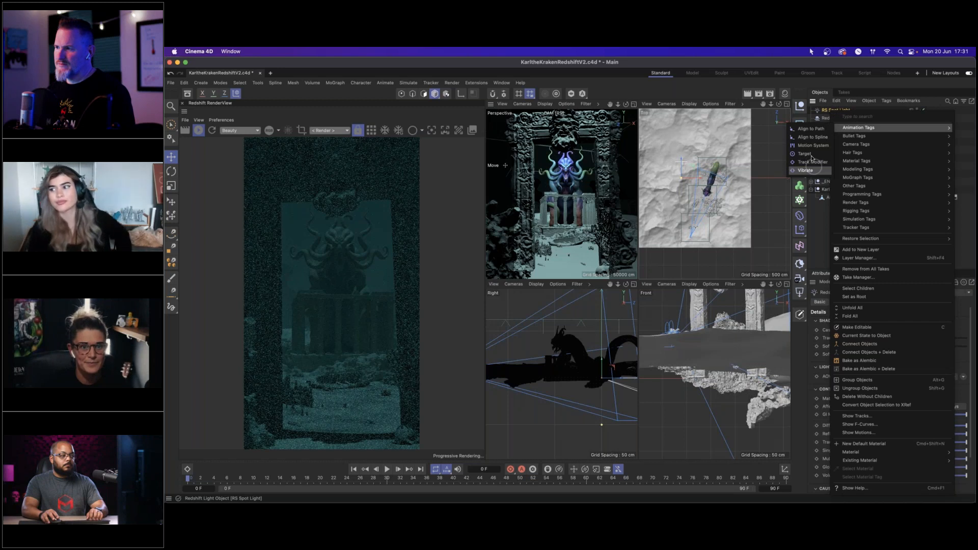
pyautogui.click(811, 154)
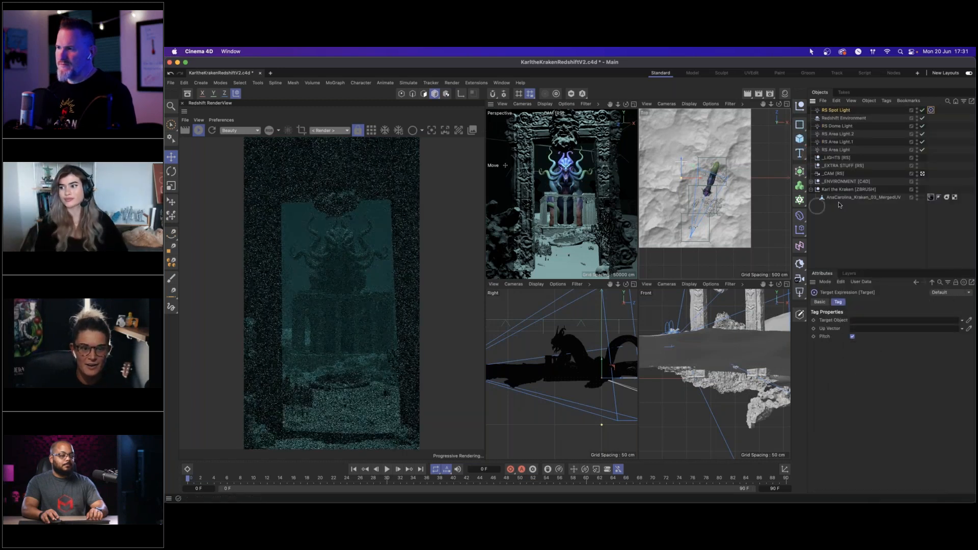
pyautogui.moveTo(838, 190); pyautogui.dragTo(857, 320)
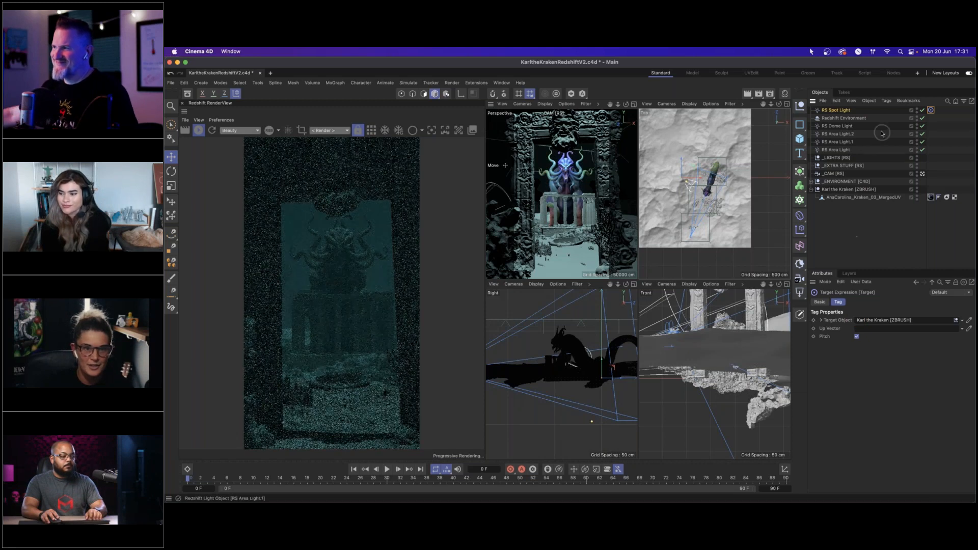
pyautogui.click(836, 110)
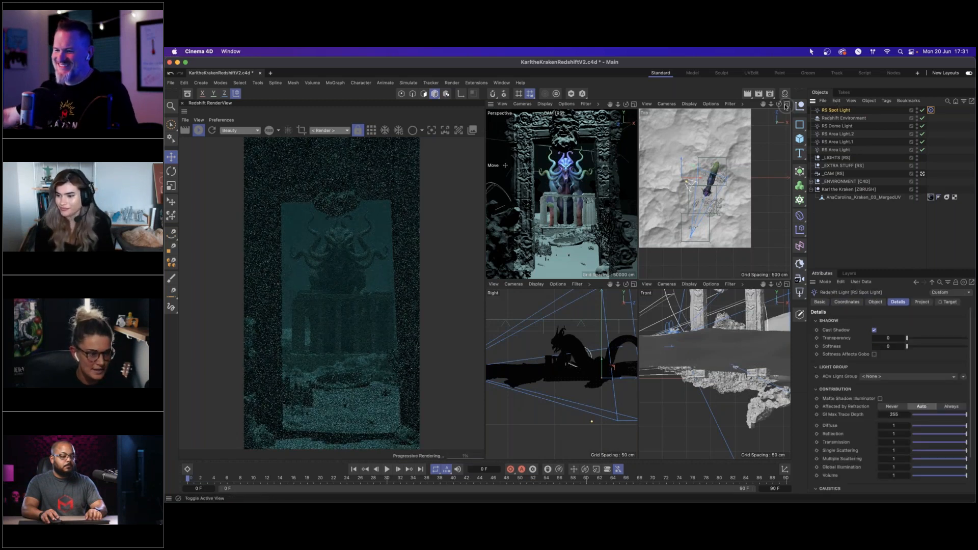
# Step: Move the spot light high above the kraken and over toward its head so it shines down on it
pyautogui.moveTo(570, 304); pyautogui.dragTo(578, 285)
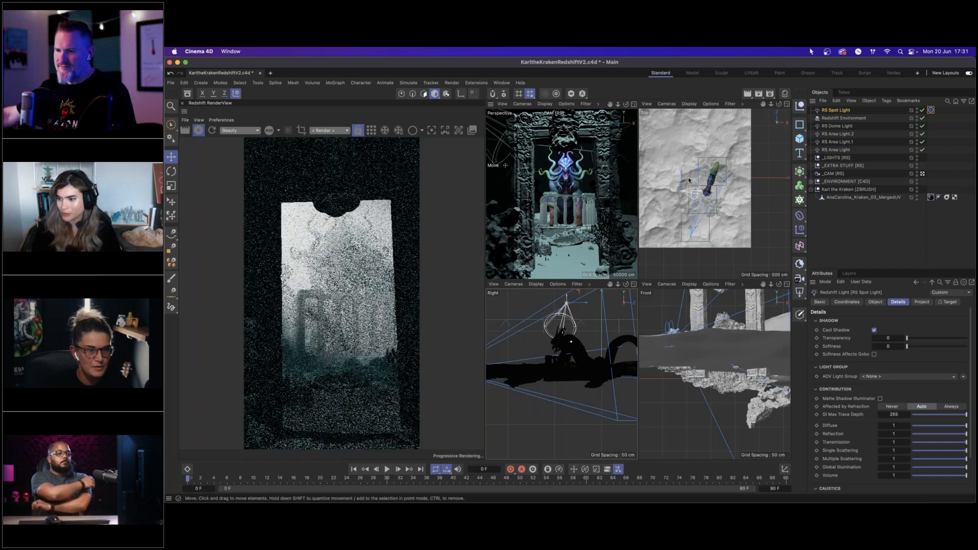
pyautogui.moveTo(694, 183); pyautogui.dragTo(708, 174)
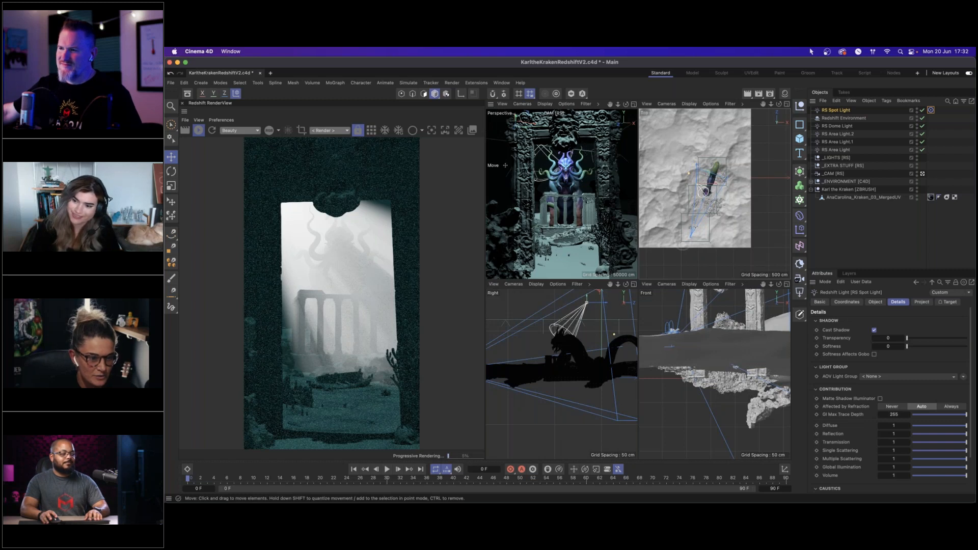
pyautogui.moveTo(667, 386)
pyautogui.keyDown('alt'); pyautogui.mouseDown(button='middle')
pyautogui.moveTo(677, 399)
pyautogui.moveTo(655, 404)
pyautogui.moveTo(662, 398)
pyautogui.mouseUp(button='middle'); pyautogui.keyUp('alt')
pyautogui.keyDown('alt'); pyautogui.moveTo(691, 373); pyautogui.dragTo(661, 373, button='right'); pyautogui.keyUp('alt')
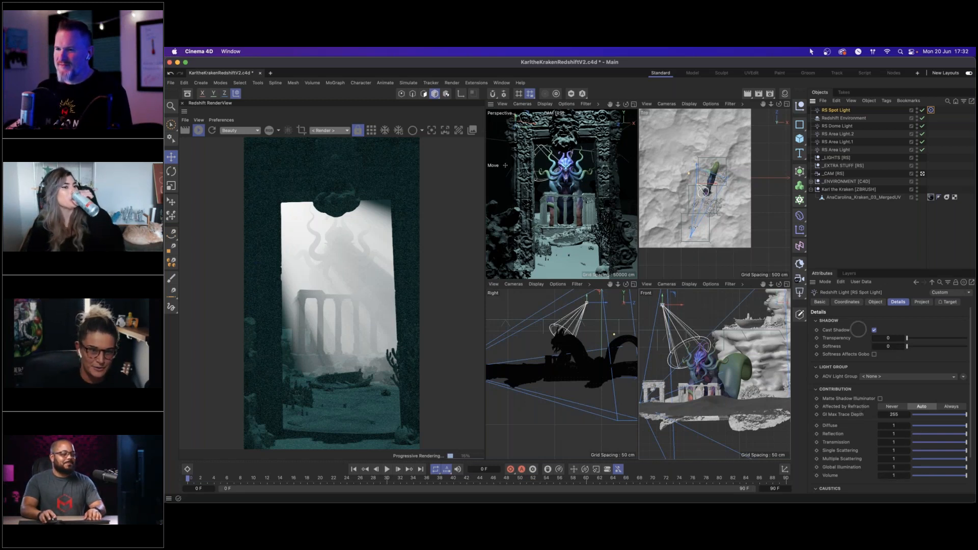
# Step: Set the spot light's intensity to 20000
pyautogui.click(874, 302)
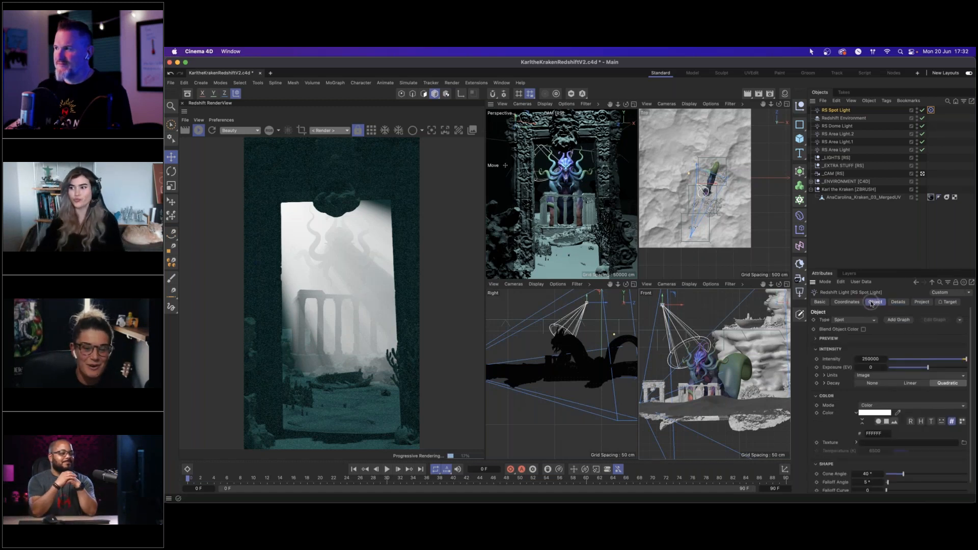
pyautogui.doubleClick(868, 359)
pyautogui.moveTo(867, 360); pyautogui.dragTo(865, 359)
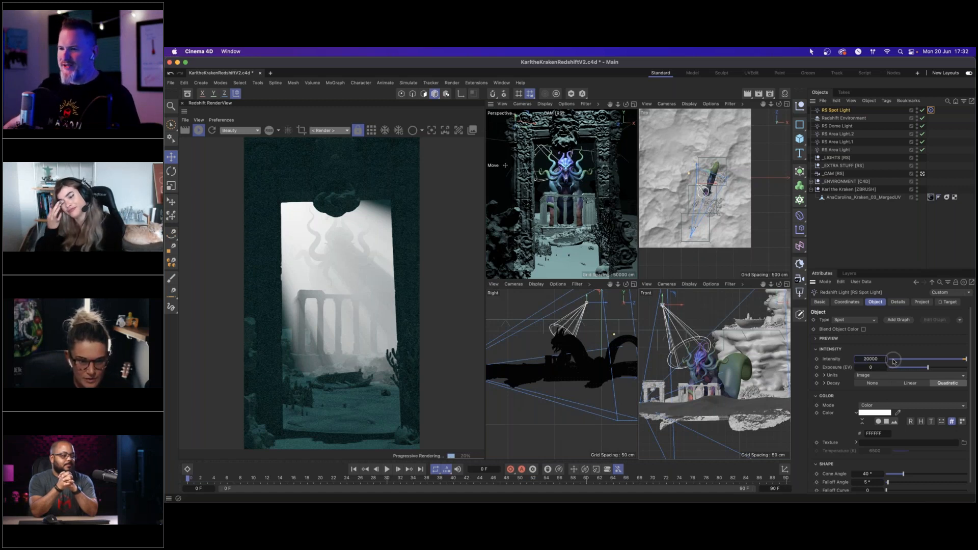
pyautogui.press('Return')
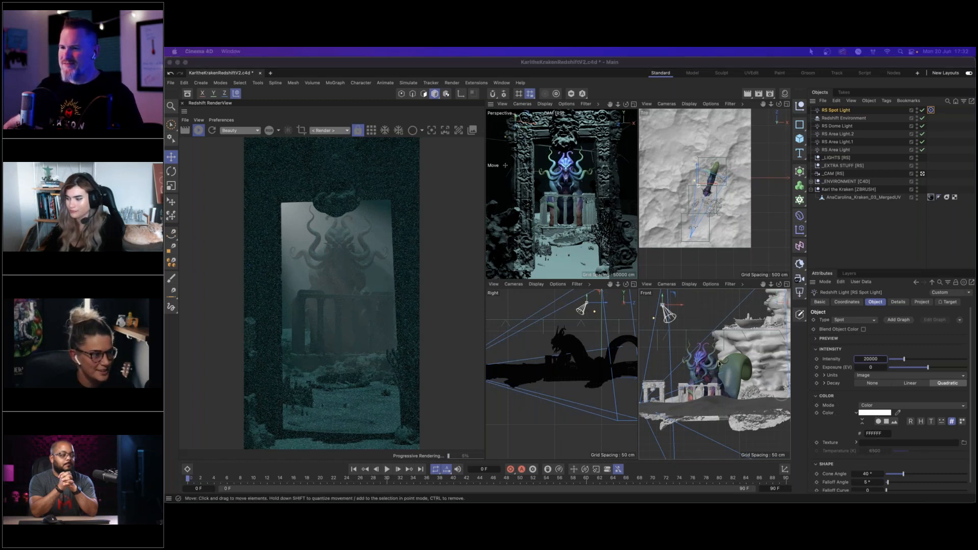
pyautogui.click(854, 236)
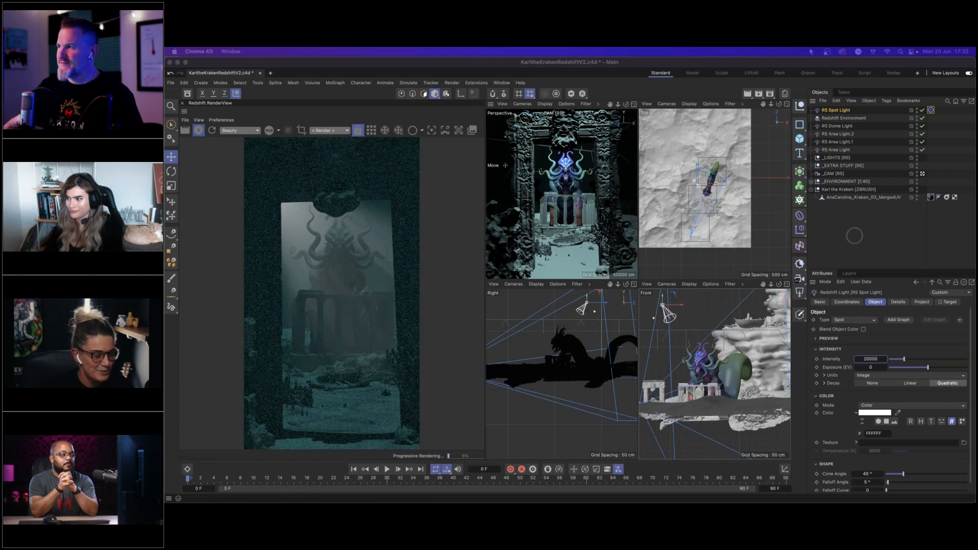
# Step: Stop the live render and add a Plane object as a child of the RS Spot Light
pyautogui.click(836, 110)
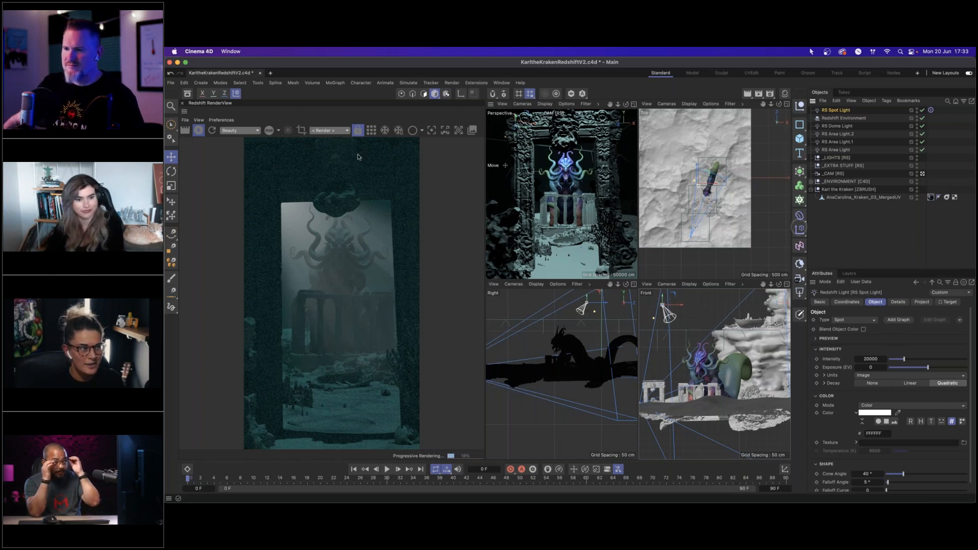
pyautogui.click(197, 131)
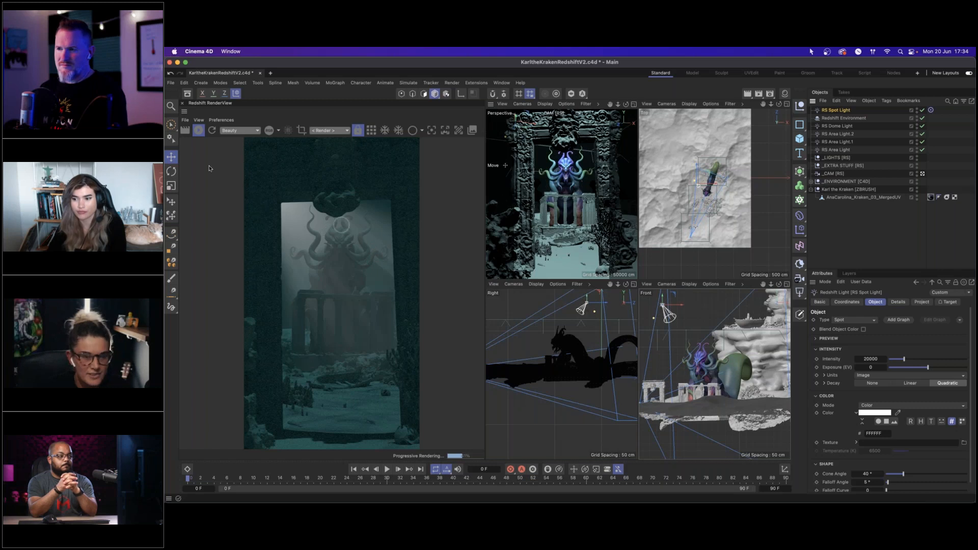
pyautogui.click(199, 132)
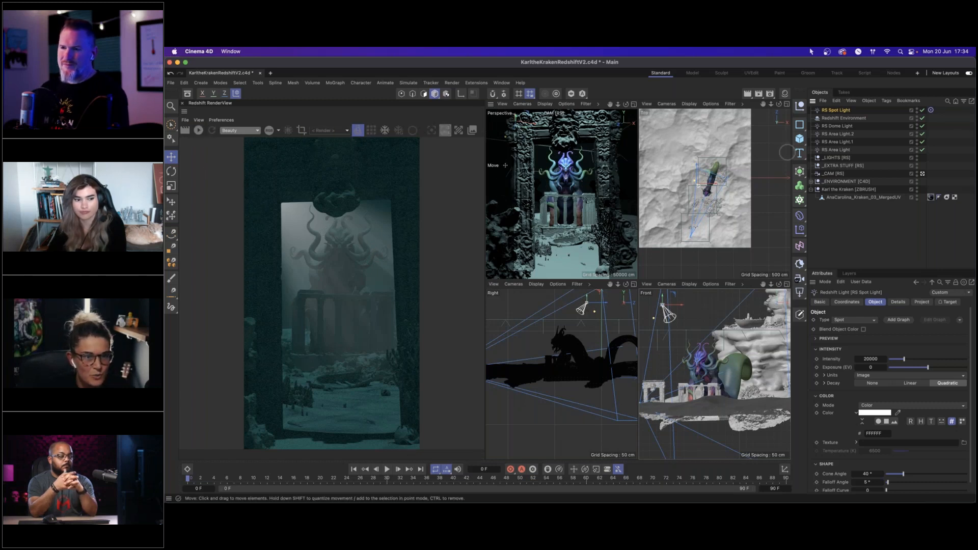
pyautogui.click(799, 139)
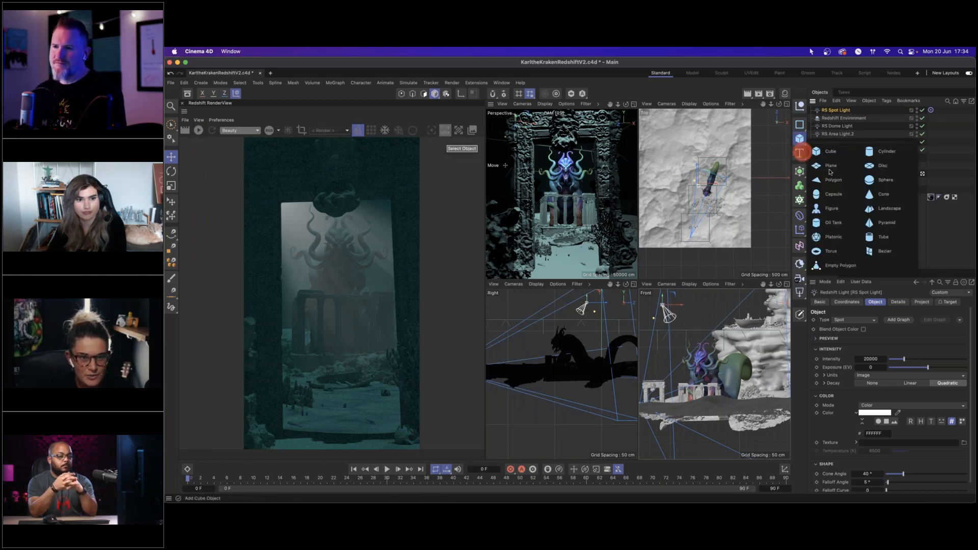
pyautogui.click(830, 171)
pyautogui.moveTo(830, 111); pyautogui.dragTo(834, 119)
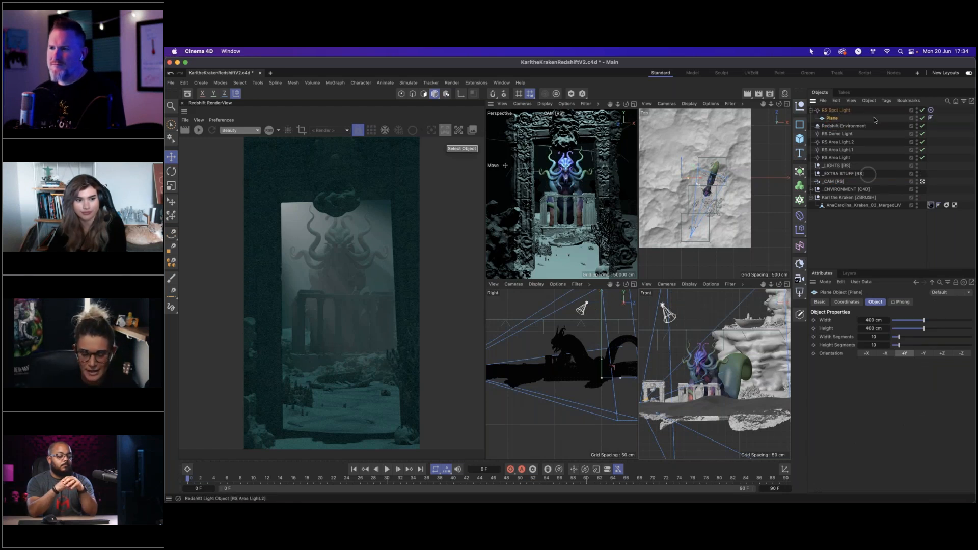
# Step: Zero the plane's position and rotation relative to the spot light and set its orientation to +Z
pyautogui.click(847, 301)
pyautogui.doubleClick(852, 330)
pyautogui.write('0')
pyautogui.press('Tab')
pyautogui.write('0')
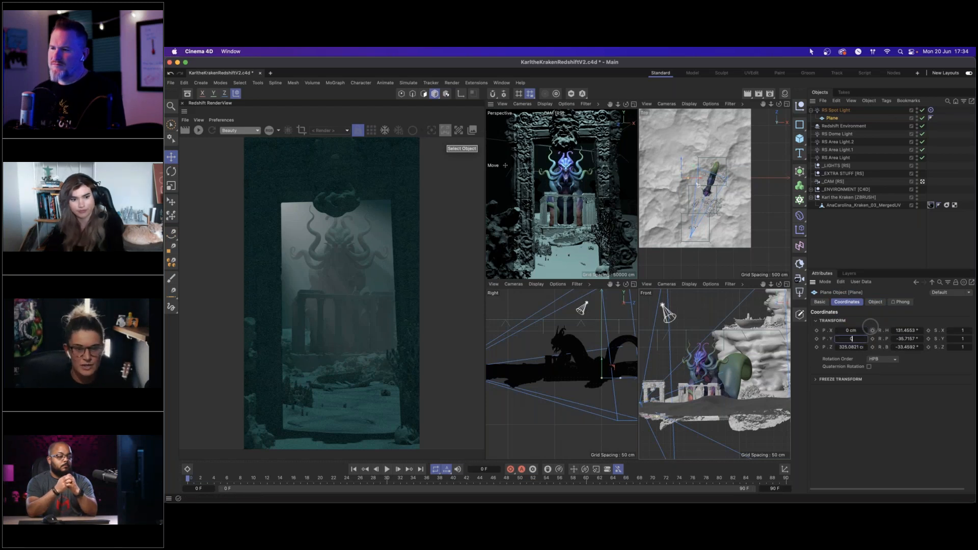
pyautogui.press('Tab')
pyautogui.write('0')
pyautogui.press('Tab')
pyautogui.write('0')
pyautogui.press('Tab')
pyautogui.write('0')
pyautogui.press('Tab')
pyautogui.write('0')
pyautogui.press('Return')
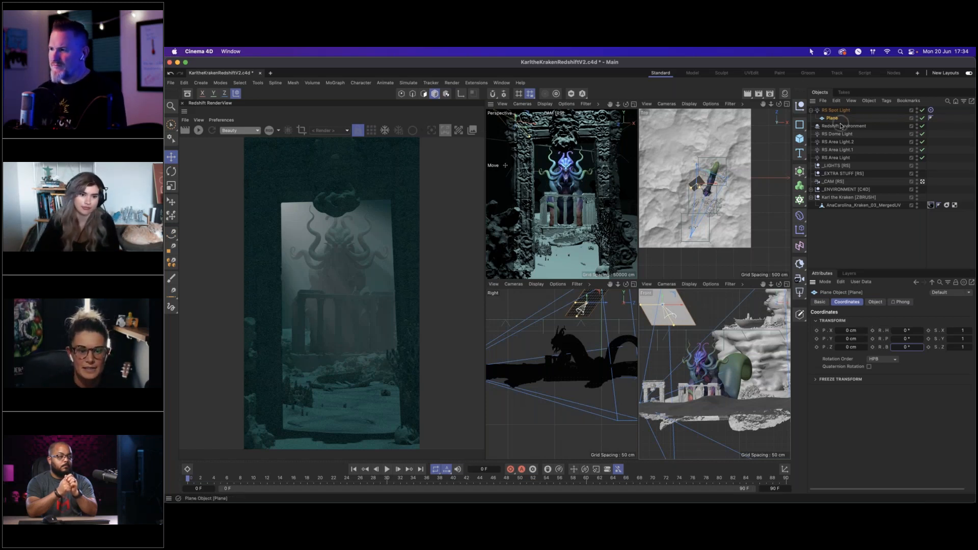
pyautogui.click(875, 301)
pyautogui.click(943, 354)
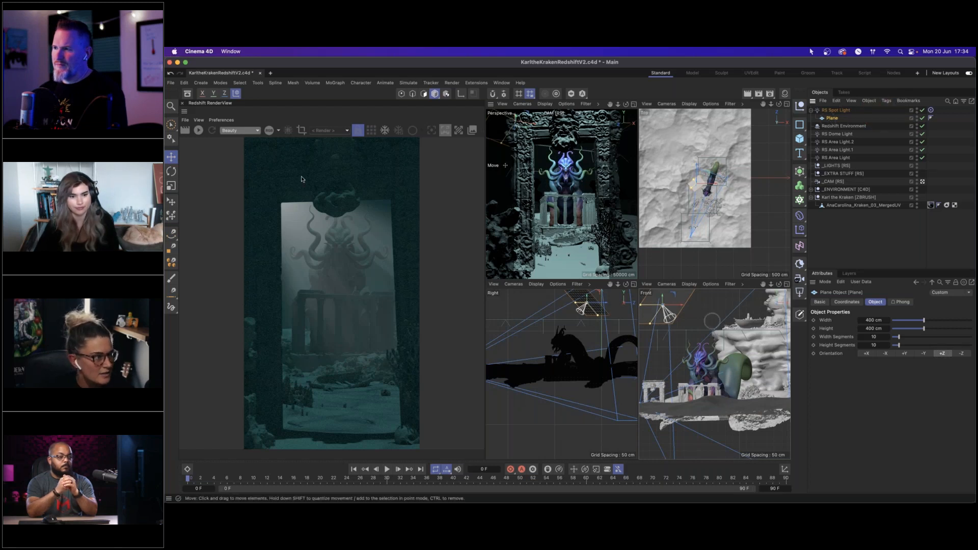
# Step: Move the plane in front of the spot light so that it cuts across the light's cone
pyautogui.moveTo(590, 301); pyautogui.dragTo(580, 319)
pyautogui.click(686, 324)
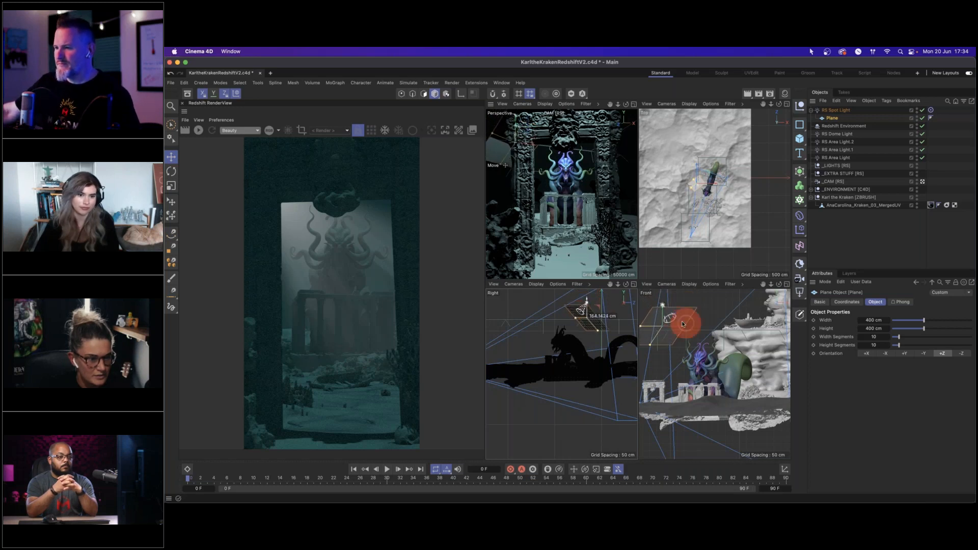
pyautogui.moveTo(681, 327); pyautogui.dragTo(687, 328)
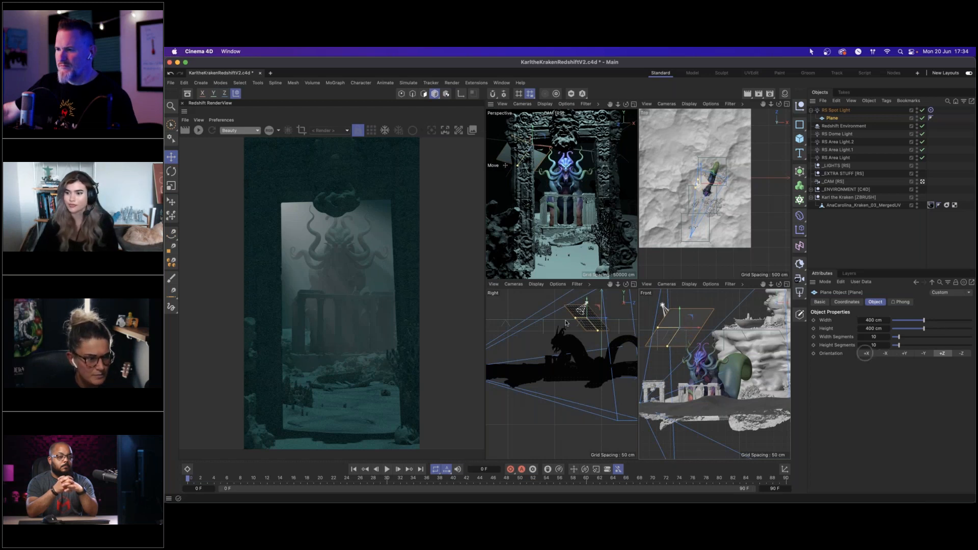
pyautogui.click(634, 284)
pyautogui.keyDown('alt'); pyautogui.moveTo(666, 184); pyautogui.dragTo(638, 237, button='middle'); pyautogui.keyUp('alt')
pyautogui.keyDown('alt'); pyautogui.moveTo(645, 196); pyautogui.dragTo(657, 184, button='right'); pyautogui.keyUp('alt')
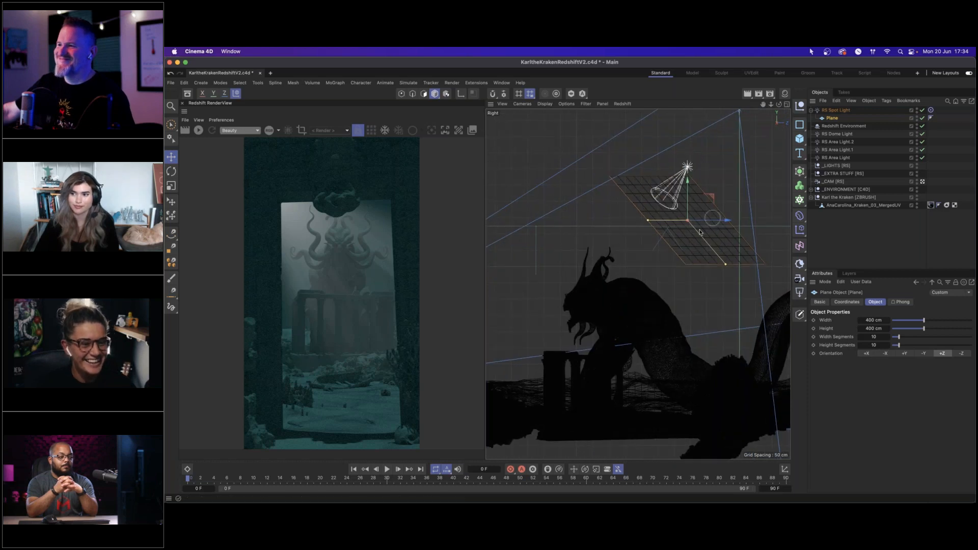
pyautogui.moveTo(695, 218); pyautogui.dragTo(674, 201)
pyautogui.click(787, 105)
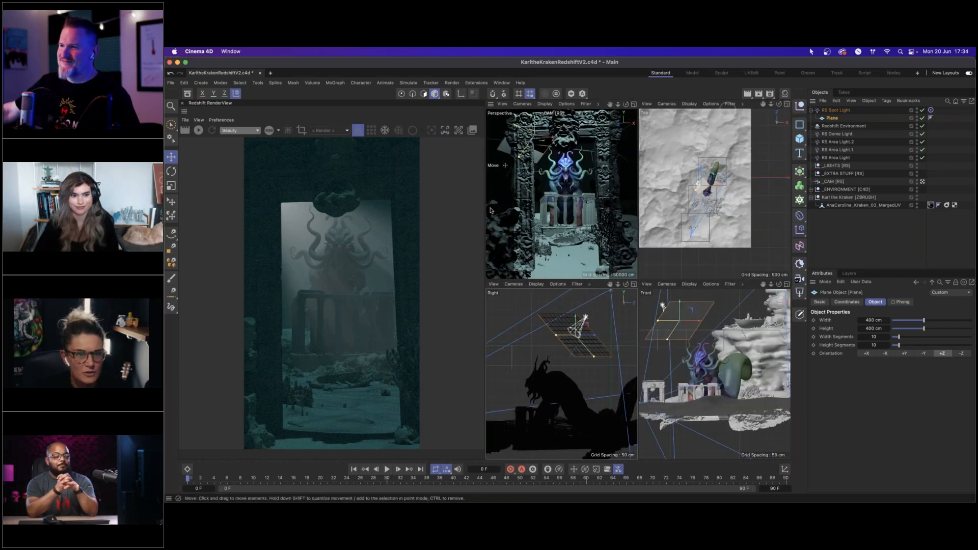
# Step: Try to render the scene with the plane in front of the spot light, and stop the render
pyautogui.click(836, 110)
pyautogui.click(833, 118)
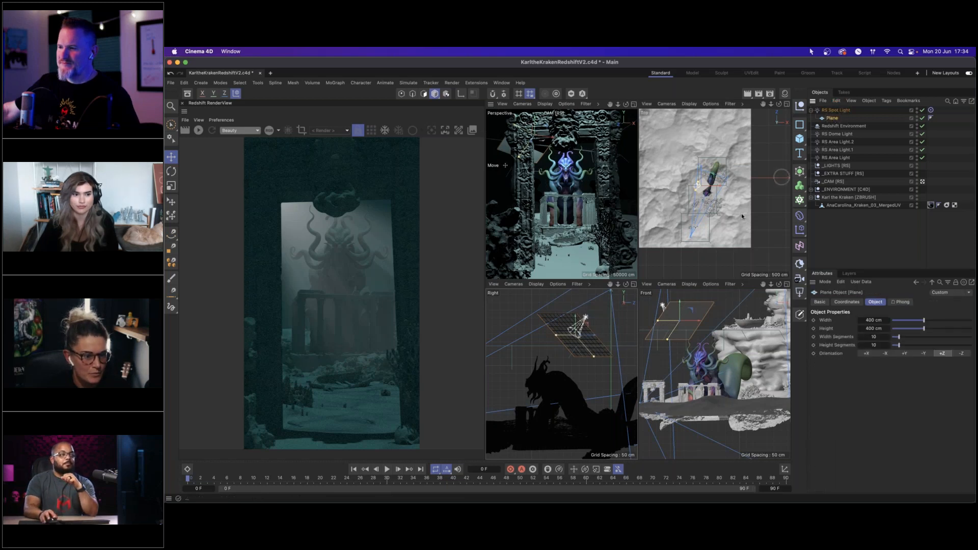
pyautogui.click(199, 131)
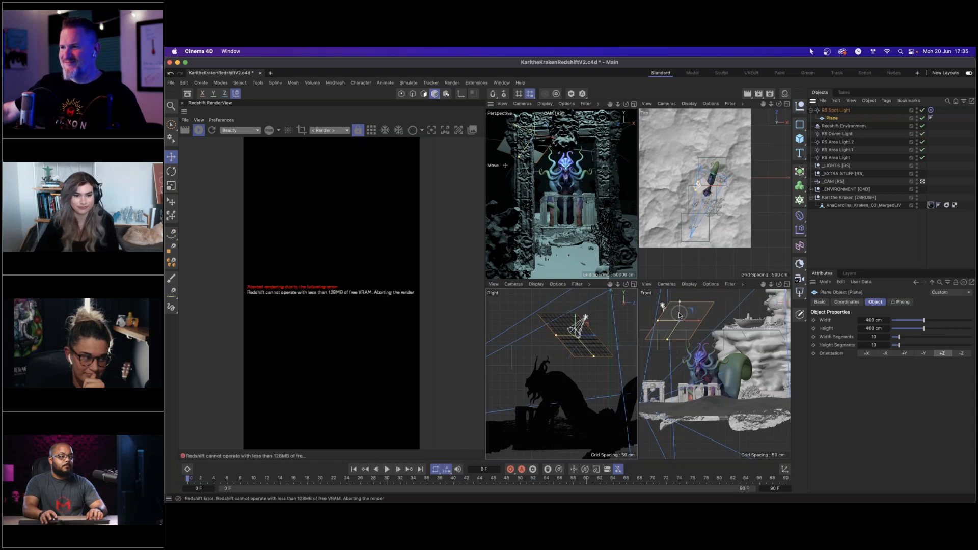
pyautogui.click(198, 131)
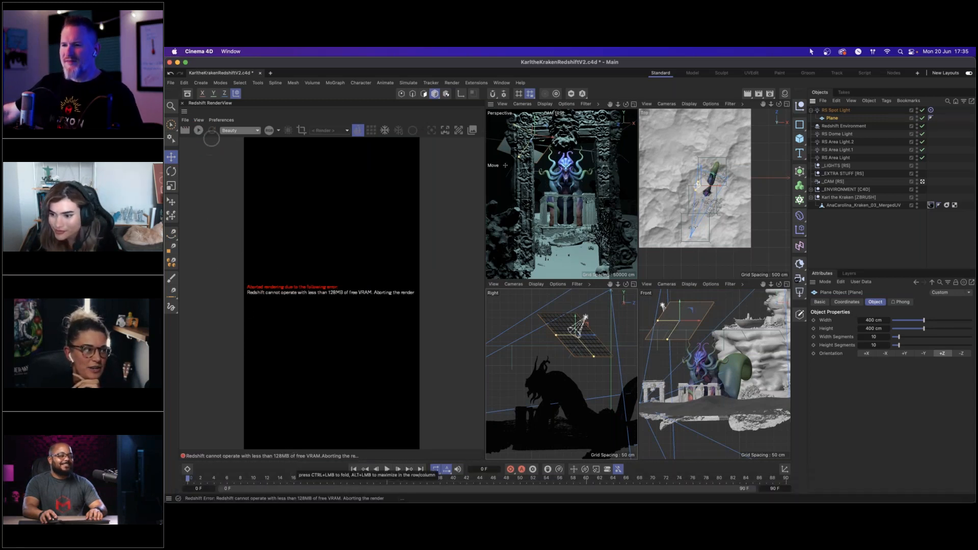
# Step: Save the kraken project and quit Cinema 4D
pyautogui.click(171, 83)
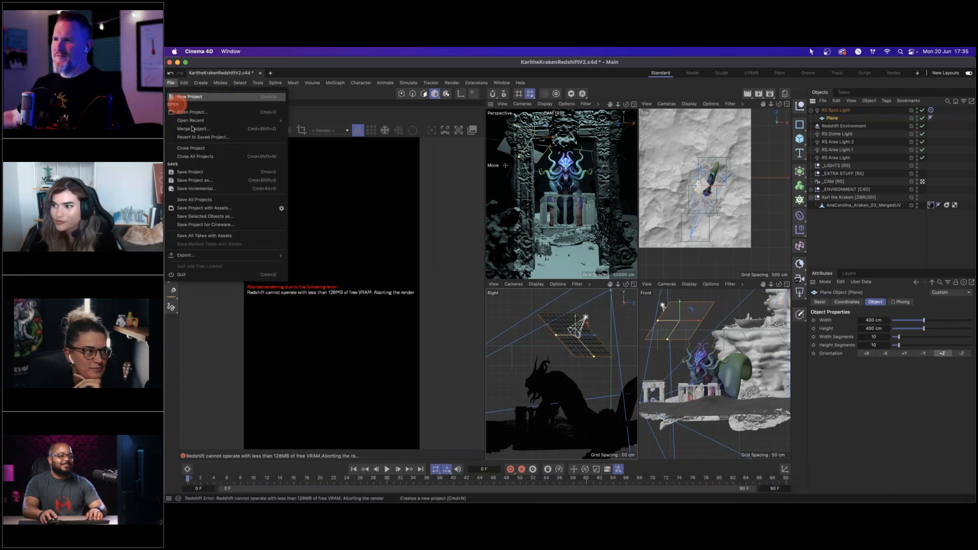
pyautogui.click(200, 175)
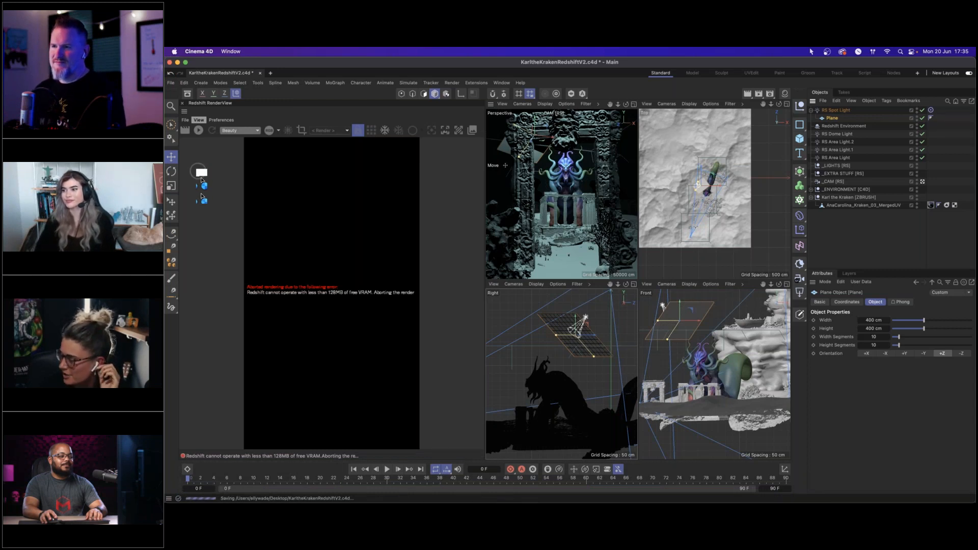
pyautogui.rightClick(242, 492)
pyautogui.click(242, 467)
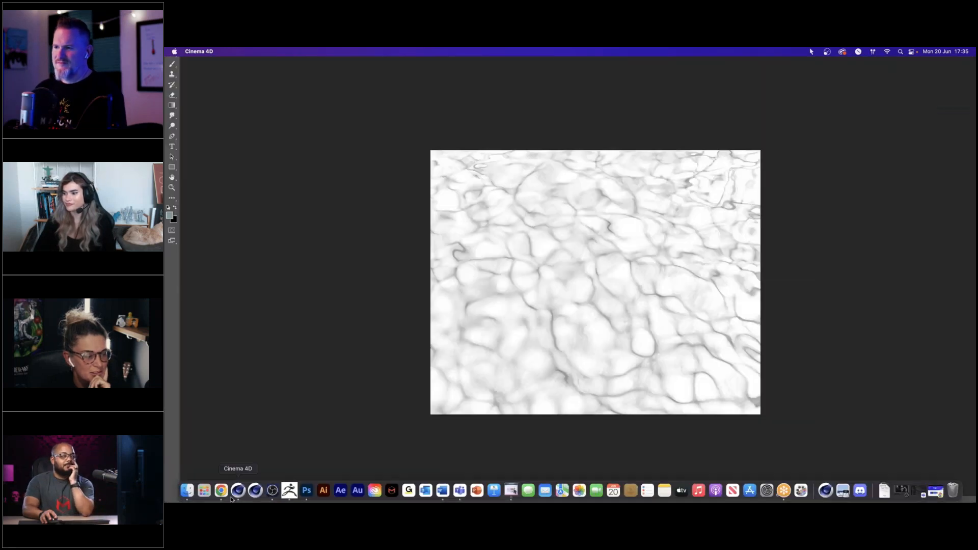
# Step: Relaunch Cinema 4D and reopen the recent project KarltheKrakenRedshiftV2
pyautogui.moveTo(237, 500)
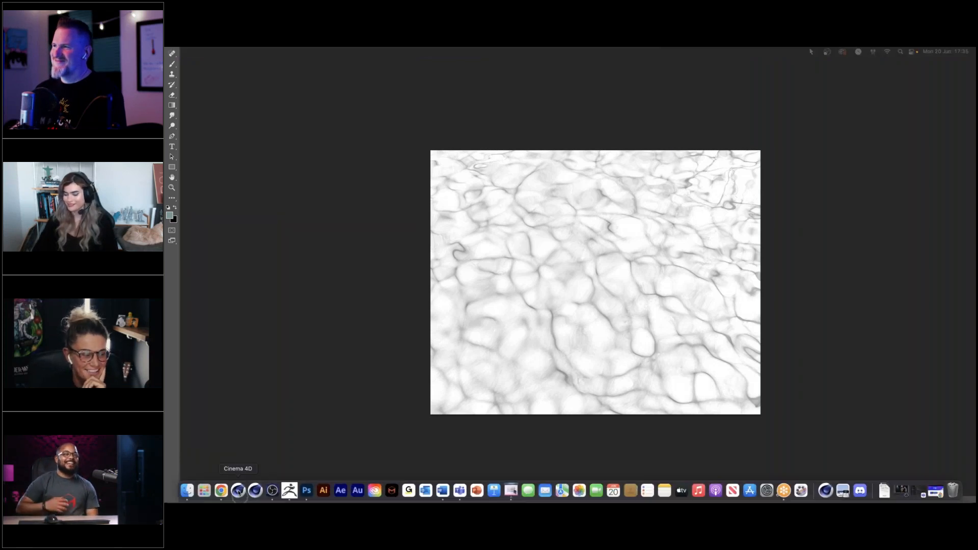
pyautogui.click(238, 491)
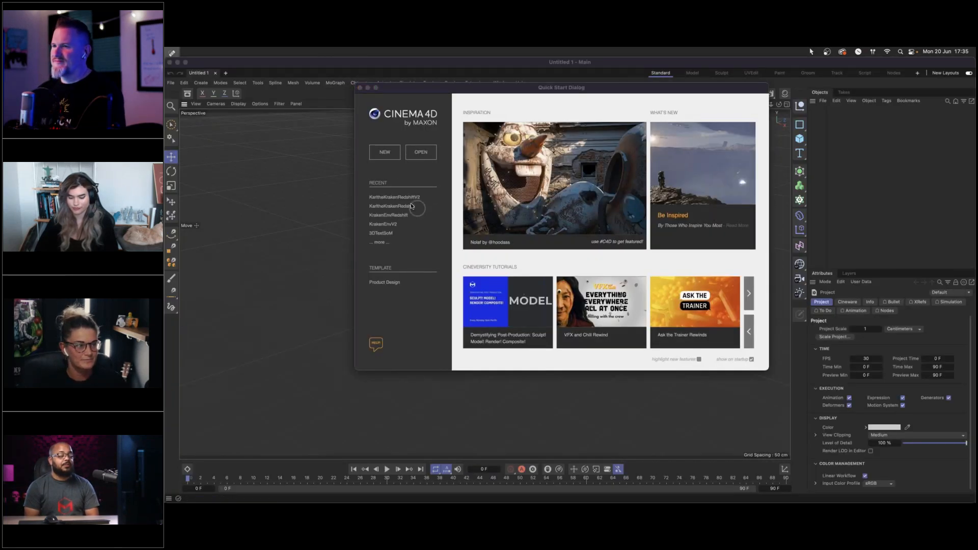
pyautogui.click(411, 197)
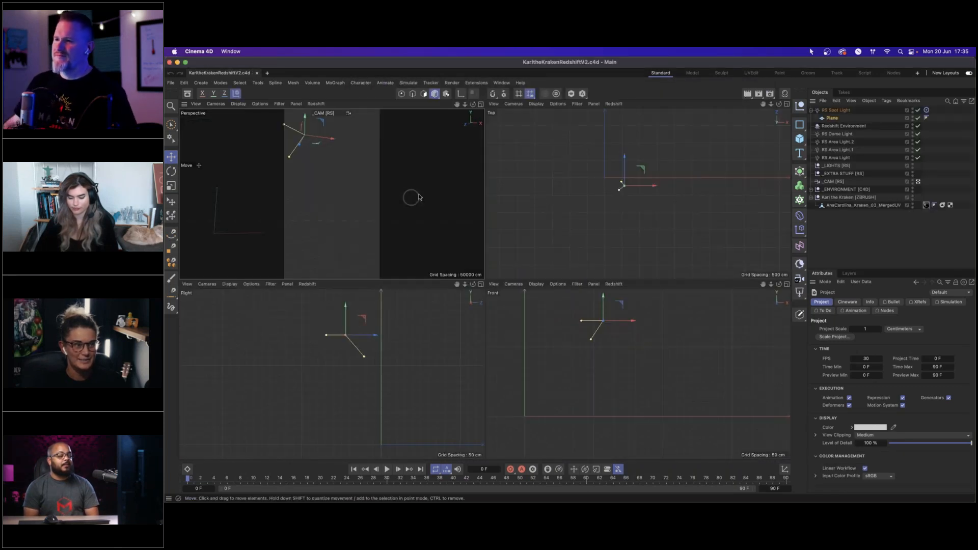
# Step: Open the Redshift RenderView docked beside the viewports and start the live render
pyautogui.click(502, 83)
pyautogui.click(534, 317)
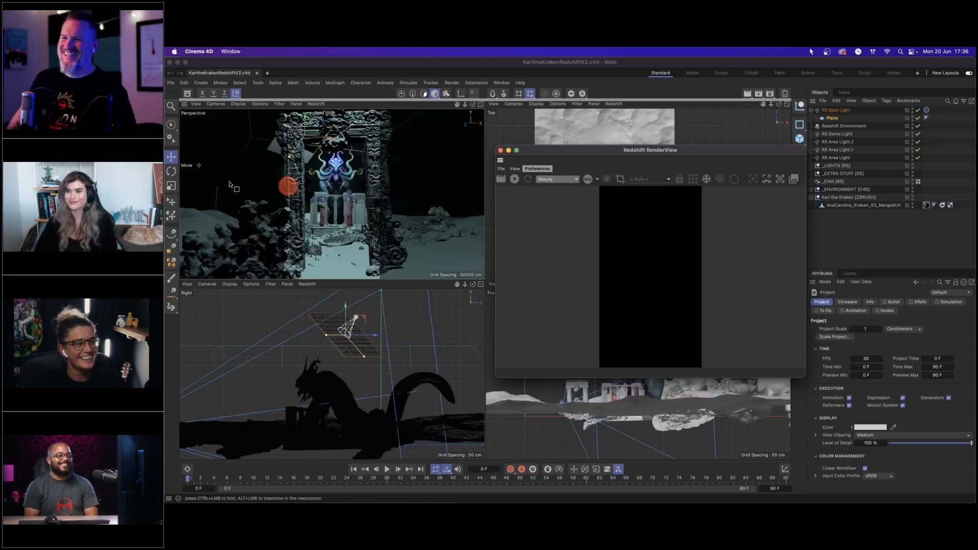
pyautogui.click(198, 182)
pyautogui.moveTo(198, 182); pyautogui.dragTo(198, 181)
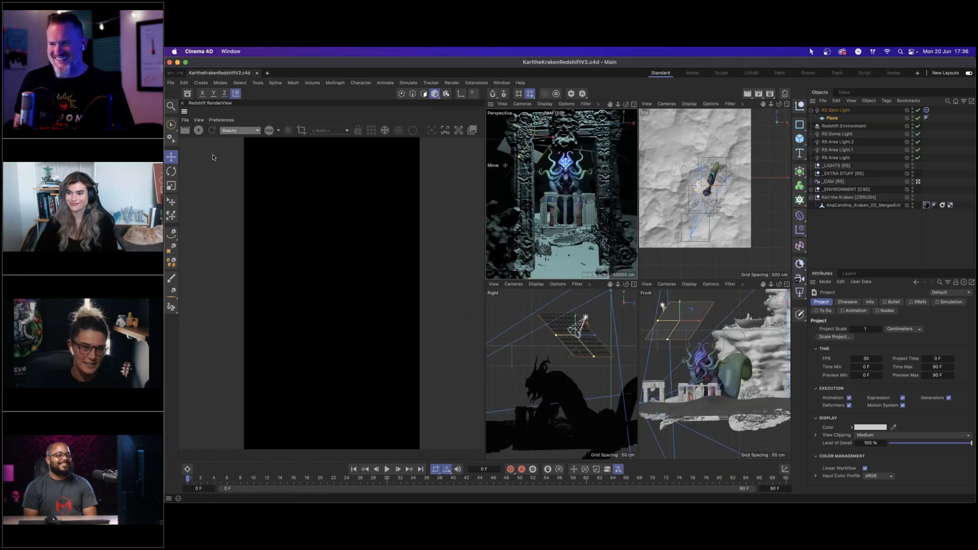
pyautogui.click(199, 131)
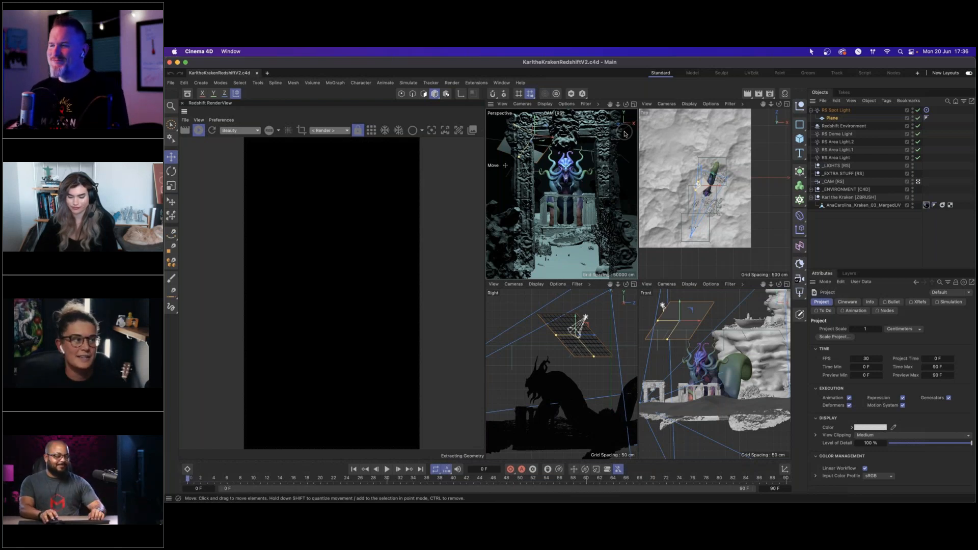
# Step: Create a new Redshift RS Material and apply it to the plane under the spot light
pyautogui.click(632, 163)
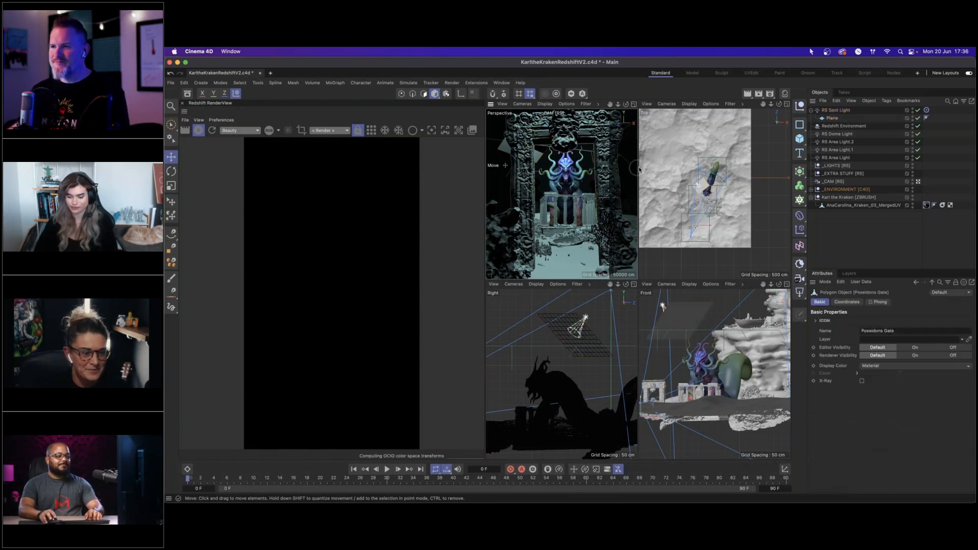
pyautogui.click(832, 118)
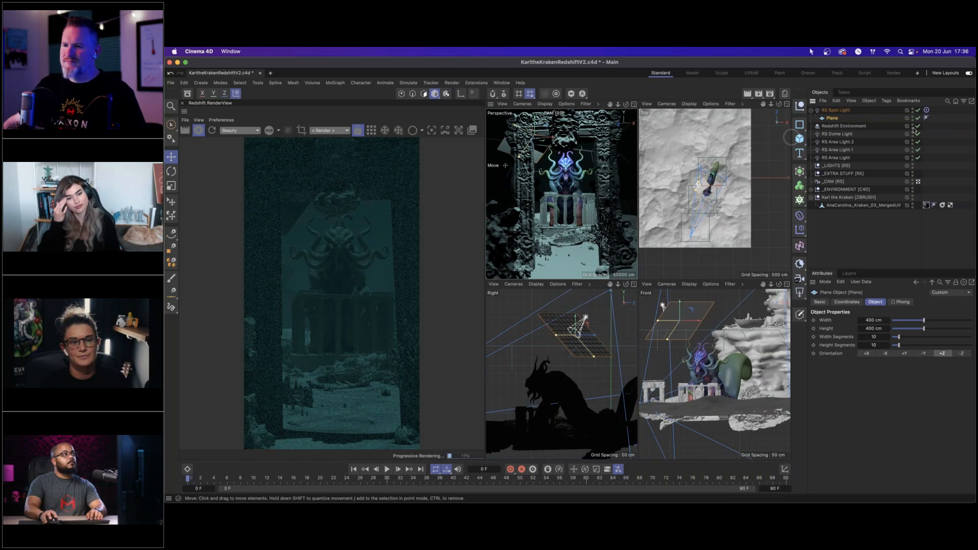
pyautogui.click(800, 106)
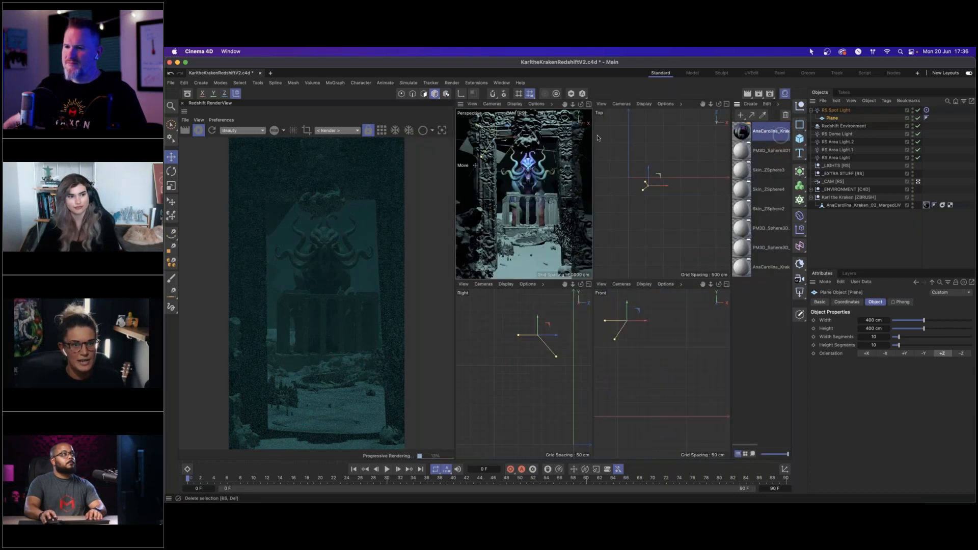
pyautogui.click(750, 104)
pyautogui.moveTo(779, 143)
pyautogui.moveTo(856, 144)
pyautogui.click(885, 145)
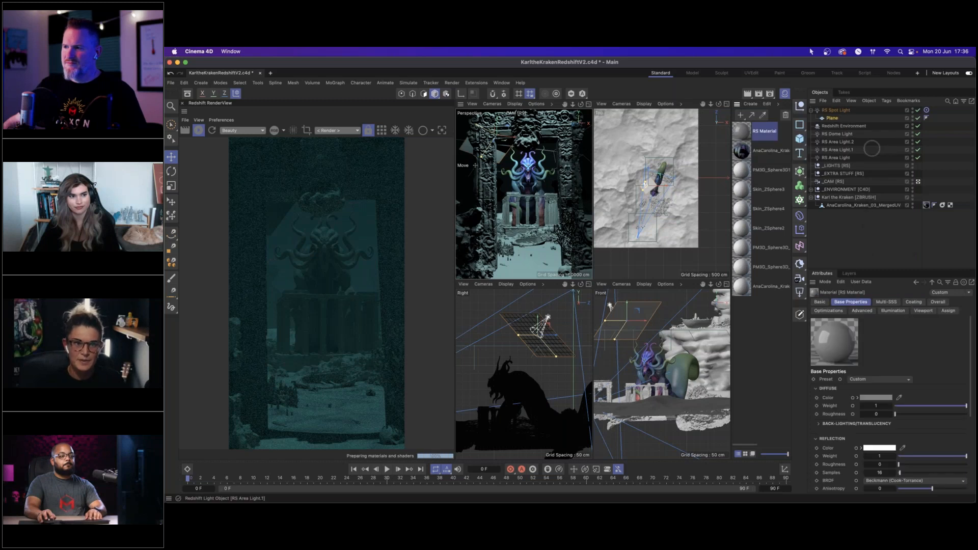
pyautogui.moveTo(743, 132); pyautogui.dragTo(836, 118)
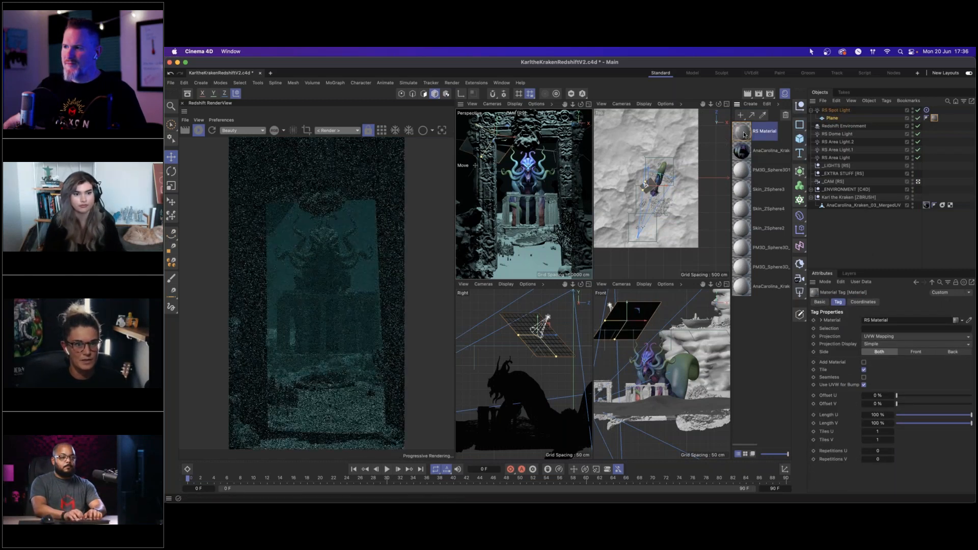
# Step: Open the plane material's node graph and spread the RS Material and Output nodes apart
pyautogui.doubleClick(742, 132)
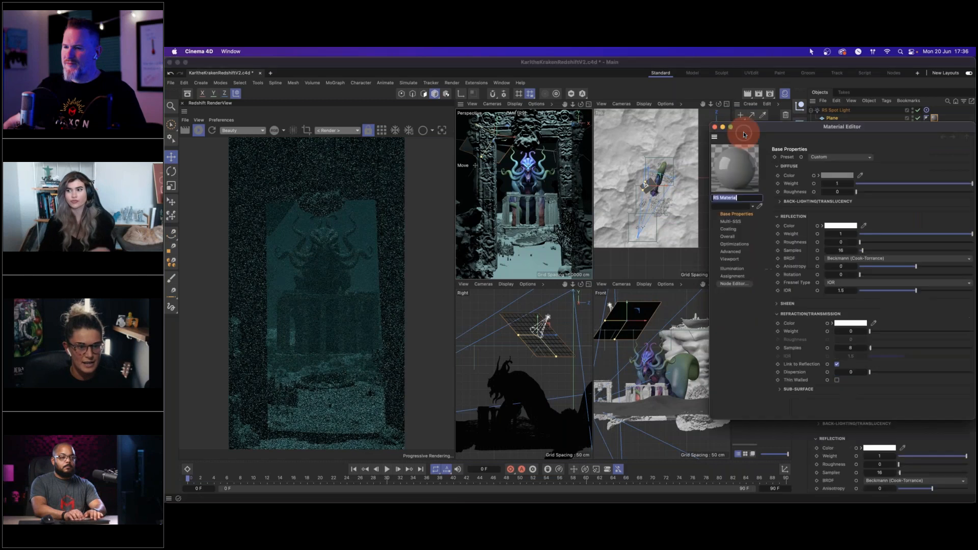
pyautogui.click(734, 284)
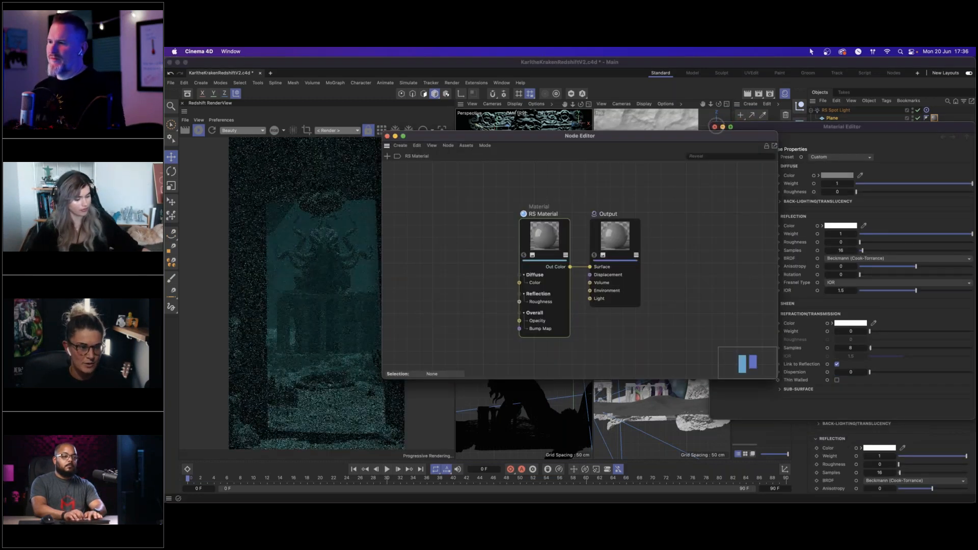
pyautogui.moveTo(615, 219); pyautogui.dragTo(739, 201)
pyautogui.moveTo(551, 232); pyautogui.dragTo(597, 187)
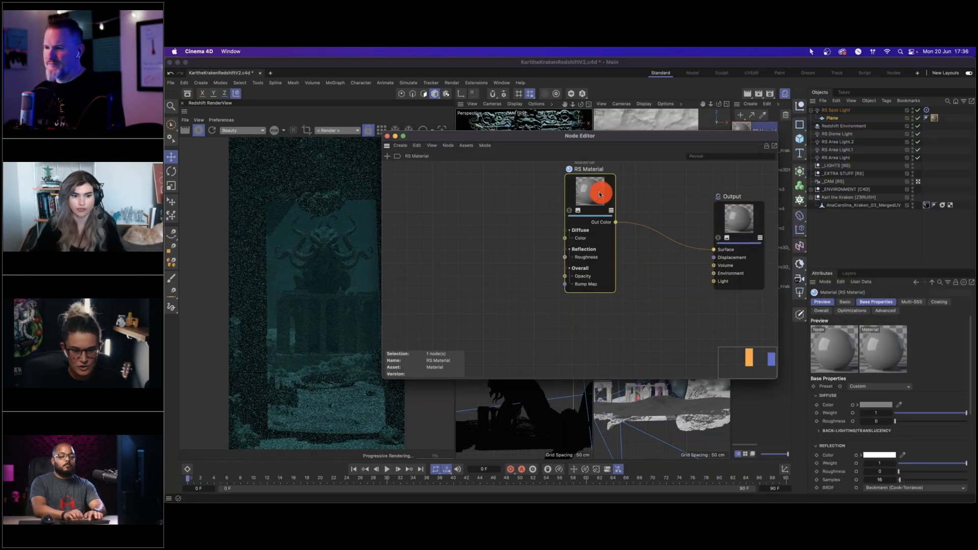
# Step: Set the RS Material's reflection roughness and reflection weight to 0
pyautogui.doubleClick(883, 472)
pyautogui.write('1')
pyautogui.press('Return')
pyautogui.doubleClick(884, 472)
pyautogui.write('0')
pyautogui.press('Return')
pyautogui.click(880, 463)
pyautogui.write('0')
pyautogui.press('Return')
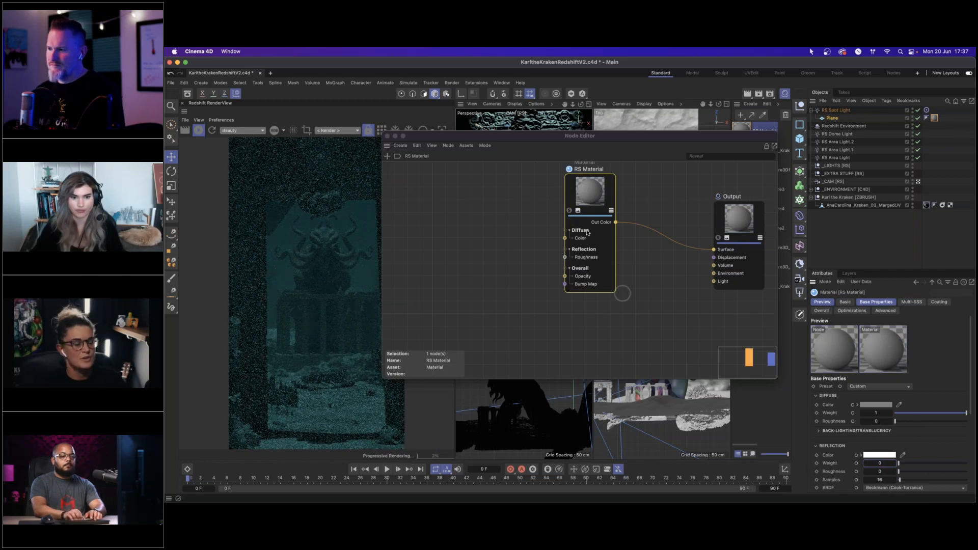
# Step: Add a Maxon Noise node to the plane's material graph and place it ahead of the RS Material node
pyautogui.doubleClick(450, 204)
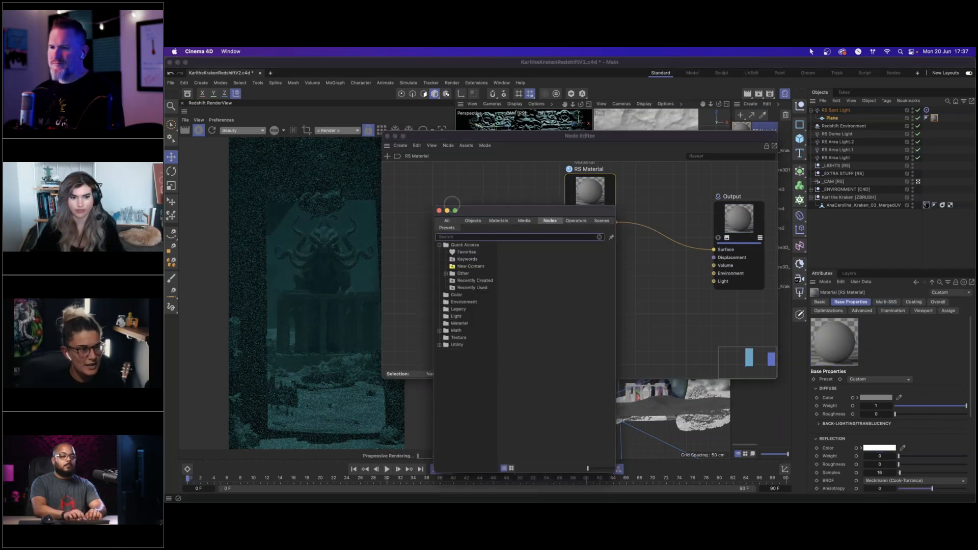
pyautogui.write('max')
pyautogui.click(401, 201)
pyautogui.moveTo(455, 248); pyautogui.dragTo(486, 185)
pyautogui.moveTo(465, 221); pyautogui.dragTo(453, 241)
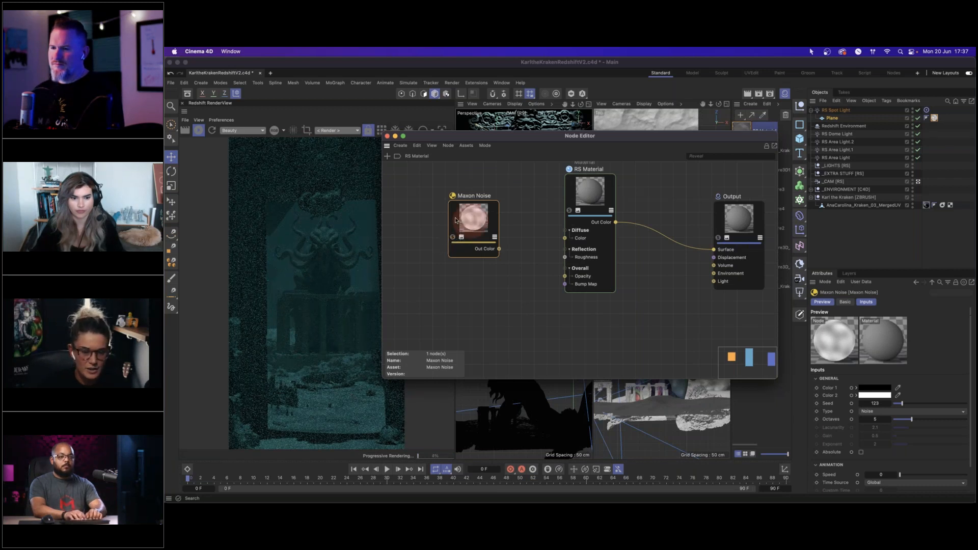
# Step: Change the Maxon Noise node's noise type to Stupl
pyautogui.moveTo(471, 222); pyautogui.dragTo(439, 217)
pyautogui.click(884, 412)
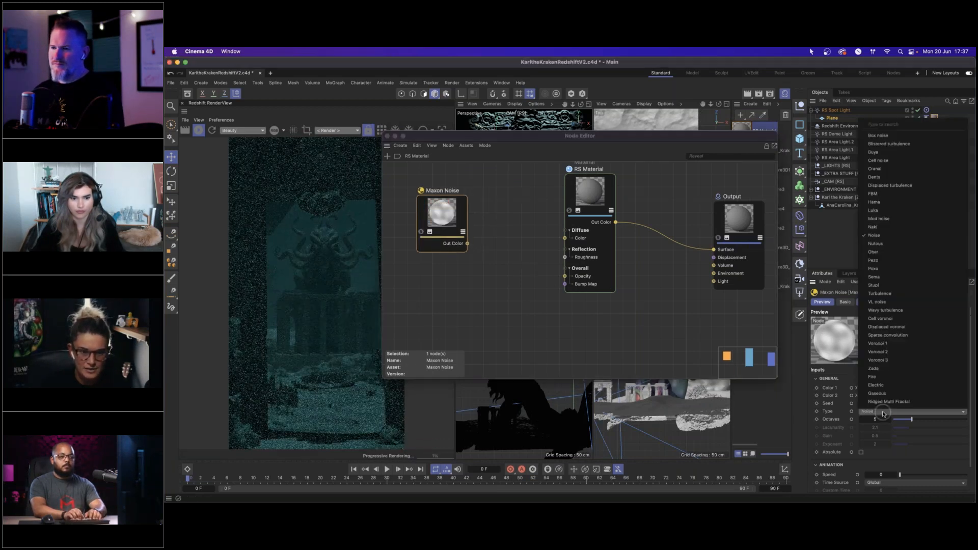
pyautogui.click(882, 286)
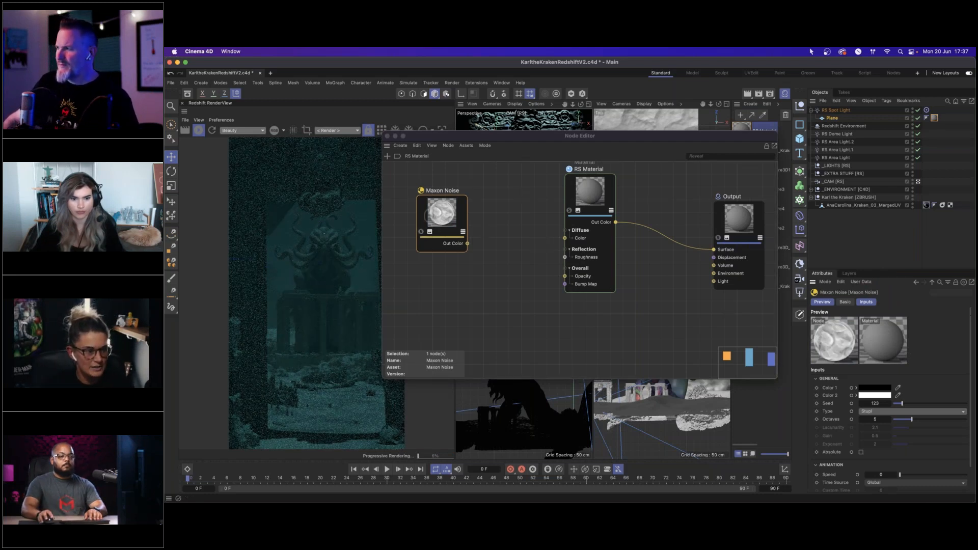
# Step: Connect the Maxon Noise Out Color to the RS Material's Opacity input and move the noise node closer to it
pyautogui.moveTo(467, 244); pyautogui.dragTo(565, 276)
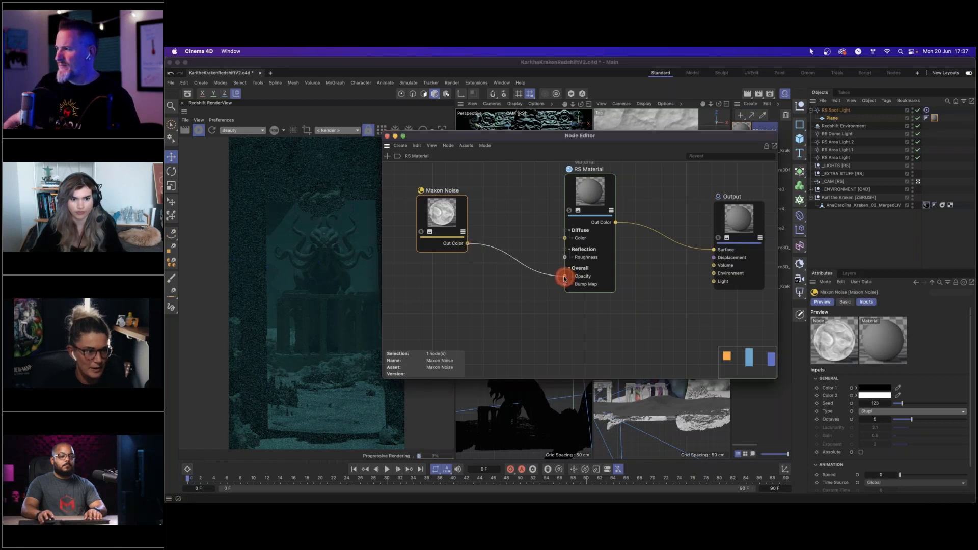
pyautogui.moveTo(443, 214); pyautogui.dragTo(461, 215)
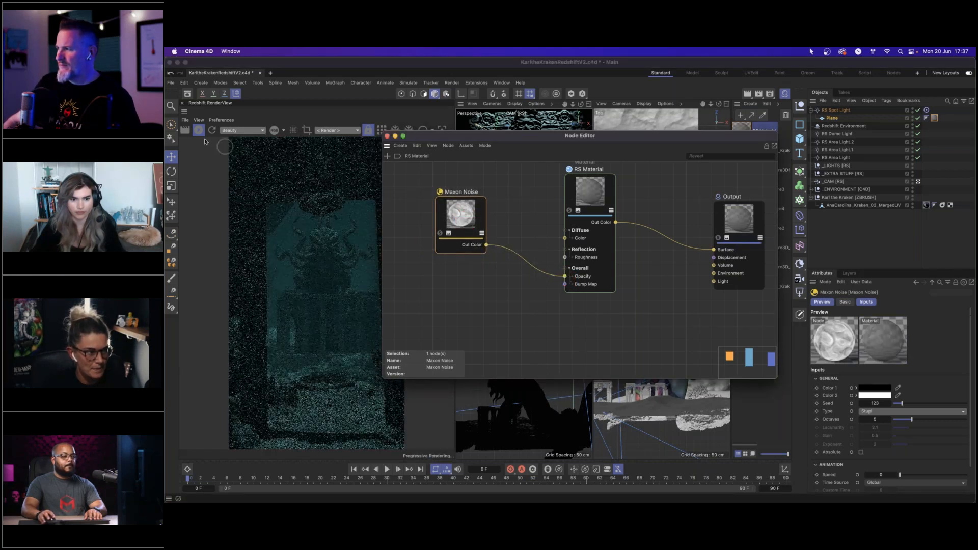
pyautogui.moveTo(474, 216); pyautogui.dragTo(487, 212)
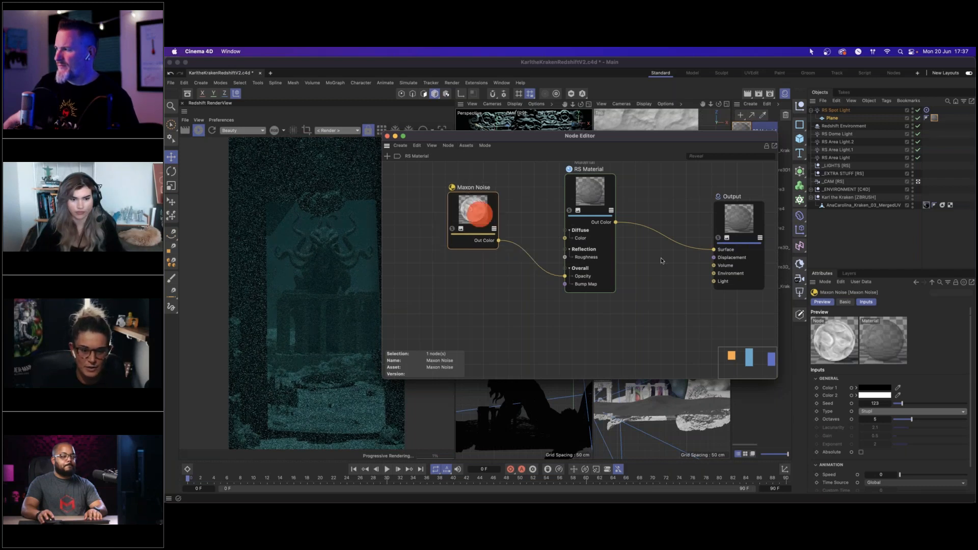
# Step: Set the Maxon Noise node's overall input scale to 8
pyautogui.scroll(-2, 956, 355)
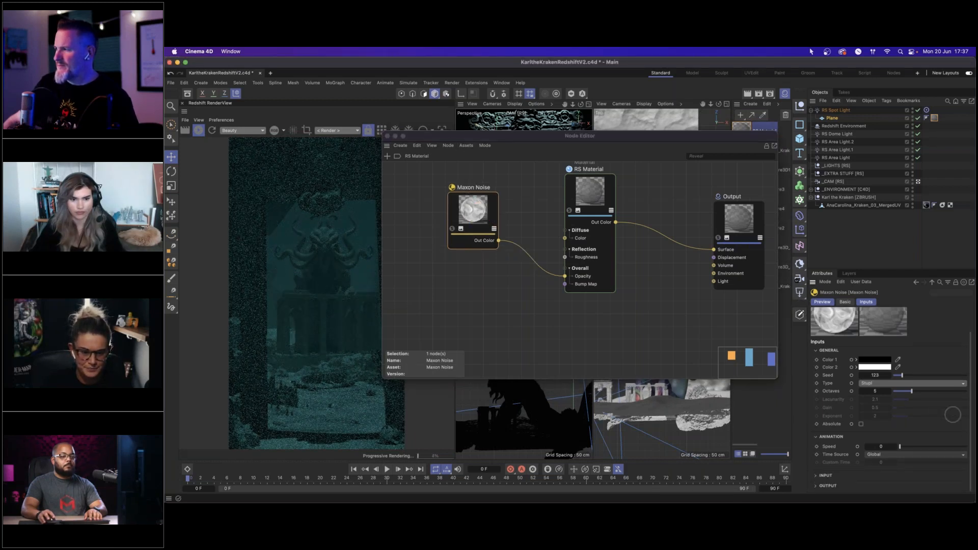
pyautogui.click(816, 477)
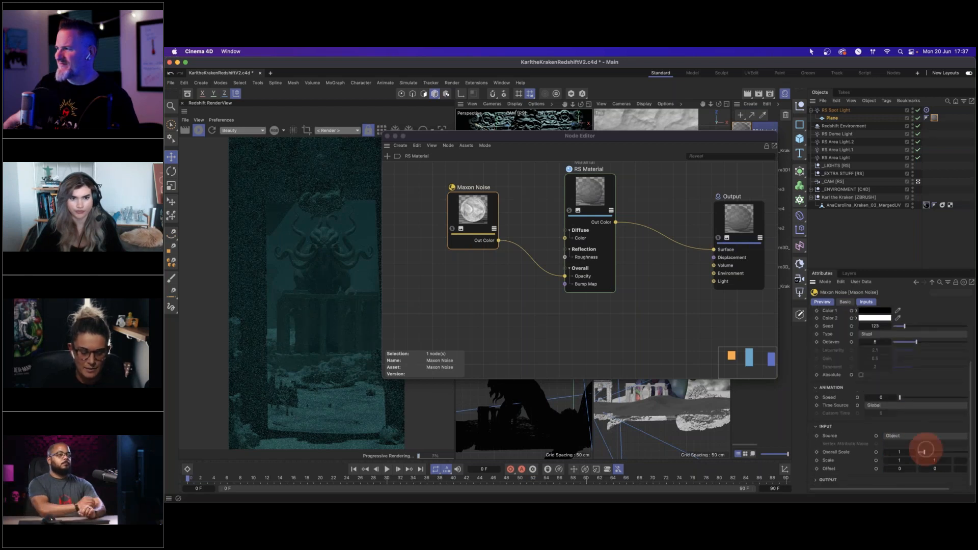
pyautogui.doubleClick(900, 452)
pyautogui.write('8')
pyautogui.press('Return')
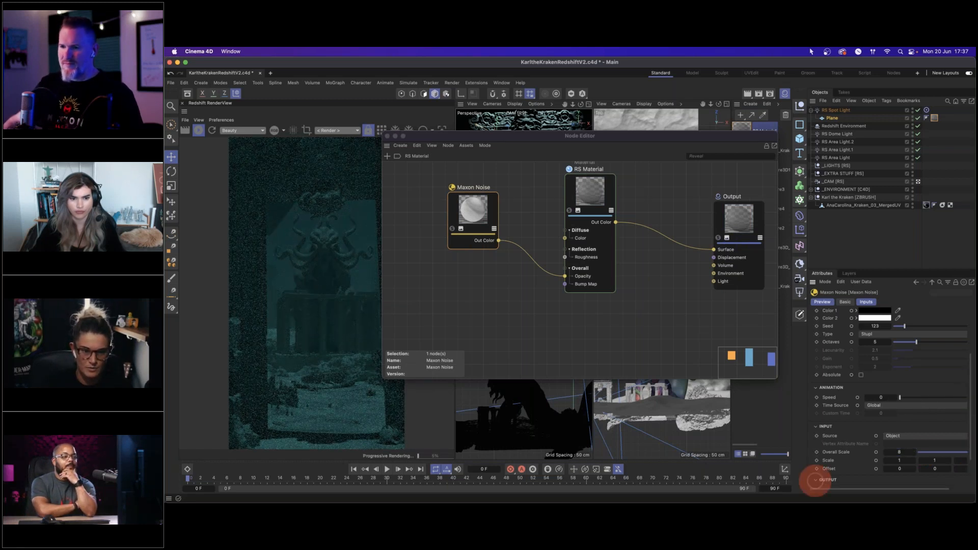
# Step: Enlarge the Attributes area and set the Maxon Noise node's output contrast to 0.8
pyautogui.moveTo(880, 268); pyautogui.dragTo(882, 188)
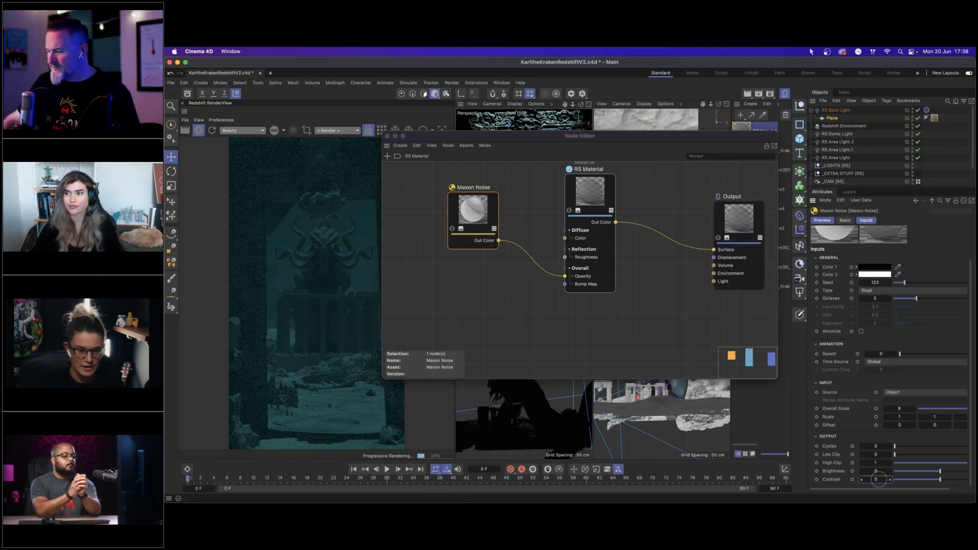
pyautogui.press('8')
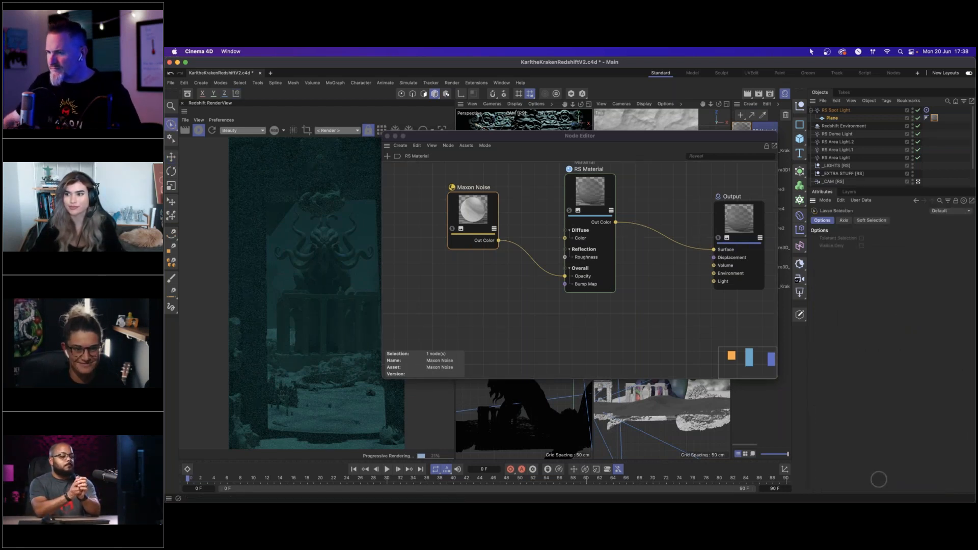
pyautogui.click(935, 117)
pyautogui.click(488, 213)
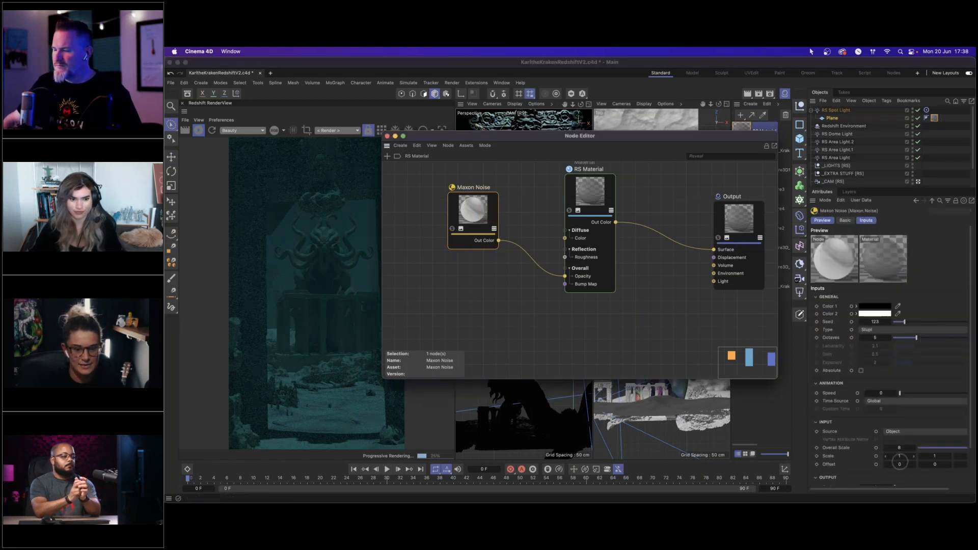
pyautogui.scroll(-3, 899, 474)
pyautogui.click(884, 476)
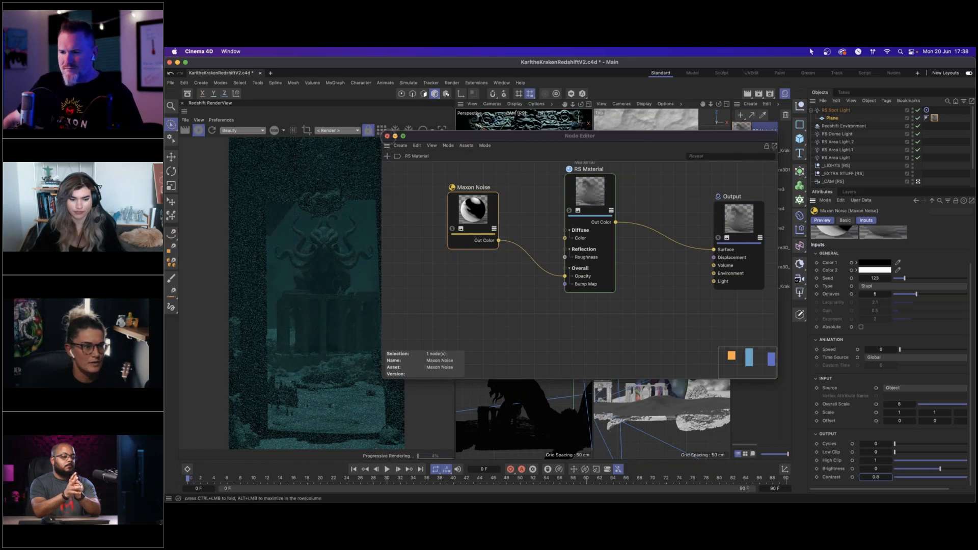
# Step: Close the material's node graph and restart the Redshift preview render to check the light through the plane
pyautogui.moveTo(588, 192); pyautogui.dragTo(581, 190)
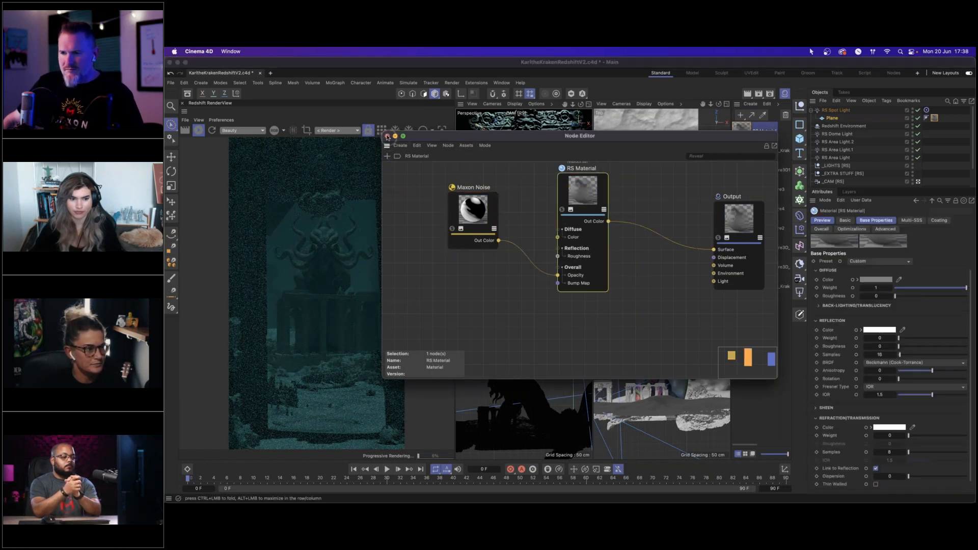
pyautogui.click(387, 137)
pyautogui.click(211, 132)
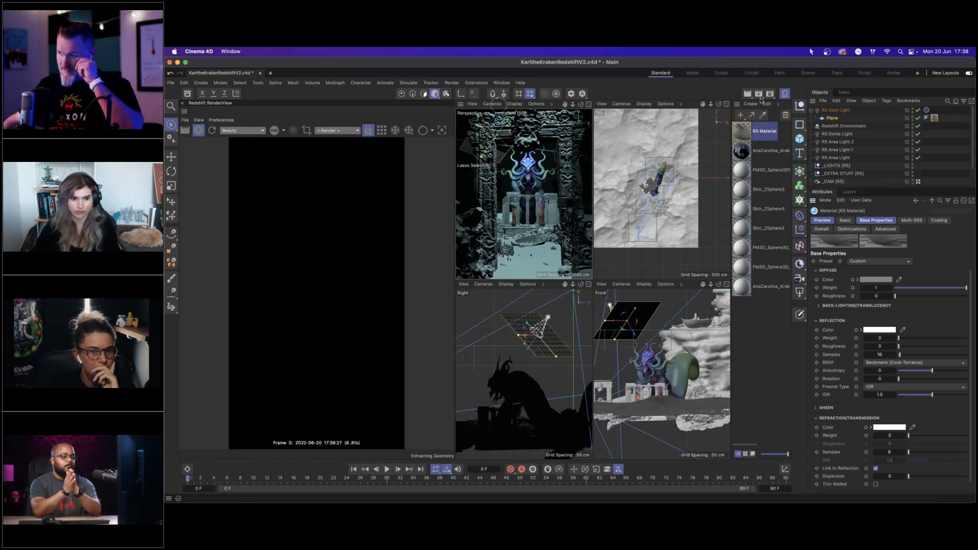
# Step: Set the orientation of the plane under the spot light to -Z and refresh the Redshift preview render
pyautogui.click(836, 119)
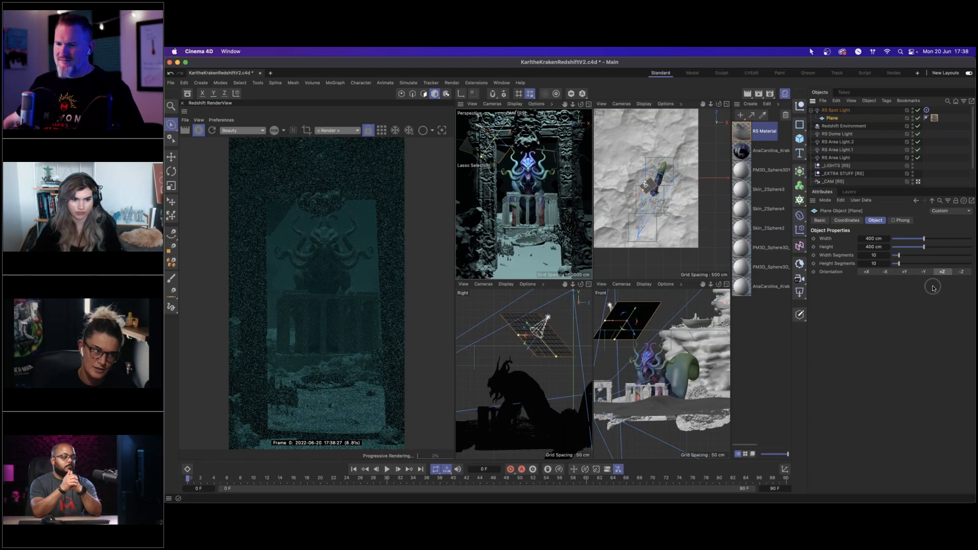
pyautogui.click(962, 272)
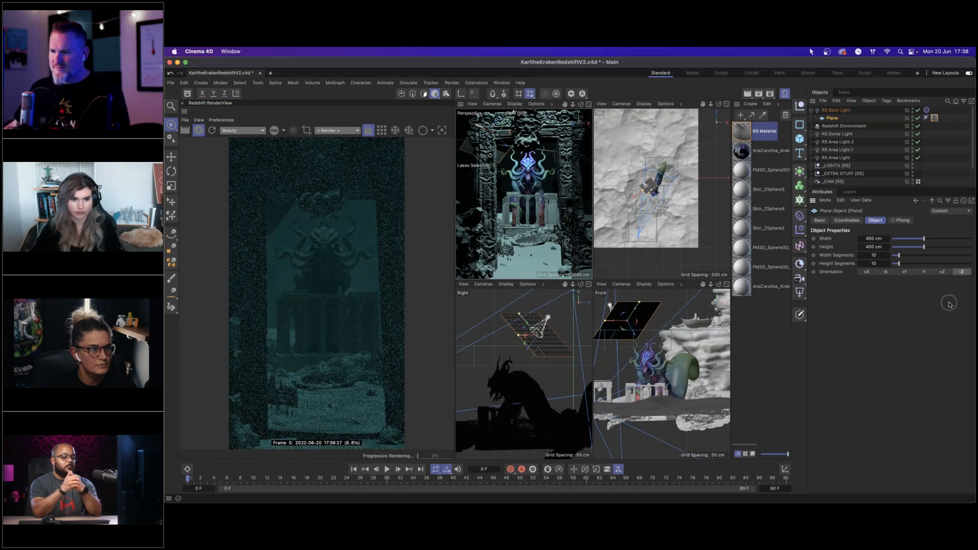
pyautogui.click(209, 133)
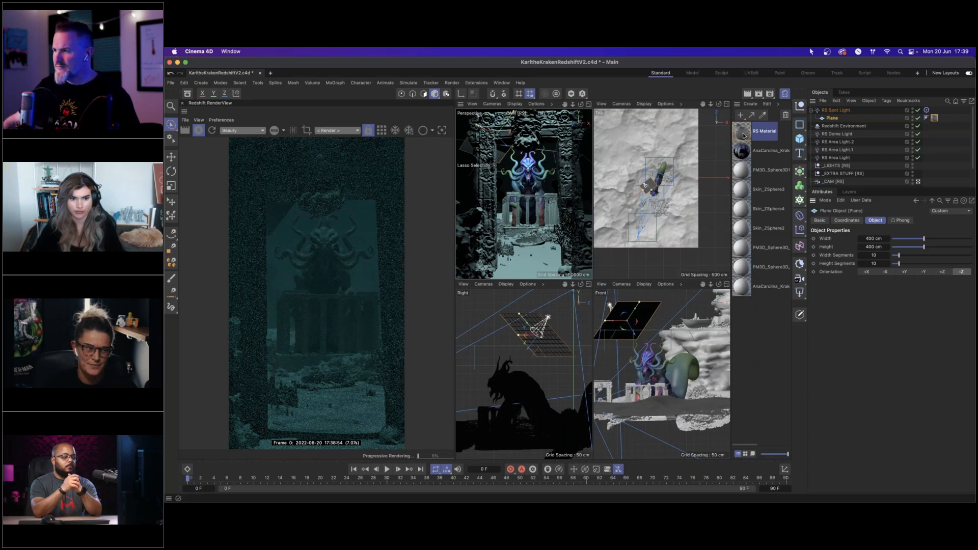
# Step: Reopen the plane material's node graph, select the Maxon Noise node and open its overall scale for editing
pyautogui.doubleClick(742, 133)
pyautogui.moveTo(758, 130); pyautogui.dragTo(715, 126)
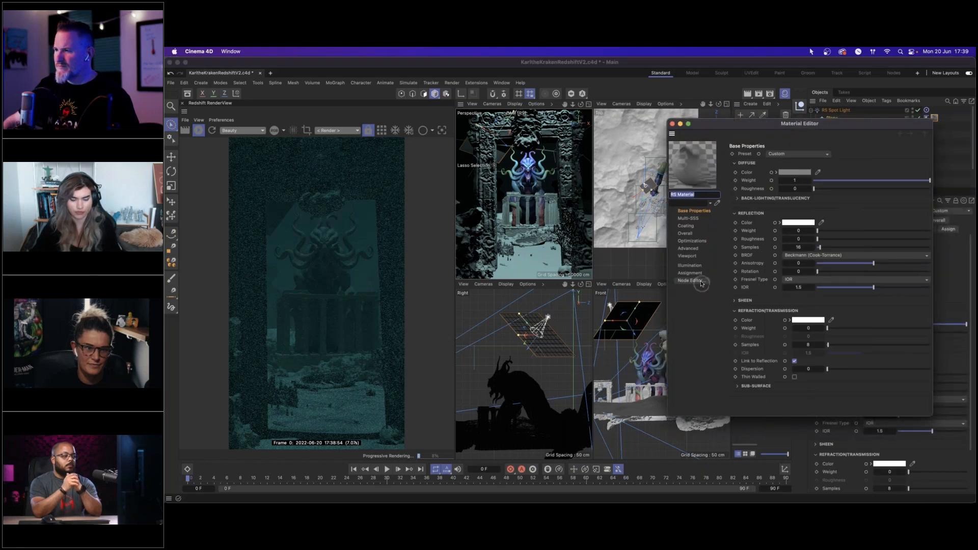
pyautogui.click(692, 280)
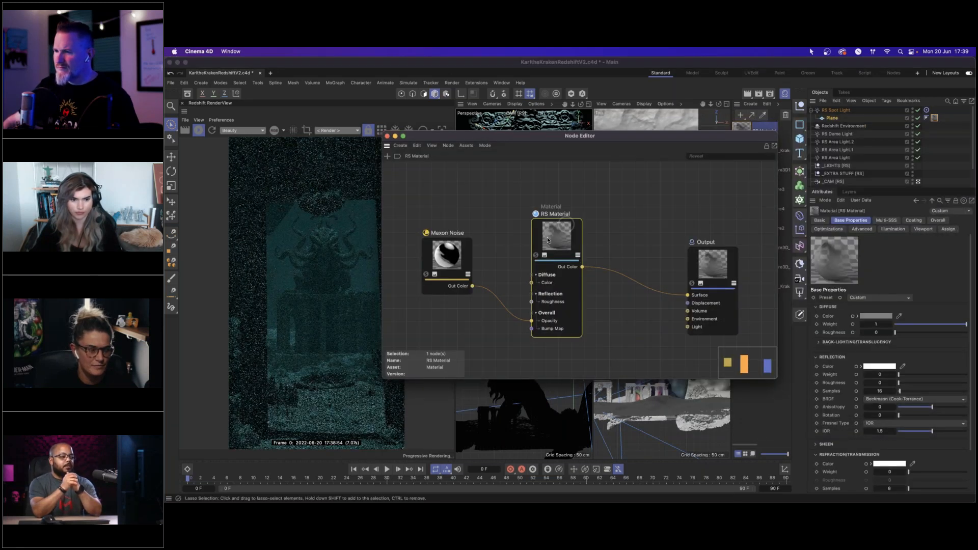
pyautogui.moveTo(453, 252); pyautogui.dragTo(479, 239)
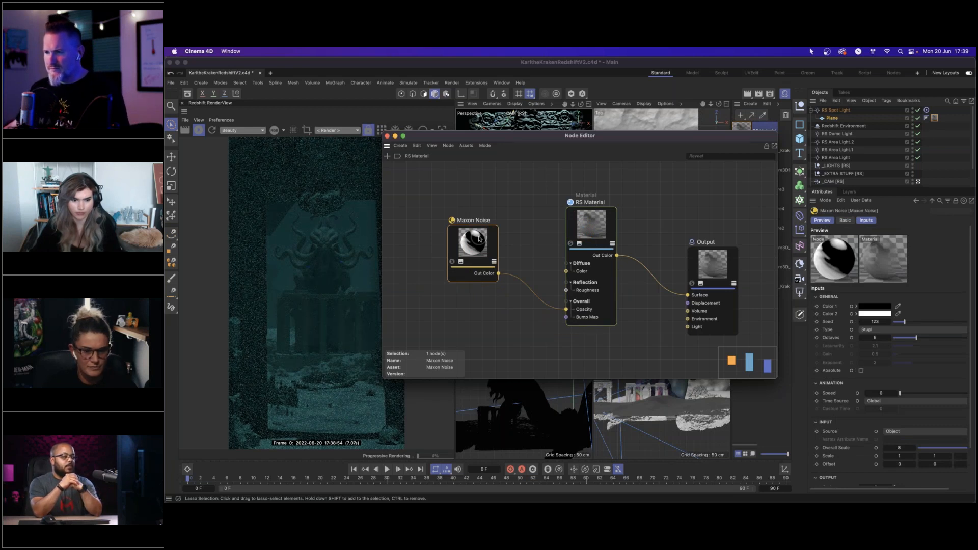
pyautogui.doubleClick(900, 448)
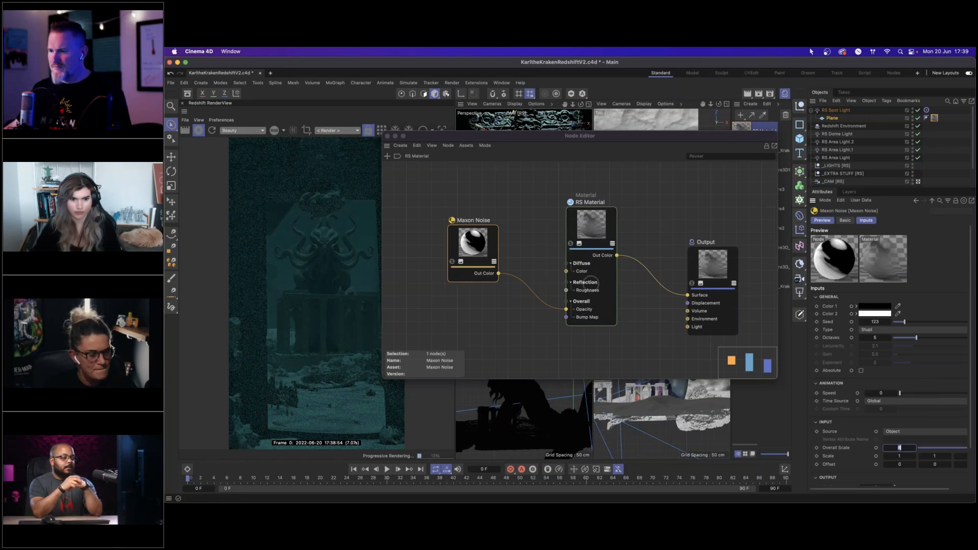
# Step: Select the plane and uncover the viewports to check its placement under the spot light
pyautogui.click(833, 118)
pyautogui.moveTo(441, 141); pyautogui.dragTo(344, 266)
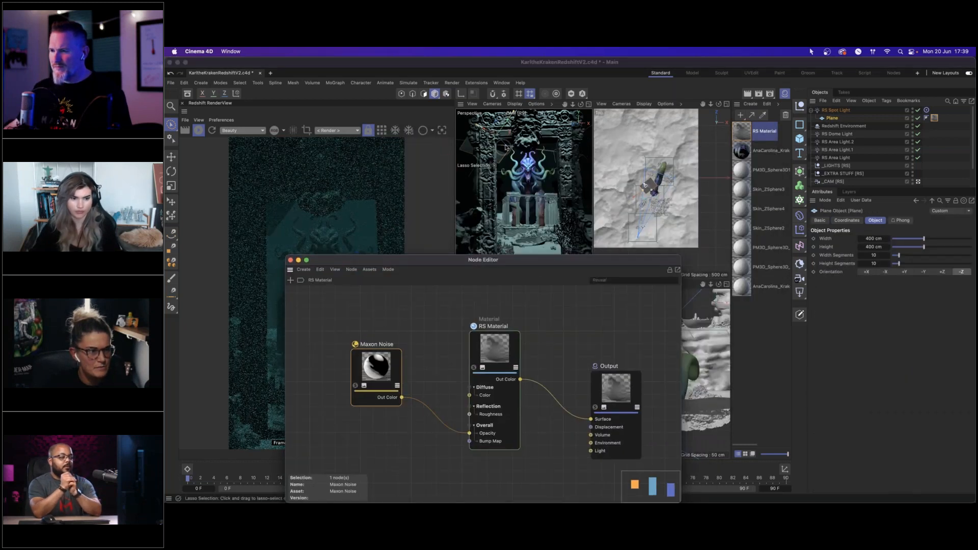
pyautogui.click(506, 147)
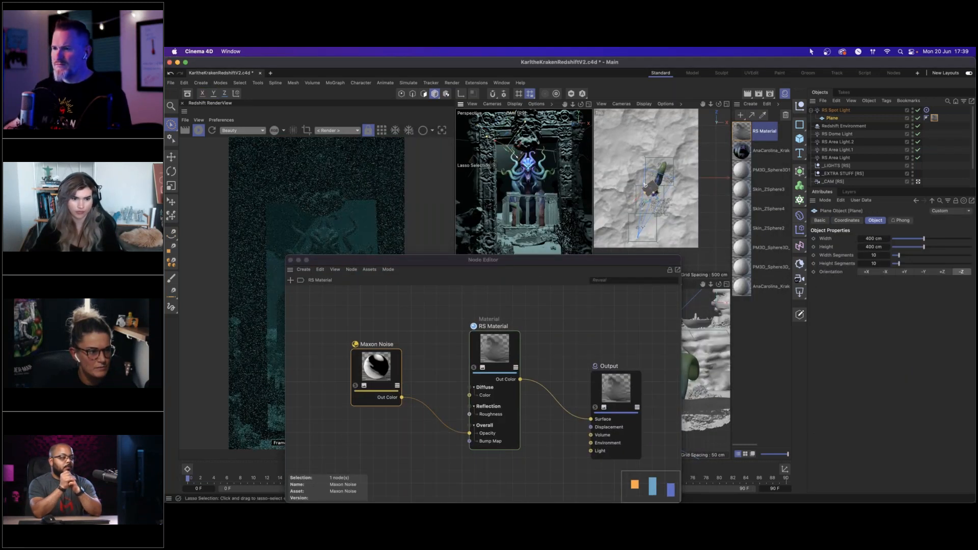
pyautogui.moveTo(495, 261); pyautogui.dragTo(558, 152)
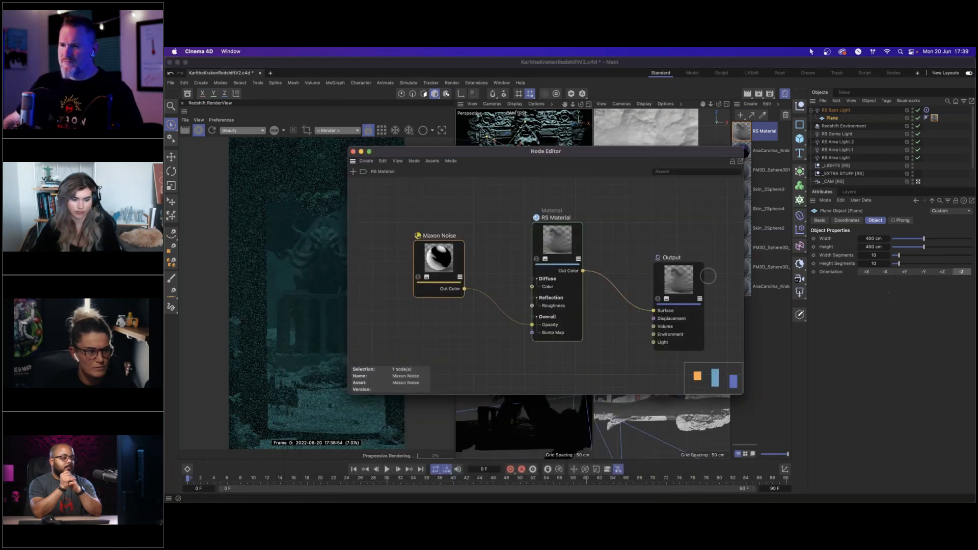
# Step: Set the Maxon Noise node's overall input scale to 1
pyautogui.moveTo(439, 255); pyautogui.dragTo(447, 251)
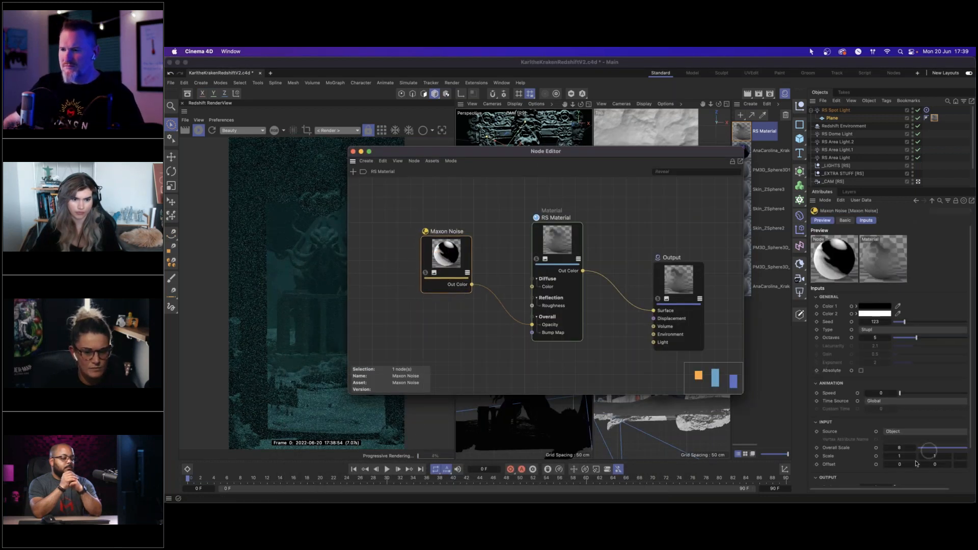
pyautogui.doubleClick(904, 448)
pyautogui.write('1')
pyautogui.press('Return')
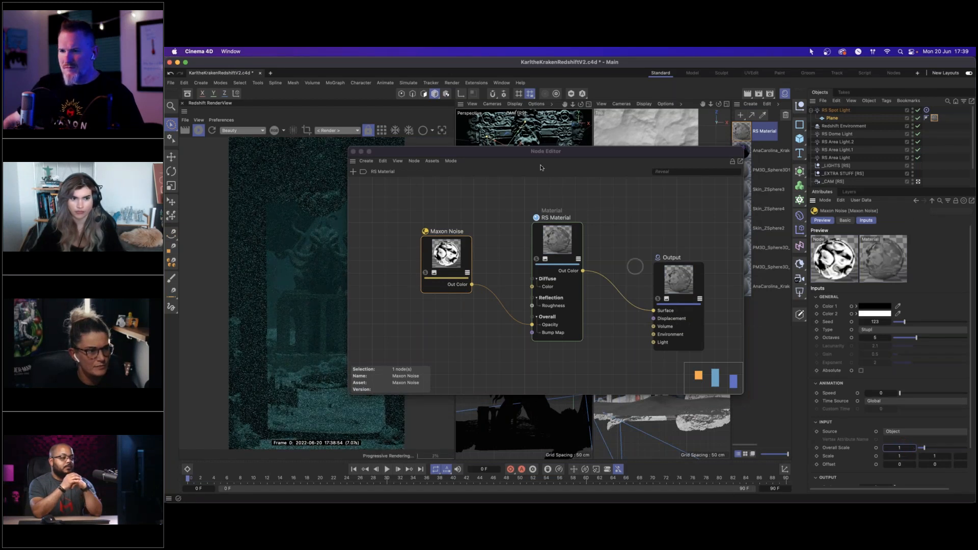
# Step: Move the Node Editor window clear of the perspective view and solo the Maxon Noise node
pyautogui.moveTo(525, 151); pyautogui.dragTo(553, 232)
pyautogui.moveTo(525, 154); pyautogui.dragTo(494, 136)
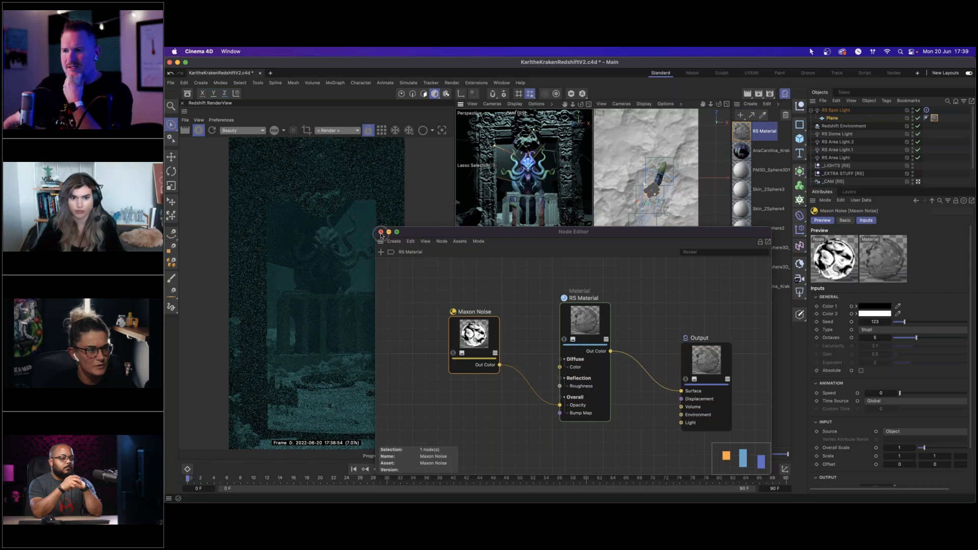
pyautogui.click(453, 354)
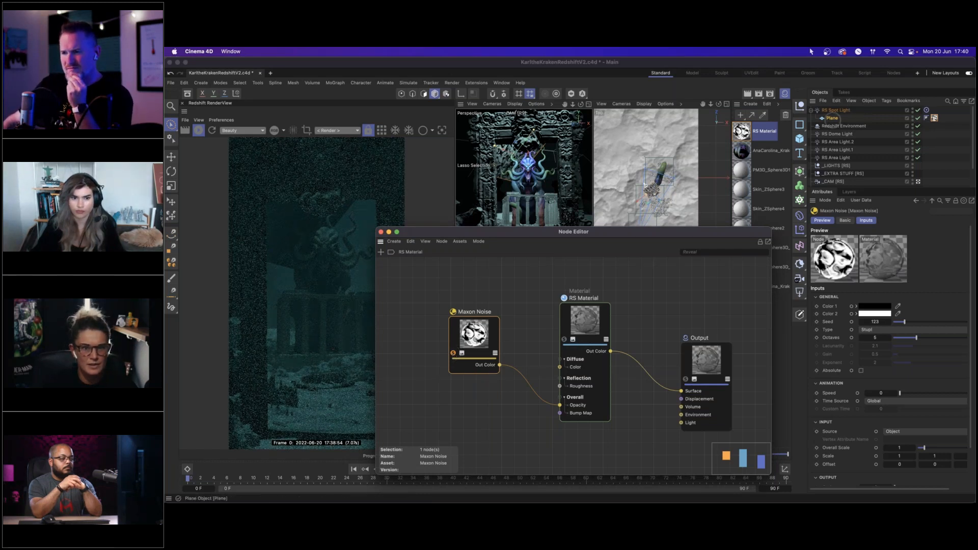
# Step: Disable and re-enable the plane under the RS Spot Light to compare its effect on the render
pyautogui.click(918, 119)
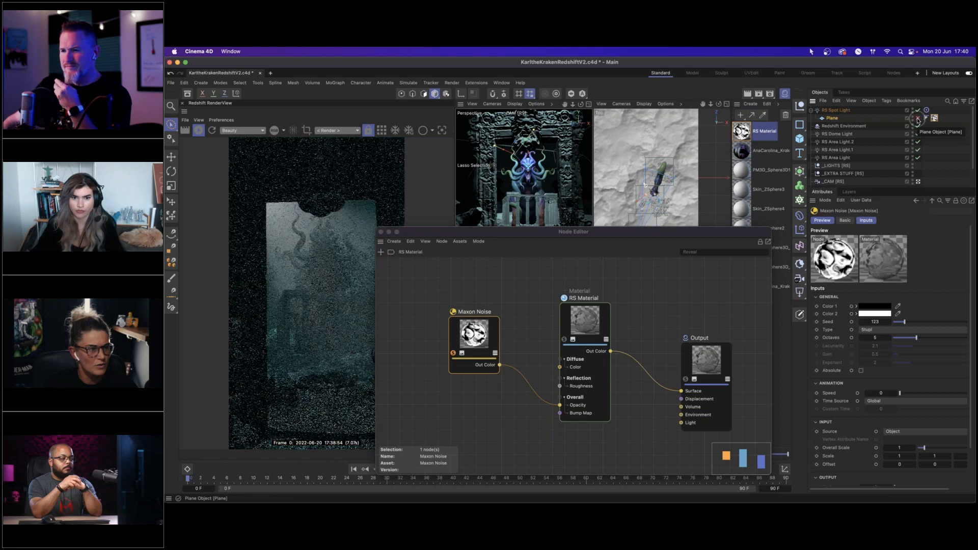
pyautogui.click(918, 119)
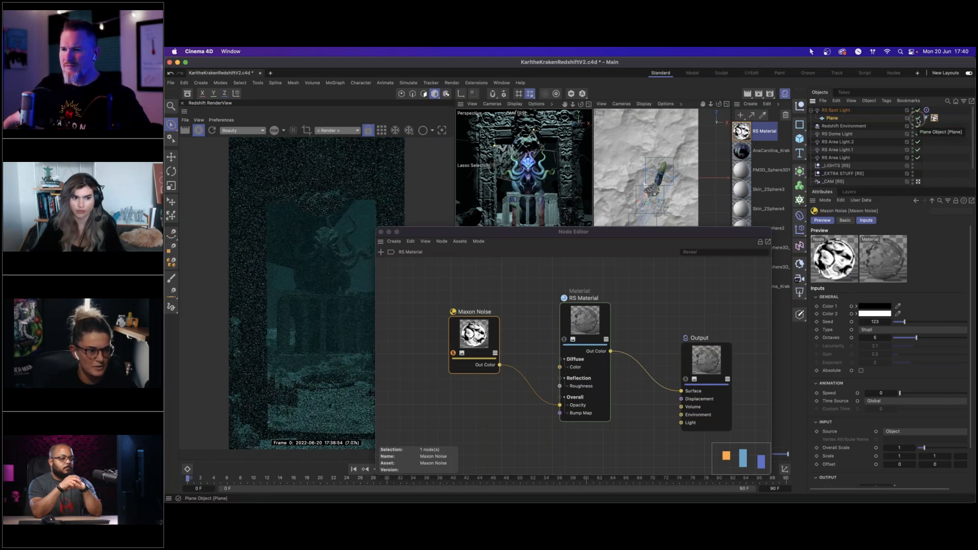
# Step: Disconnect the Maxon Noise node and reconnect its Out Color to the RS Material's Opacity, and close the Node Editor
pyautogui.moveTo(470, 338); pyautogui.dragTo(454, 320)
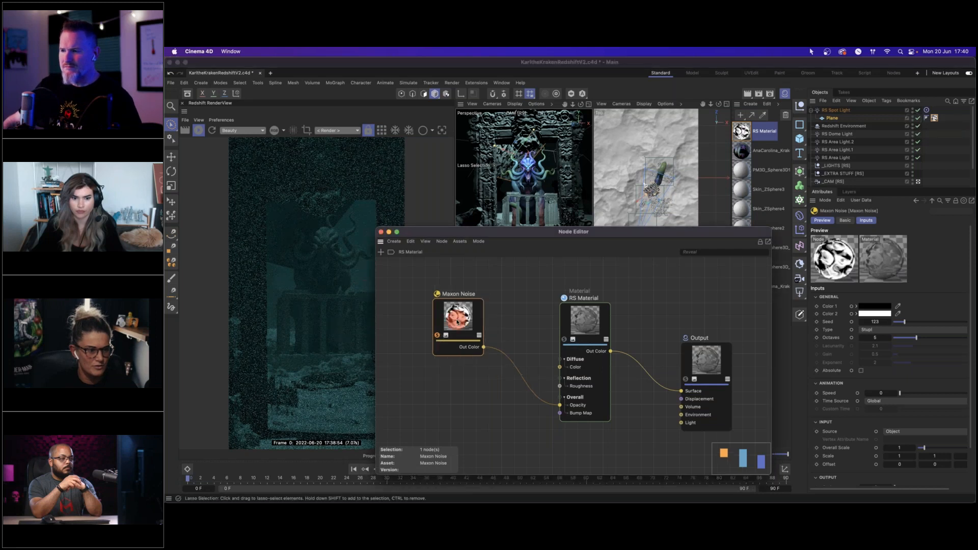
pyautogui.doubleClick(527, 385)
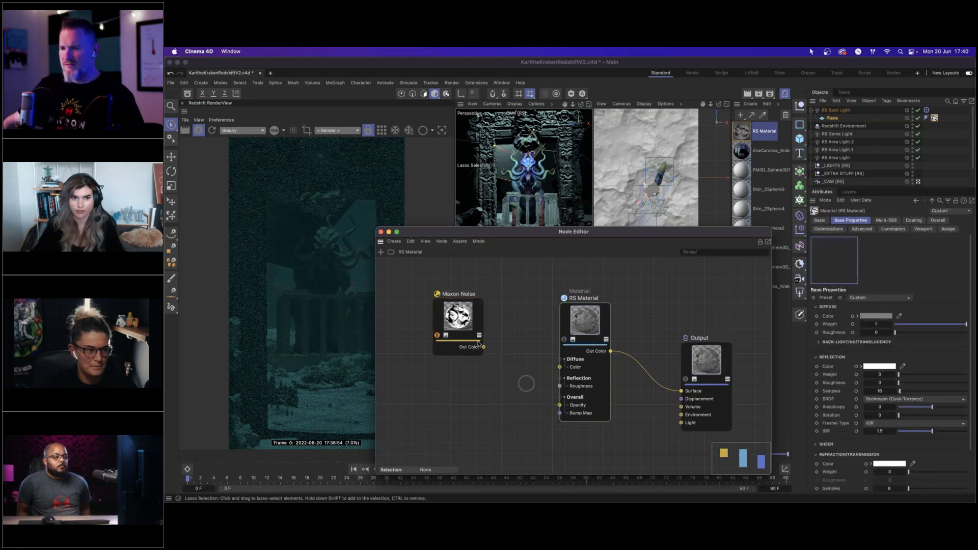
pyautogui.moveTo(482, 349); pyautogui.dragTo(559, 405)
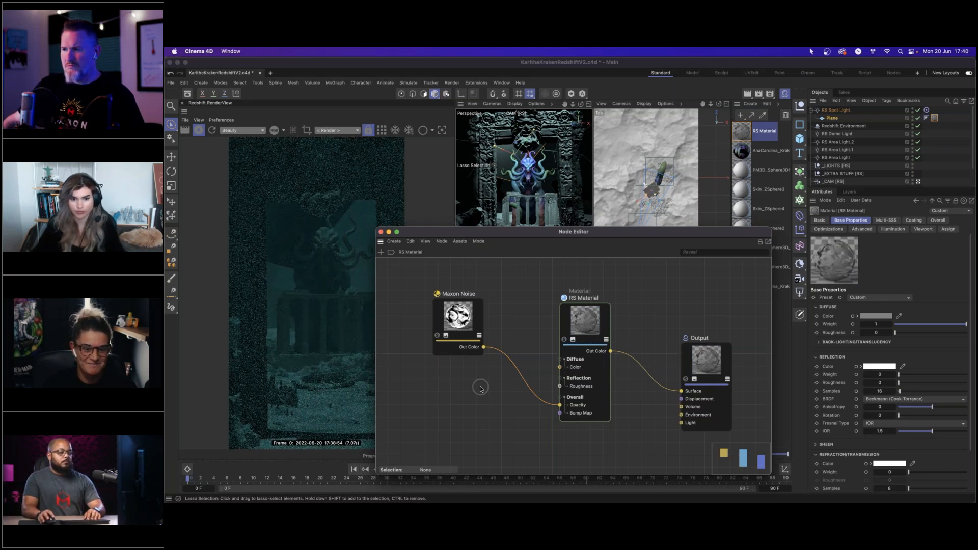
pyautogui.moveTo(437, 304); pyautogui.dragTo(480, 303)
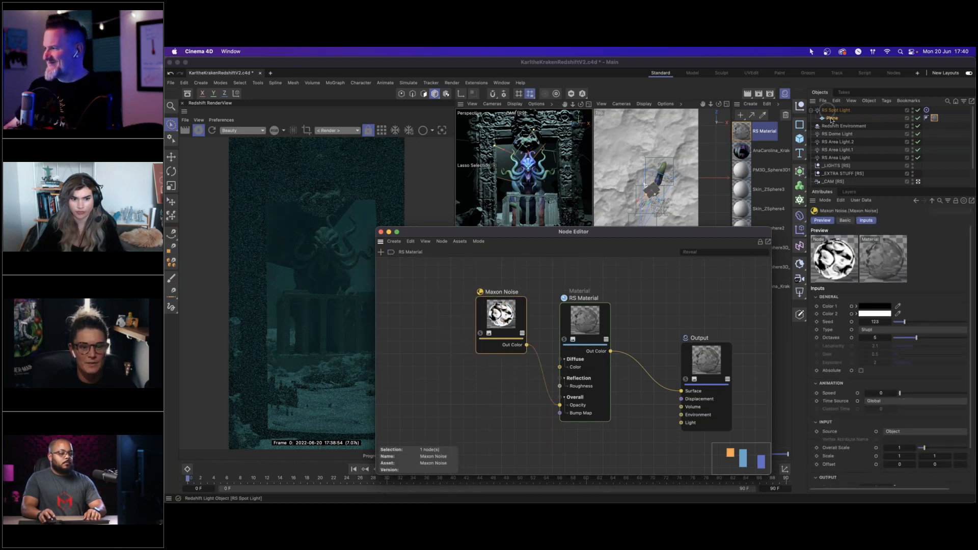
pyautogui.click(832, 117)
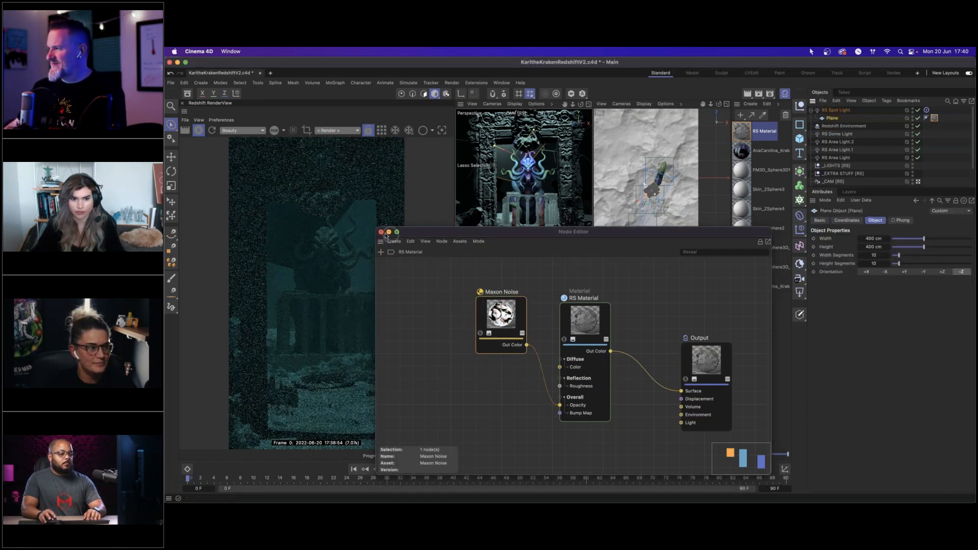
pyautogui.click(382, 232)
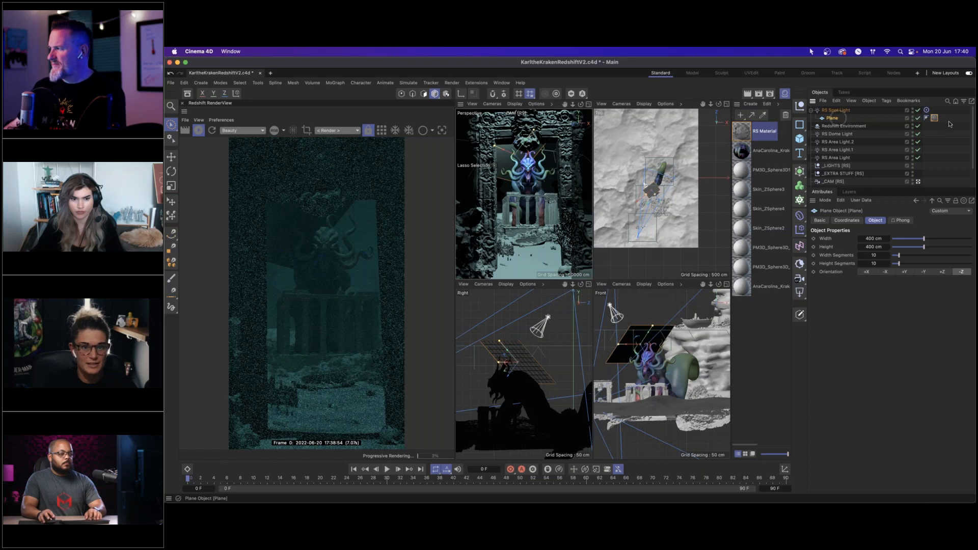
# Step: Move the plane up and away from the kraken, close to the spot light
pyautogui.click(198, 132)
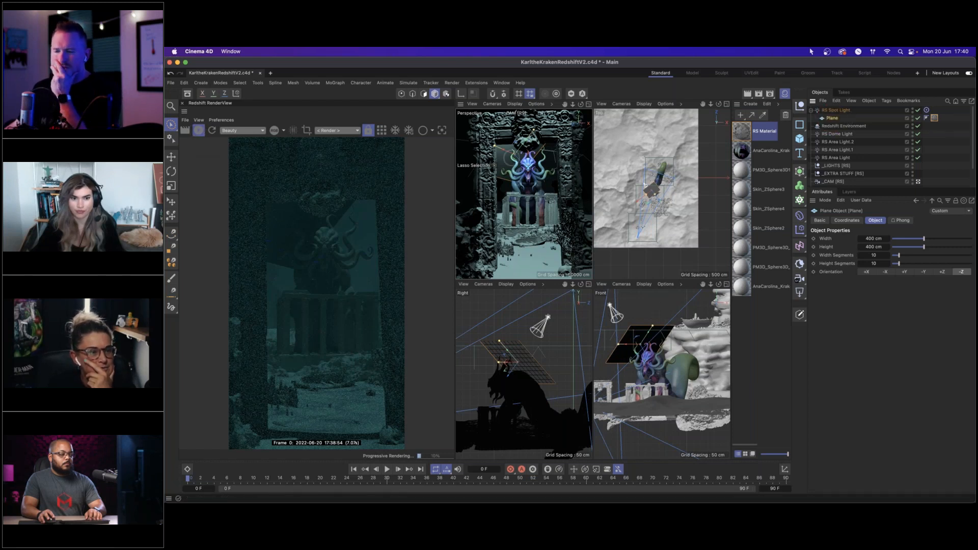
pyautogui.moveTo(515, 161); pyautogui.dragTo(493, 142)
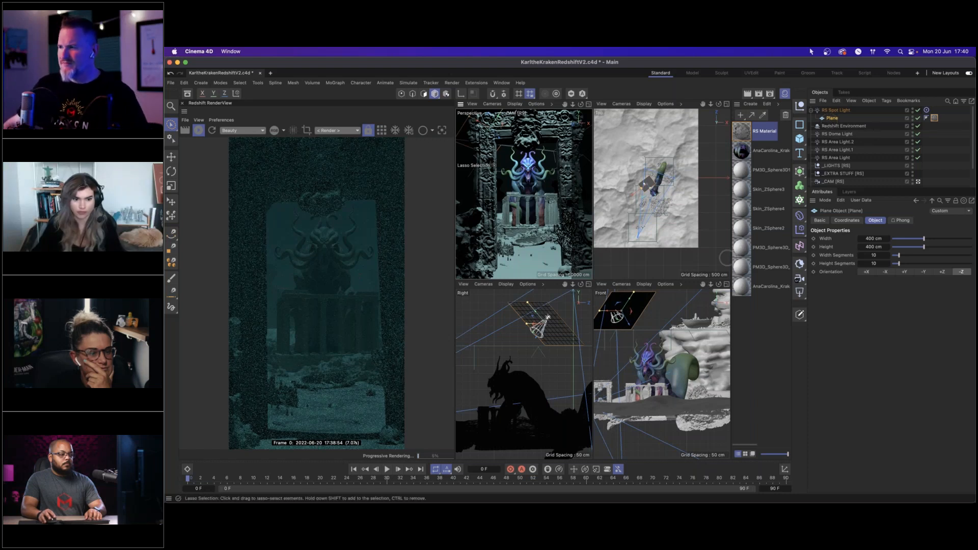
pyautogui.moveTo(630, 323); pyautogui.dragTo(636, 333)
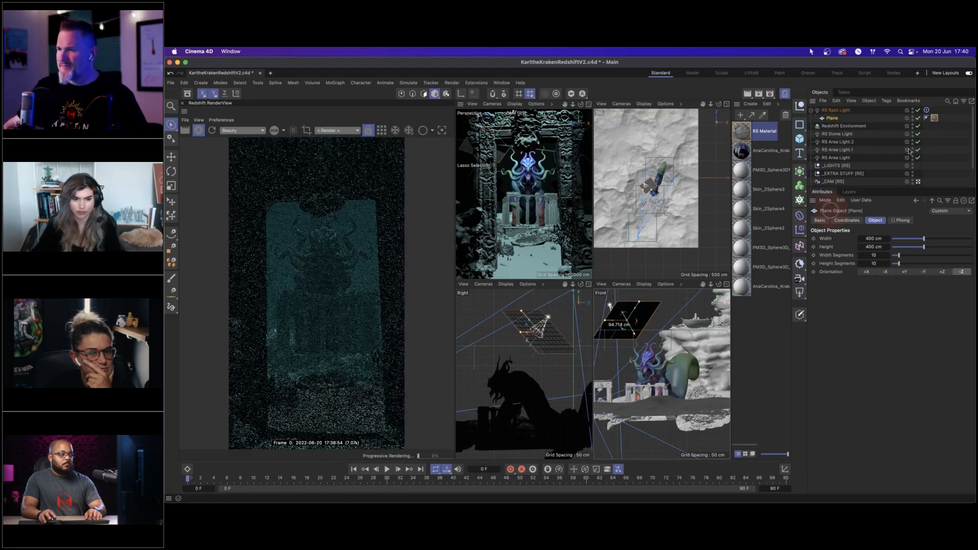
pyautogui.press('0')
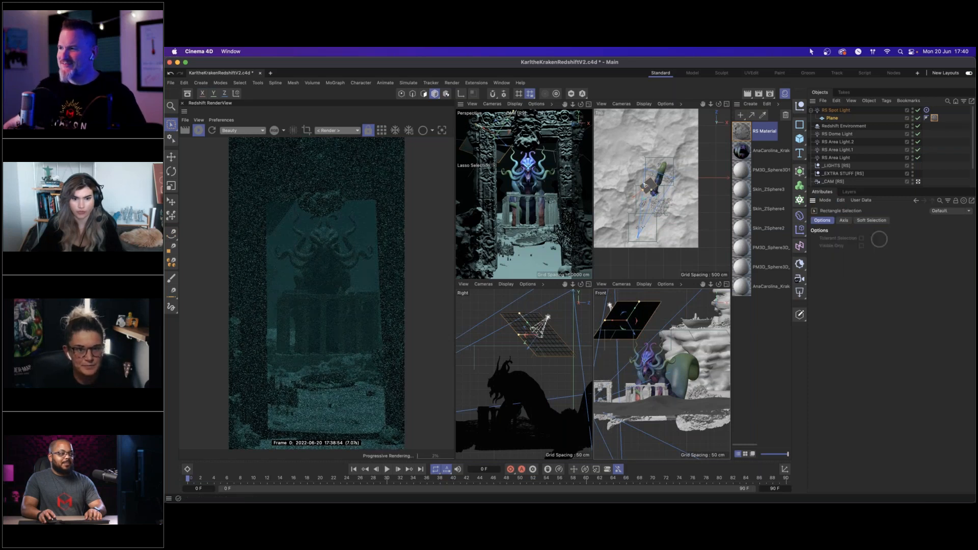
# Step: Set the plane's width and height to 100 cm
pyautogui.click(832, 118)
pyautogui.doubleClick(881, 238)
pyautogui.write('100')
pyautogui.press('Tab')
pyautogui.write('100')
pyautogui.press('Return')
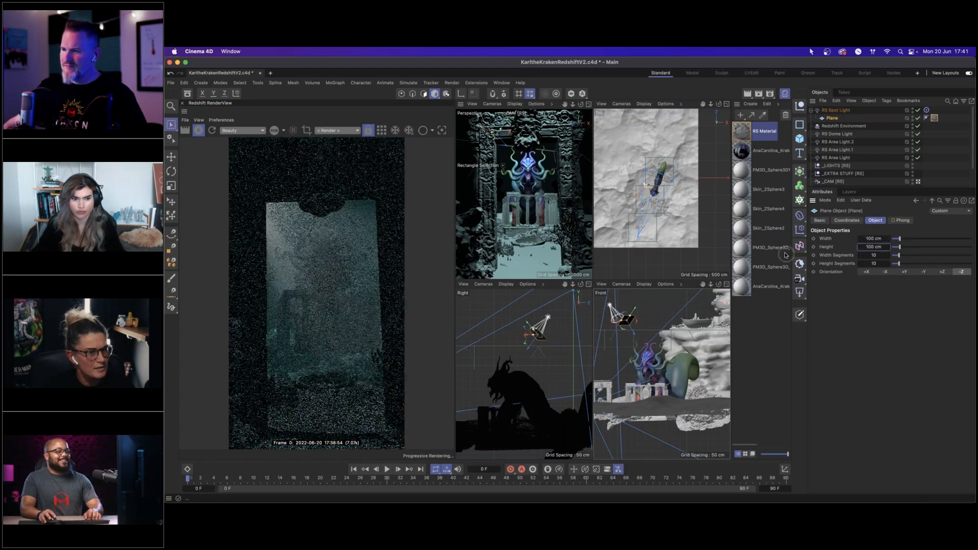
# Step: Reposition the smaller plane in the front view, just in front of the spot light's cone
pyautogui.moveTo(691, 192)
pyautogui.keyDown('alt'); pyautogui.mouseDown(button='right')
pyautogui.moveTo(655, 186)
pyautogui.moveTo(717, 167)
pyautogui.mouseUp(button='right'); pyautogui.keyUp('alt')
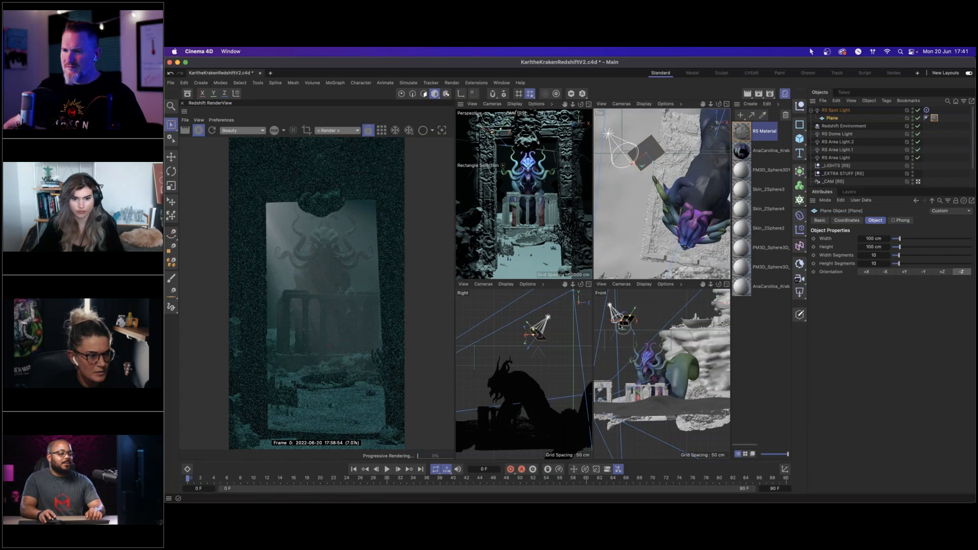
pyautogui.scroll(6, 654, 313)
pyautogui.moveTo(654, 312); pyautogui.dragTo(637, 320)
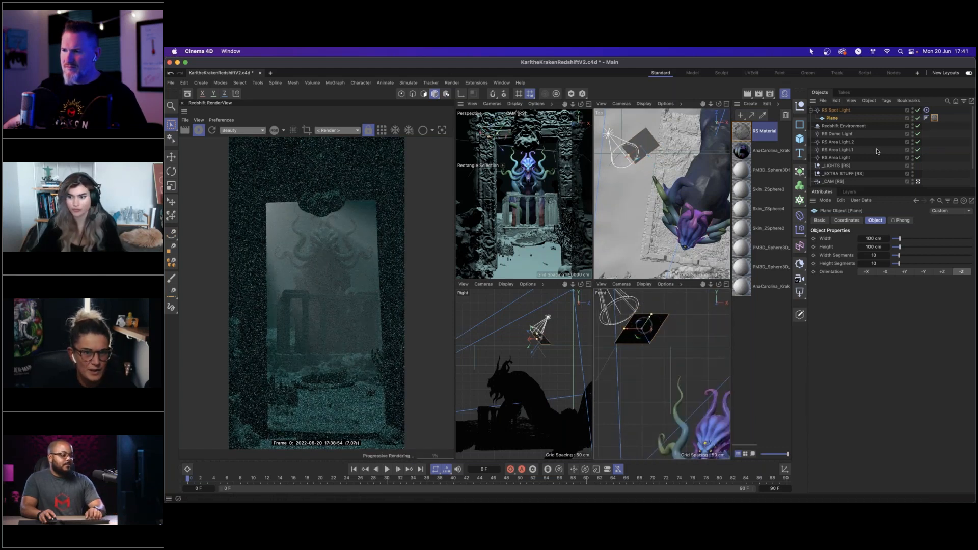
# Step: Set the plane's X and Y position to 0 to centre it on the light, and enlarge it to about 123 cm square
pyautogui.click(859, 221)
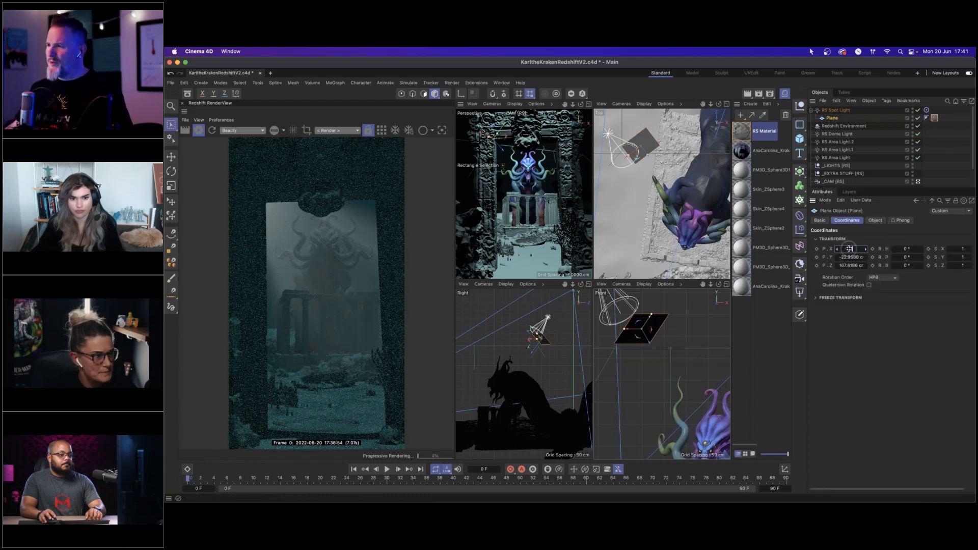
pyautogui.press('Tab')
pyautogui.write('0')
pyautogui.press('Return')
pyautogui.moveTo(634, 338); pyautogui.dragTo(703, 343)
pyautogui.press('t')
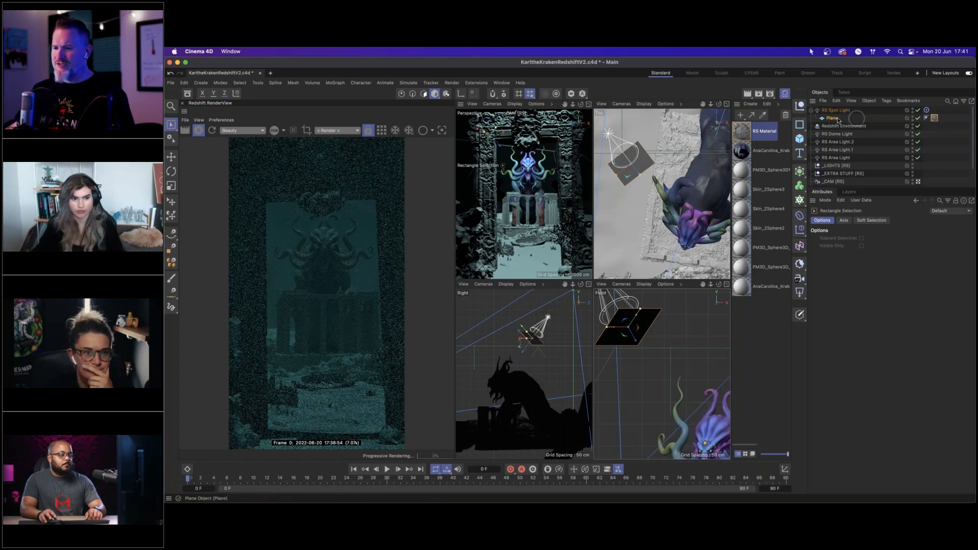
# Step: Review the RS Material and plane settings, stop the live render, and delete the plane under the RS Spot Light
pyautogui.click(750, 130)
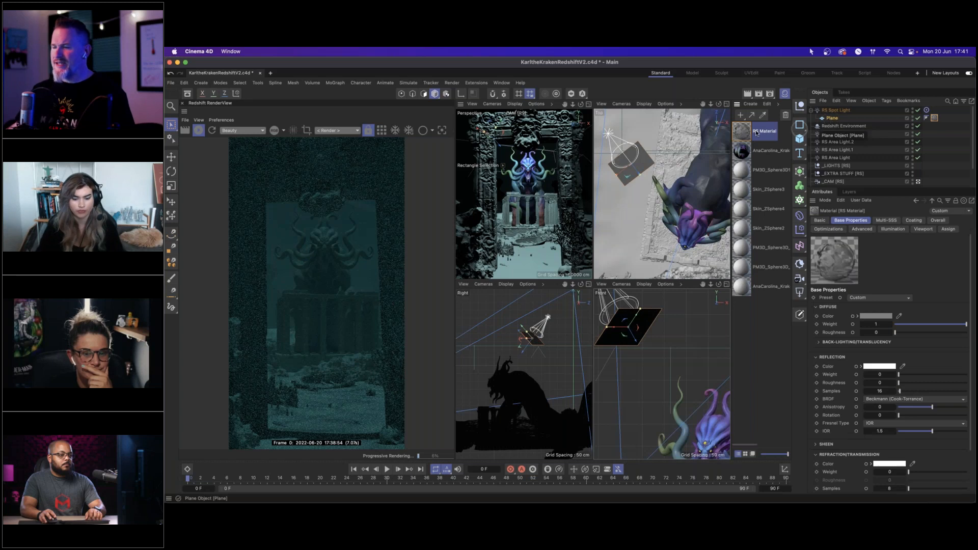
pyautogui.click(832, 118)
pyautogui.click(877, 220)
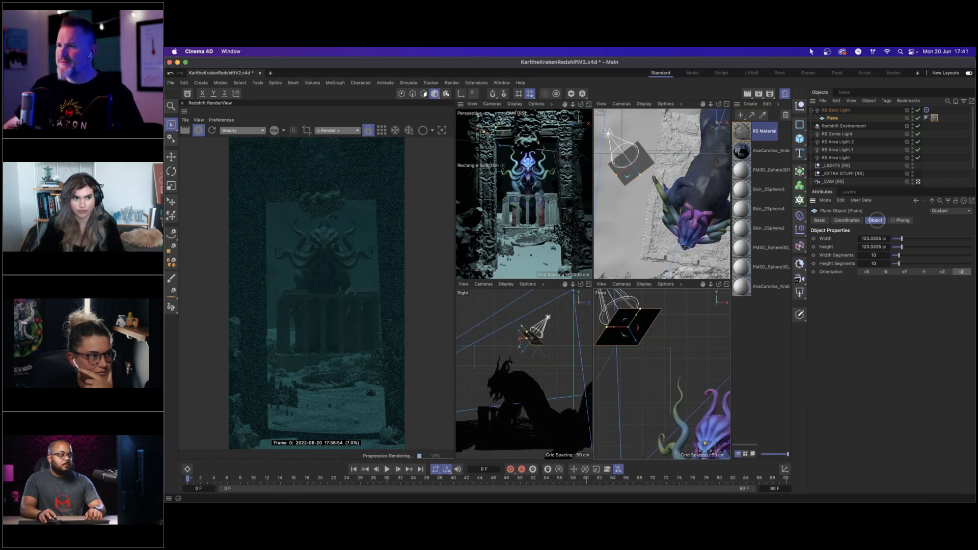
pyautogui.click(200, 132)
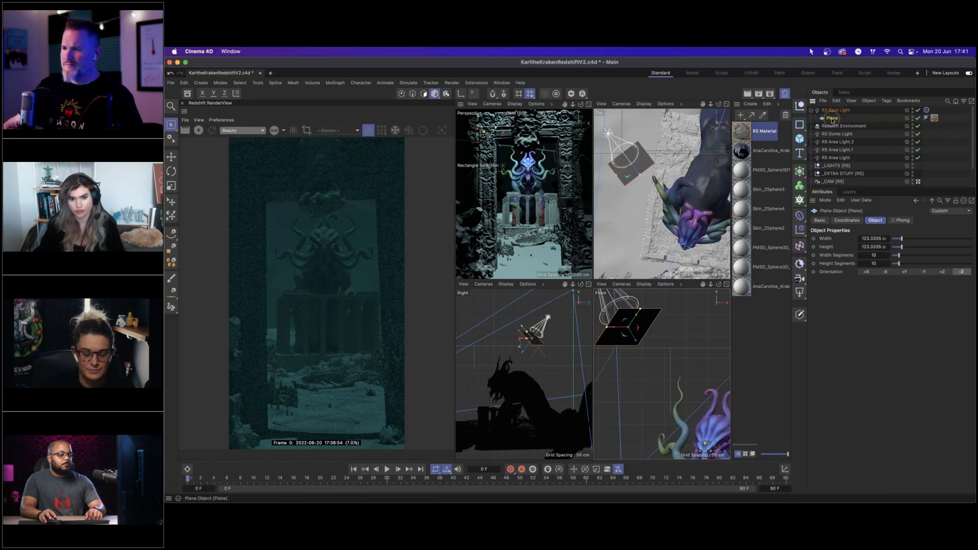
pyautogui.press('BackSpace')
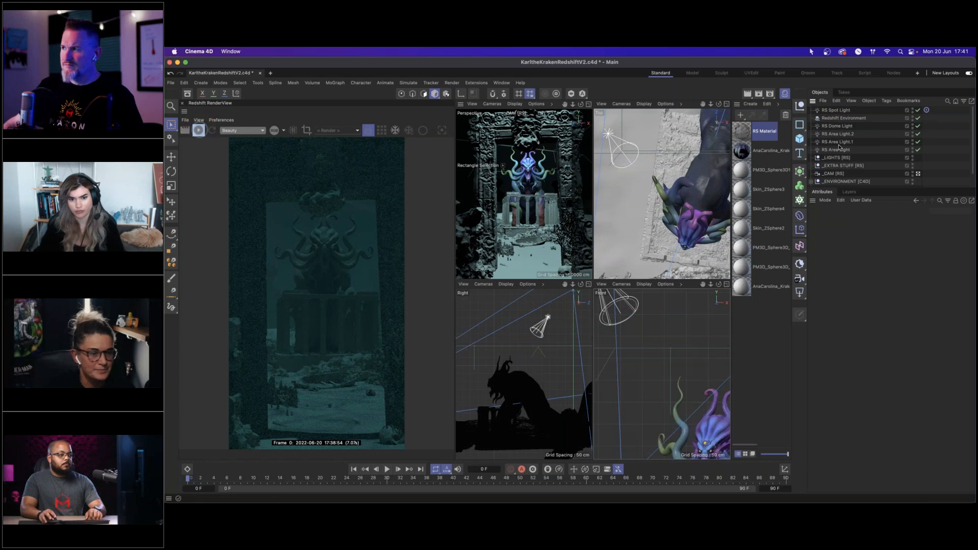
# Step: Load UnderwaterGobo.jpg from the Desktop as the RS Spot Light's color texture
pyautogui.click(840, 111)
pyautogui.click(832, 110)
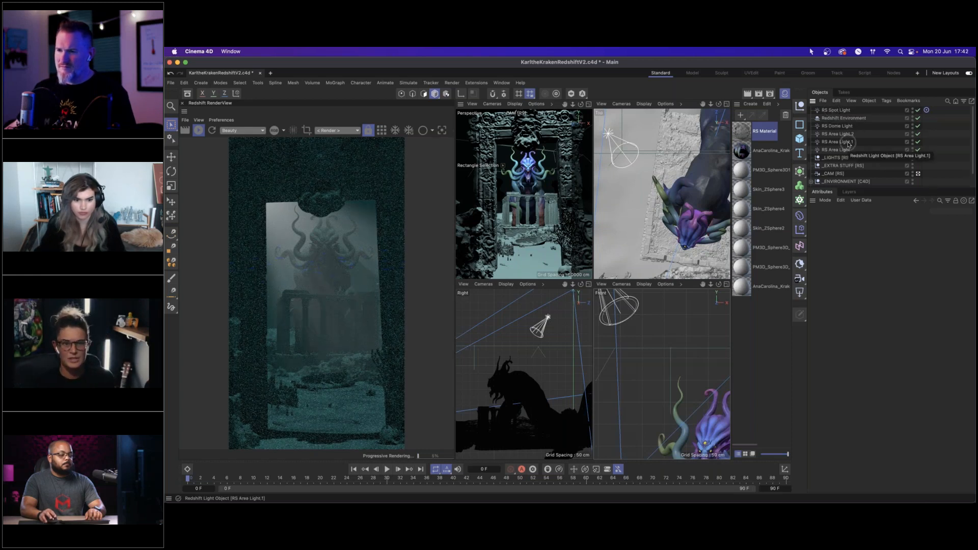
pyautogui.click(838, 111)
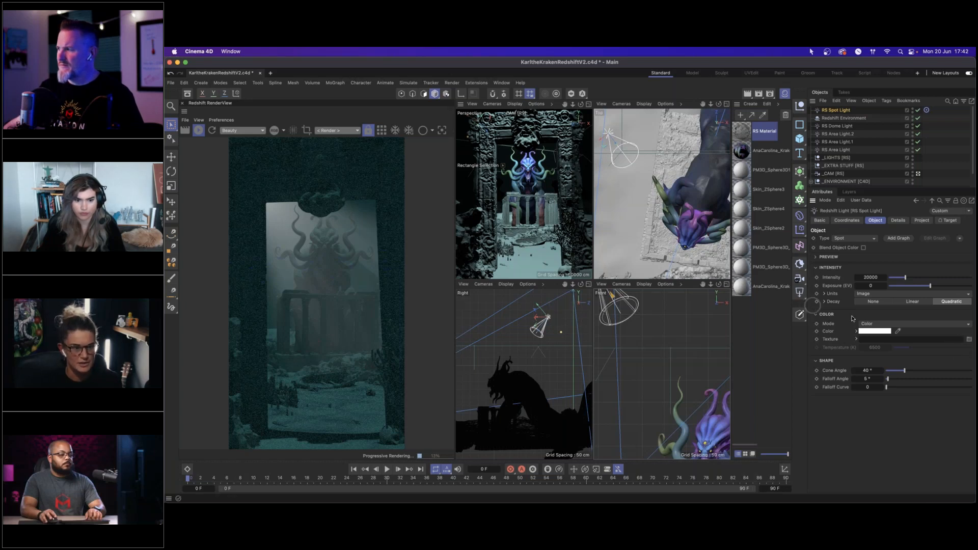
pyautogui.click(969, 339)
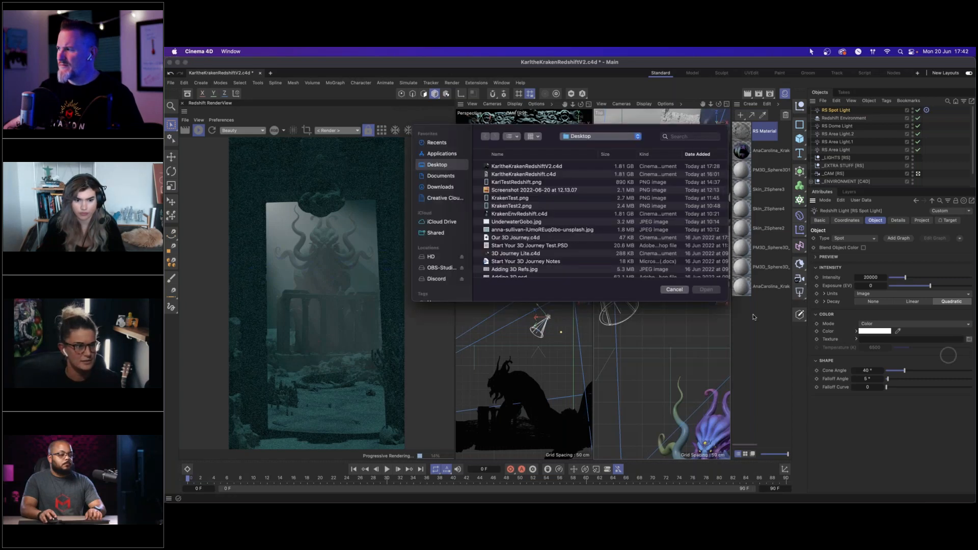
pyautogui.click(512, 221)
pyautogui.click(707, 289)
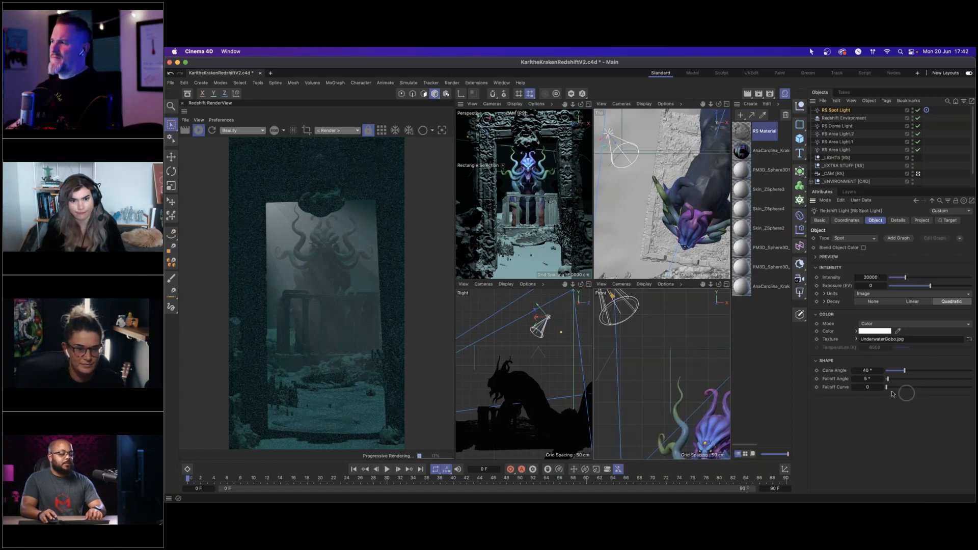
# Step: Try a cone angle of 50° on the spot light, and set it back to 40°
pyautogui.click(868, 371)
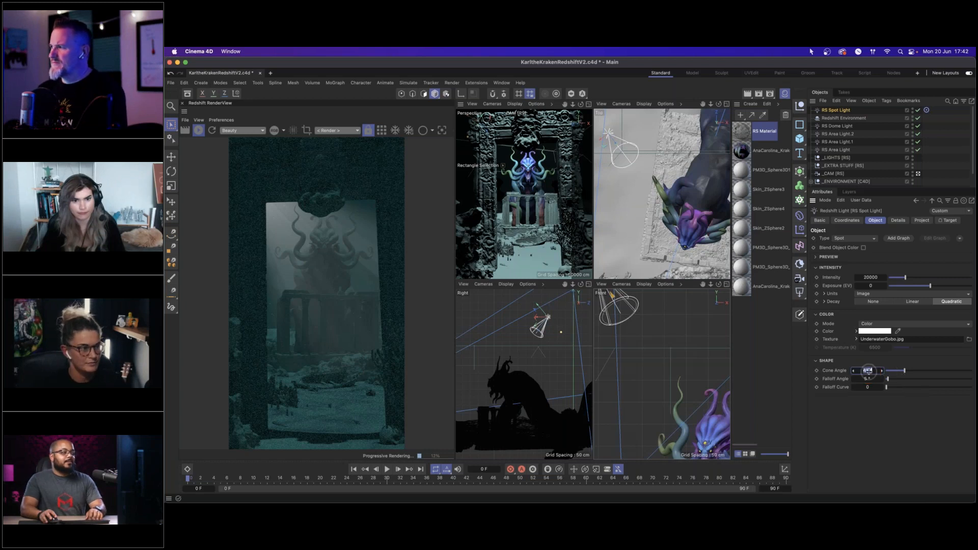
pyautogui.write('50')
pyautogui.press('Return')
pyautogui.click(873, 371)
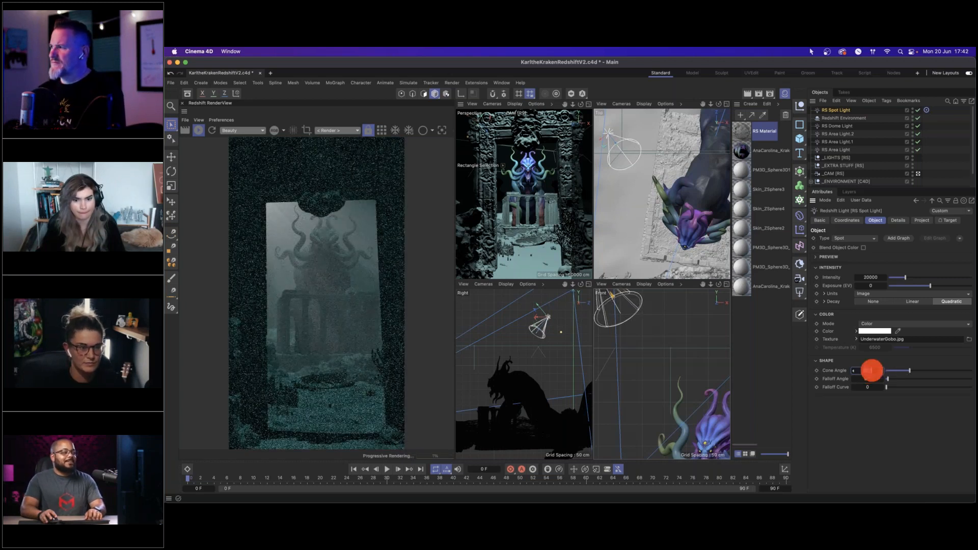
pyautogui.write('40')
pyautogui.press('Return')
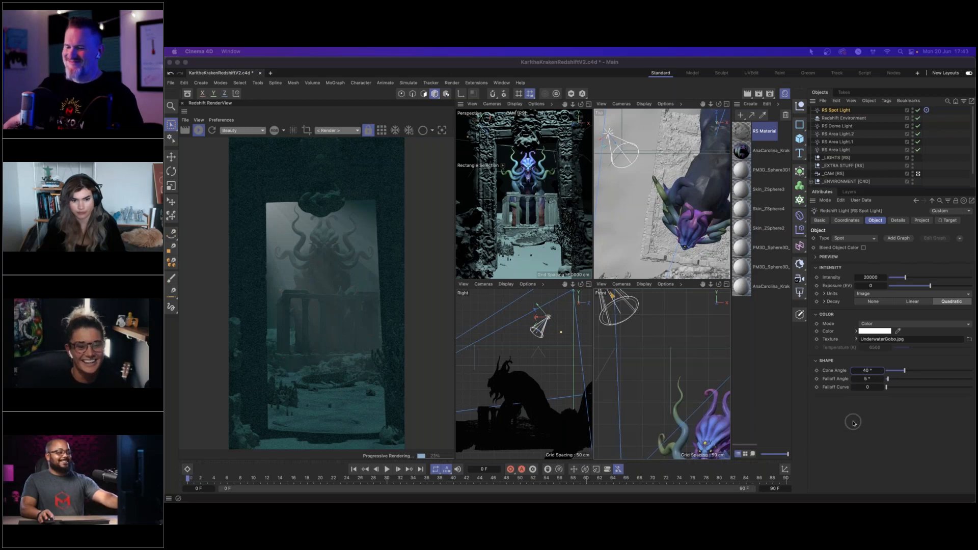
# Step: Set the spot light's color to hex 779993
pyautogui.click(856, 331)
pyautogui.click(955, 340)
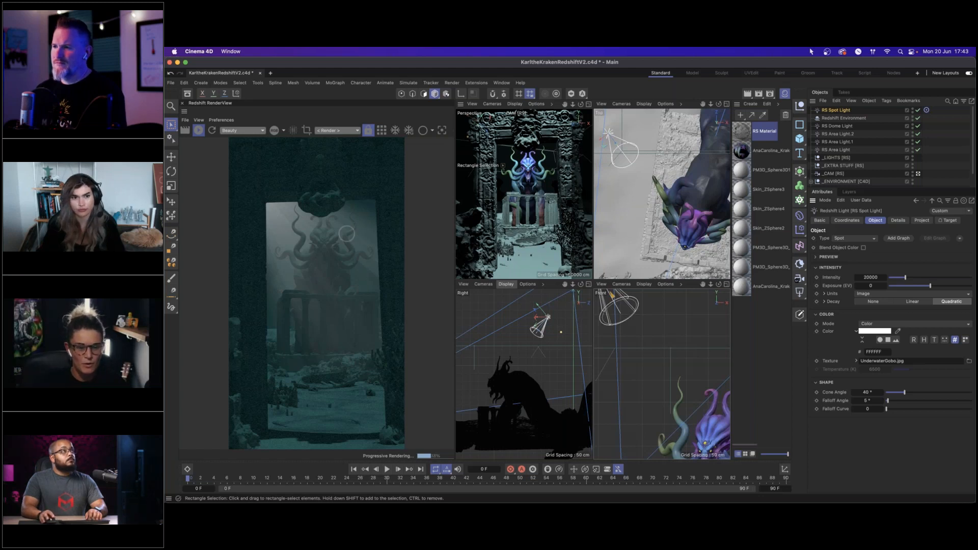
pyautogui.click(883, 350)
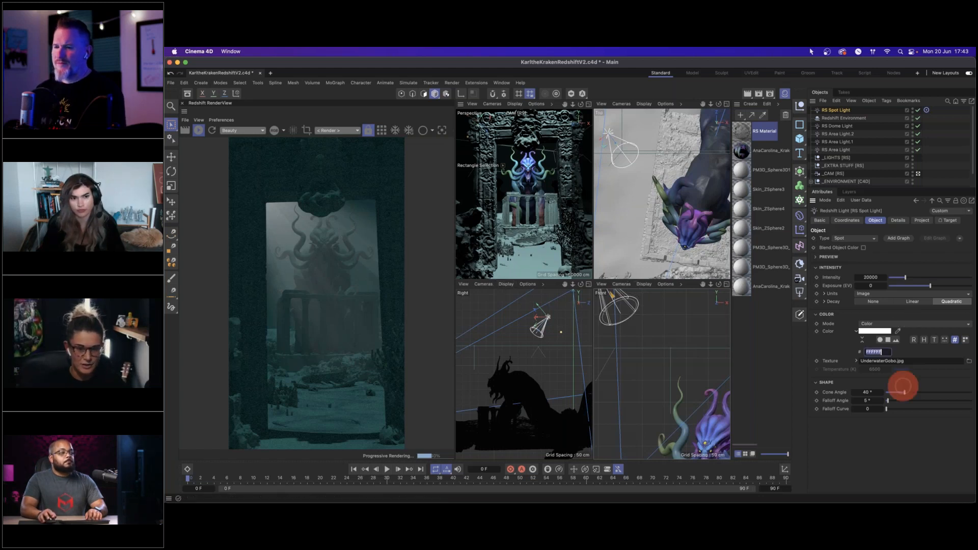
pyautogui.write('779993')
pyautogui.click(907, 445)
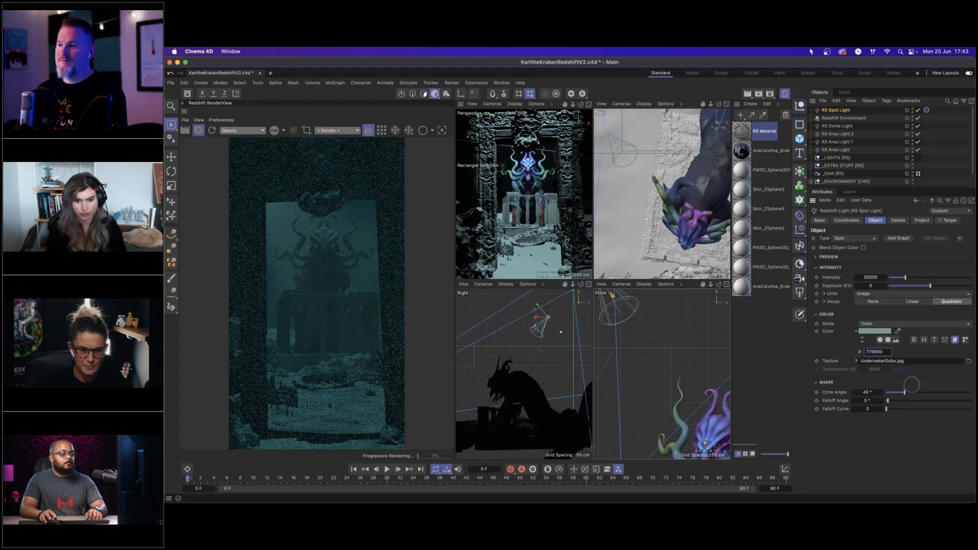
# Step: Set the spot light's intensity to 30000
pyautogui.click(871, 277)
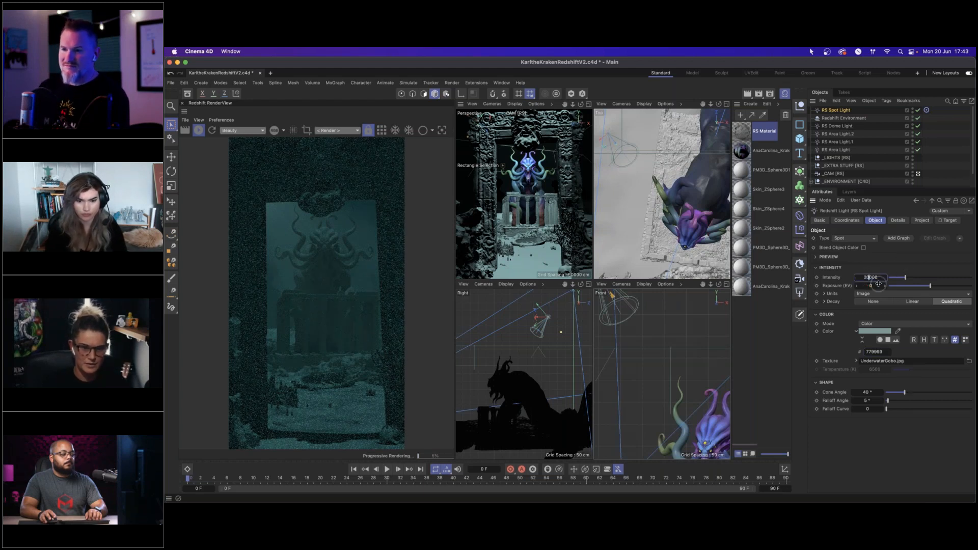
pyautogui.write('30000')
pyautogui.press('Return')
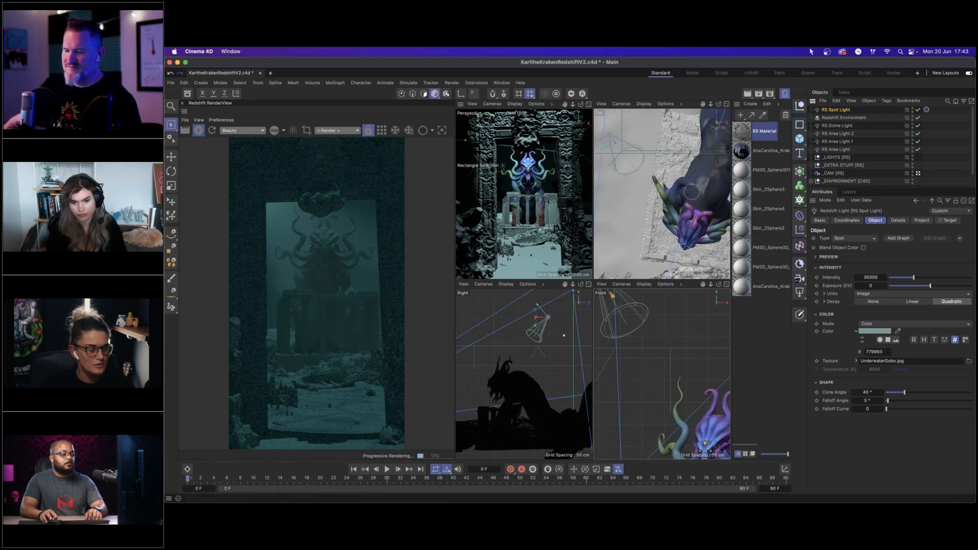
# Step: Stop the live render and show the kraken material's color settings
pyautogui.click(199, 132)
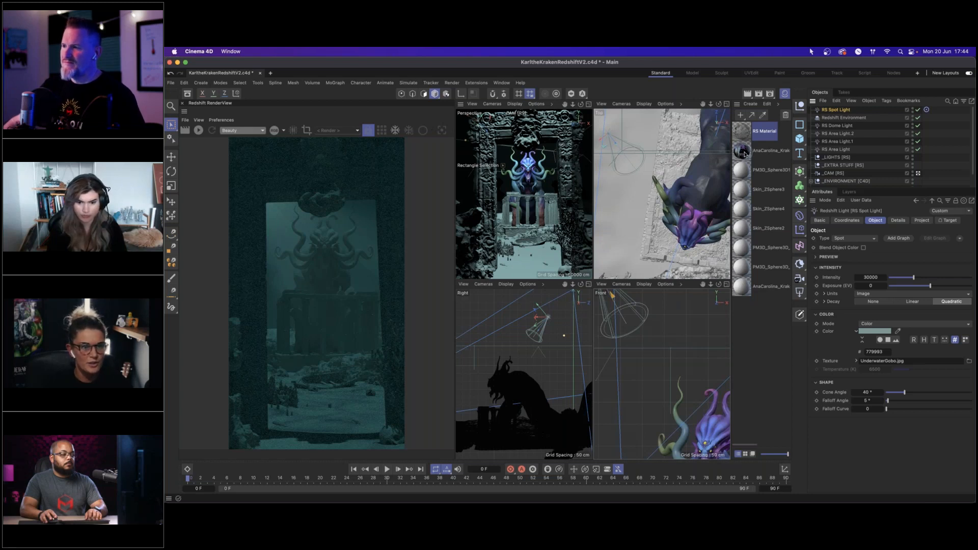
pyautogui.click(743, 151)
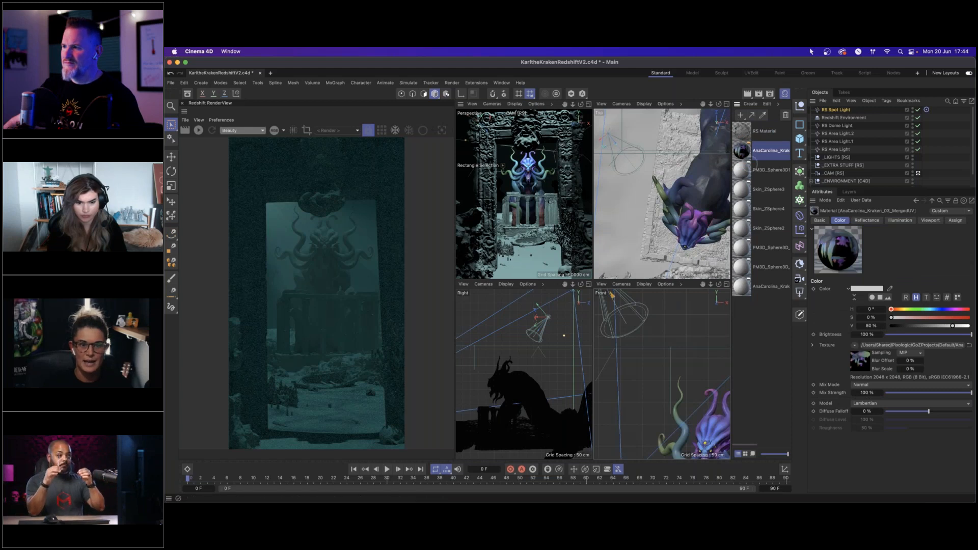
# Step: Examine the kraken material's color channel and texture in the Material Editor, and close the editor
pyautogui.doubleClick(743, 151)
pyautogui.click(714, 146)
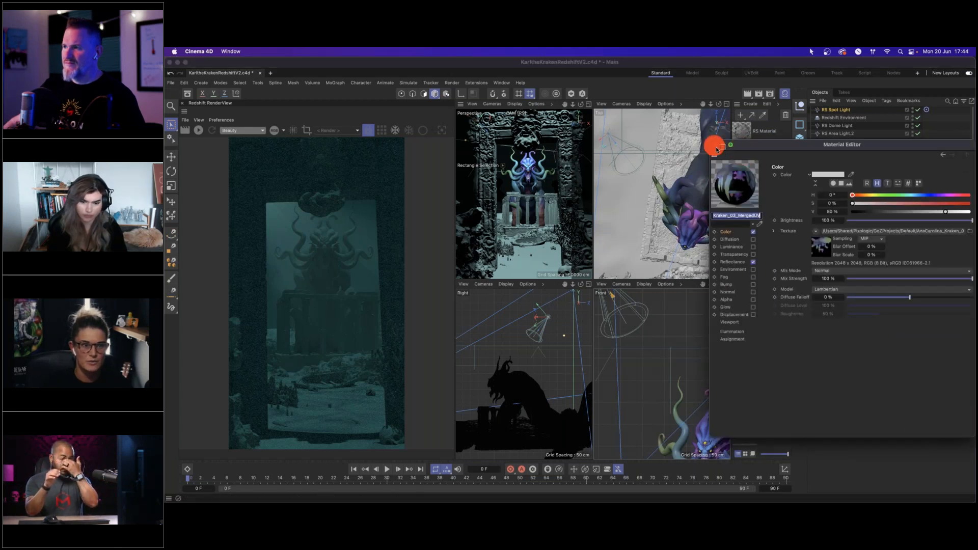
pyautogui.doubleClick(743, 151)
pyautogui.click(726, 231)
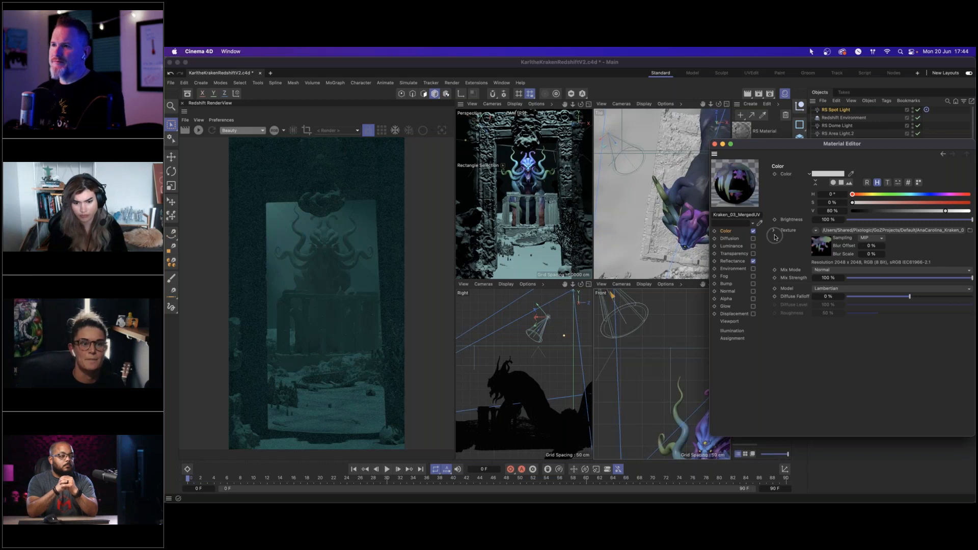
pyautogui.click(757, 133)
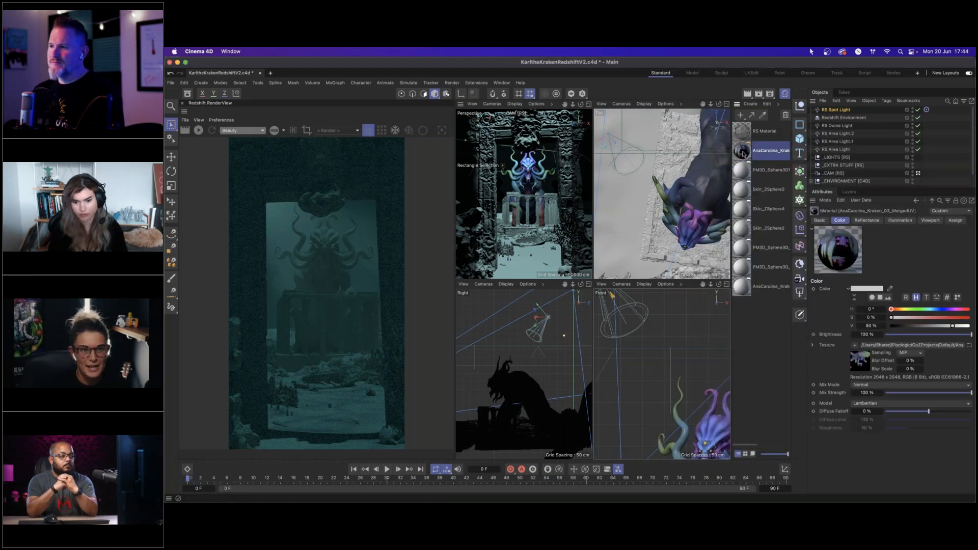
# Step: Convert and replace the selected kraken material with a Redshift material
pyautogui.click(778, 104)
pyautogui.moveTo(791, 119)
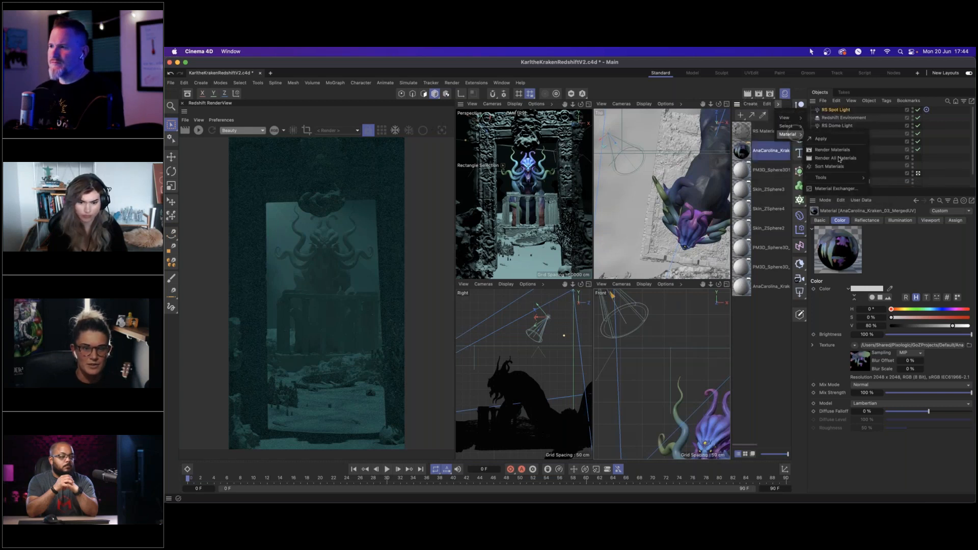
pyautogui.moveTo(827, 181)
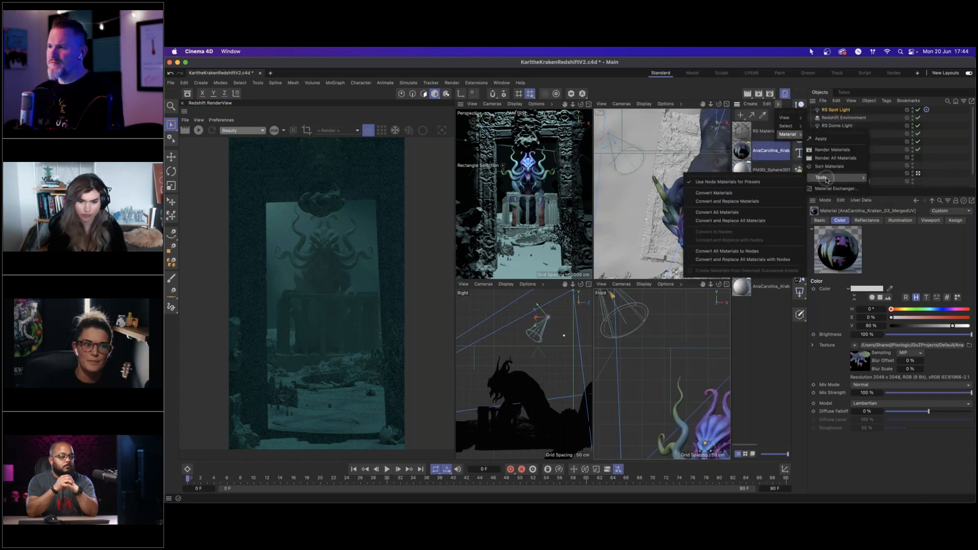
pyautogui.click(737, 201)
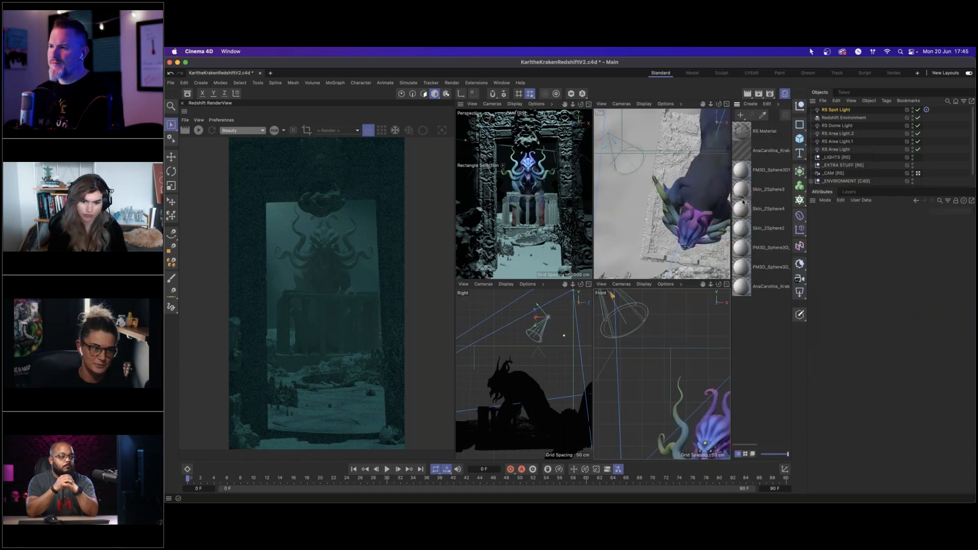
# Step: Open the converted kraken material's shader graph, move the Diffuse texture node away from the RS Material node, and close the graph
pyautogui.doubleClick(743, 154)
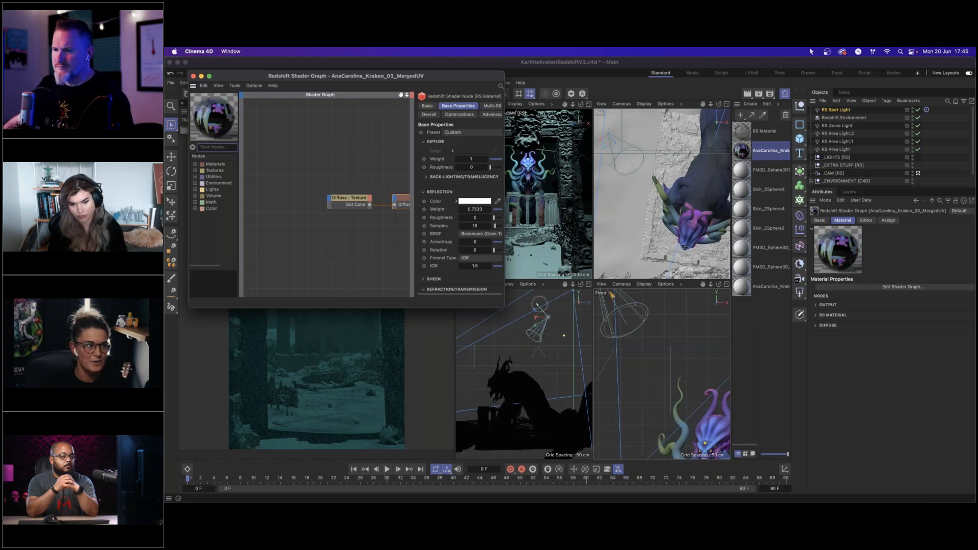
pyautogui.moveTo(498, 307); pyautogui.dragTo(702, 337)
pyautogui.moveTo(437, 213); pyautogui.dragTo(380, 209)
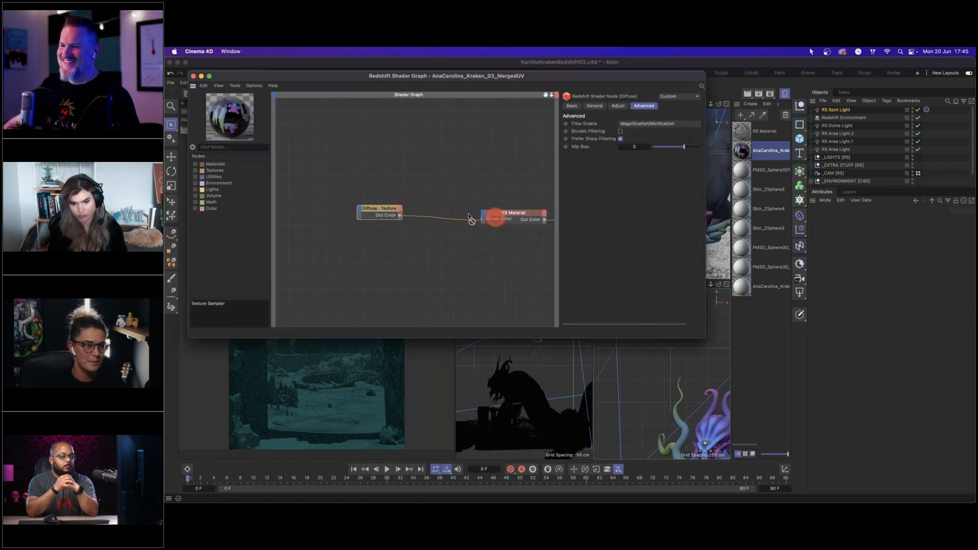
pyautogui.click(194, 77)
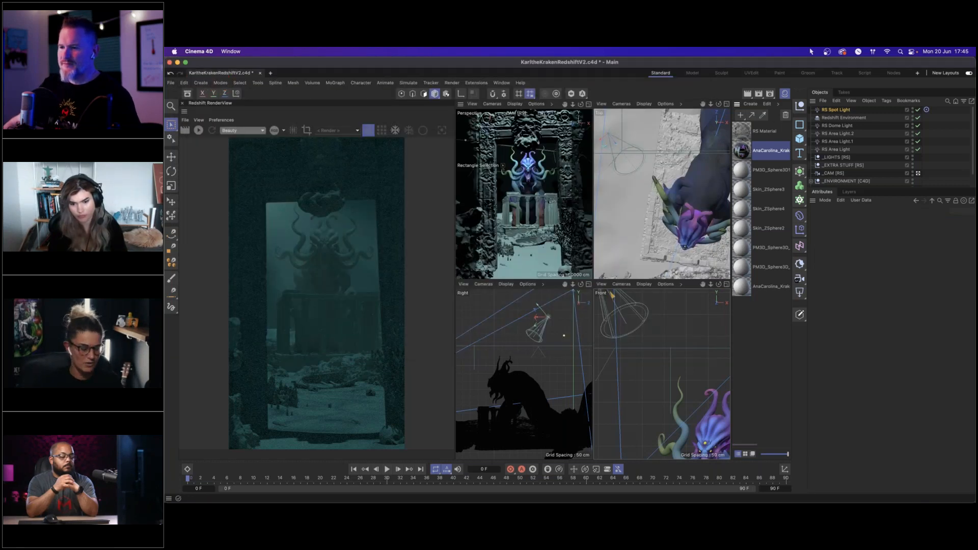
# Step: Undo the kraken material's Redshift conversion and check the original material in the Material Editor
pyautogui.press('super+z')
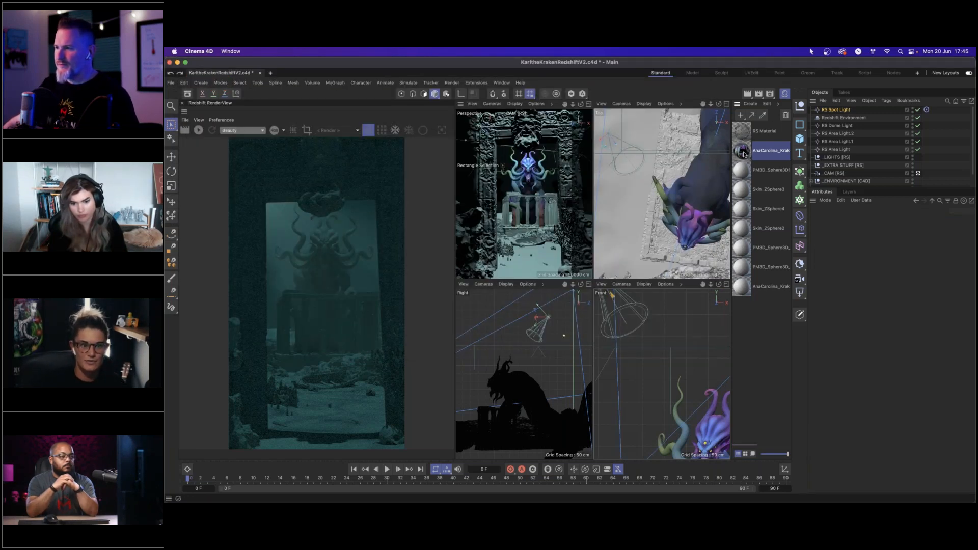
pyautogui.press('super+z')
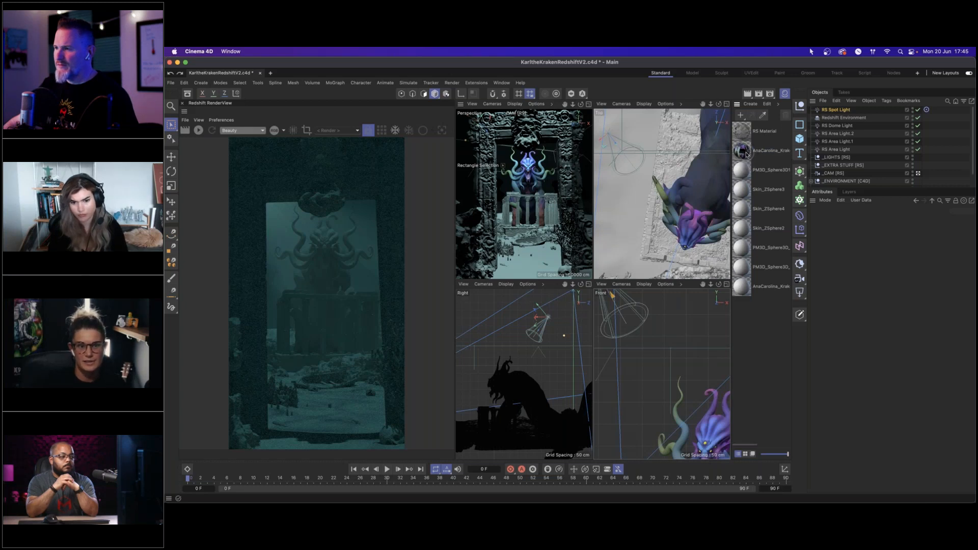
pyautogui.click(746, 155)
pyautogui.doubleClick(743, 154)
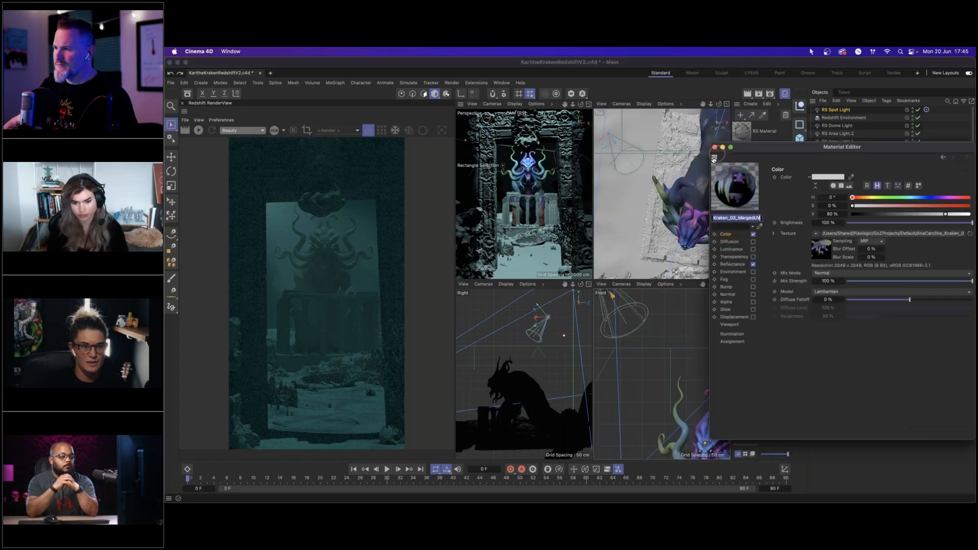
pyautogui.click(715, 147)
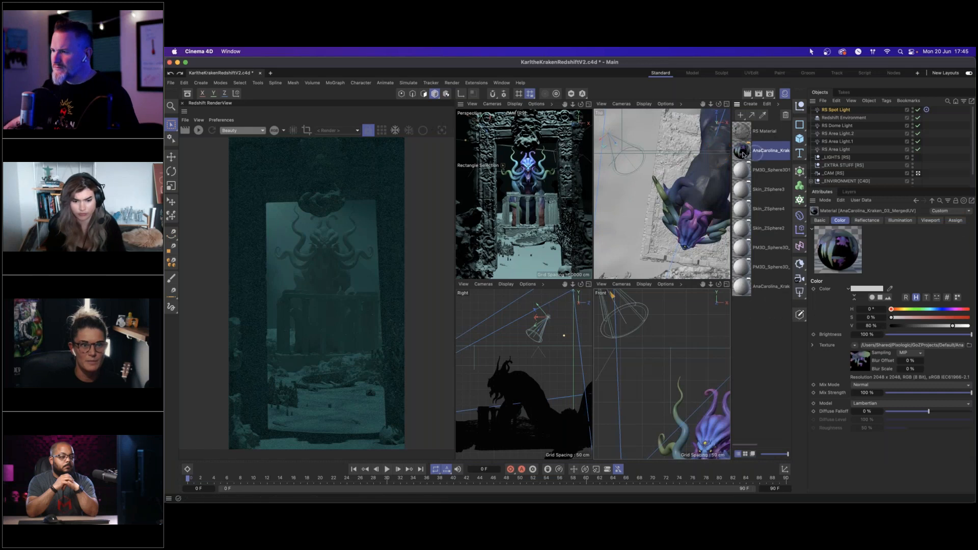
pyautogui.click(773, 105)
pyautogui.click(778, 104)
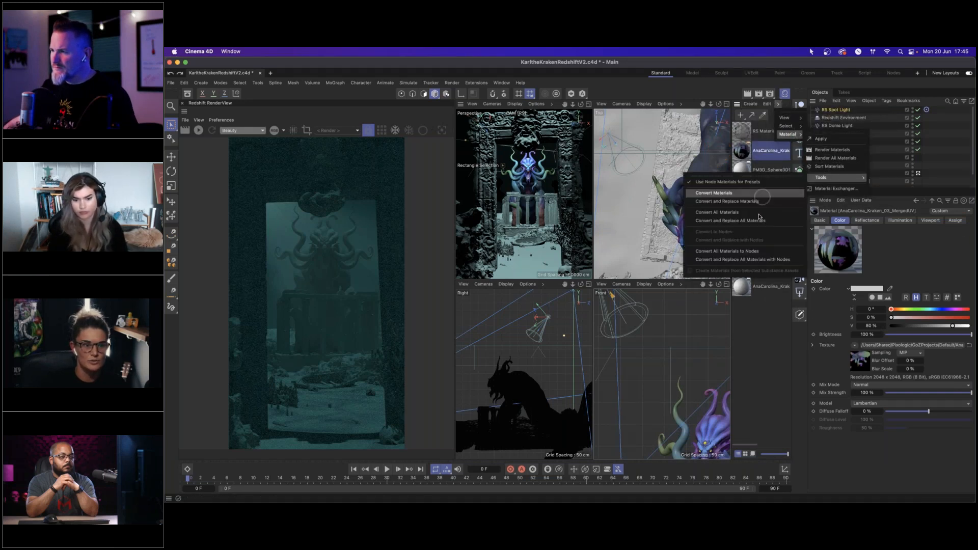
pyautogui.click(750, 252)
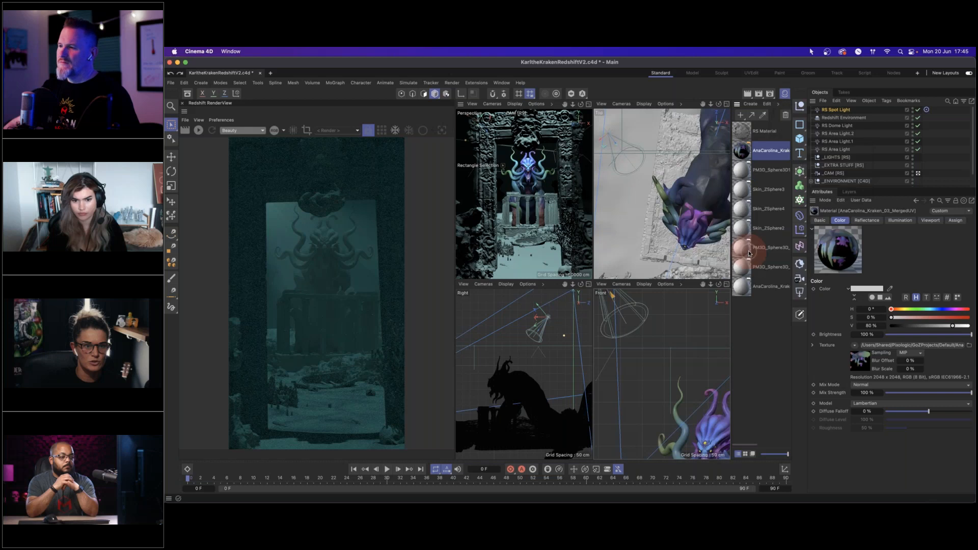
pyautogui.click(761, 197)
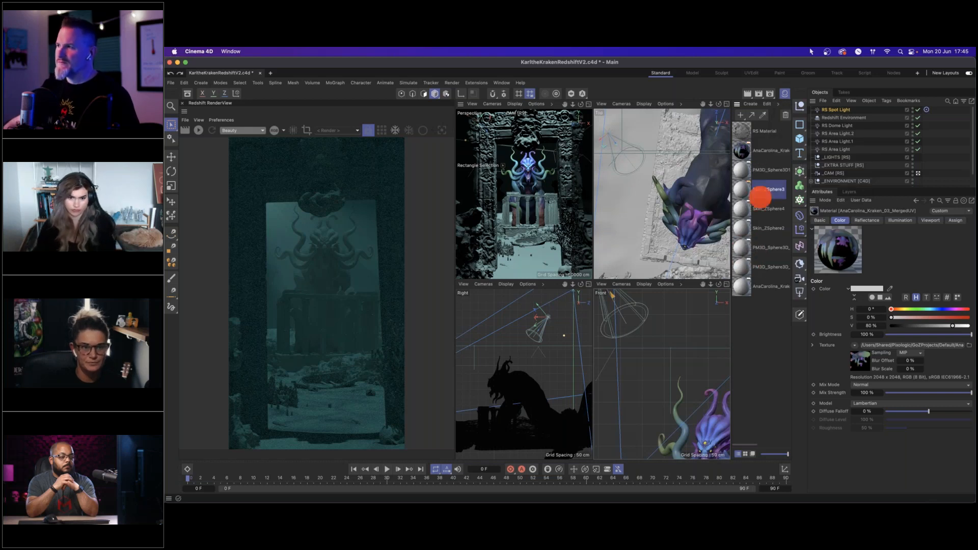
pyautogui.rightClick(744, 153)
pyautogui.click(776, 119)
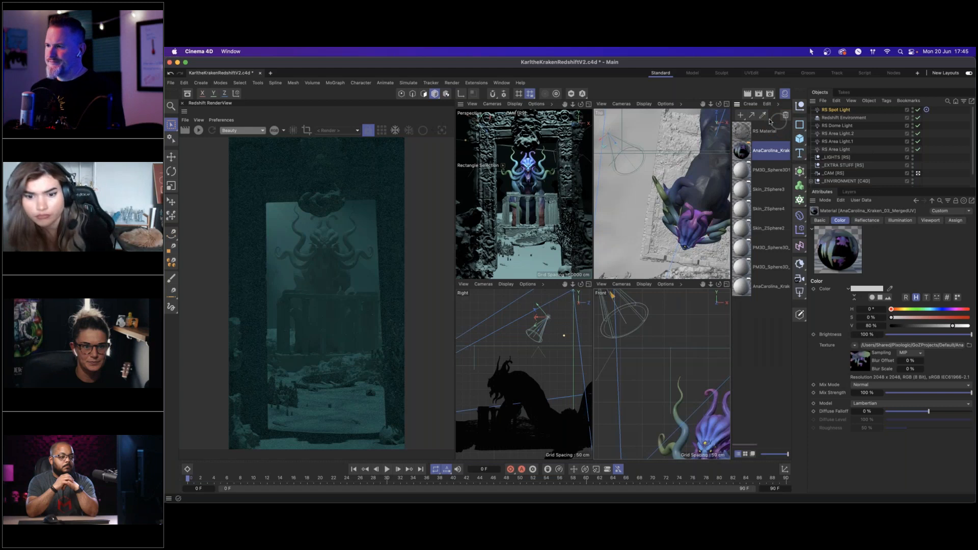
pyautogui.click(751, 104)
pyautogui.moveTo(784, 142)
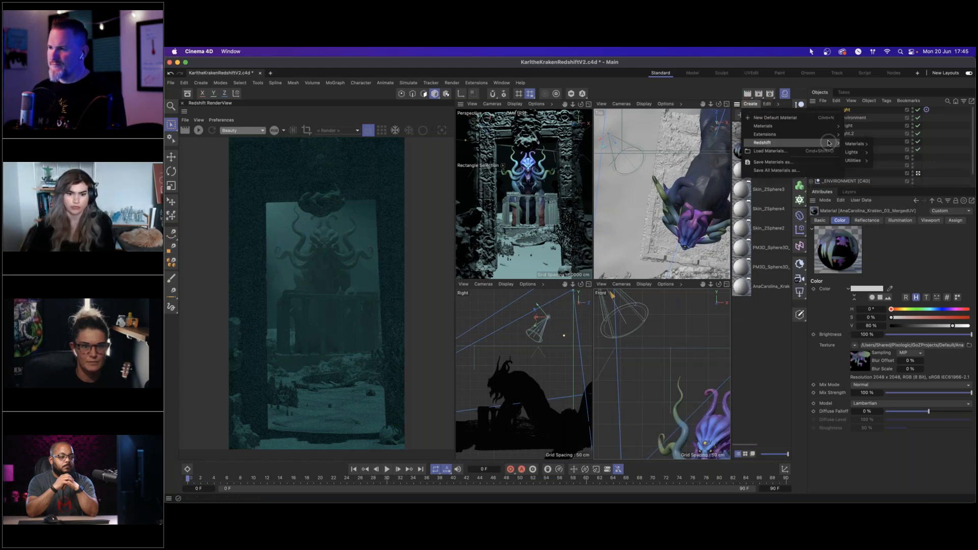
# Step: Convert the kraken material to Redshift again, replacing the standard material
pyautogui.click(778, 104)
pyautogui.moveTo(788, 134)
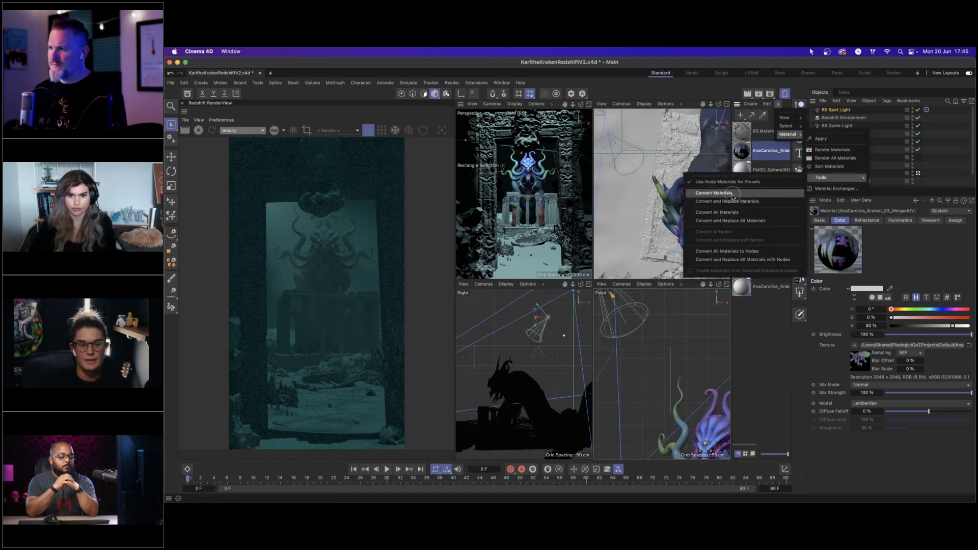
pyautogui.click(734, 196)
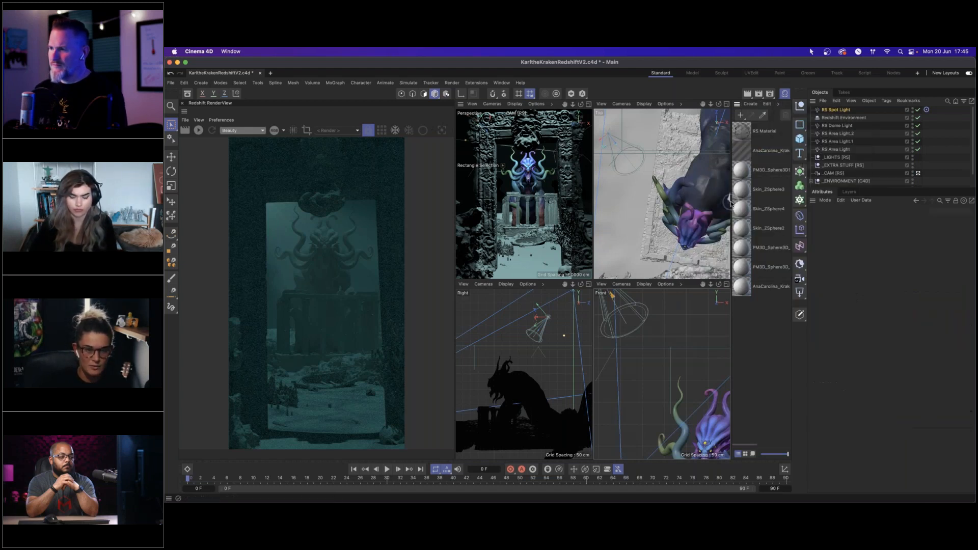
# Step: Enlarge the kraken material's shader graph and spread out its Diffuse texture, RS Material and Output nodes
pyautogui.doubleClick(744, 151)
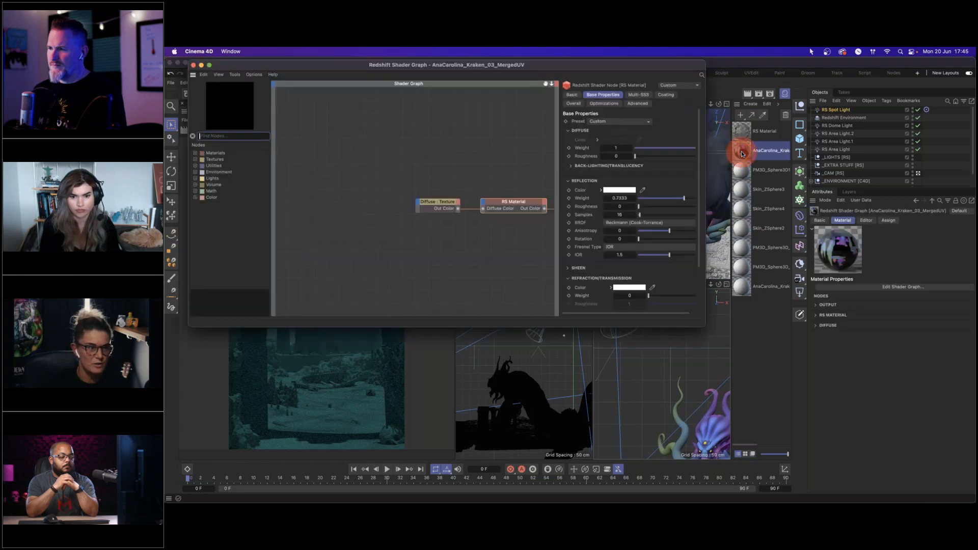
pyautogui.moveTo(705, 326); pyautogui.dragTo(834, 391)
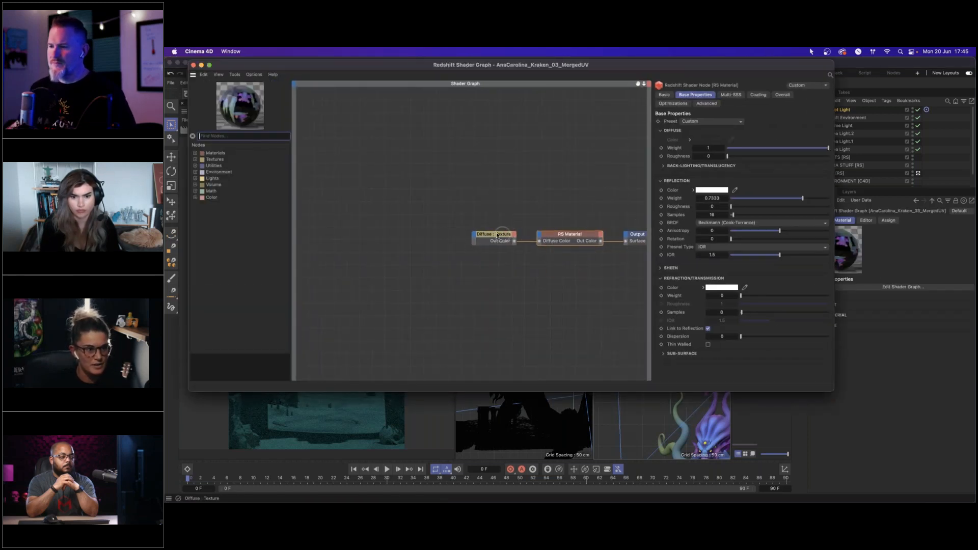
pyautogui.moveTo(501, 234); pyautogui.dragTo(432, 216)
pyautogui.moveTo(573, 235); pyautogui.dragTo(523, 207)
pyautogui.moveTo(634, 235); pyautogui.dragTo(594, 200)
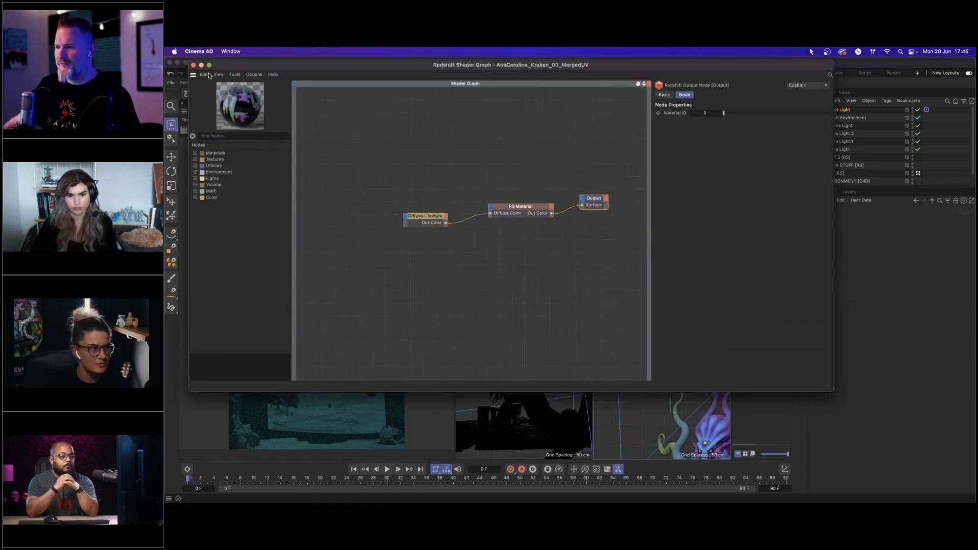
pyautogui.click(193, 65)
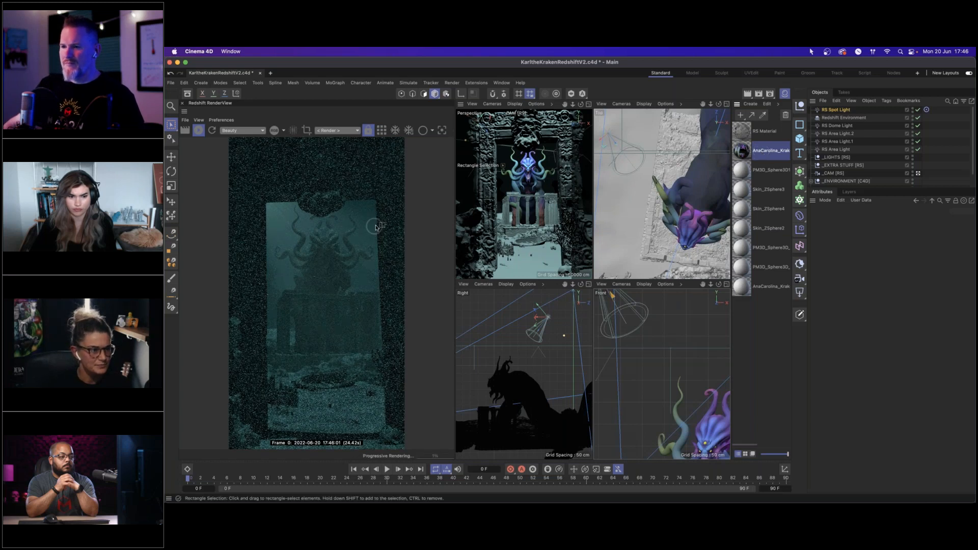
# Step: Reopen the kraken material's shader graph and check the Diffuse texture node's image settings
pyautogui.doubleClick(742, 151)
pyautogui.moveTo(424, 216); pyautogui.dragTo(390, 198)
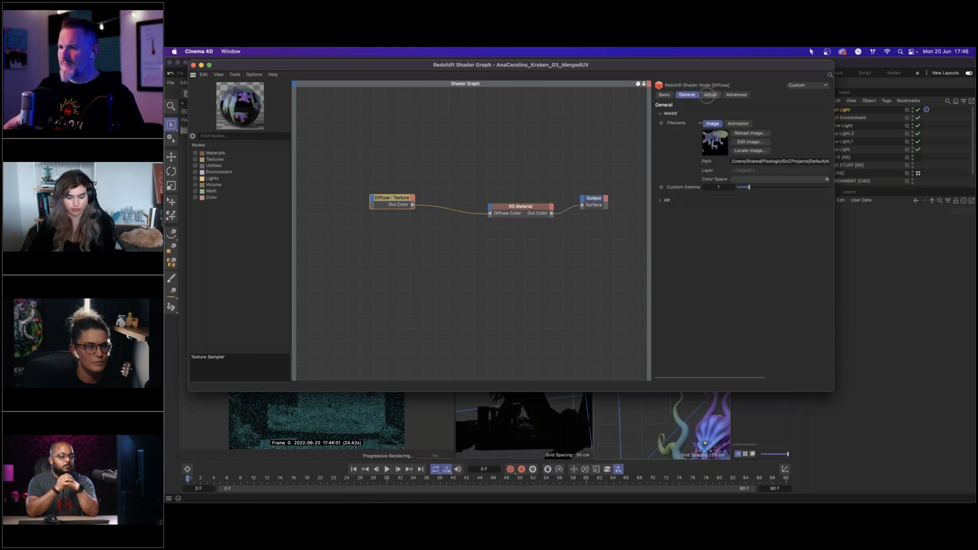
pyautogui.click(194, 64)
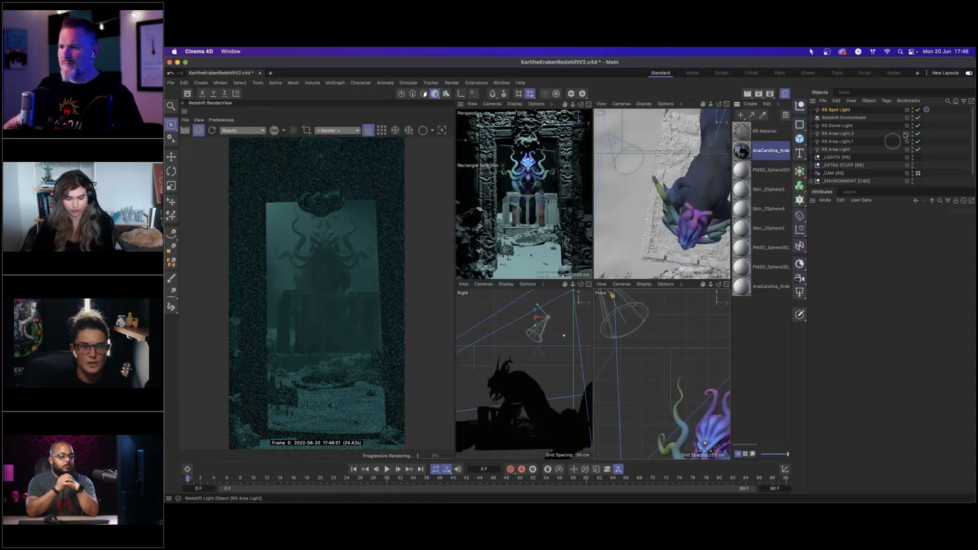
# Step: Disable the Redshift Environment object
pyautogui.click(918, 117)
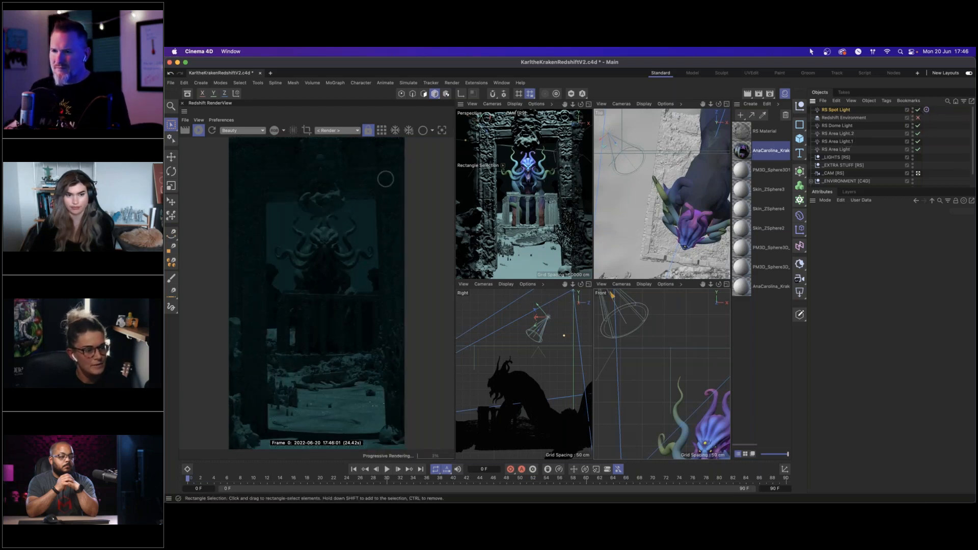
# Step: Switch to Finder, view the kraken's diffuse texture image in Preview, and close the image
pyautogui.click(187, 490)
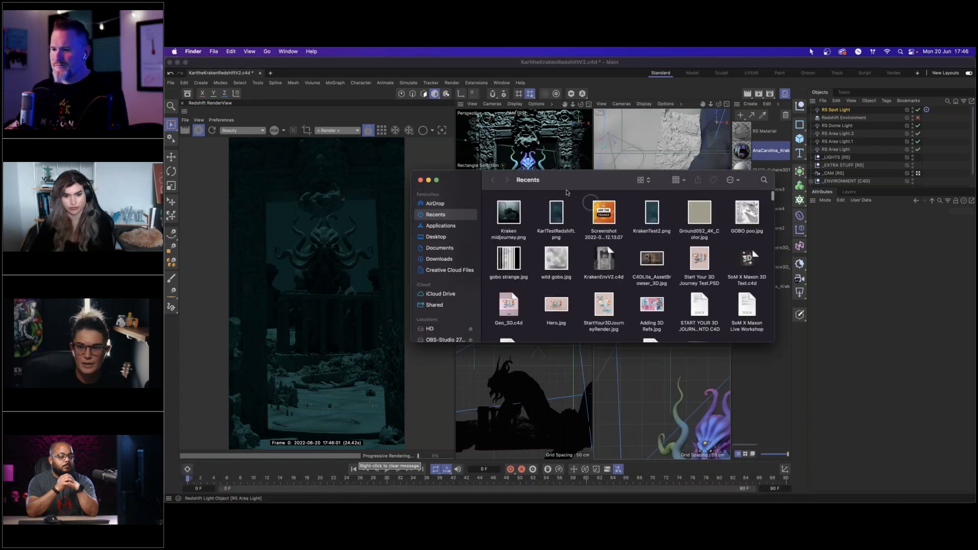
pyautogui.moveTo(554, 180); pyautogui.dragTo(554, 48)
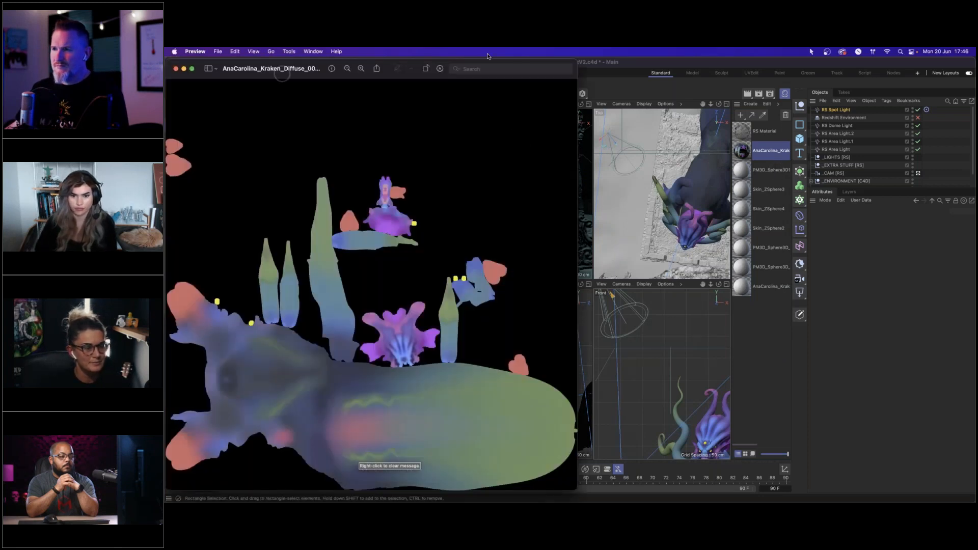
pyautogui.moveTo(269, 64); pyautogui.dragTo(501, 56)
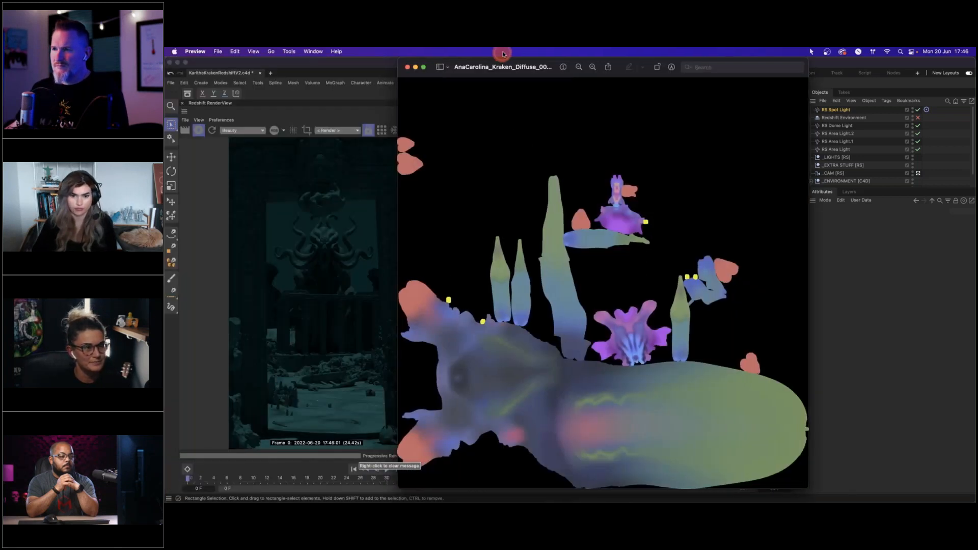
pyautogui.click(408, 69)
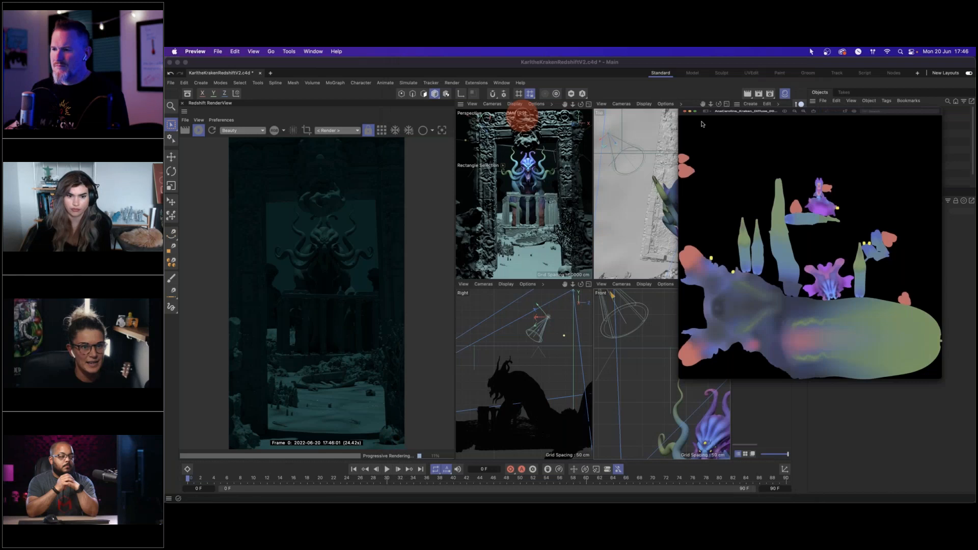
# Step: Create a new Redshift material and spread out its RS Material and Output nodes in the Node Editor
pyautogui.doubleClick(754, 308)
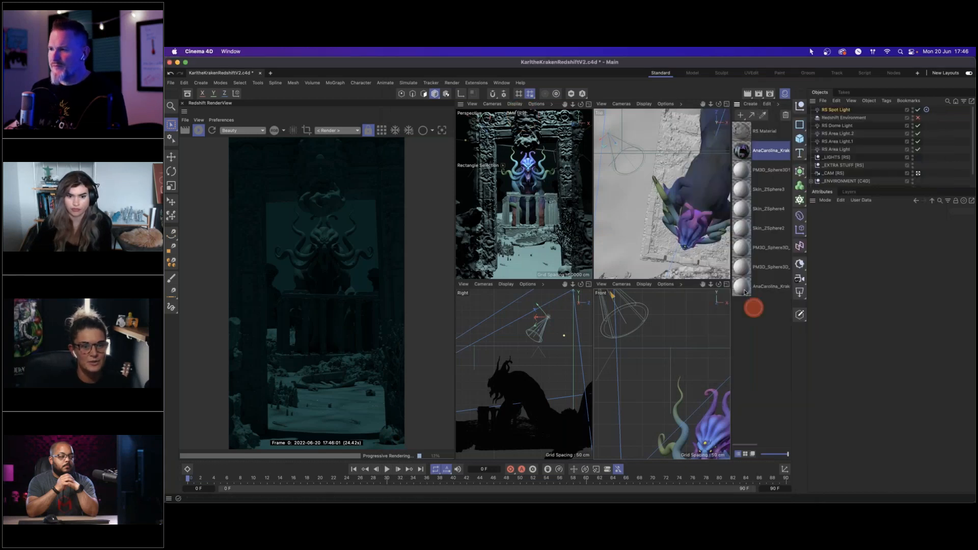
pyautogui.doubleClick(740, 131)
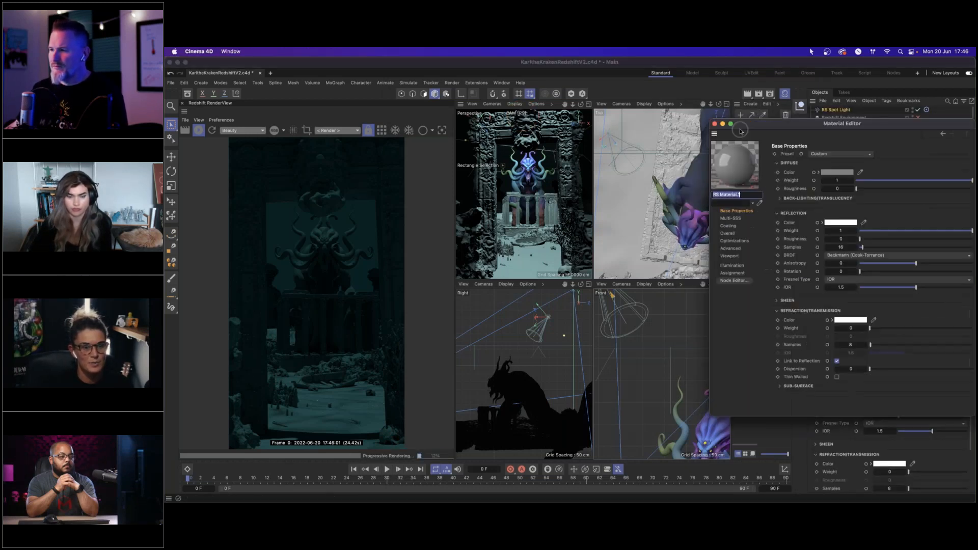
pyautogui.click(738, 280)
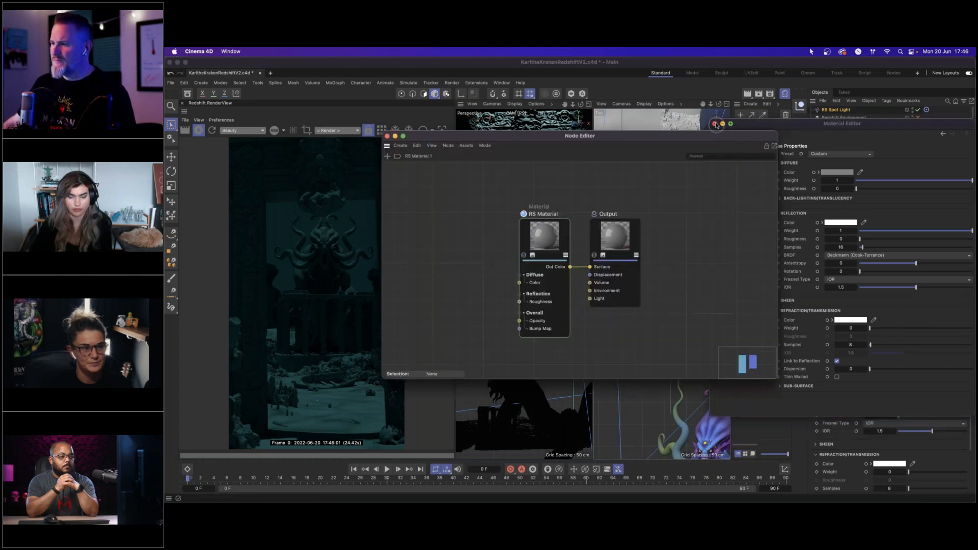
pyautogui.click(715, 124)
pyautogui.click(704, 224)
pyautogui.moveTo(545, 240); pyautogui.dragTo(617, 221)
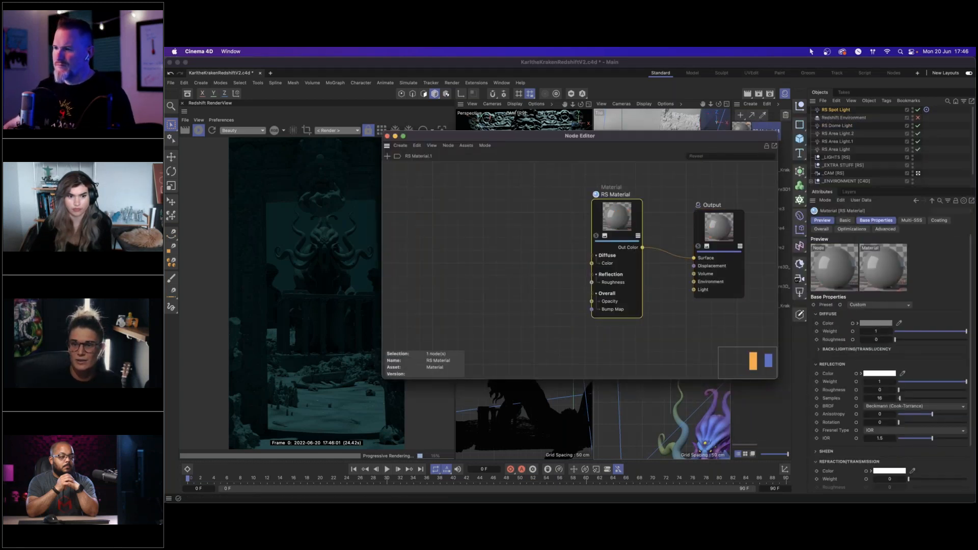
# Step: Add the AnaCarolina_Kraken_Diffuse_00 texture to the new material without copying it to the project, and connect it to the RS Material's Diffuse Color
pyautogui.moveTo(975, 230); pyautogui.dragTo(522, 219)
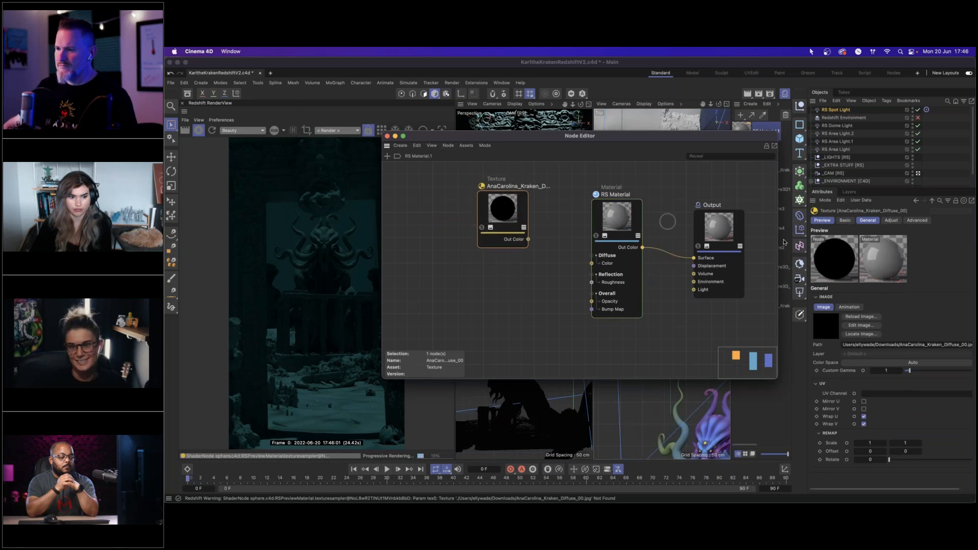
pyautogui.moveTo(975, 357); pyautogui.dragTo(898, 348)
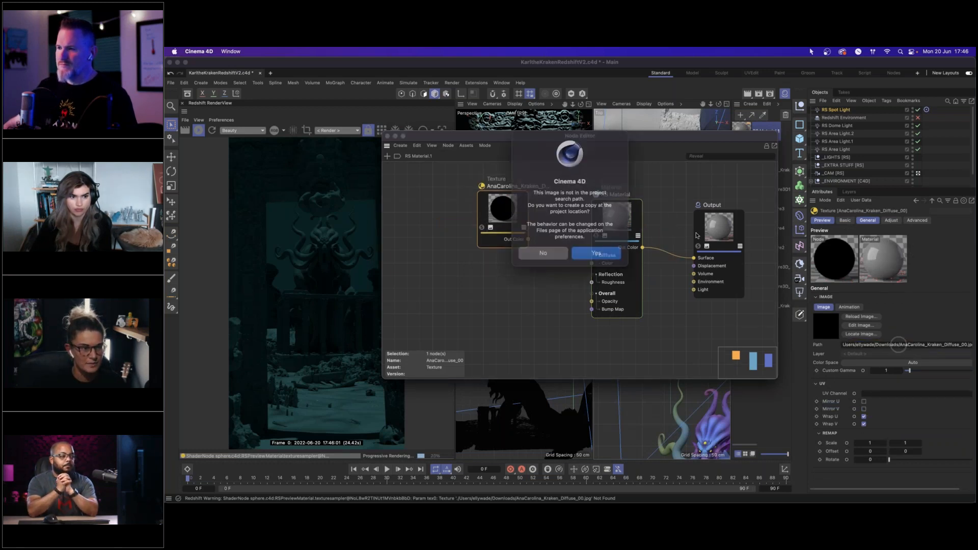
pyautogui.click(546, 247)
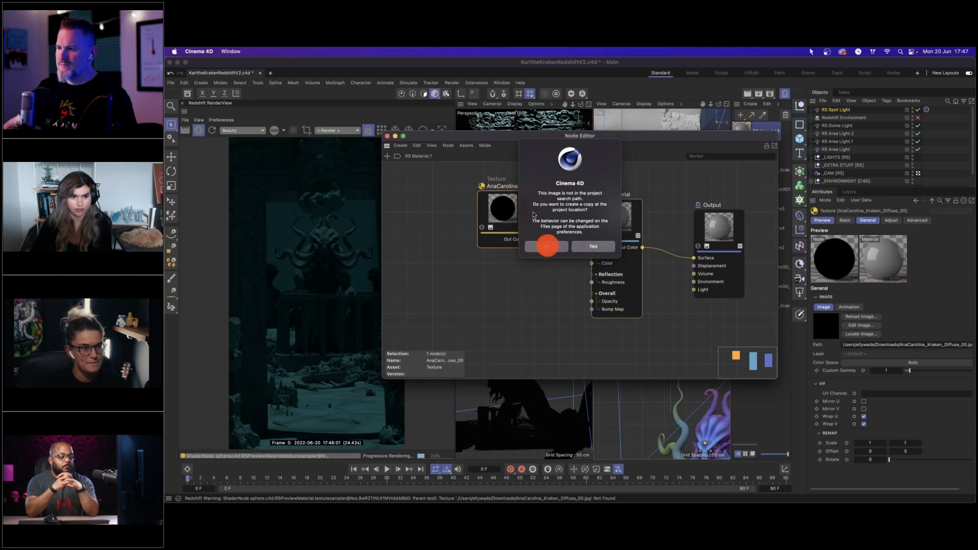
pyautogui.moveTo(514, 239); pyautogui.dragTo(592, 266)
pyautogui.moveTo(506, 206); pyautogui.dragTo(545, 213)
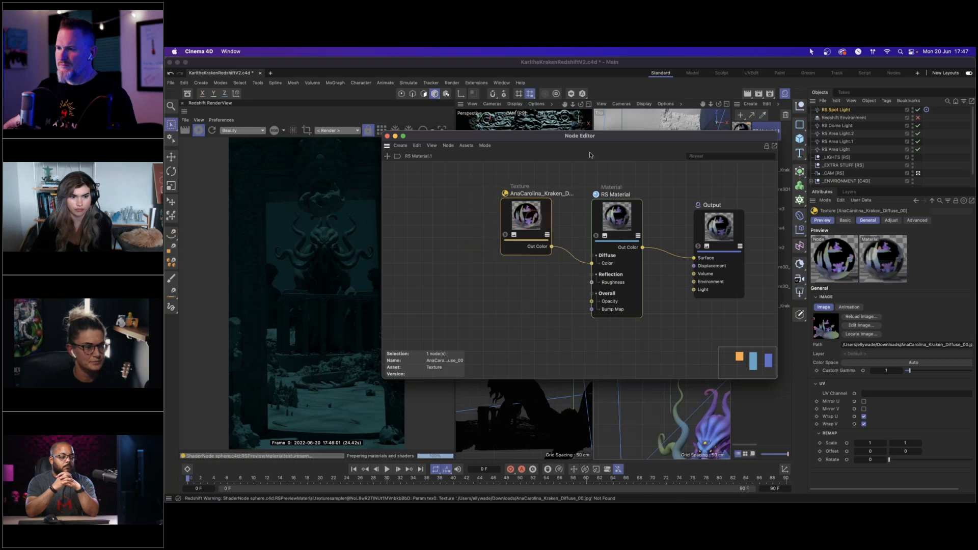
# Step: Set the new material's reflection roughness to 0.52 and assign the material to the kraken mesh
pyautogui.click(626, 203)
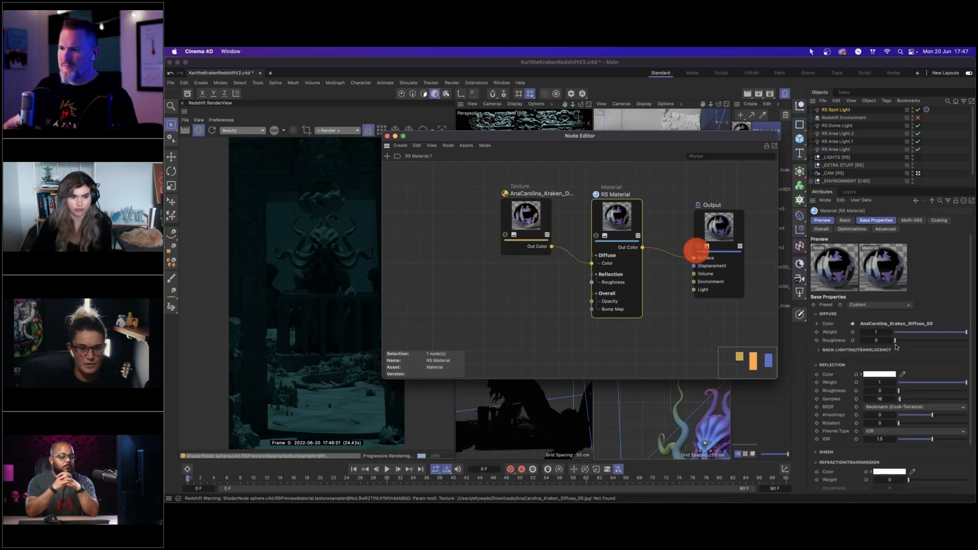
pyautogui.click(936, 394)
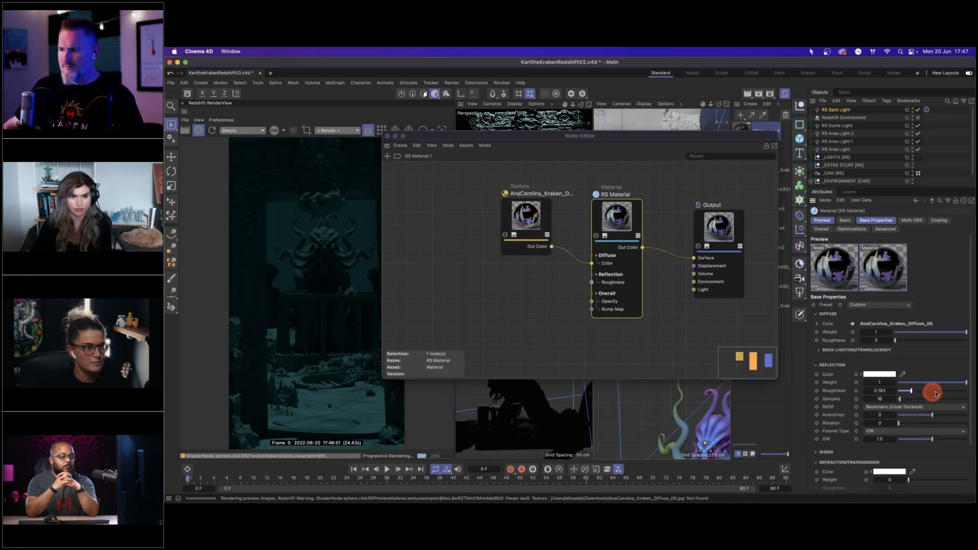
pyautogui.click(387, 136)
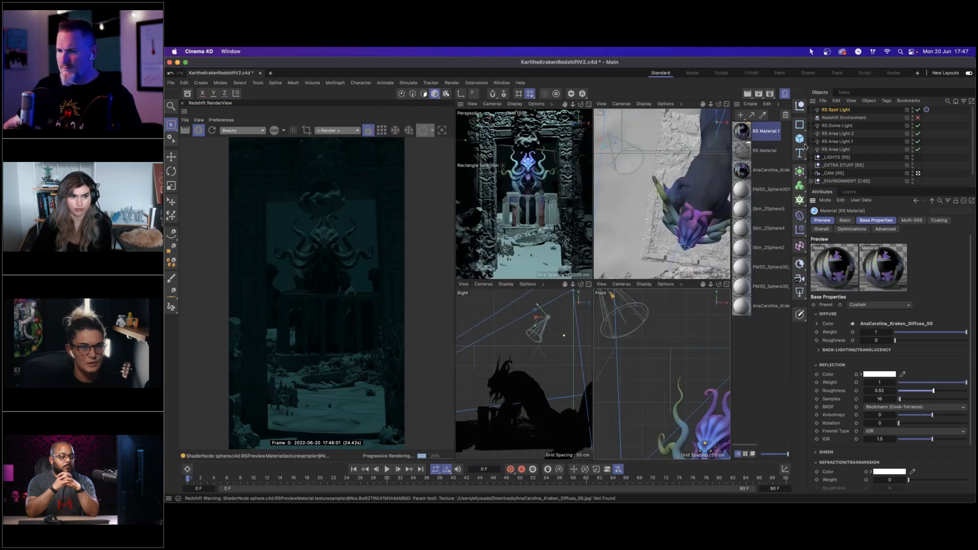
pyautogui.scroll(-2, 852, 134)
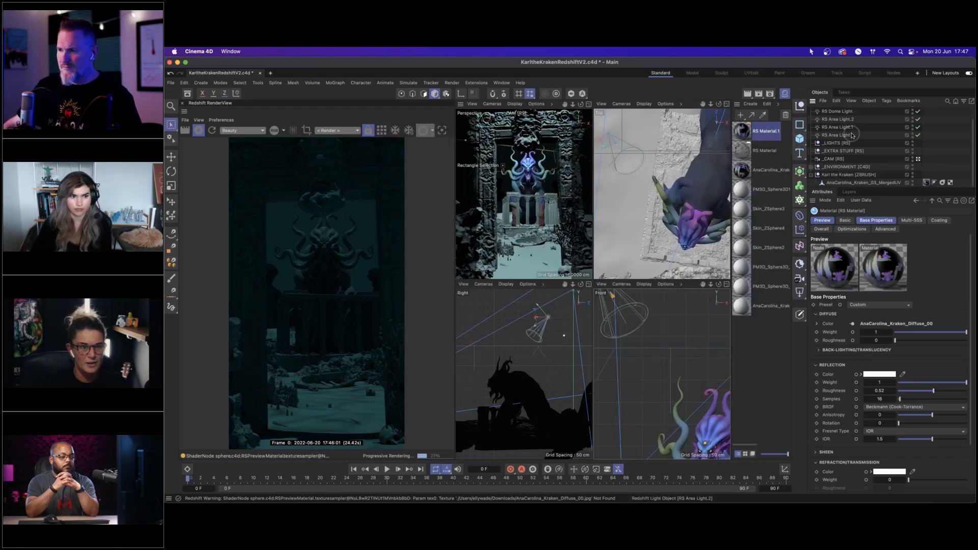
pyautogui.moveTo(740, 135); pyautogui.dragTo(927, 182)
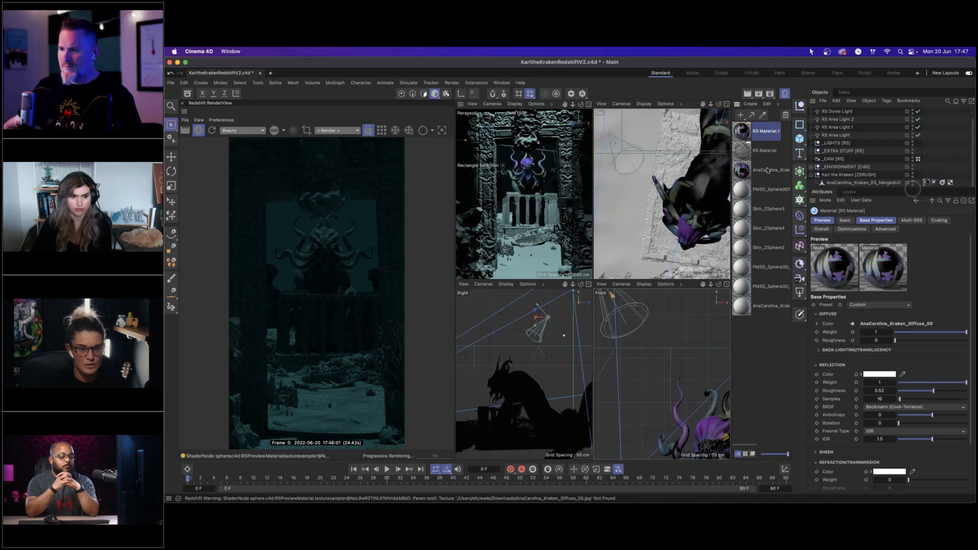
# Step: Reopen RS Material.1's node graph and reposition its Texture and RS Material nodes
pyautogui.doubleClick(742, 132)
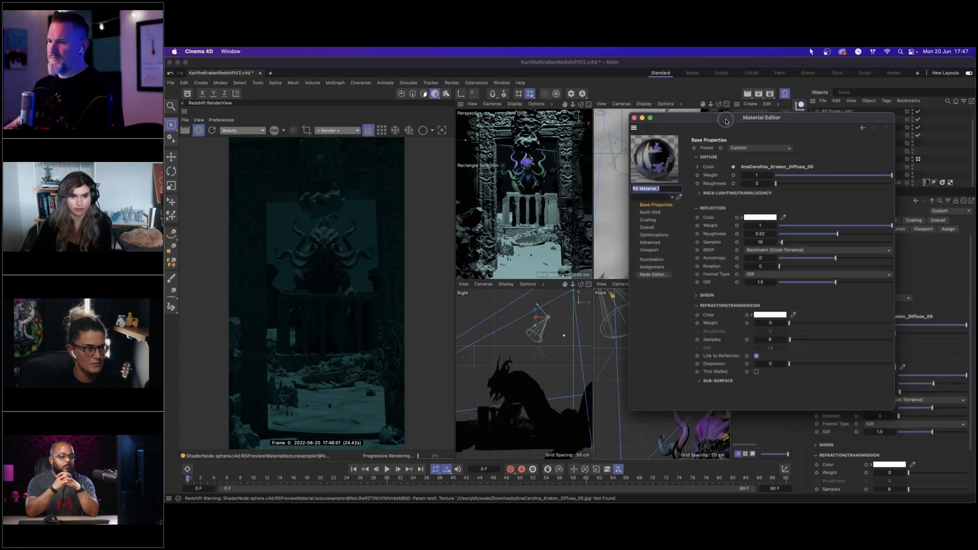
pyautogui.click(199, 131)
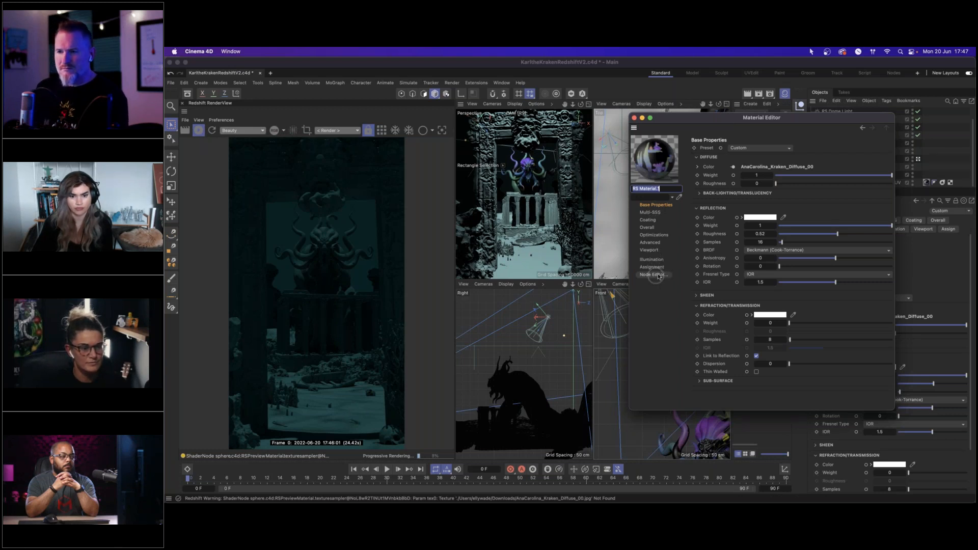
pyautogui.click(658, 276)
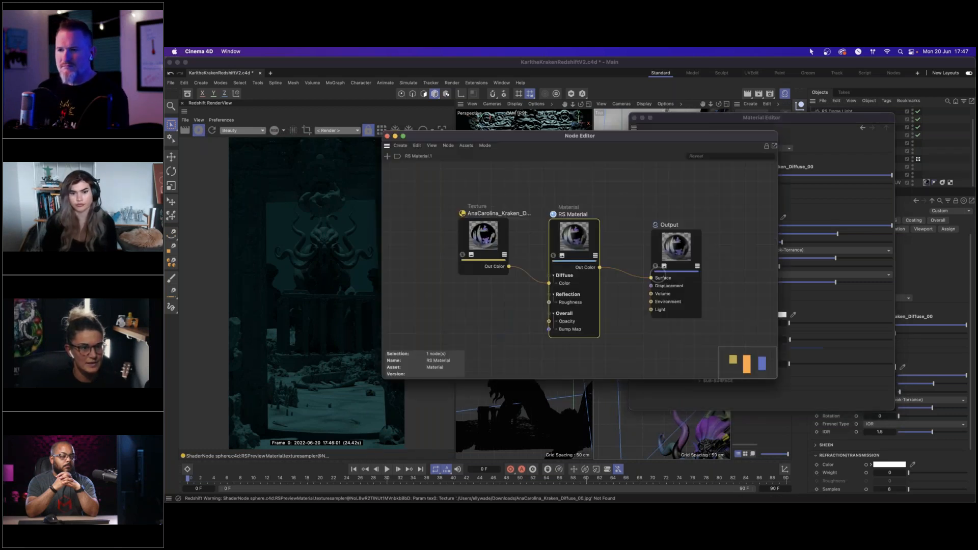
pyautogui.moveTo(472, 232); pyautogui.dragTo(460, 218)
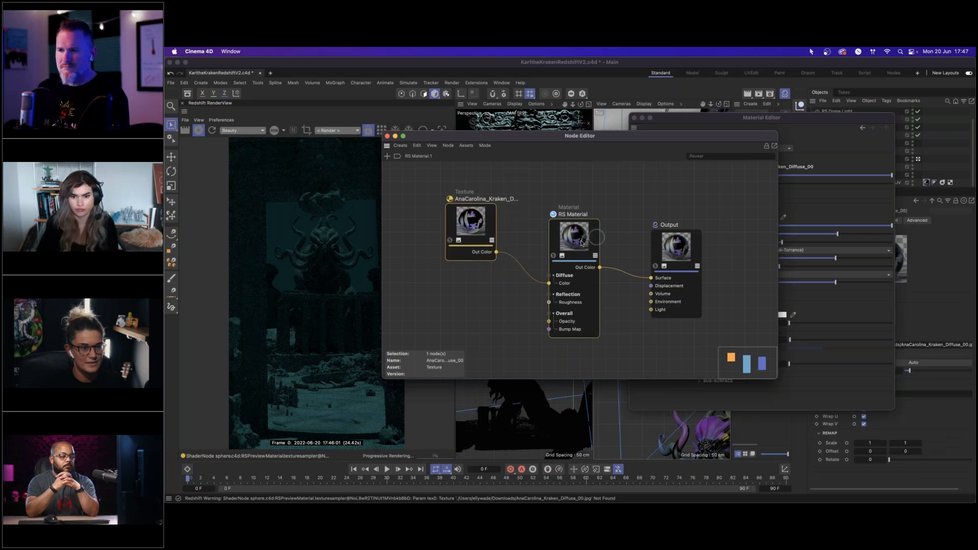
pyautogui.moveTo(582, 243); pyautogui.dragTo(571, 225)
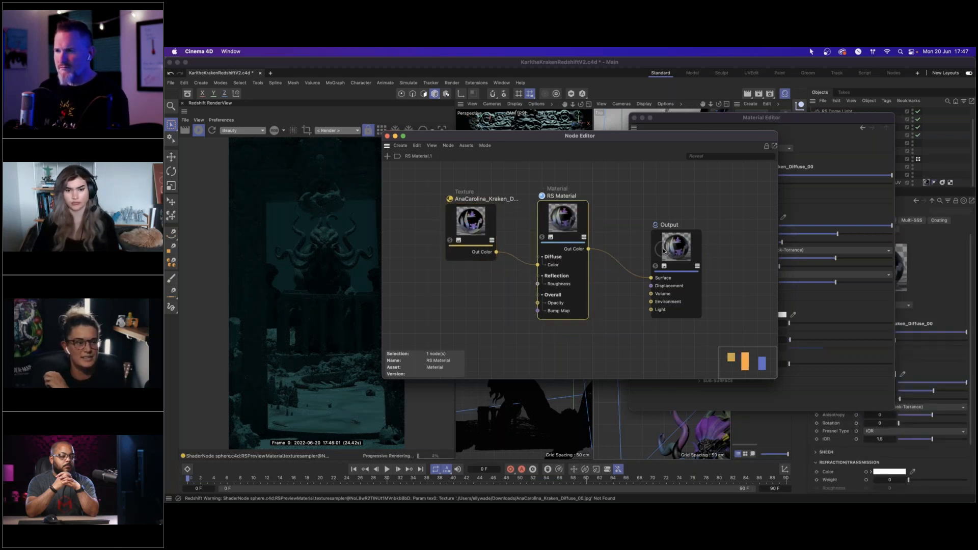
pyautogui.click(634, 119)
# Step: Disable Material Override in the legacy section of Redshift's System render settings
pyautogui.click(770, 95)
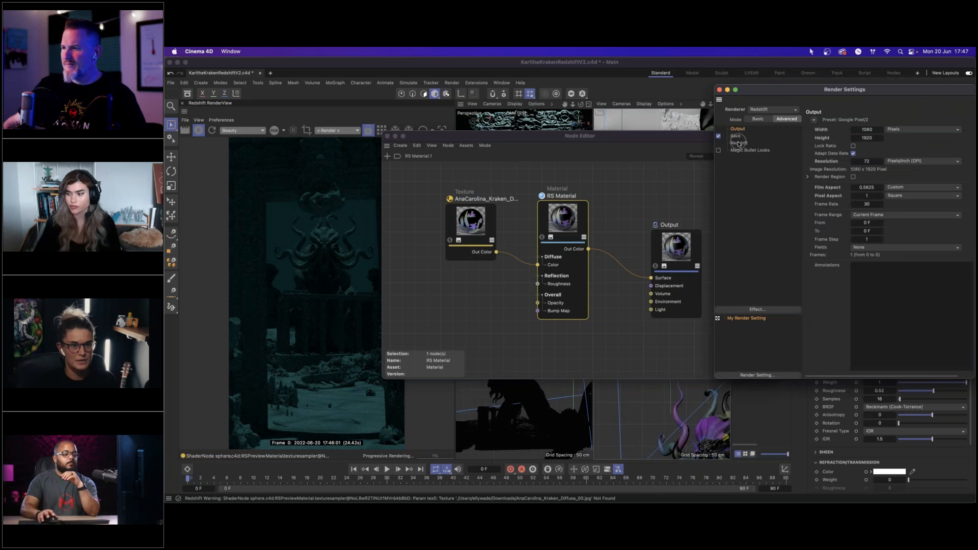
pyautogui.click(739, 143)
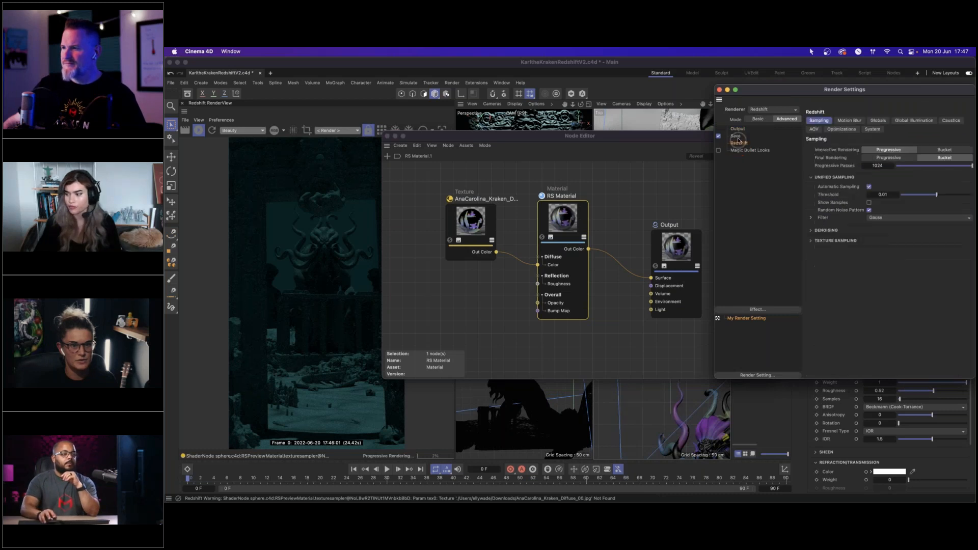
pyautogui.click(850, 128)
pyautogui.click(872, 129)
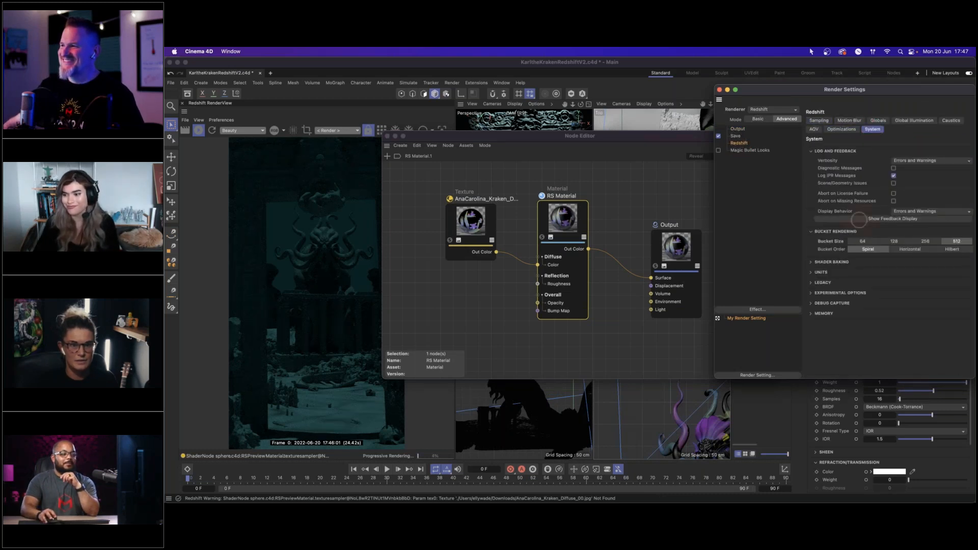
pyautogui.click(821, 282)
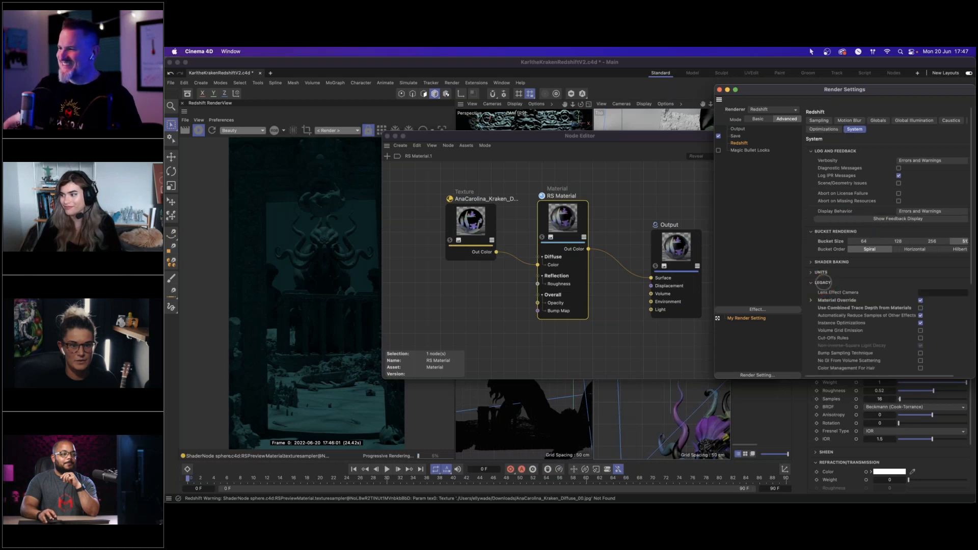
pyautogui.click(920, 300)
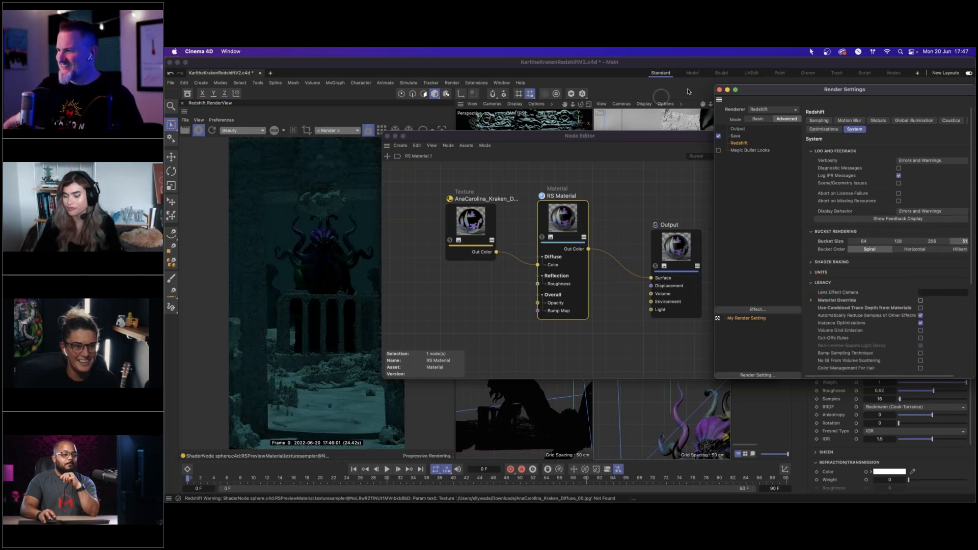
pyautogui.click(719, 90)
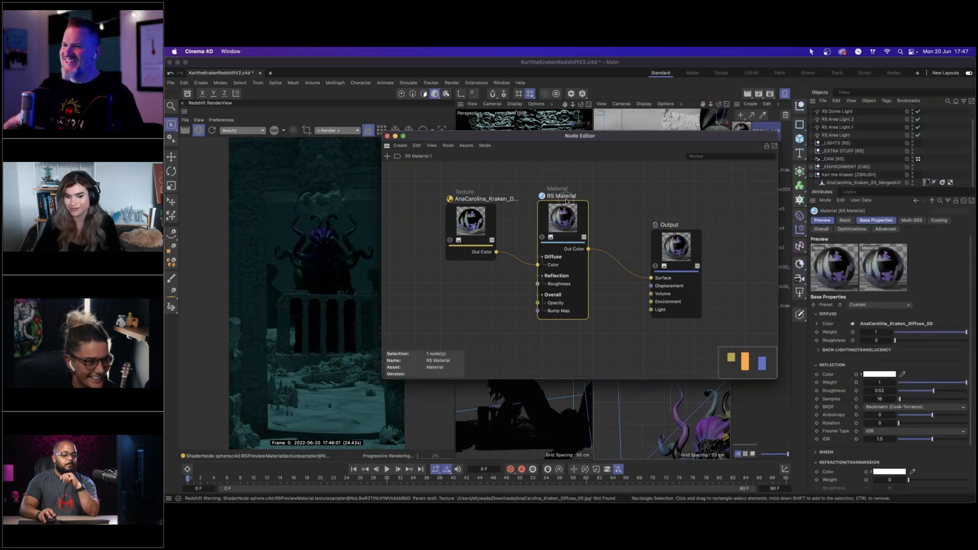
# Step: Close the Node Editor and assign the original AnaCarolina_Kraken material back to the kraken mesh
pyautogui.click(386, 137)
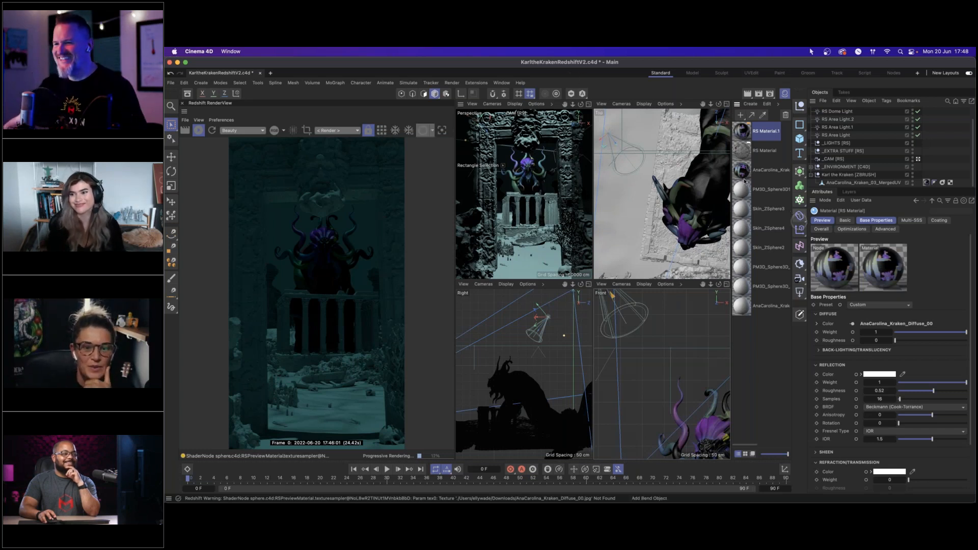
pyautogui.moveTo(742, 174); pyautogui.dragTo(925, 182)
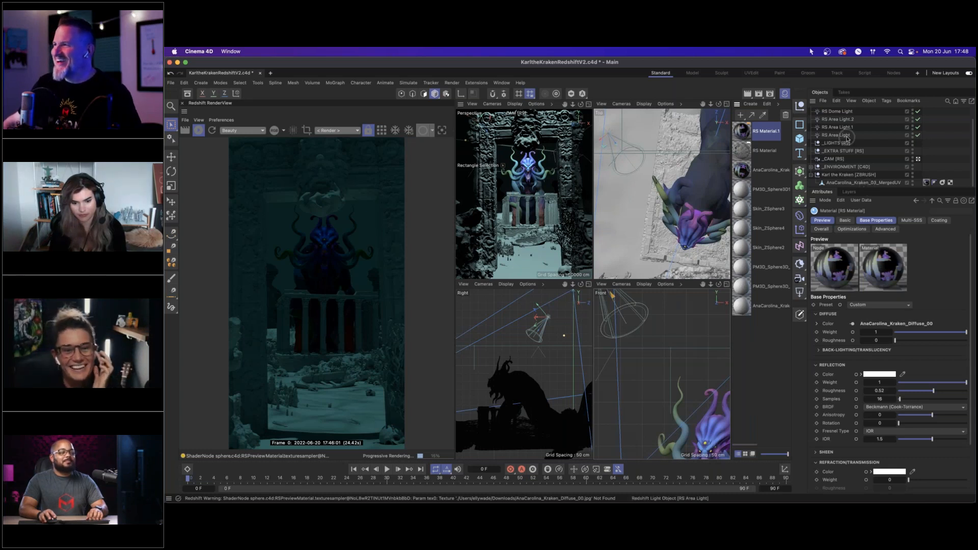
pyautogui.scroll(2, 849, 136)
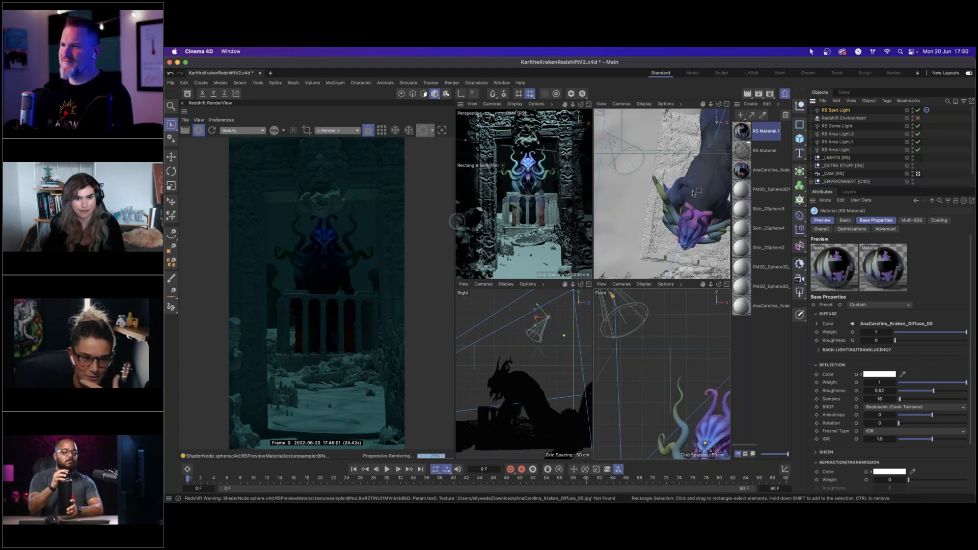
# Step: Select the AnaCarolina_Kraken_03_MergedUV mesh and enlarge the object list
pyautogui.scroll(-2, 871, 159)
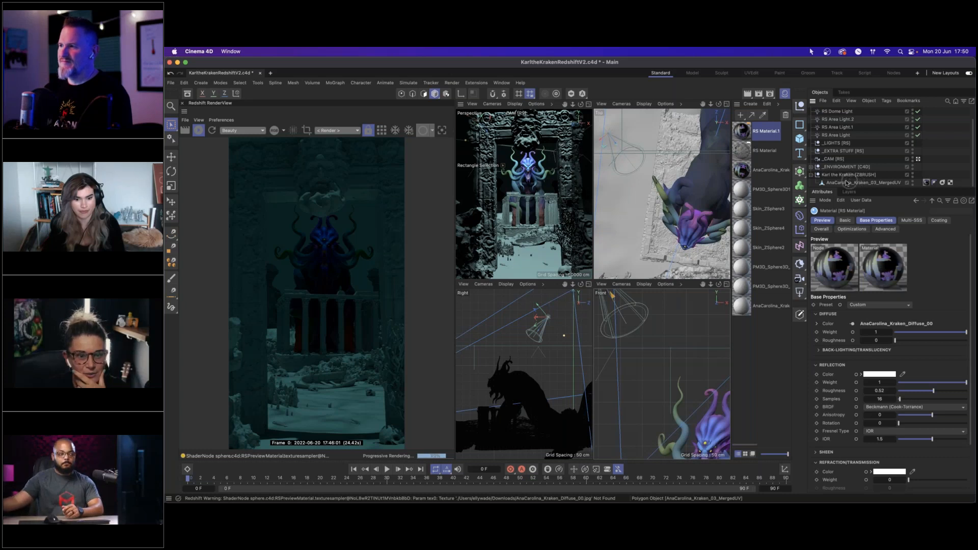
pyautogui.click(846, 183)
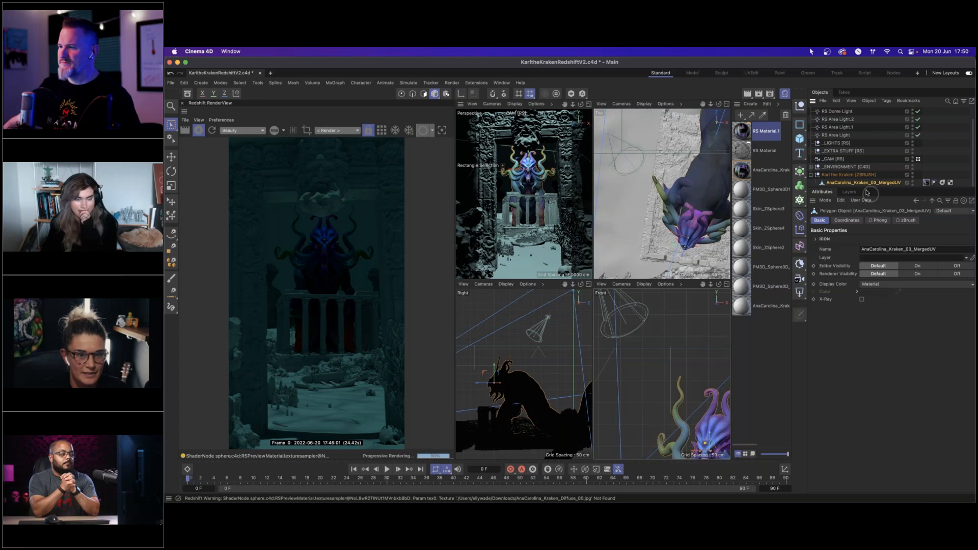
pyautogui.moveTo(860, 188); pyautogui.dragTo(860, 227)
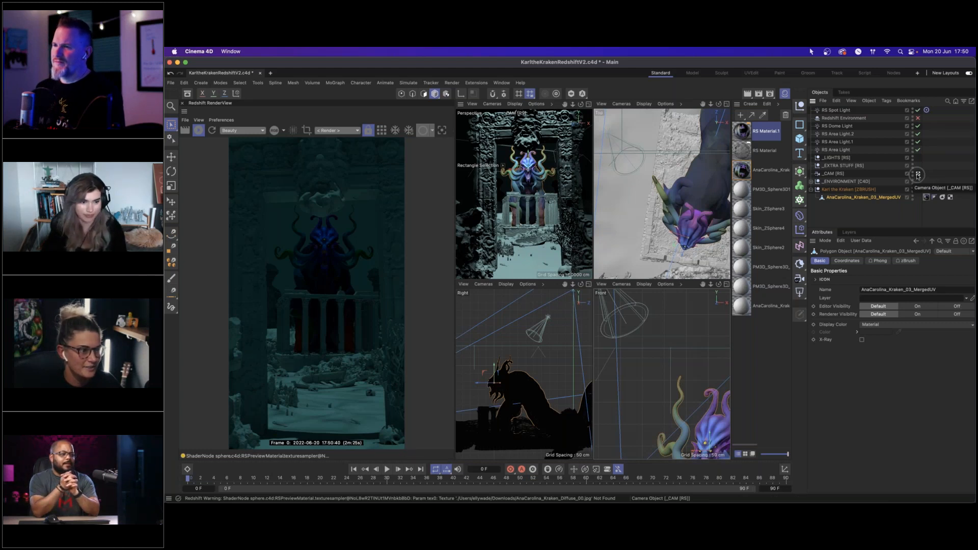
# Step: Switch the perspective view from _CAM to the default camera, frame the kraken's face, and maximize the view
pyautogui.click(917, 175)
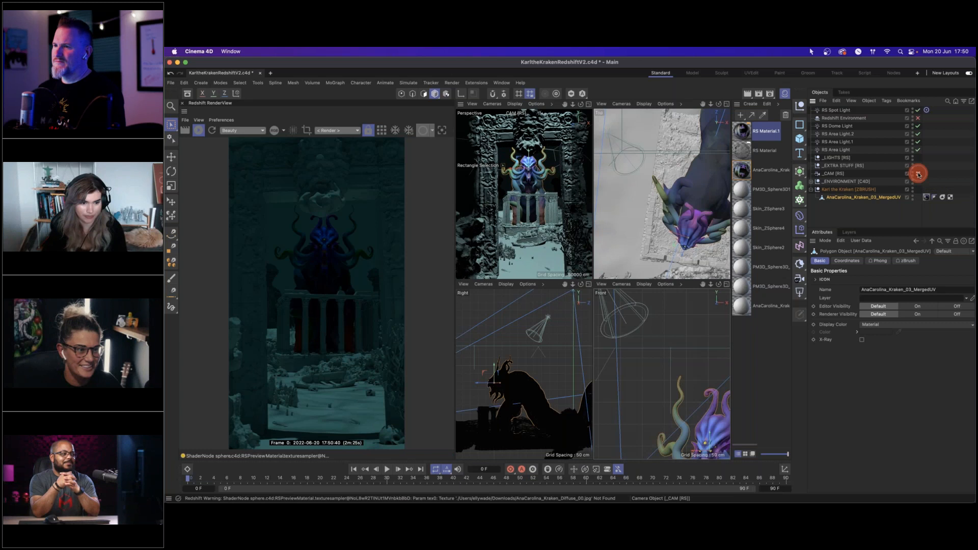
pyautogui.click(917, 174)
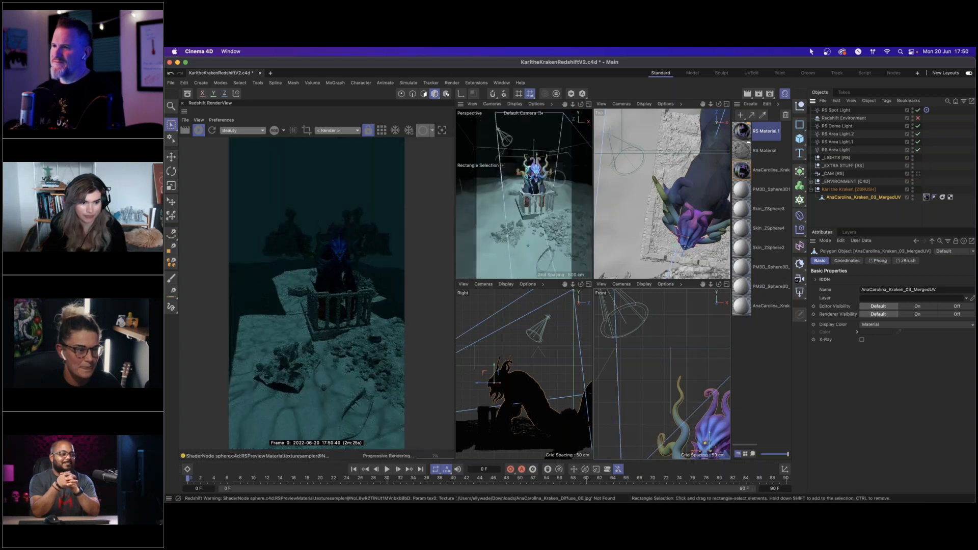
pyautogui.scroll(10, 516, 172)
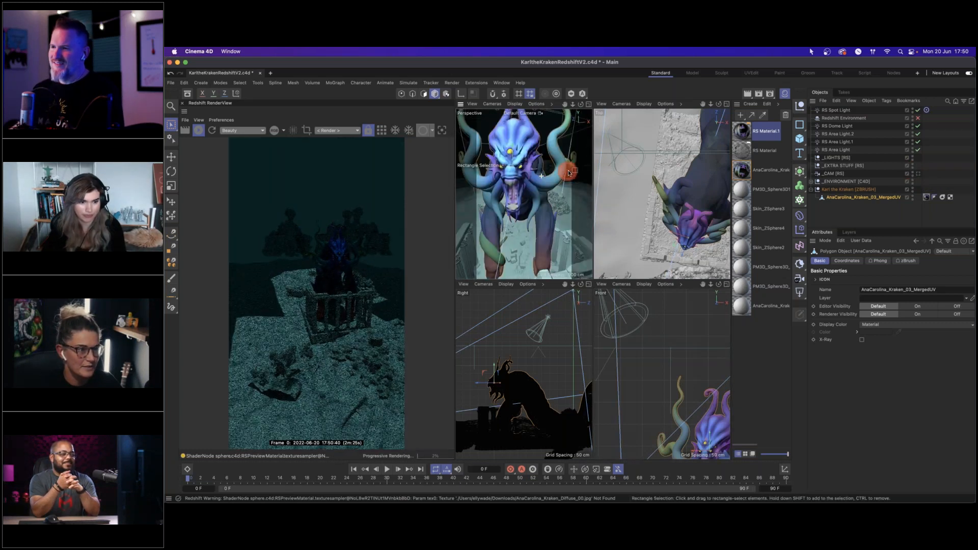
pyautogui.keyDown('alt'); pyautogui.moveTo(515, 172); pyautogui.dragTo(536, 172); pyautogui.keyUp('alt')
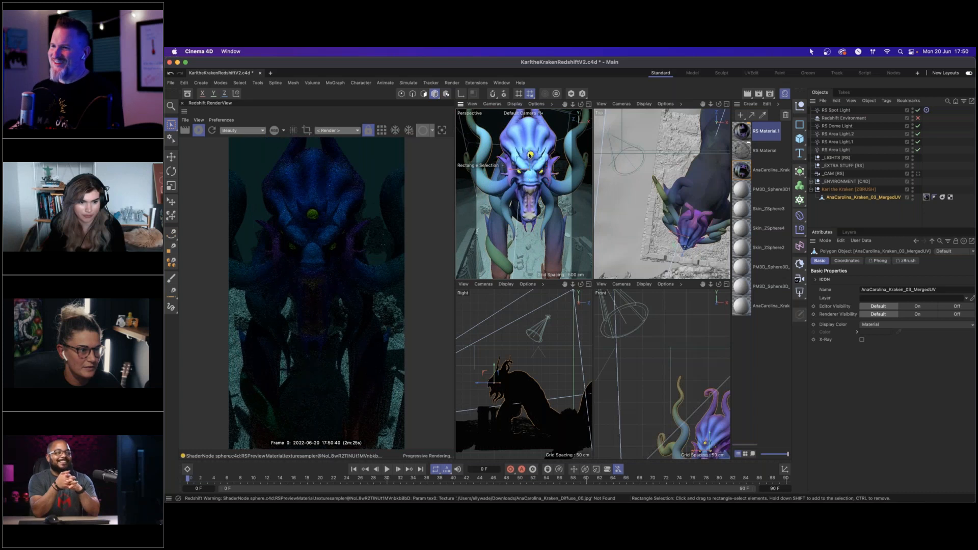
pyautogui.click(588, 104)
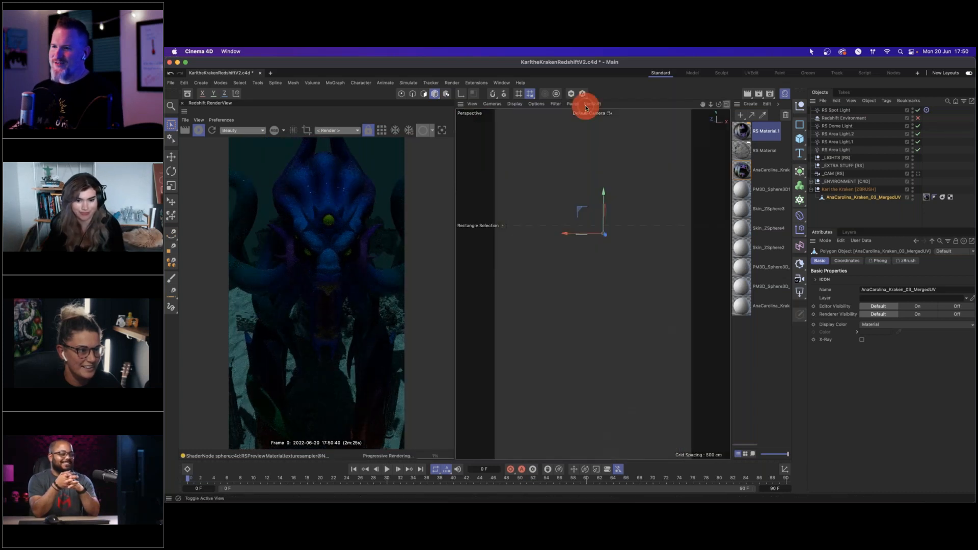
# Step: Switch the kraken mesh to polygon editing mode, ready for picking the faces of the forehead eye
pyautogui.click(515, 104)
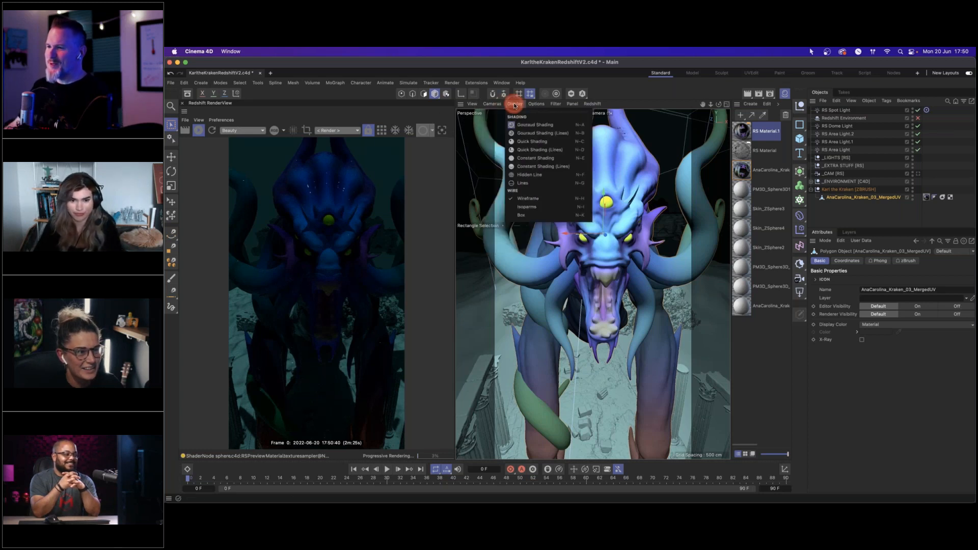
pyautogui.click(423, 94)
pyautogui.click(424, 94)
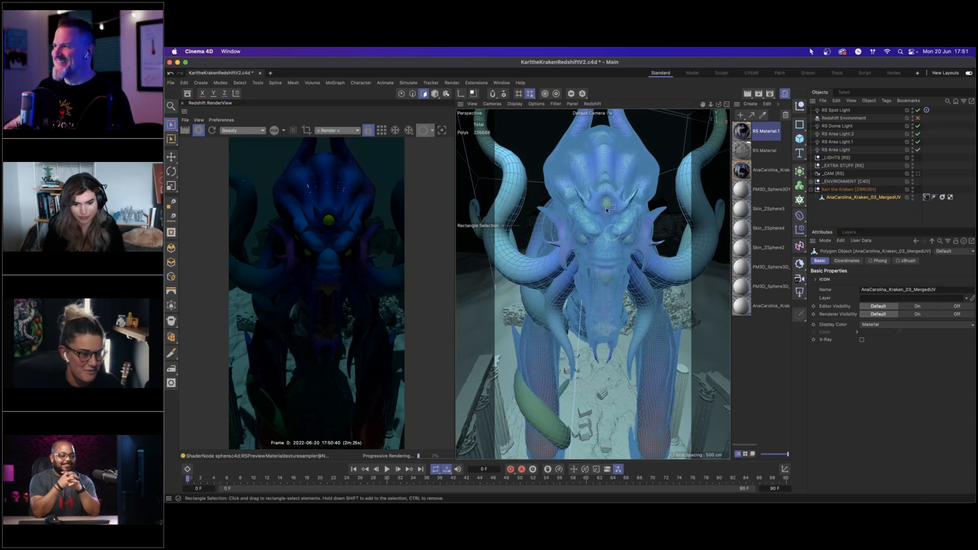
pyautogui.keyDown('alt'); pyautogui.moveTo(587, 243); pyautogui.dragTo(612, 208); pyautogui.keyUp('alt')
pyautogui.moveTo(607, 197)
pyautogui.keyDown('alt'); pyautogui.mouseDown(button='right')
pyautogui.moveTo(637, 190)
pyautogui.moveTo(629, 232)
pyautogui.mouseUp(button='right'); pyautogui.keyUp('alt')
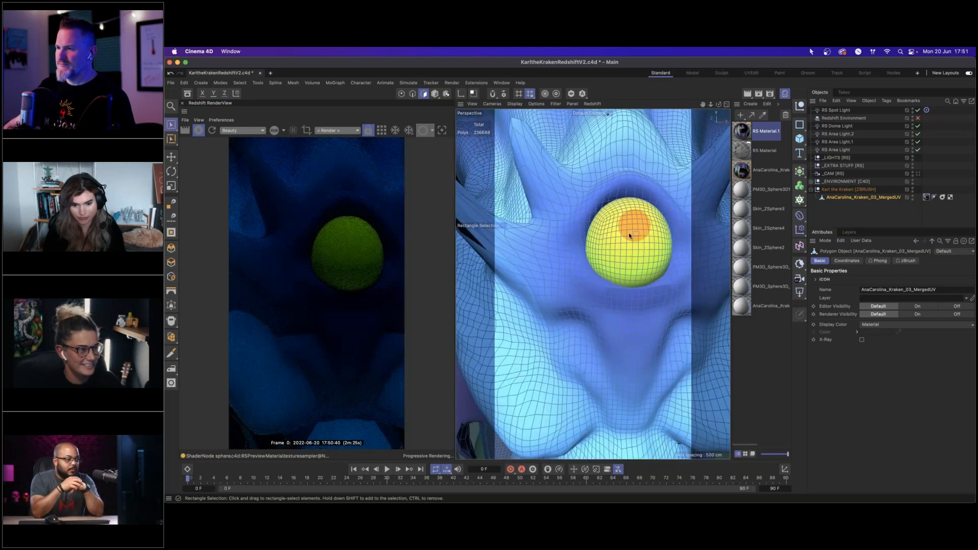
# Step: Use Live Selection on the forehead eye and extend the selection to all of its connected polygons
pyautogui.click(172, 126)
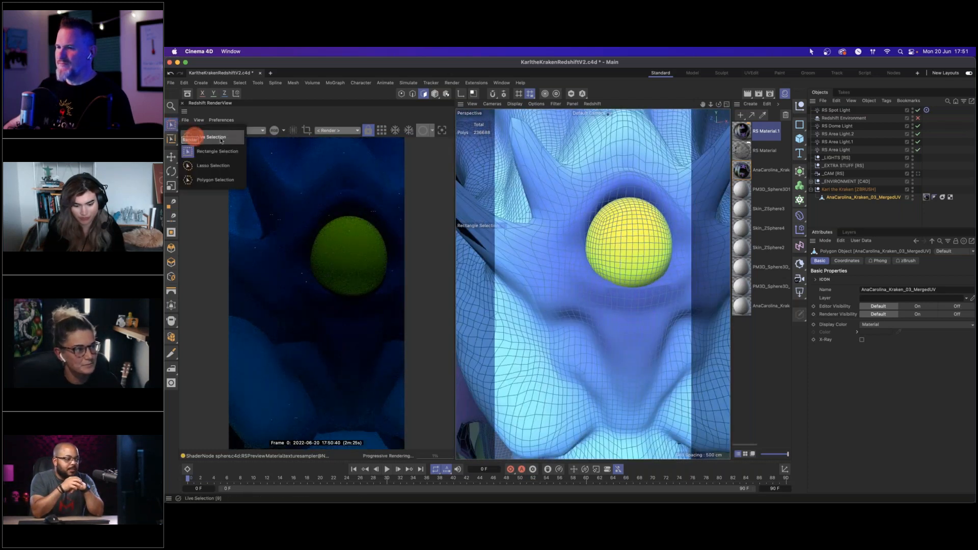
pyautogui.click(199, 137)
pyautogui.click(628, 240)
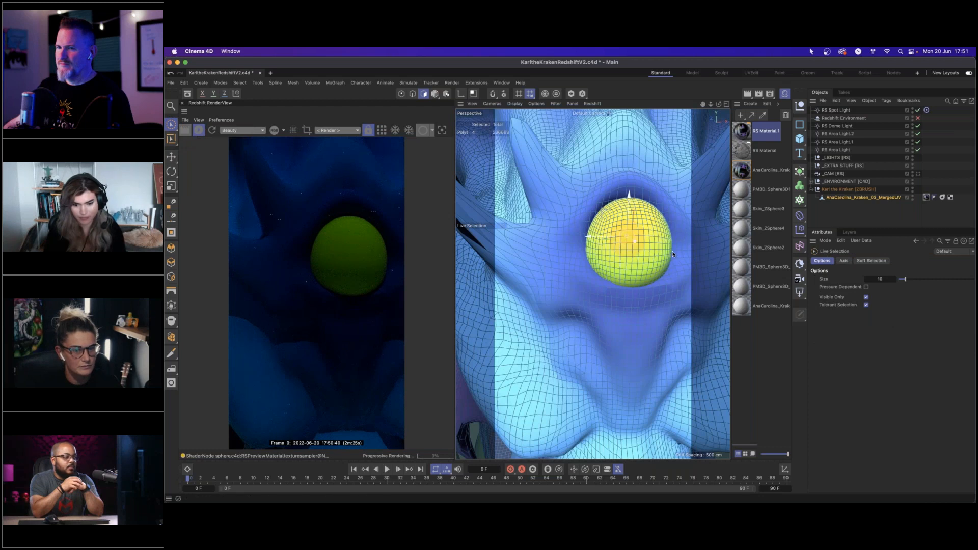
pyautogui.click(844, 198)
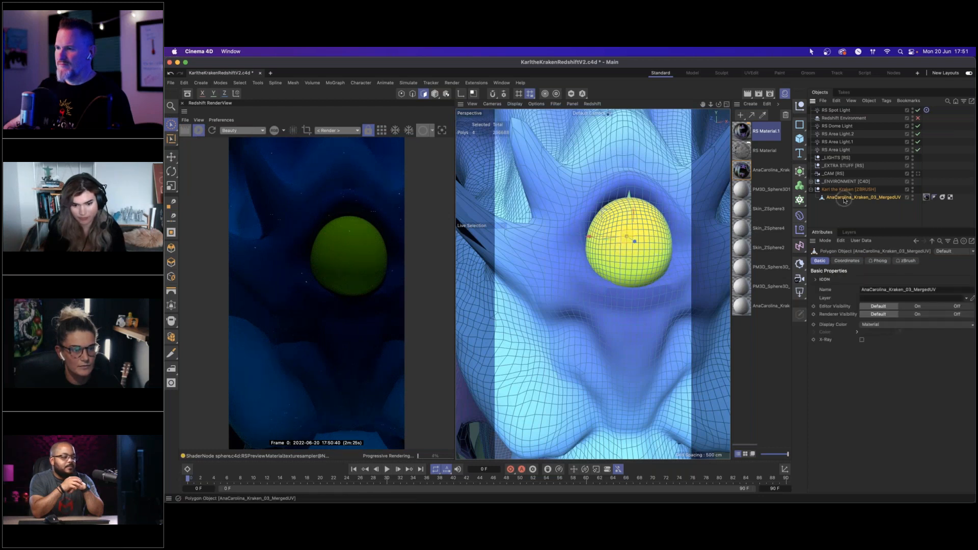
pyautogui.rightClick(634, 235)
pyautogui.click(641, 254)
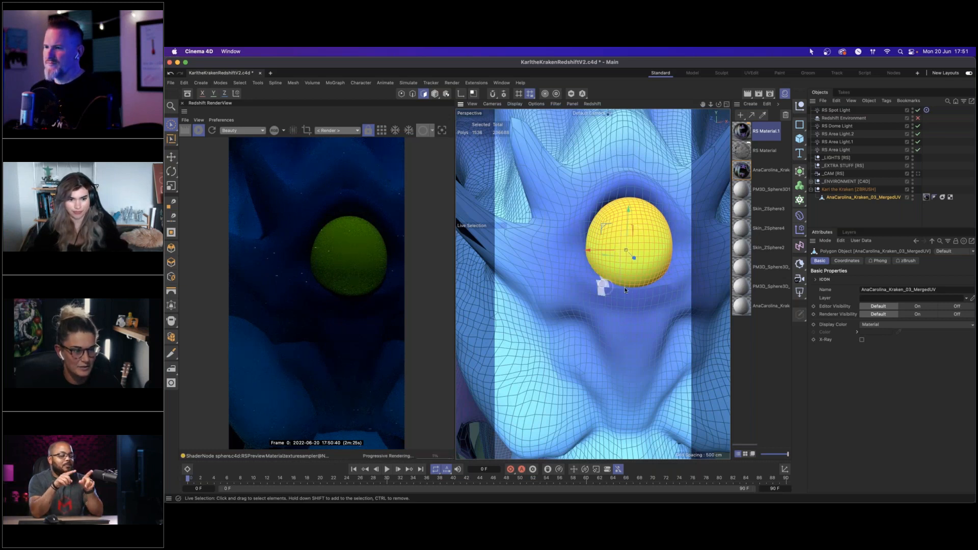
# Step: Add a second eyeball on the kraken's face to the polygon selection, including all its connected polygons
pyautogui.scroll(-3, 596, 283)
pyautogui.keyDown('alt'); pyautogui.moveTo(602, 289); pyautogui.dragTo(573, 289, button='right'); pyautogui.keyUp('alt')
pyautogui.keyDown('alt'); pyautogui.moveTo(592, 283); pyautogui.dragTo(618, 312); pyautogui.keyUp('alt')
pyautogui.keyDown('alt'); pyautogui.moveTo(601, 312); pyautogui.dragTo(631, 304, button='right'); pyautogui.keyUp('alt')
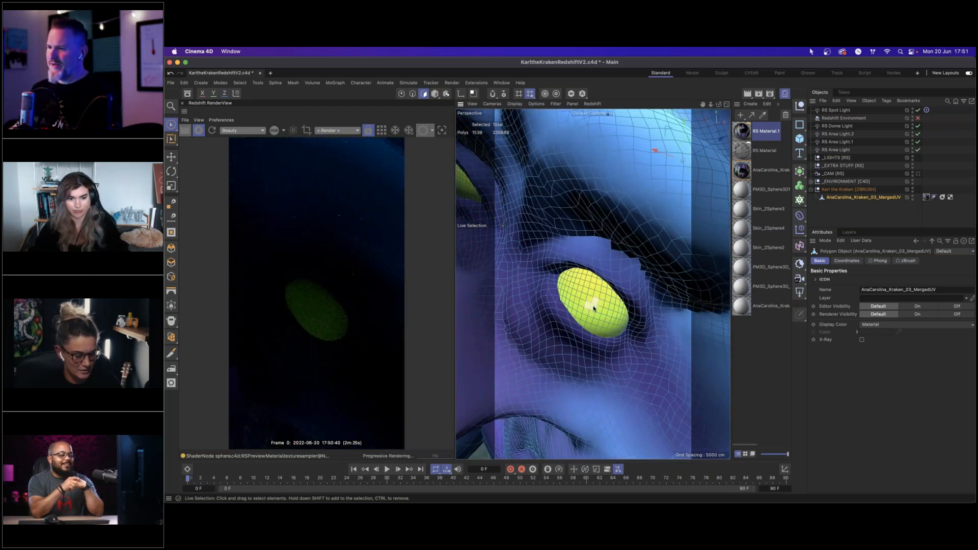
pyautogui.press('u')
pyautogui.press('w')
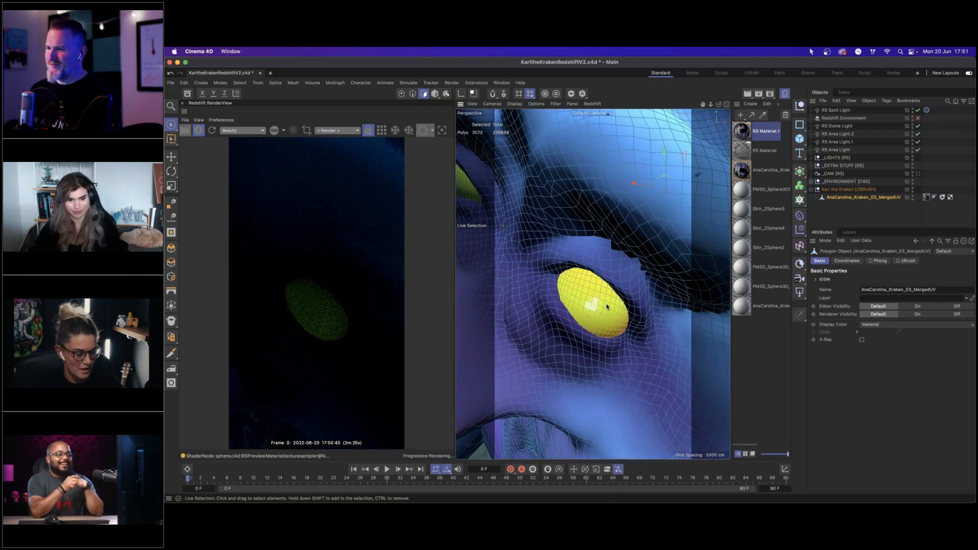
# Step: Add the third eyeball to the polygon selection using Select Connected, undoing the stray pick that replaced the earlier selection
pyautogui.keyDown('alt'); pyautogui.moveTo(638, 289); pyautogui.dragTo(594, 277, button='right'); pyautogui.keyUp('alt')
pyautogui.keyDown('alt'); pyautogui.moveTo(591, 256); pyautogui.dragTo(612, 266); pyautogui.keyUp('alt')
pyautogui.keyDown('alt'); pyautogui.moveTo(612, 267); pyautogui.dragTo(640, 256, button='right'); pyautogui.keyUp('alt')
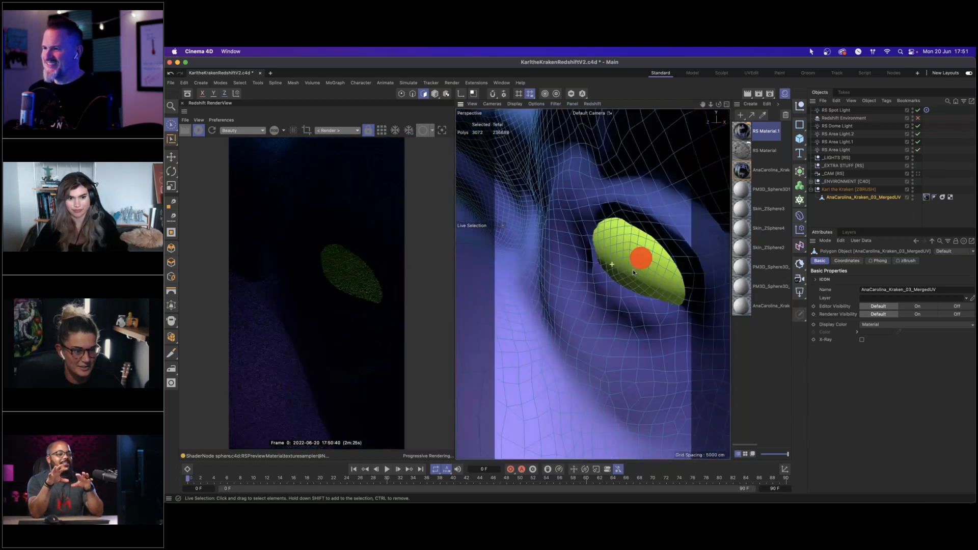
pyautogui.click(627, 262)
pyautogui.press('super+z')
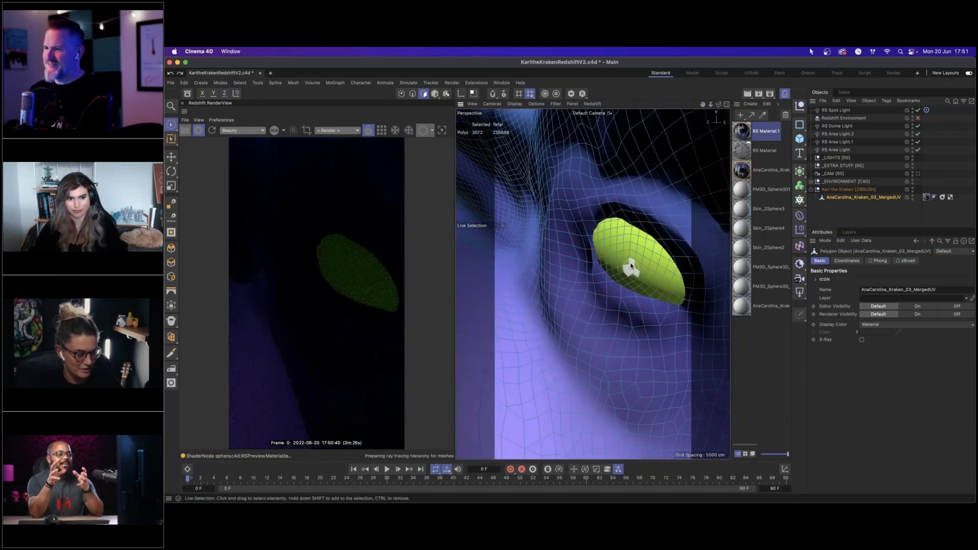
pyautogui.keyDown('shift'); pyautogui.click(627, 260); pyautogui.keyUp('shift')
pyautogui.rightClick(629, 260)
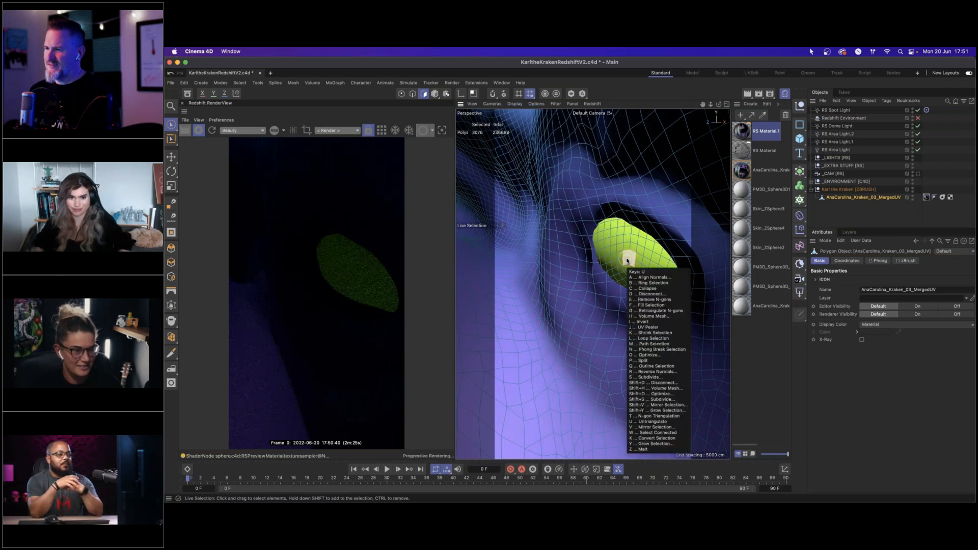
pyautogui.click(658, 298)
# Step: Add the fourth eyeball, on the other side of the kraken's face, to the selection with all its connected polygons
pyautogui.keyDown('alt'); pyautogui.moveTo(658, 293); pyautogui.dragTo(610, 289, button='right'); pyautogui.keyUp('alt')
pyautogui.keyDown('alt'); pyautogui.moveTo(610, 288); pyautogui.dragTo(499, 287, button='middle'); pyautogui.keyUp('alt')
pyautogui.keyDown('alt'); pyautogui.moveTo(499, 287); pyautogui.dragTo(598, 306); pyautogui.keyUp('alt')
pyautogui.scroll(10, 655, 313)
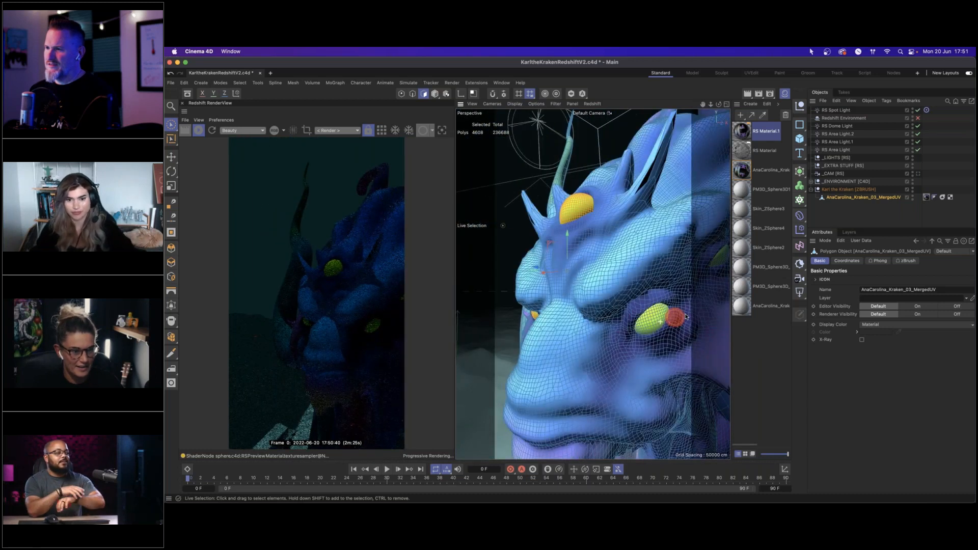
pyautogui.keyDown('shift'); pyautogui.click(648, 313); pyautogui.keyUp('shift')
pyautogui.press('u')
pyautogui.press('w')
# Step: Extend the selection to the last remaining eyeball so that all five kraken eyes are selected
pyautogui.scroll(-10, 640, 306)
pyautogui.keyDown('alt'); pyautogui.moveTo(638, 305); pyautogui.dragTo(606, 296); pyautogui.keyUp('alt')
pyautogui.press('s')
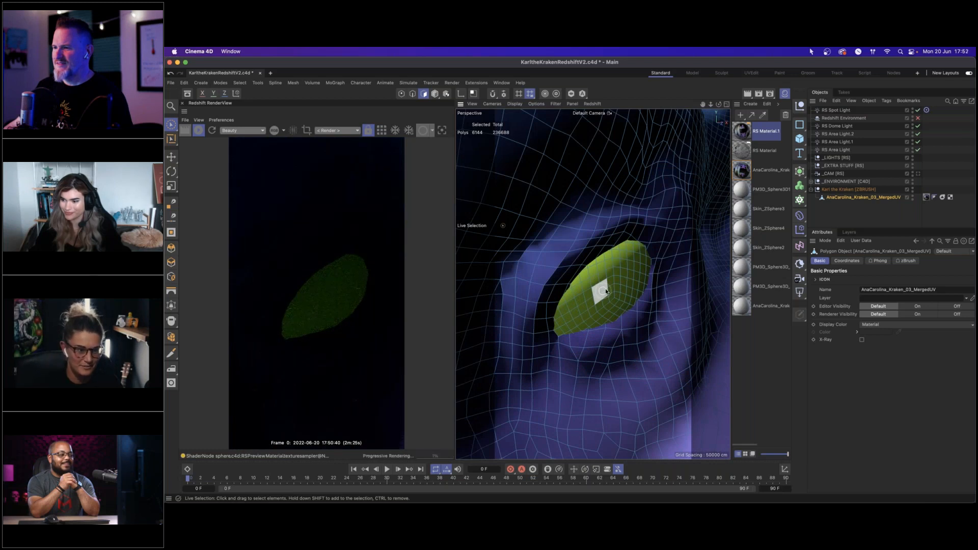
pyautogui.press('u')
pyautogui.press('w')
pyautogui.keyDown('alt'); pyautogui.moveTo(647, 312); pyautogui.dragTo(600, 319, button='right'); pyautogui.keyUp('alt')
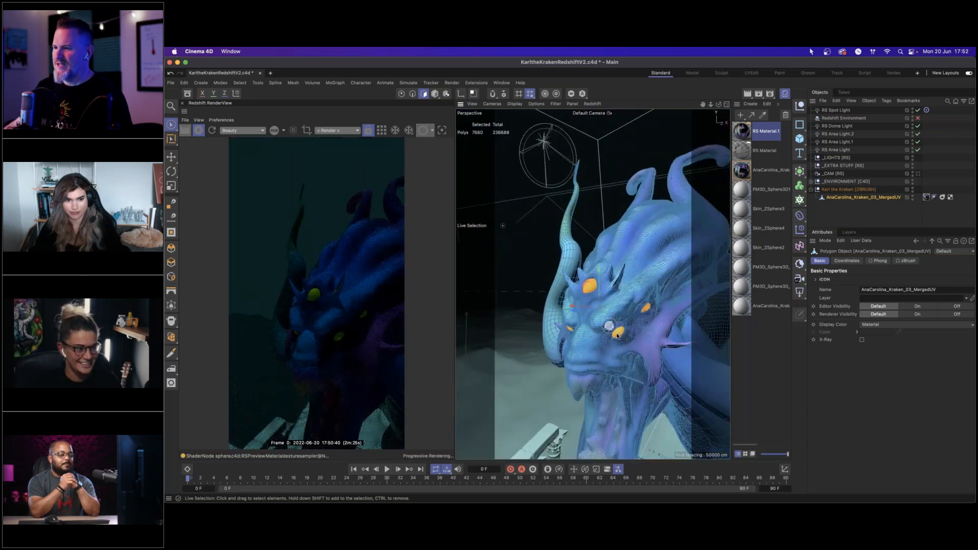
# Step: Create a new Redshift material and apply it to the selected eye polygons of the kraken mesh
pyautogui.click(240, 83)
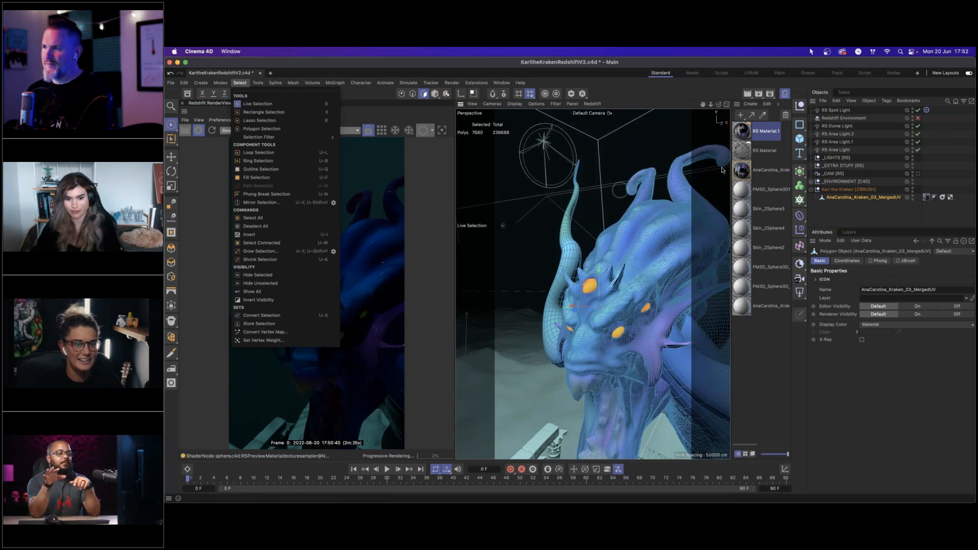
pyautogui.click(753, 108)
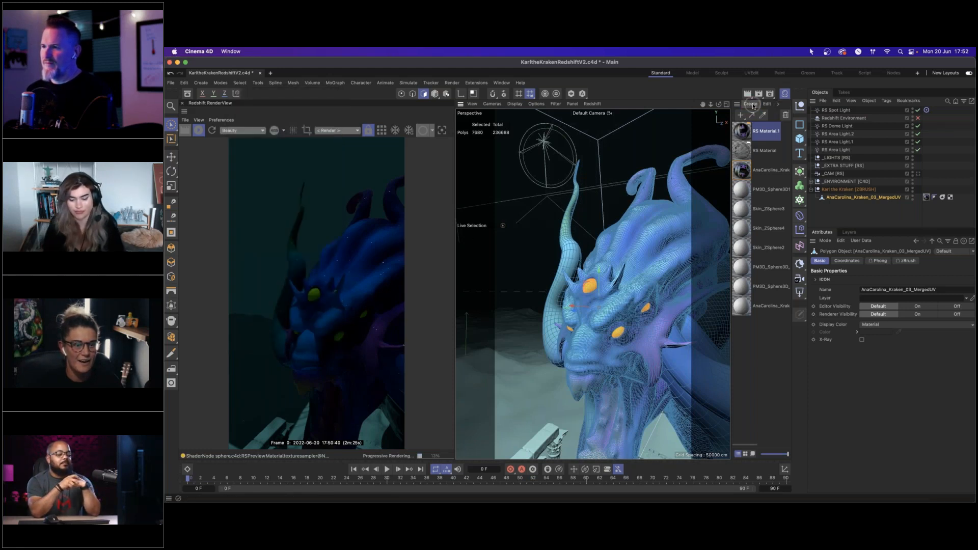
pyautogui.click(751, 104)
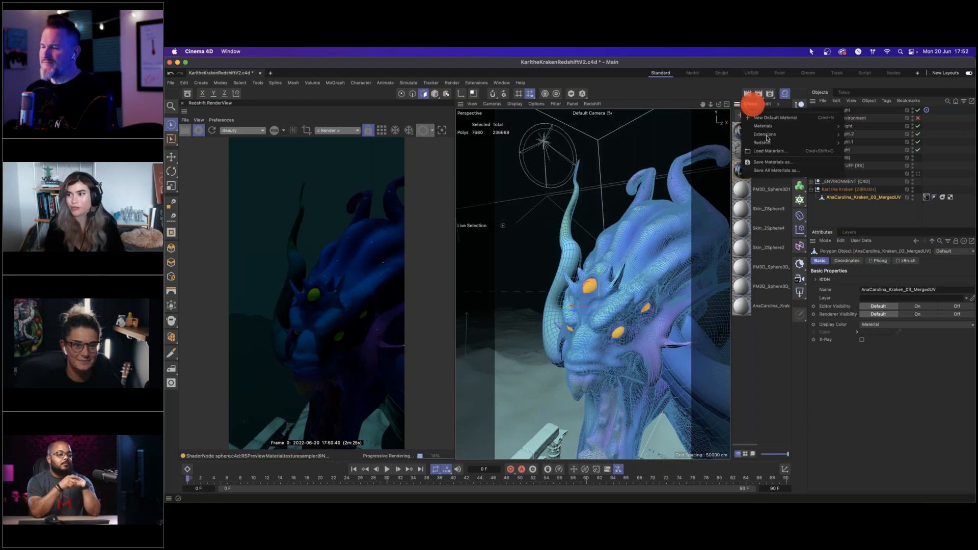
pyautogui.moveTo(764, 143)
pyautogui.click(882, 146)
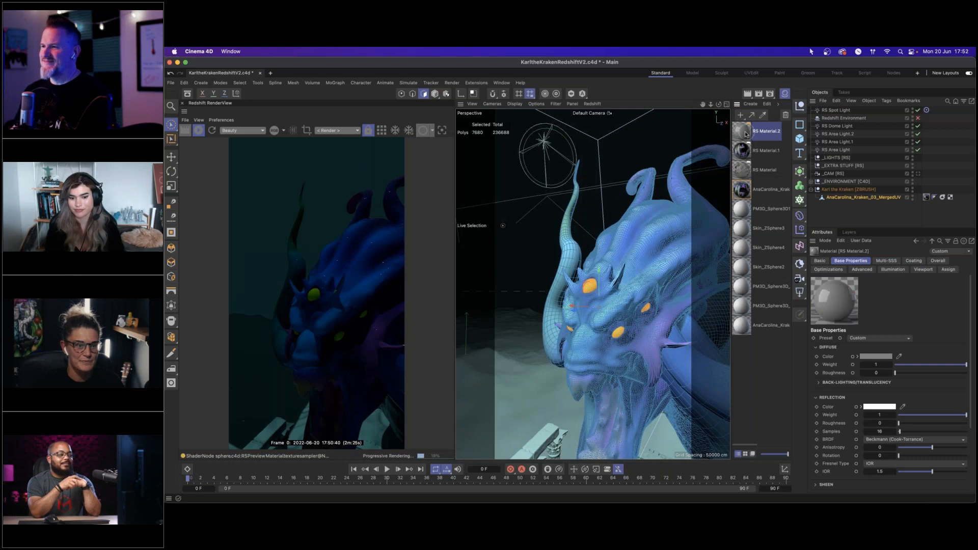
pyautogui.moveTo(760, 197); pyautogui.dragTo(646, 307)
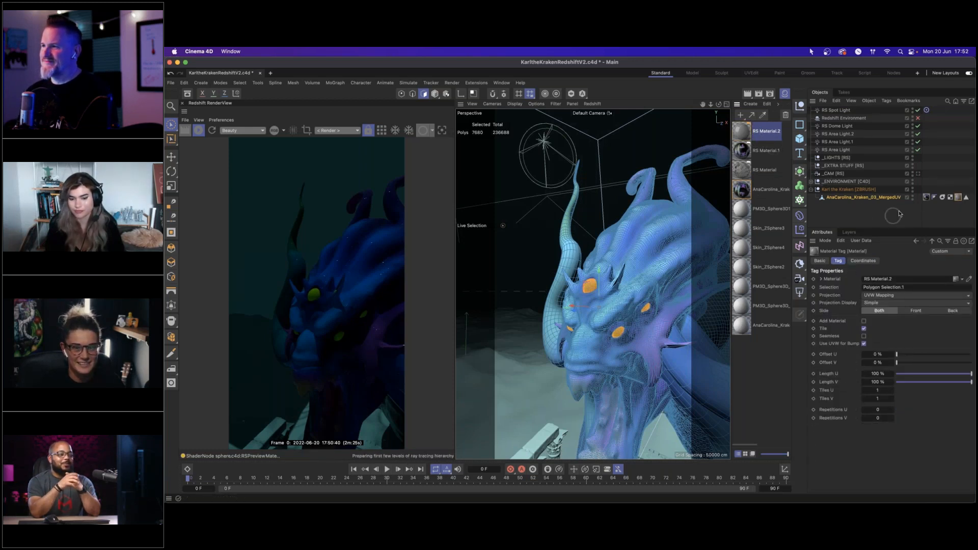
# Step: Rename the kraken mesh's new polygon selection tag as Eyes
pyautogui.click(966, 198)
pyautogui.doubleClick(901, 289)
pyautogui.write('Eyes')
pyautogui.click(959, 197)
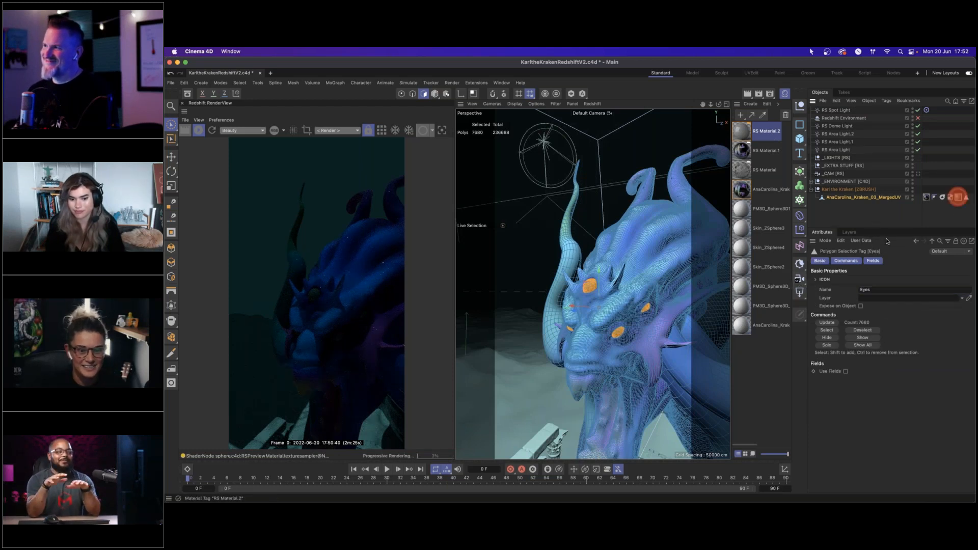
# Step: Give RS Material.2 a dark red emission colour of RGB 44, 0, 0 and an emission weight of 2
pyautogui.doubleClick(742, 131)
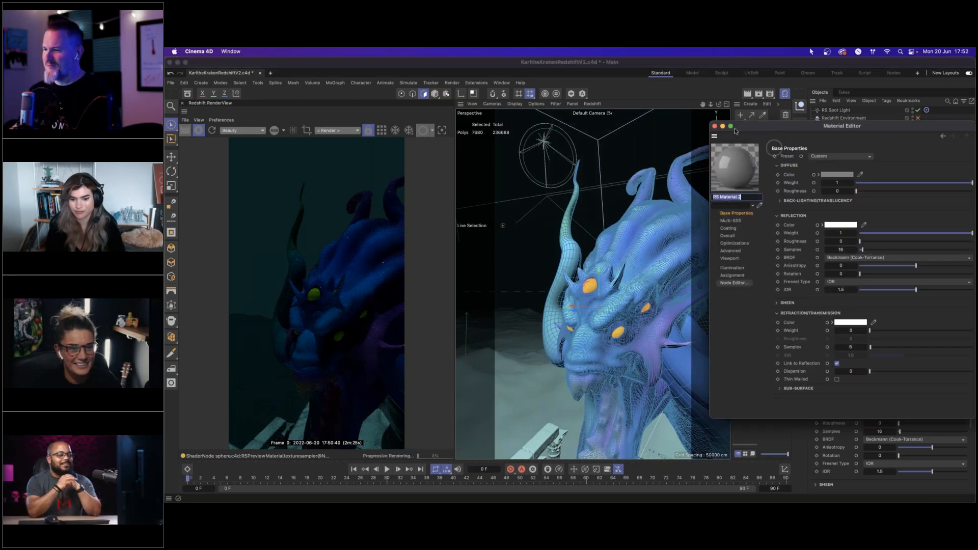
pyautogui.click(715, 126)
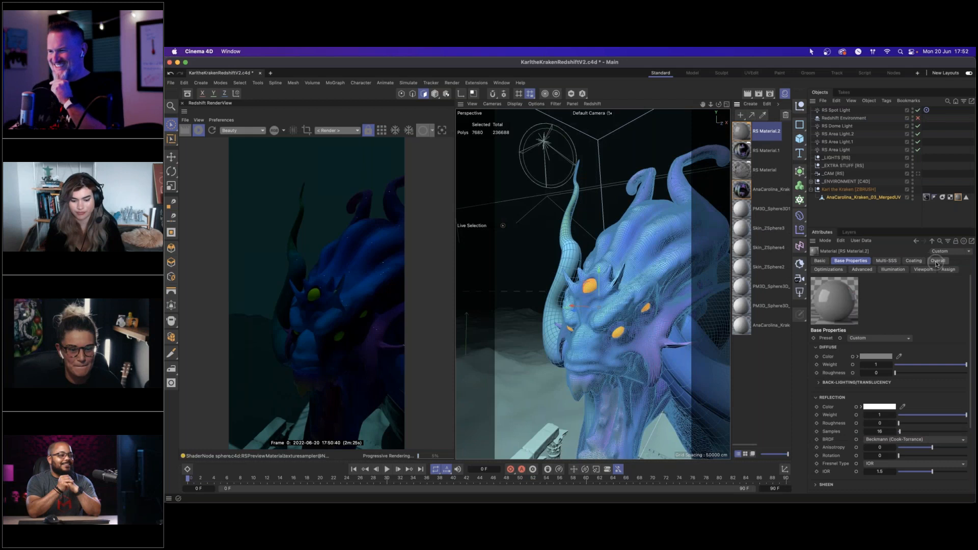
pyautogui.click(936, 262)
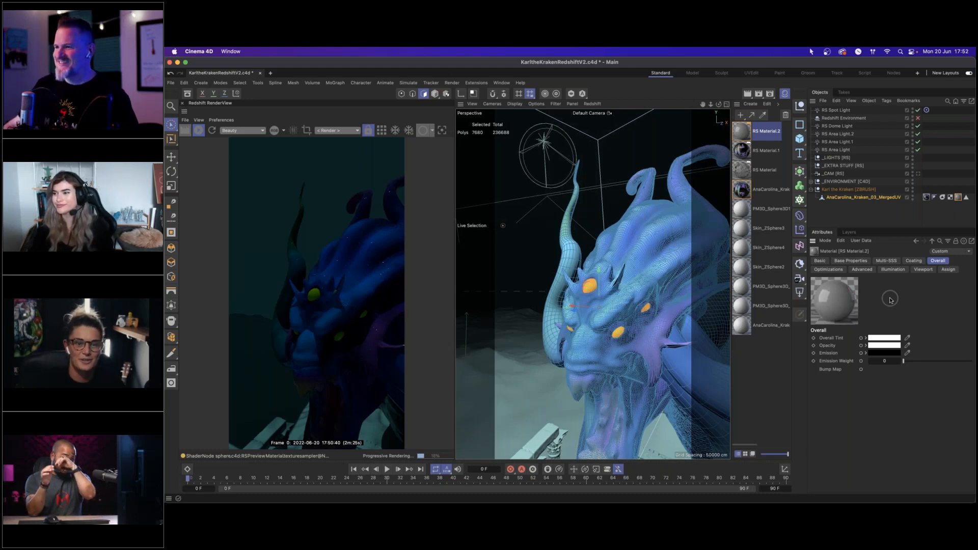
pyautogui.click(886, 352)
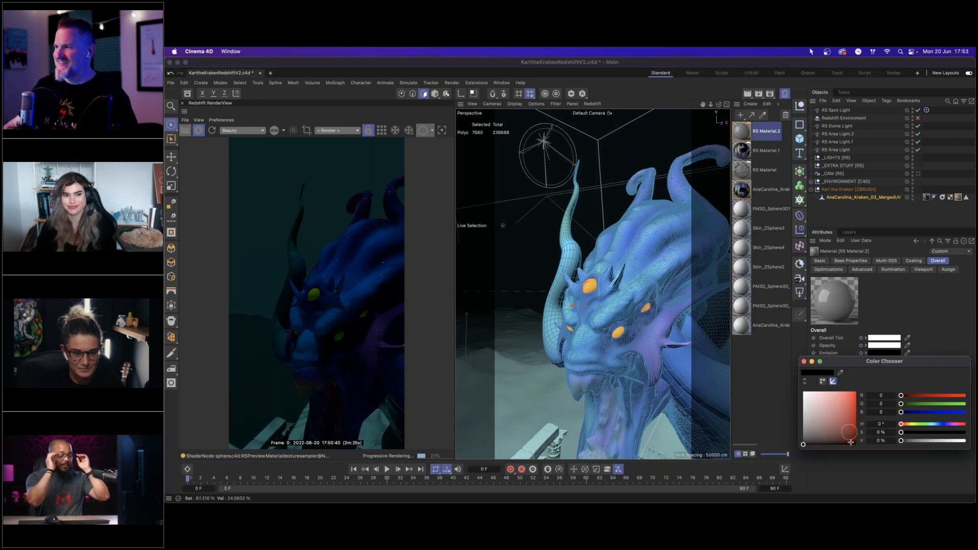
pyautogui.moveTo(850, 443); pyautogui.dragTo(856, 438)
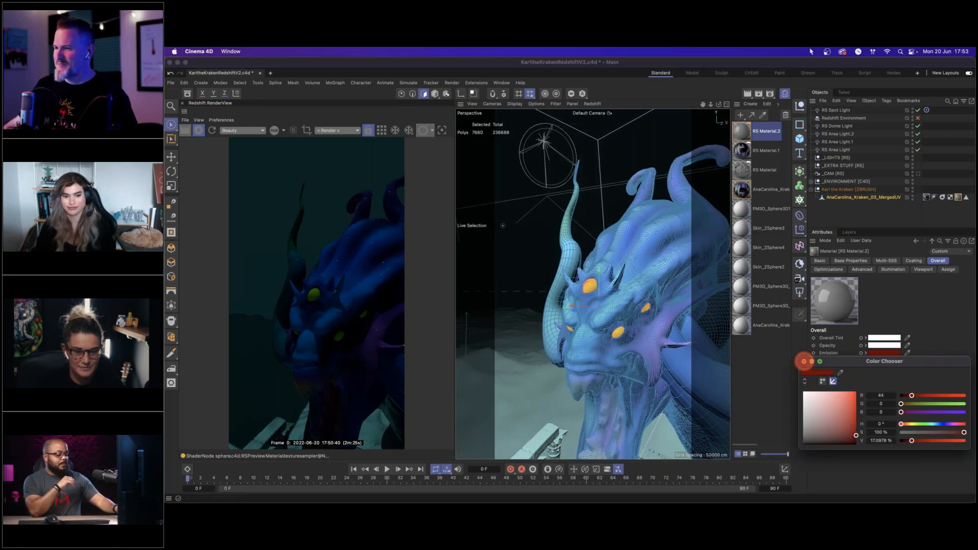
pyautogui.click(804, 361)
pyautogui.click(893, 361)
pyautogui.write('2')
pyautogui.press('Return')
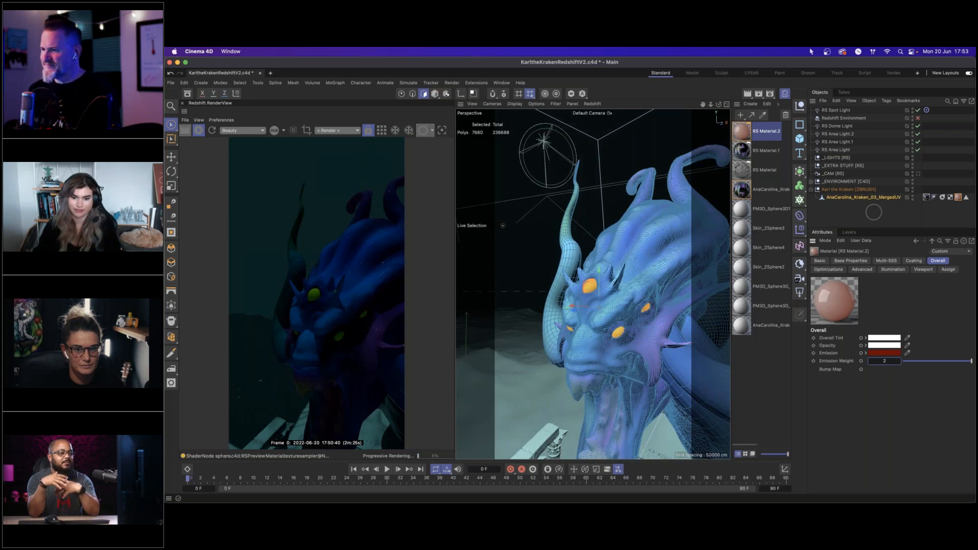
# Step: Reorder the RS Material.2 tag on the kraken mesh and restrict it to the Eyes polygon selection
pyautogui.click(958, 197)
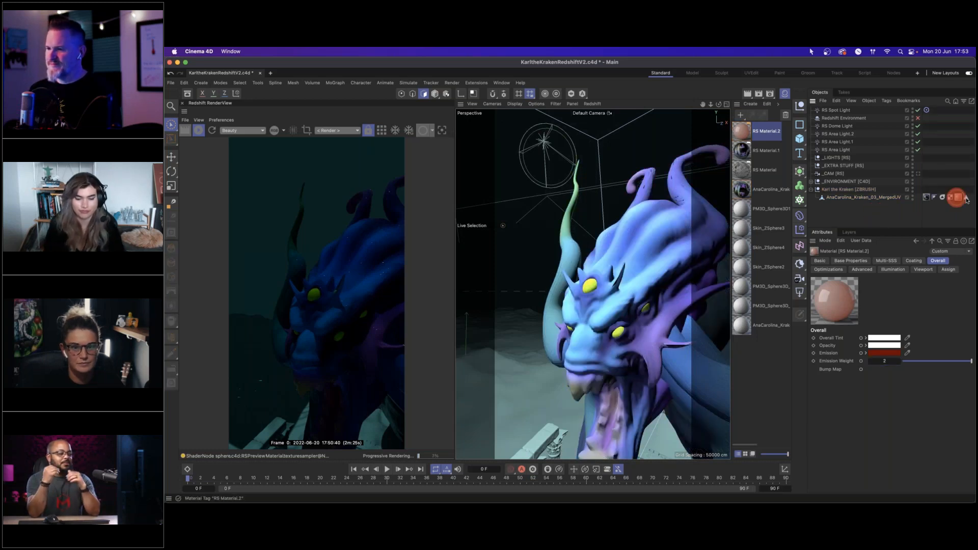
pyautogui.moveTo(958, 198); pyautogui.dragTo(924, 198)
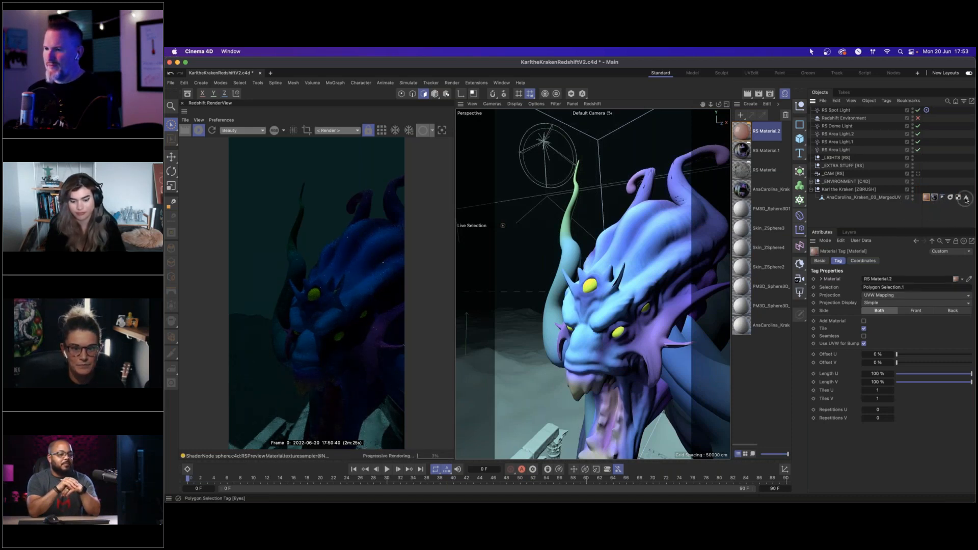
pyautogui.moveTo(964, 200); pyautogui.dragTo(902, 290)
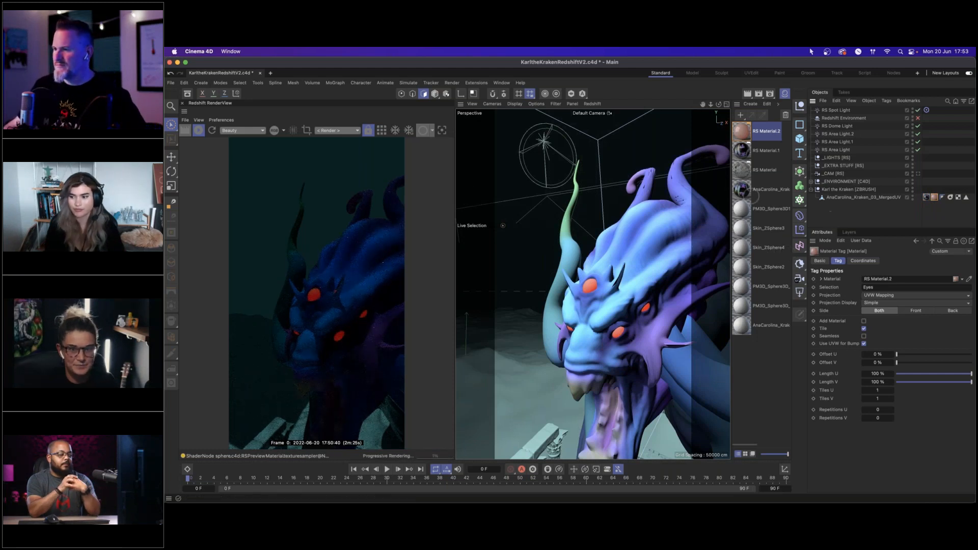
# Step: Set the emission weight of RS Material.2 to 3
pyautogui.click(745, 134)
pyautogui.doubleClick(885, 361)
pyautogui.write('3')
pyautogui.press('Return')
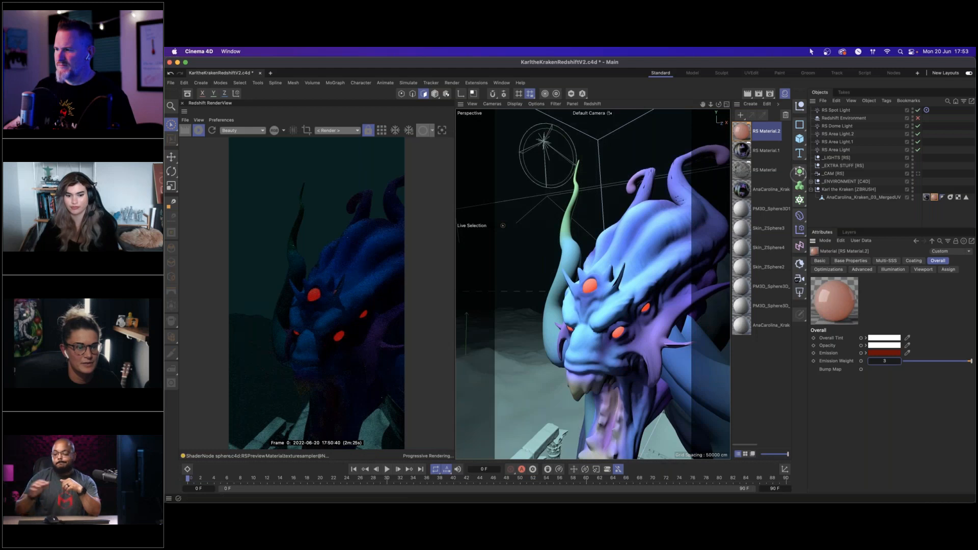
# Step: Check the glowing eyes from farther away and switch the perspective view back to the _CAM camera
pyautogui.keyDown('alt'); pyautogui.moveTo(634, 354); pyautogui.dragTo(658, 350); pyautogui.keyUp('alt')
pyautogui.keyDown('alt'); pyautogui.moveTo(653, 352); pyautogui.dragTo(577, 311, button='right'); pyautogui.keyUp('alt')
pyautogui.keyDown('alt'); pyautogui.moveTo(576, 312); pyautogui.dragTo(530, 267, button='middle'); pyautogui.keyUp('alt')
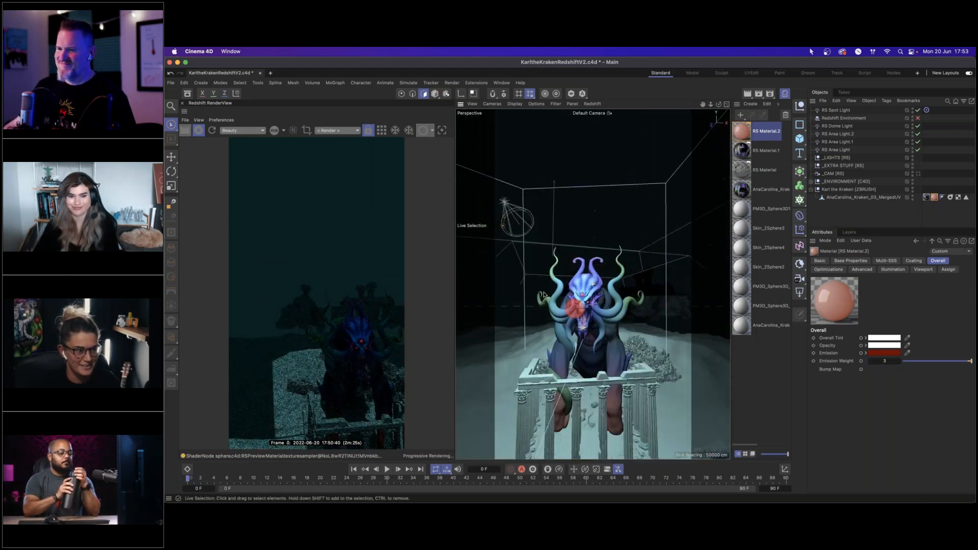
pyautogui.keyDown('alt'); pyautogui.moveTo(593, 316); pyautogui.dragTo(568, 285); pyautogui.keyUp('alt')
pyautogui.keyDown('alt'); pyautogui.moveTo(572, 327); pyautogui.dragTo(608, 320); pyautogui.keyUp('alt')
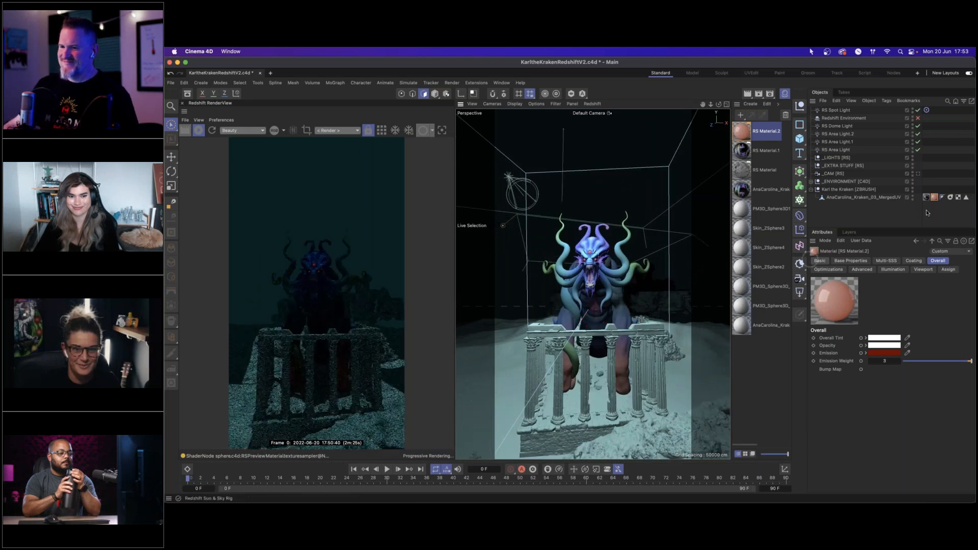
pyautogui.click(919, 175)
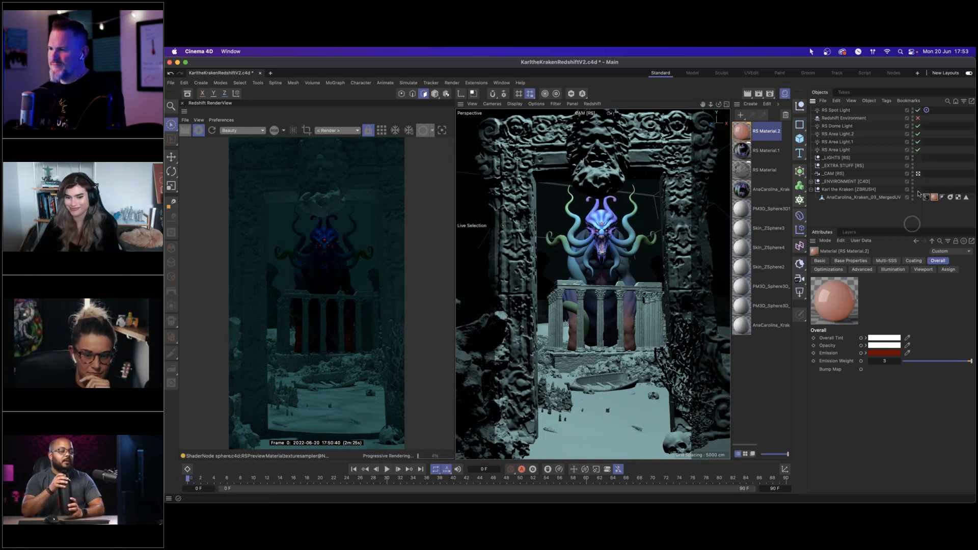
# Step: Brighten the red emission colour of RS Material.2 to an HSV value of 77 %
pyautogui.click(892, 353)
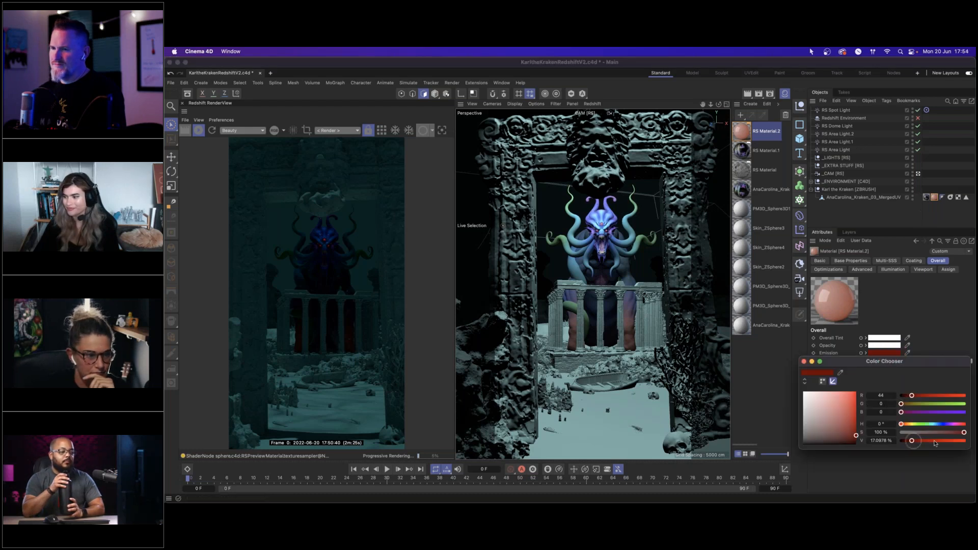
pyautogui.moveTo(935, 442); pyautogui.dragTo(948, 441)
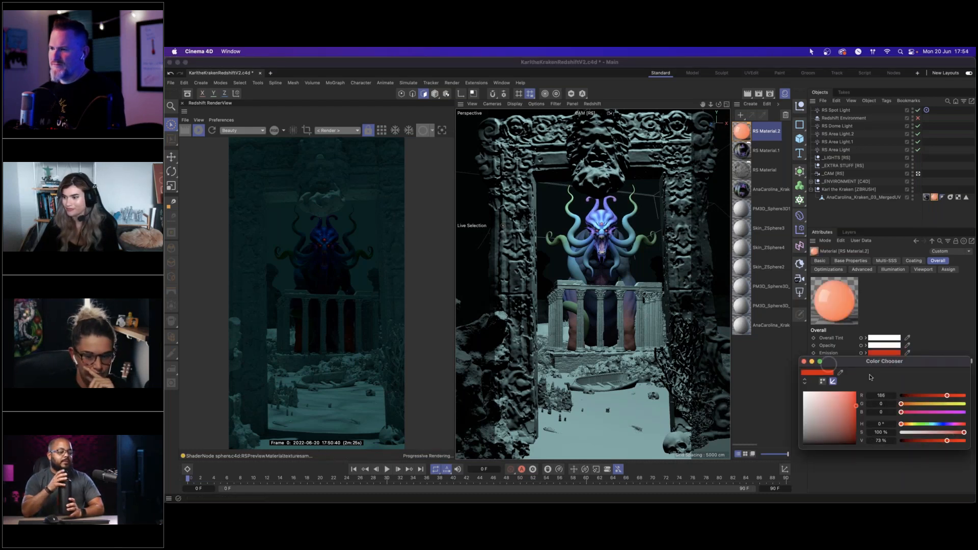
pyautogui.click(952, 443)
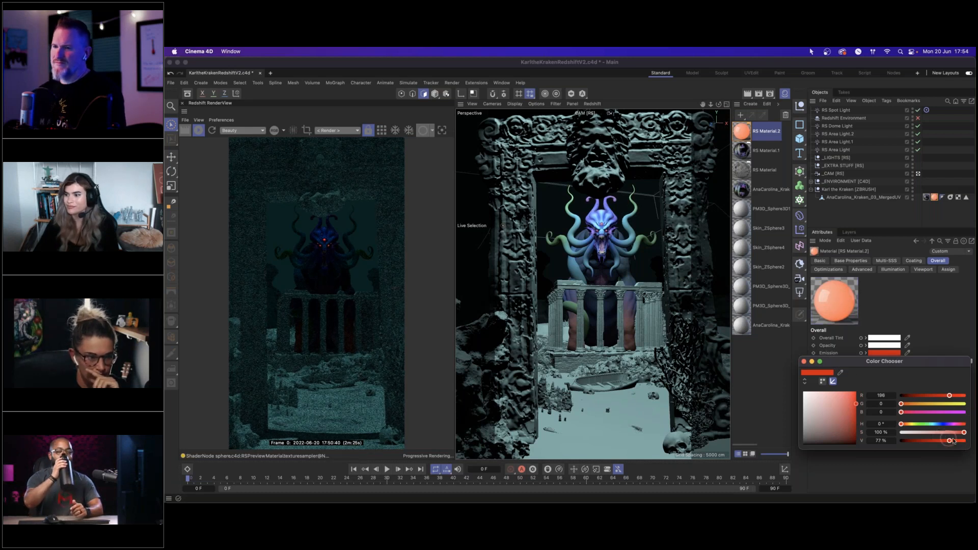
pyautogui.click(804, 361)
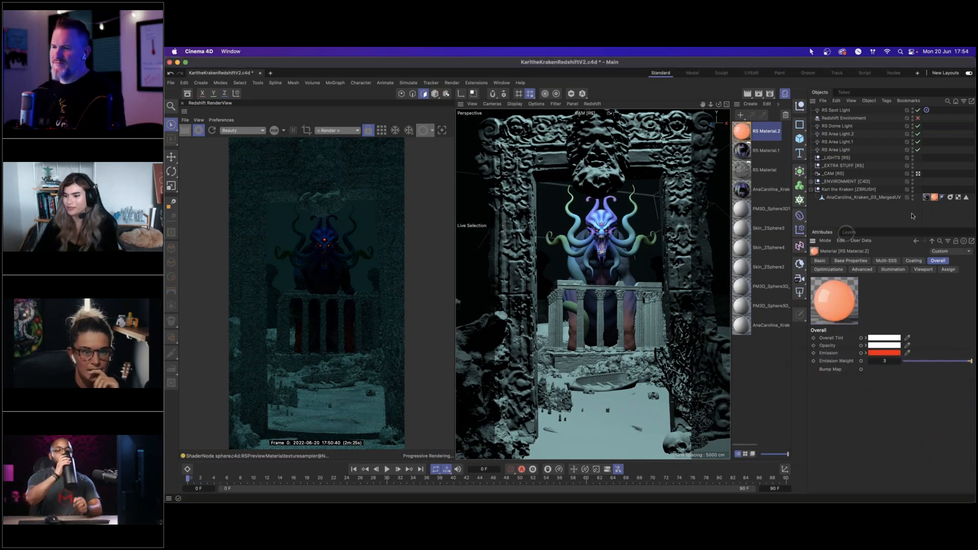
# Step: Enable the Redshift Environment and show its volume scattering settings
pyautogui.click(918, 118)
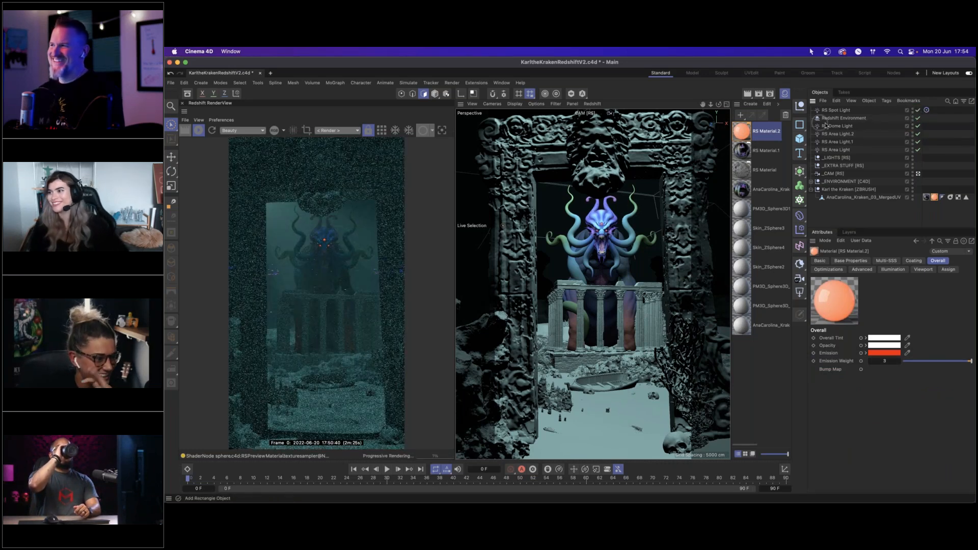
pyautogui.click(841, 119)
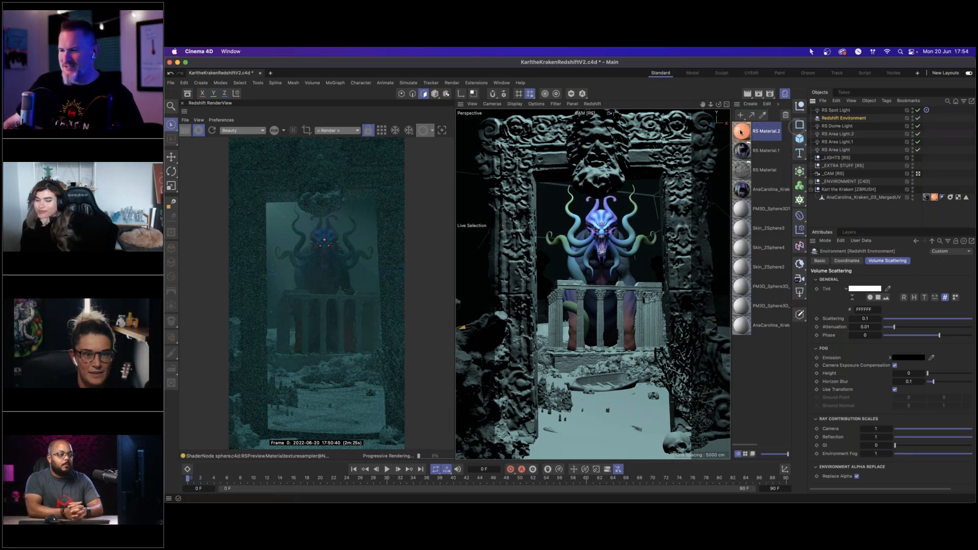
# Step: Add a plane as a child of the RS Spot Light and zero its position and rotation
pyautogui.click(836, 111)
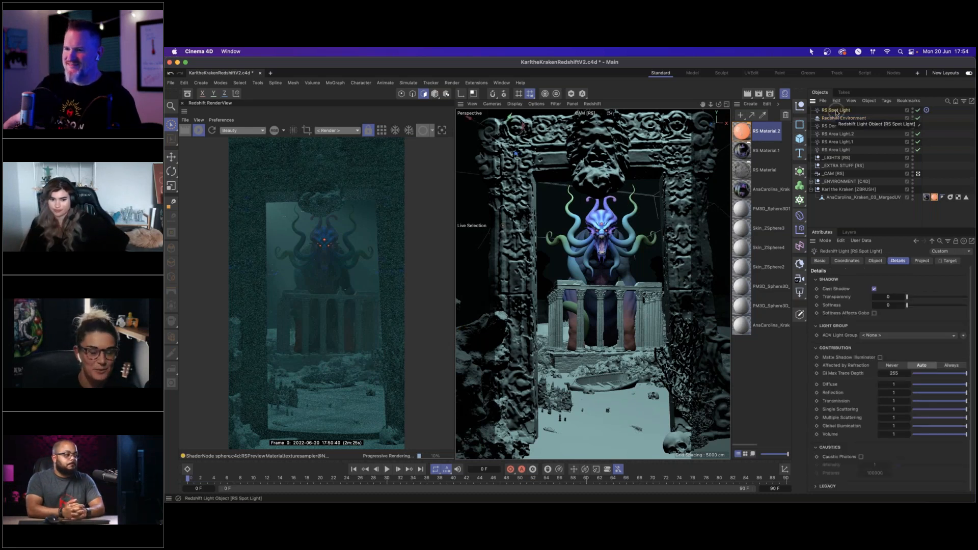
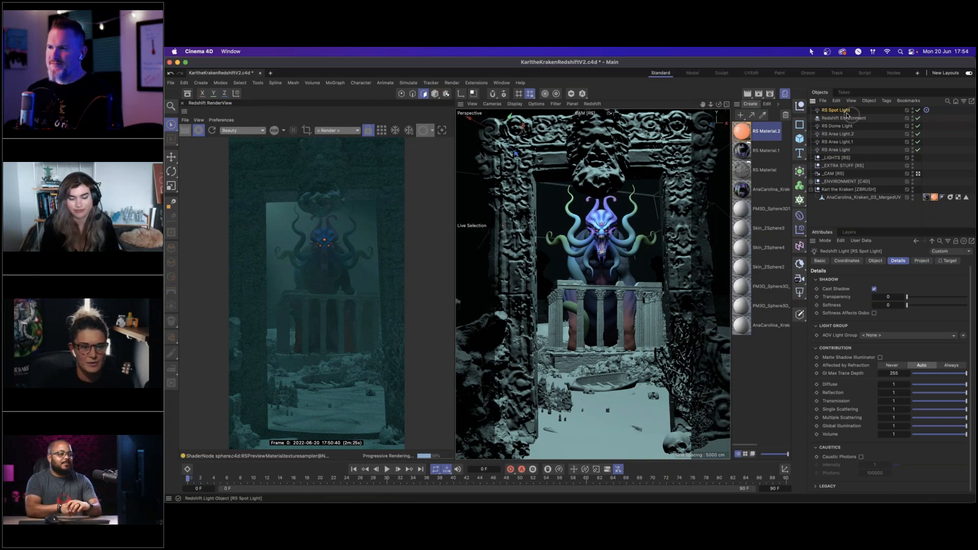
pyautogui.moveTo(800, 138); pyautogui.dragTo(840, 152)
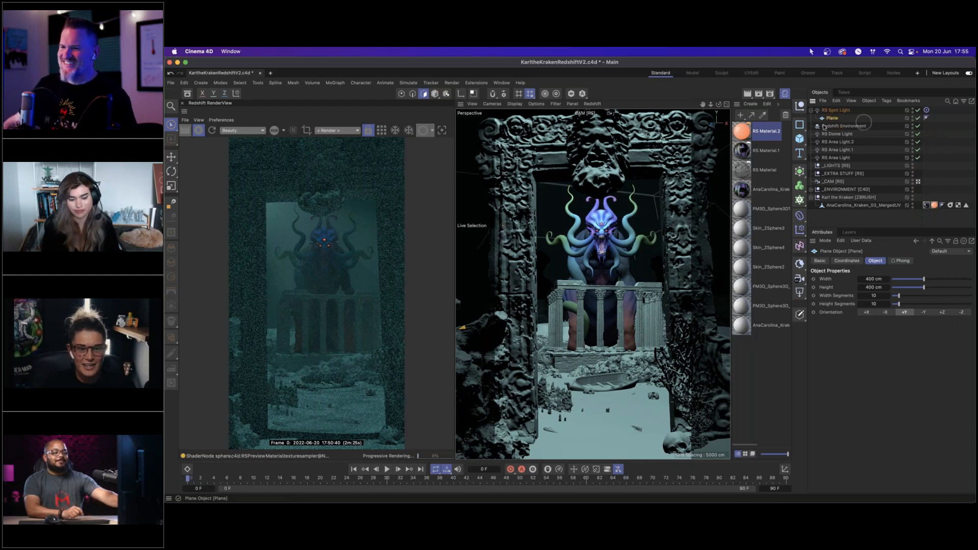
pyautogui.click(848, 260)
pyautogui.click(856, 289)
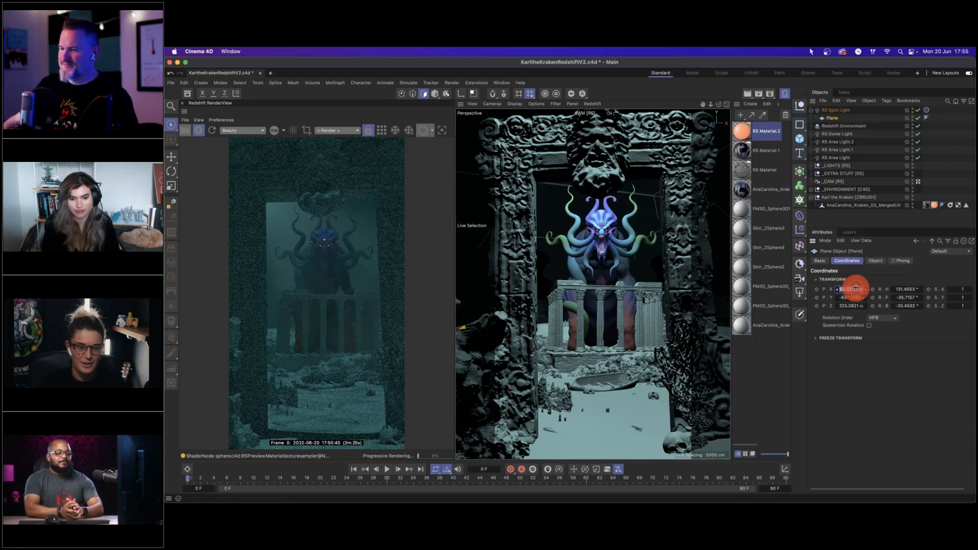
pyautogui.write('0')
pyautogui.press('Tab')
pyautogui.write('0')
pyautogui.press('Tab')
pyautogui.write('0')
pyautogui.press('Tab')
pyautogui.write('0')
pyautogui.press('Tab')
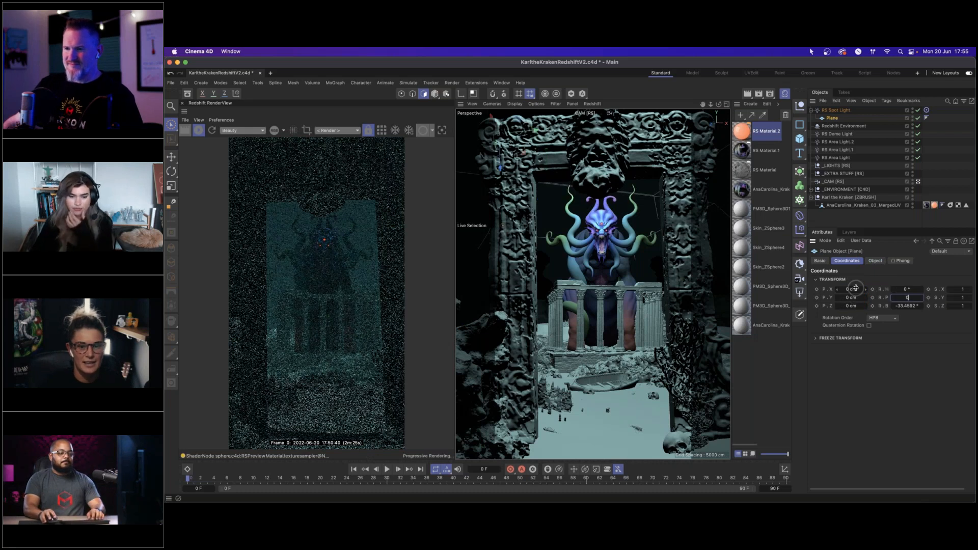
# Step: Set the plane's orientation to +Z and move it in front of the spot light in the Right view
pyautogui.click(876, 260)
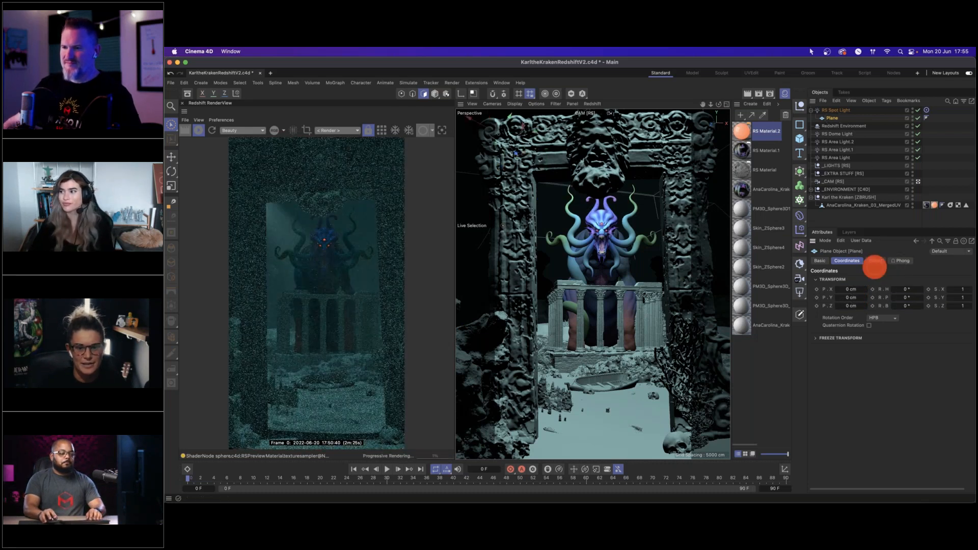
pyautogui.click(950, 312)
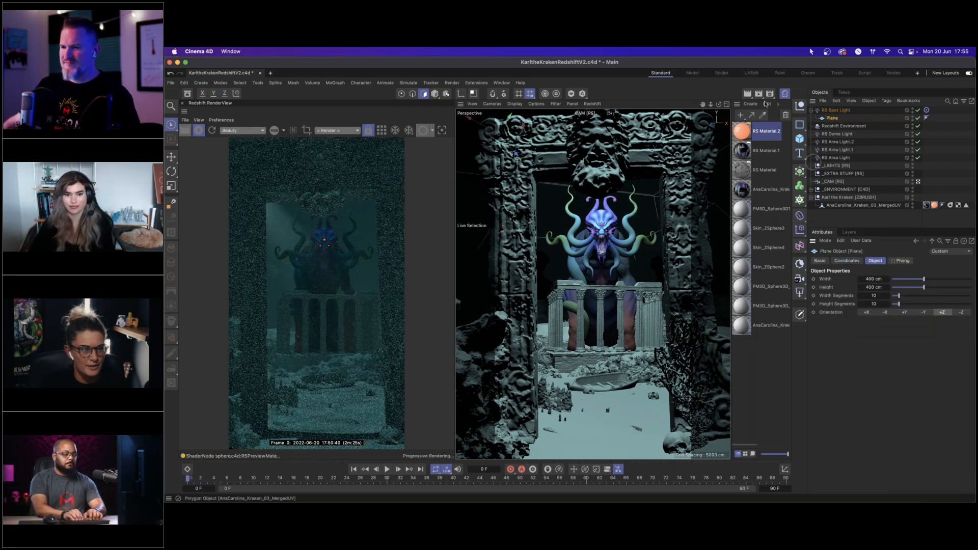
pyautogui.click(727, 104)
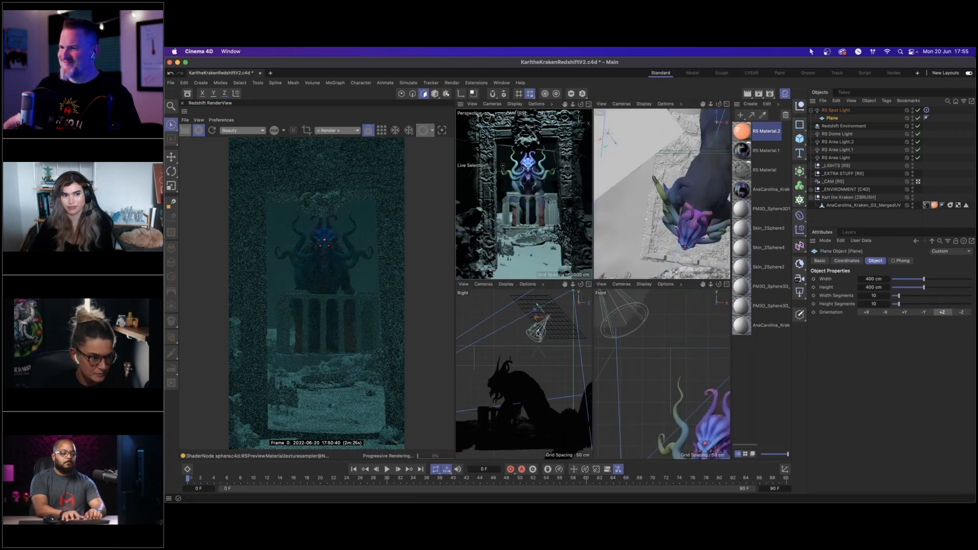
pyautogui.moveTo(536, 337); pyautogui.dragTo(515, 357)
# Step: Apply RS Material to the plane and set the overall scale of its Maxon Noise node to 6
pyautogui.moveTo(832, 119); pyautogui.dragTo(831, 118)
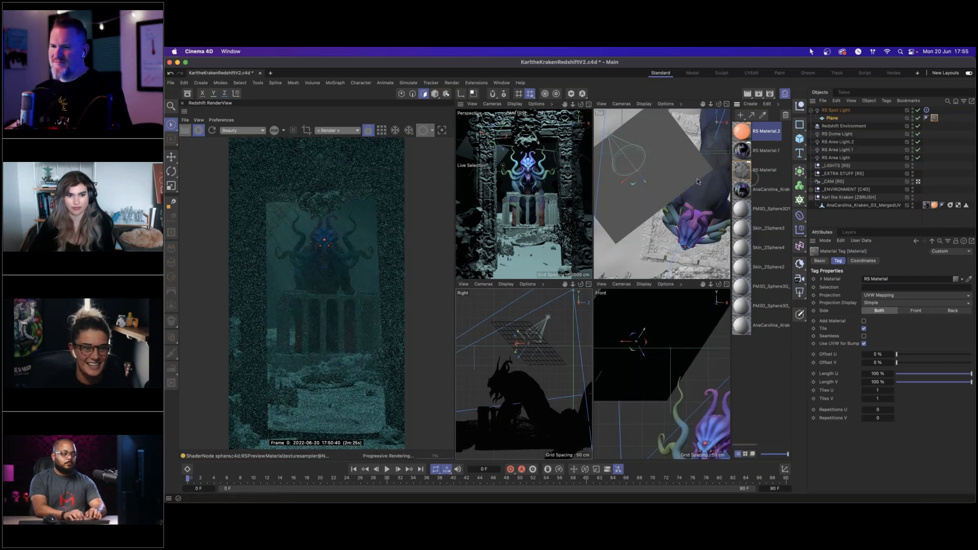
pyautogui.doubleClick(742, 169)
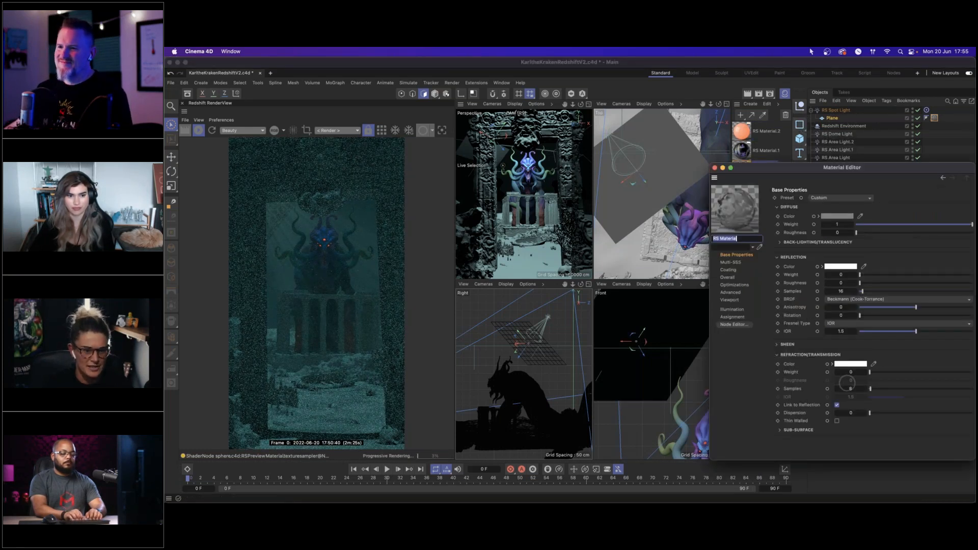
pyautogui.click(733, 325)
pyautogui.click(934, 167)
pyautogui.click(716, 167)
pyautogui.moveTo(638, 218); pyautogui.dragTo(622, 213)
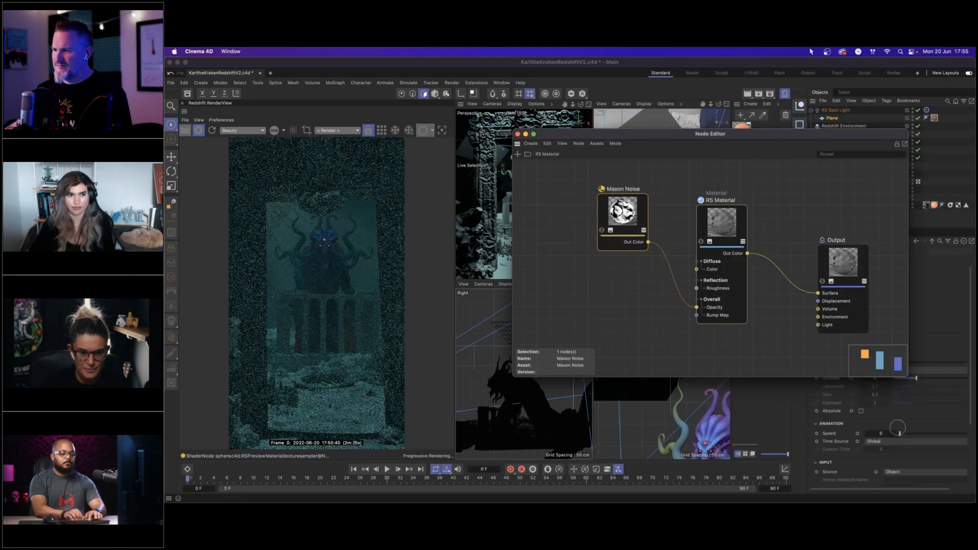
pyautogui.moveTo(970, 312); pyautogui.dragTo(970, 354)
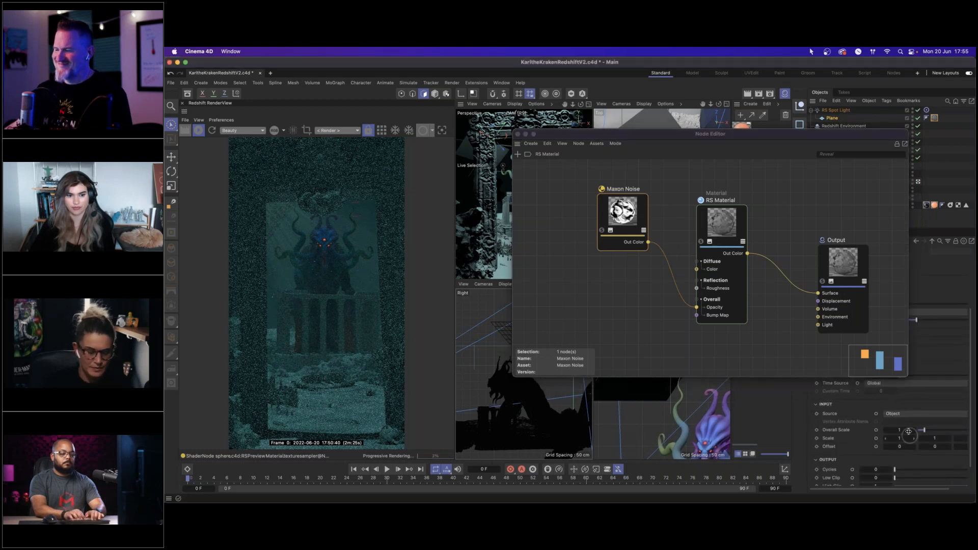
pyautogui.moveTo(901, 430); pyautogui.dragTo(900, 430)
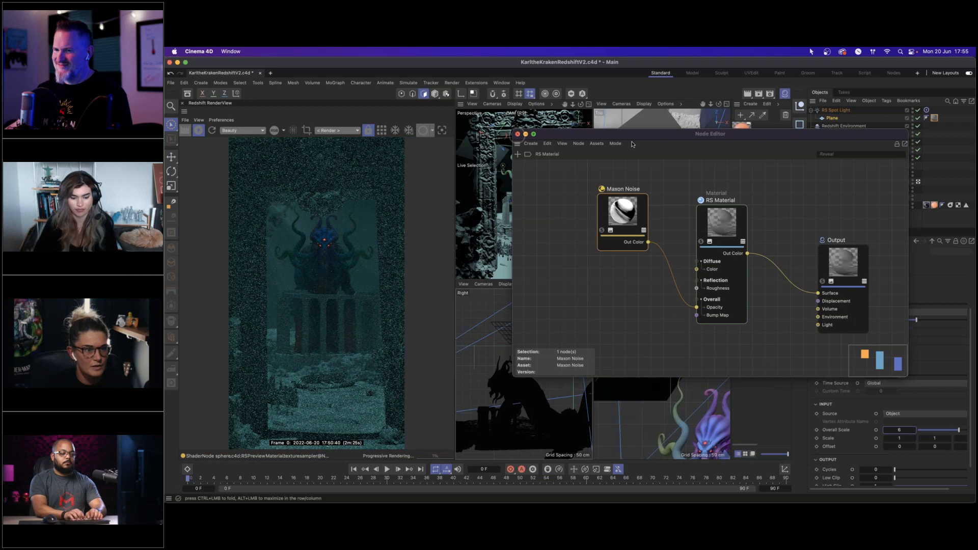
pyautogui.click(518, 134)
# Step: Move the plane slightly farther from the spot light and set the RS Spot Light's intensity to 50000
pyautogui.moveTo(642, 354); pyautogui.dragTo(660, 373)
pyautogui.click(832, 117)
pyautogui.click(833, 111)
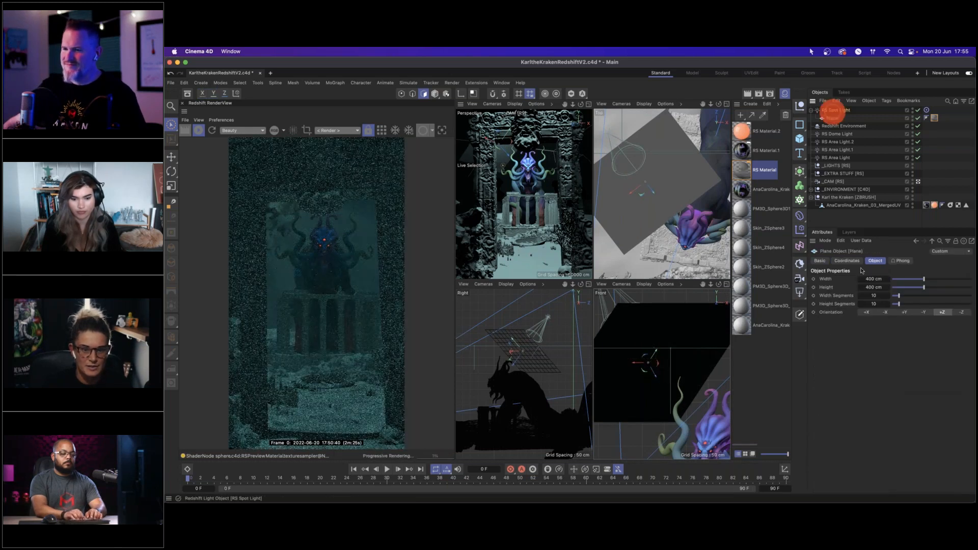
pyautogui.click(876, 261)
pyautogui.click(875, 263)
pyautogui.click(871, 319)
pyautogui.moveTo(867, 318); pyautogui.dragTo(860, 317)
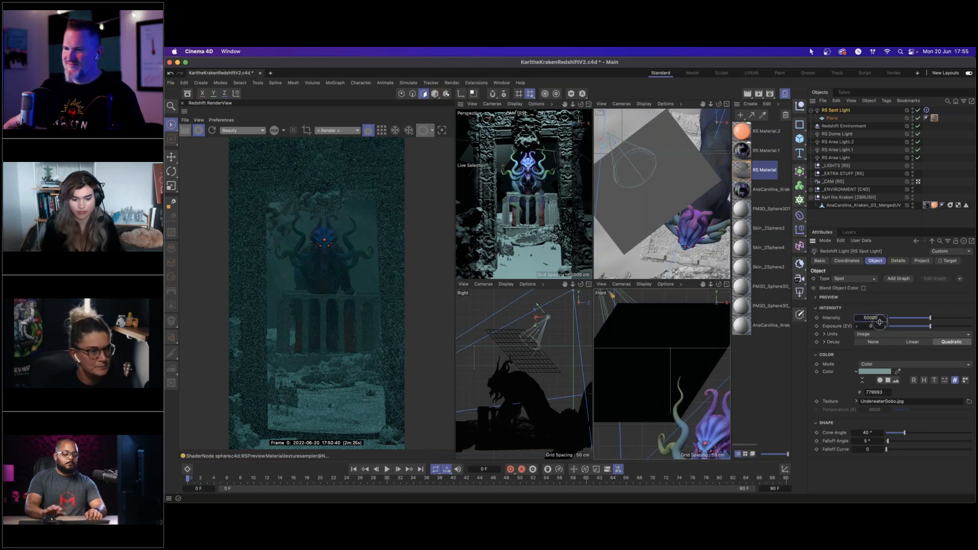
pyautogui.write('5')
pyautogui.press('Return')
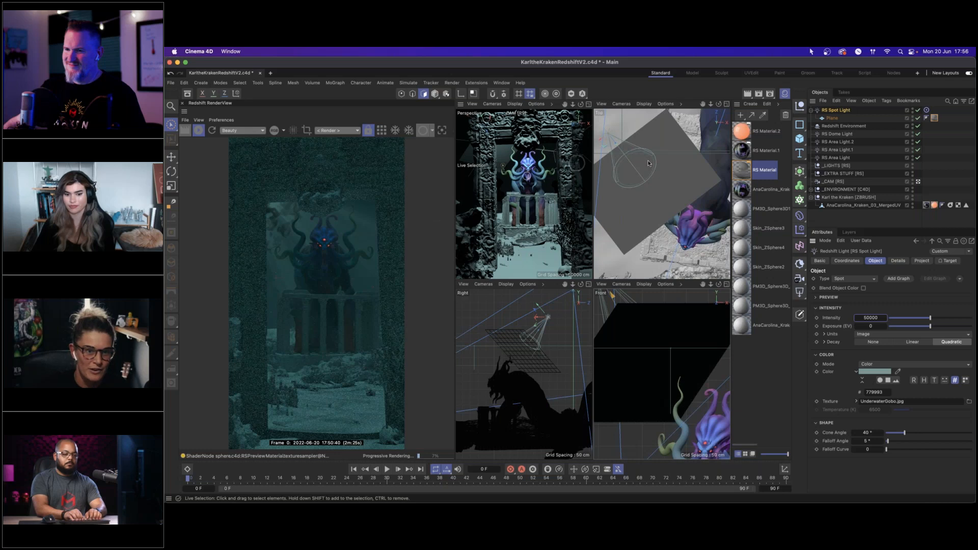
# Step: Add a Redshift Object tag to the plane, override its visibility and turn off Primary Ray Visible
pyautogui.rightClick(831, 121)
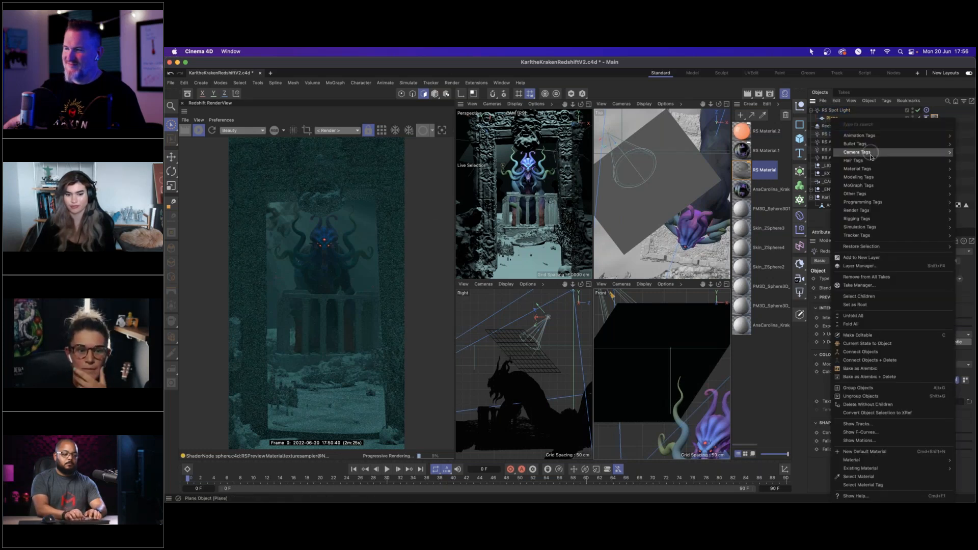
pyautogui.moveTo(878, 178)
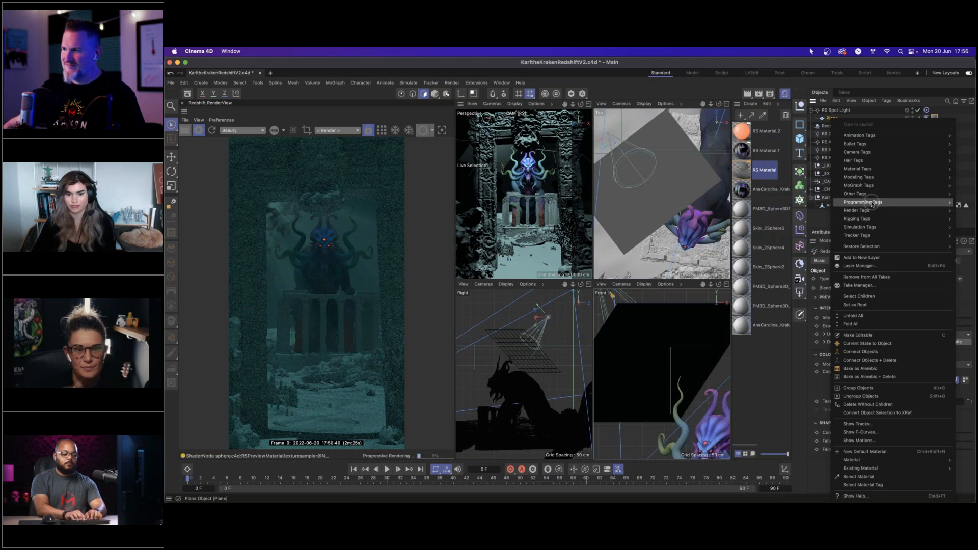
pyautogui.moveTo(868, 162)
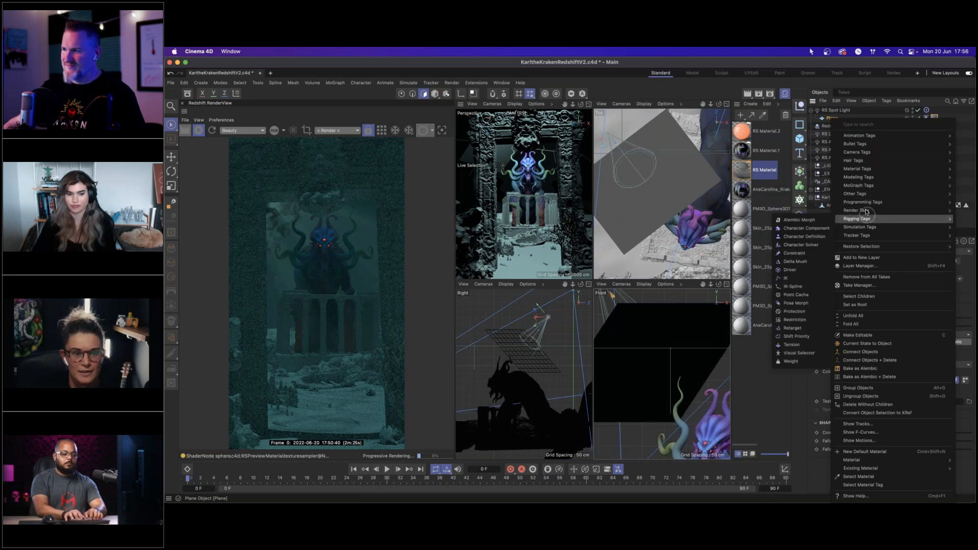
pyautogui.moveTo(866, 210)
pyautogui.click(804, 237)
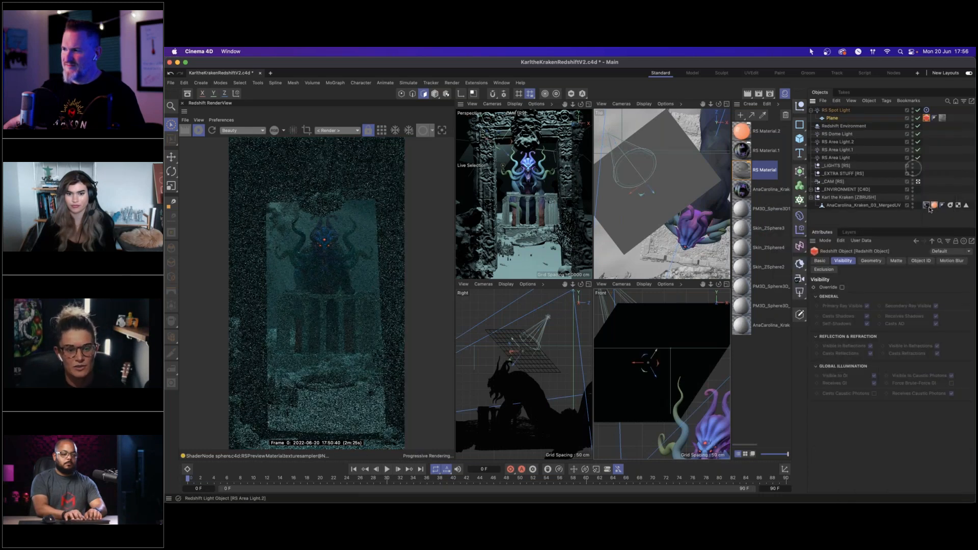
pyautogui.click(842, 287)
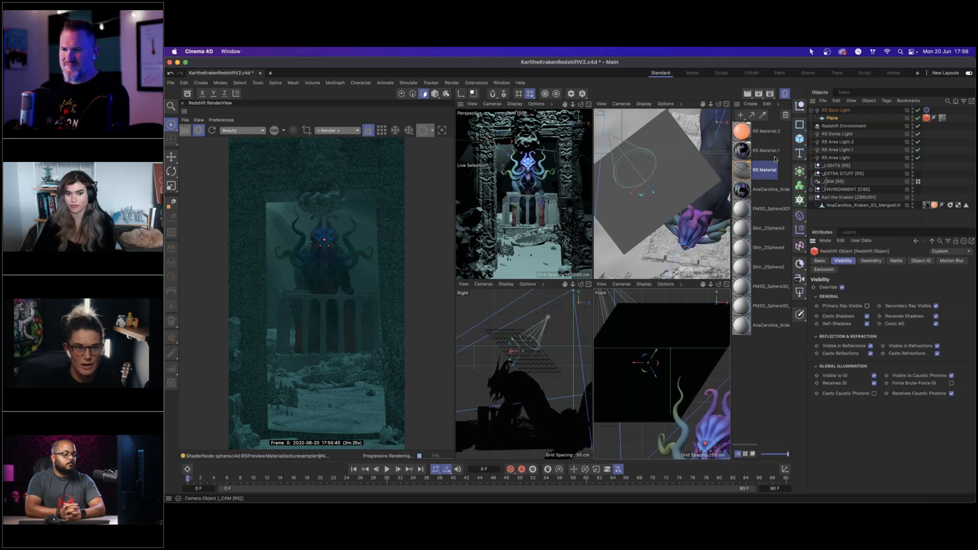
# Step: Move the RS Spot Light and its child plane slightly up and back in the Right view, and hide the Material Manager
pyautogui.click(747, 172)
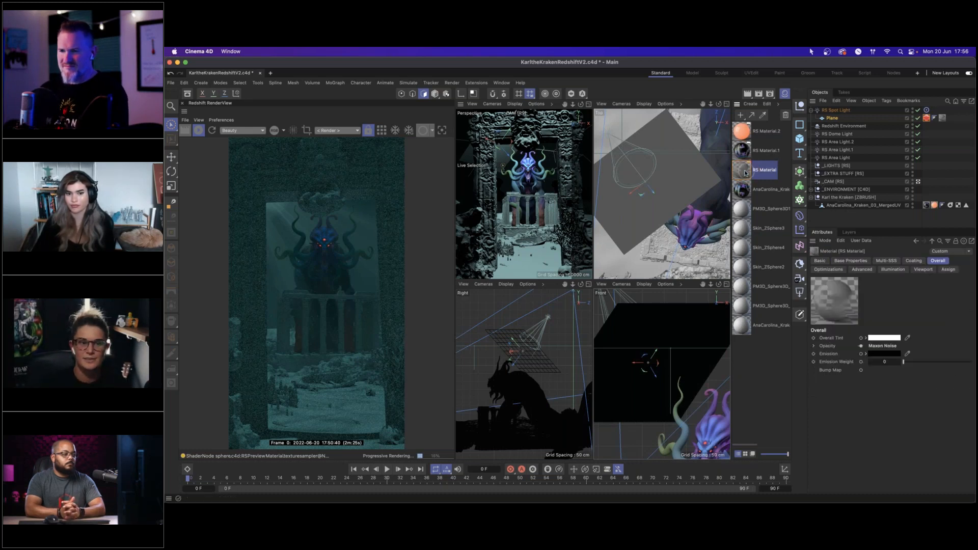
pyautogui.click(834, 110)
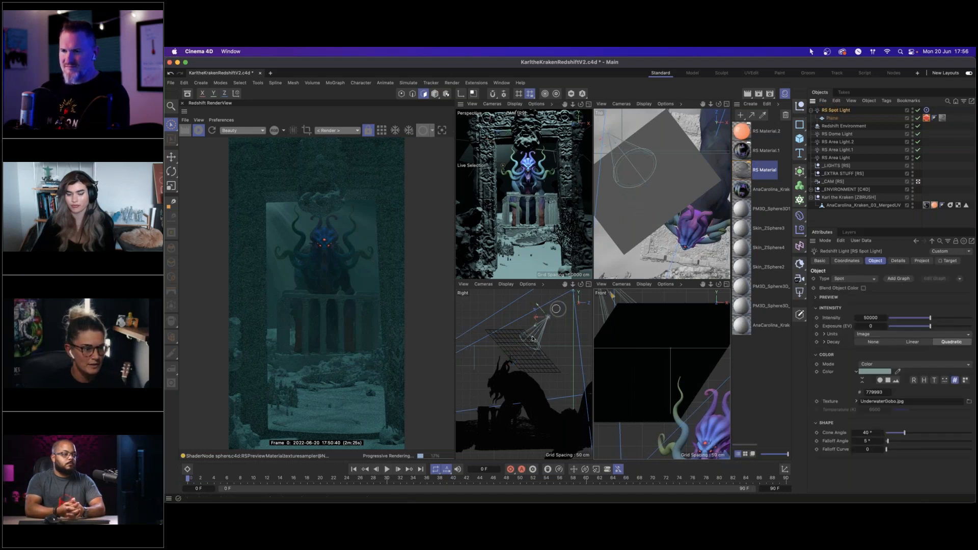
pyautogui.moveTo(538, 332); pyautogui.dragTo(545, 329)
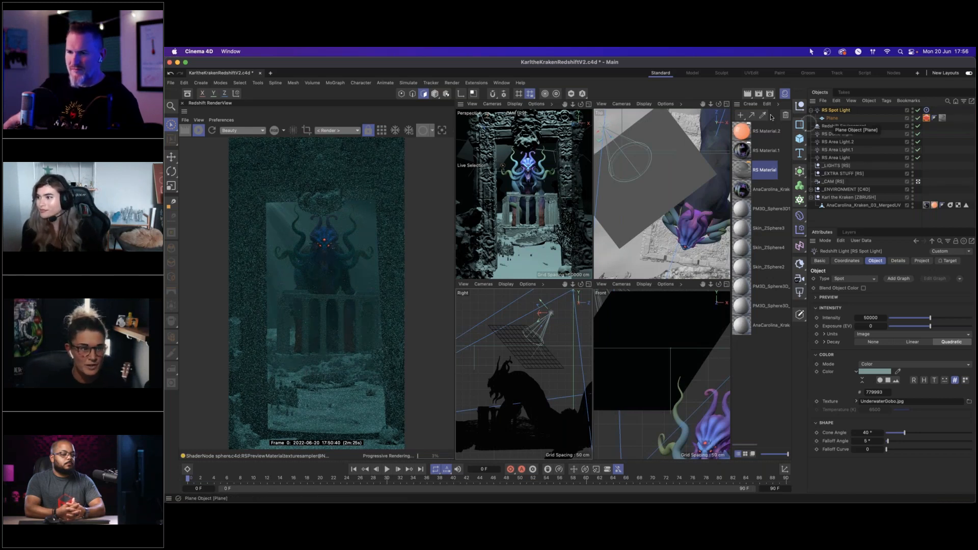
pyautogui.click(785, 95)
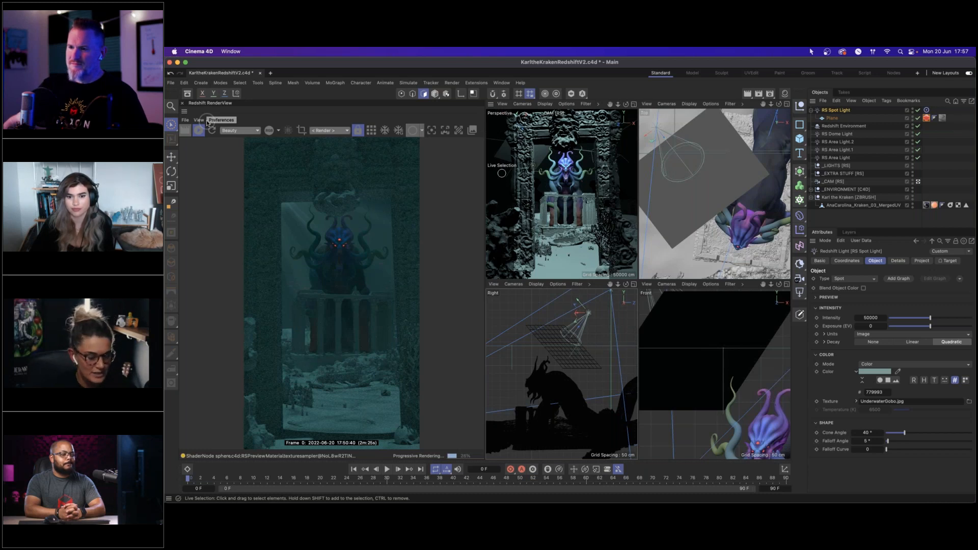
pyautogui.keyDown('alt'); pyautogui.moveTo(505, 178); pyautogui.dragTo(519, 215); pyautogui.keyUp('alt')
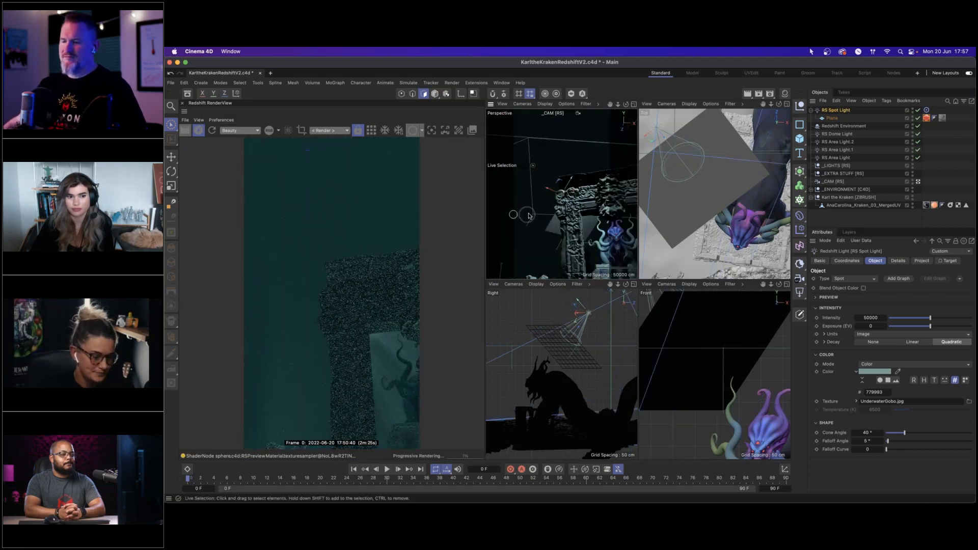
pyautogui.press('super+shift+z')
pyautogui.click(274, 106)
pyautogui.press('super+shift+y')
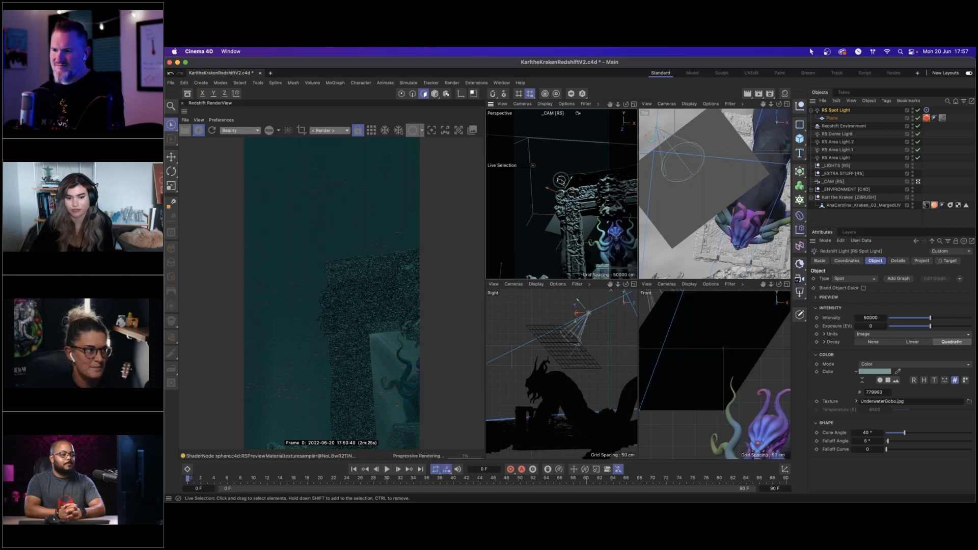
pyautogui.press('super+shift+z')
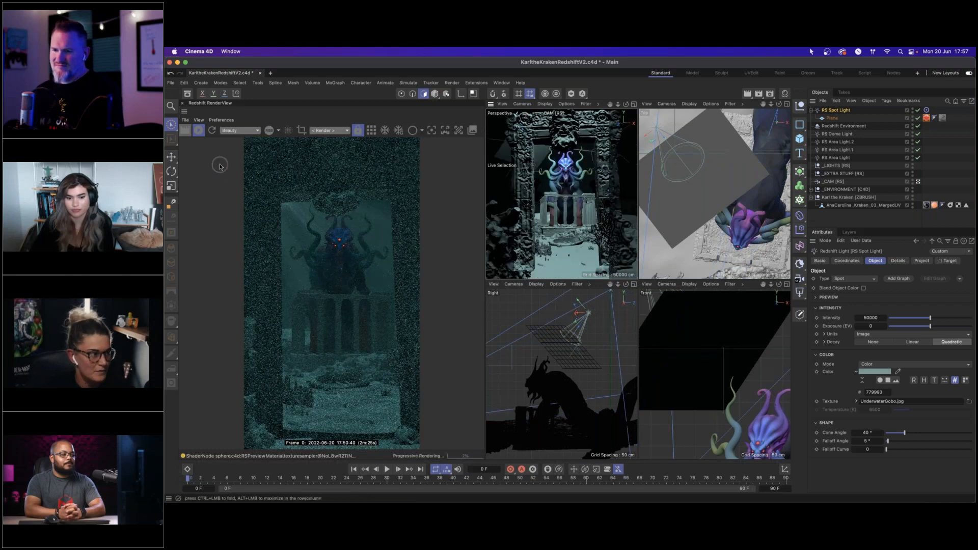
# Step: Show the display and post-effect settings of the Redshift RenderView
pyautogui.click(220, 166)
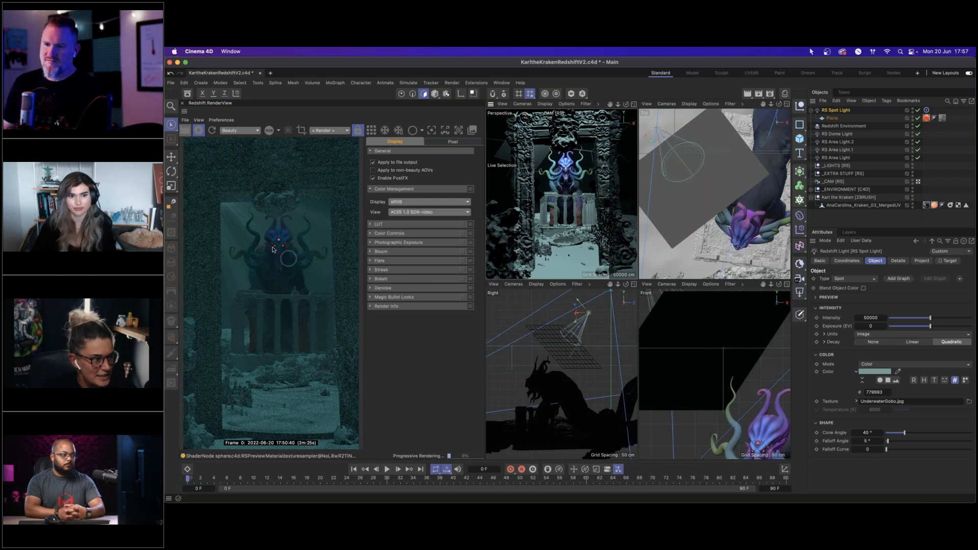
# Step: Enable the RenderView's global Bloom effect and set its threshold to about 0.446 and intensity to about 2.43
pyautogui.click(370, 252)
pyautogui.click(462, 252)
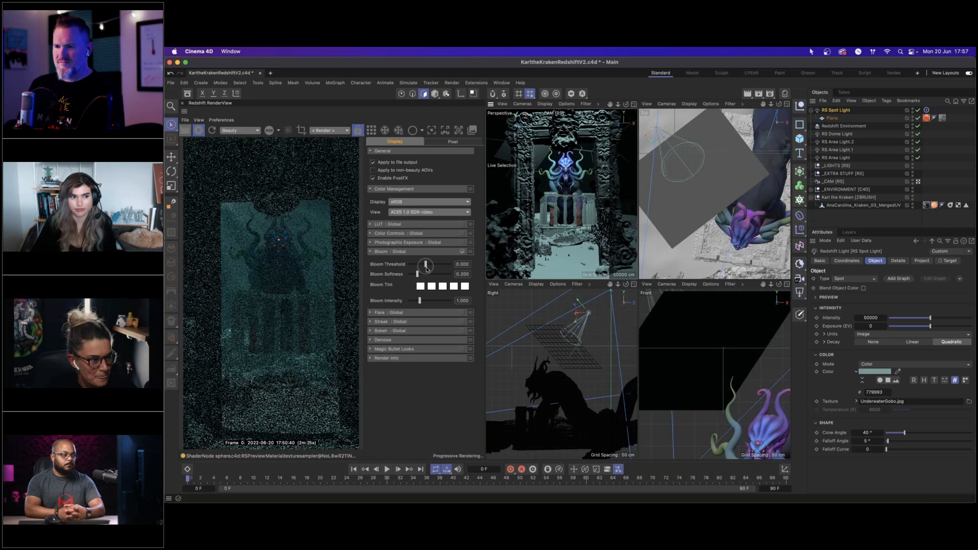
pyautogui.moveTo(425, 264); pyautogui.dragTo(421, 265)
pyautogui.moveTo(412, 265); pyautogui.dragTo(408, 265)
pyautogui.moveTo(420, 303)
pyautogui.mouseDown()
pyautogui.moveTo(463, 295)
pyautogui.moveTo(435, 299)
pyautogui.mouseUp()
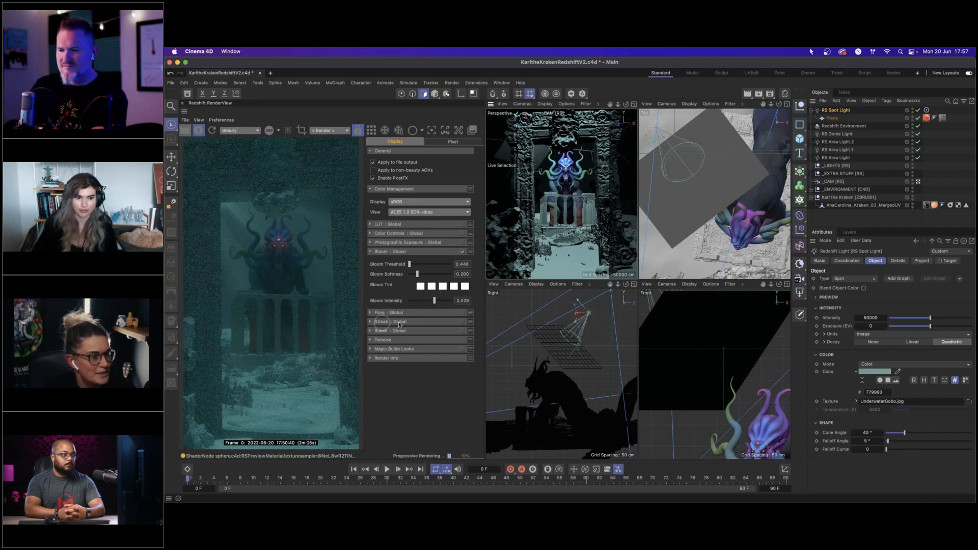
# Step: Enable Photographic Exposure, raise the f-Stop and vignetting, and lower the black crush threshold to 0.095 and saturation to 0.810
pyautogui.click(371, 243)
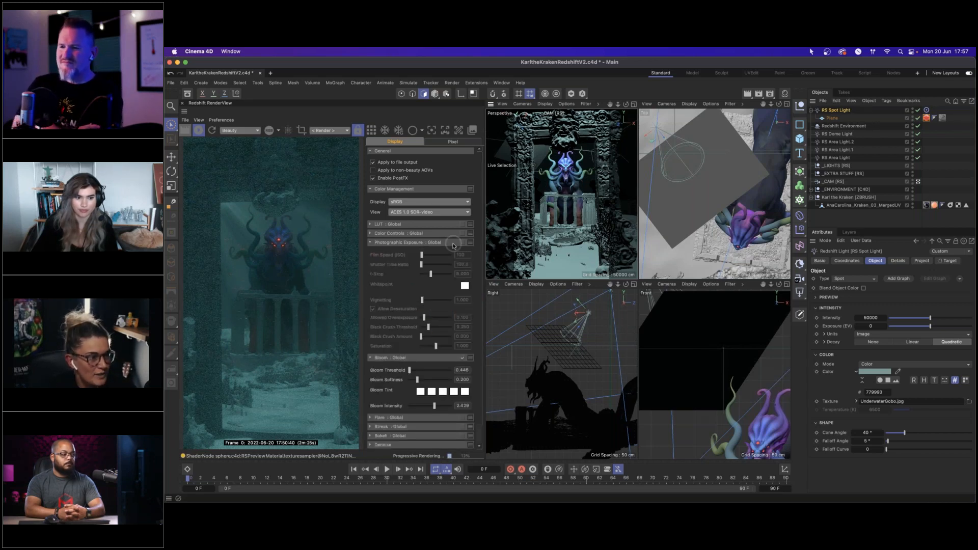
pyautogui.click(463, 243)
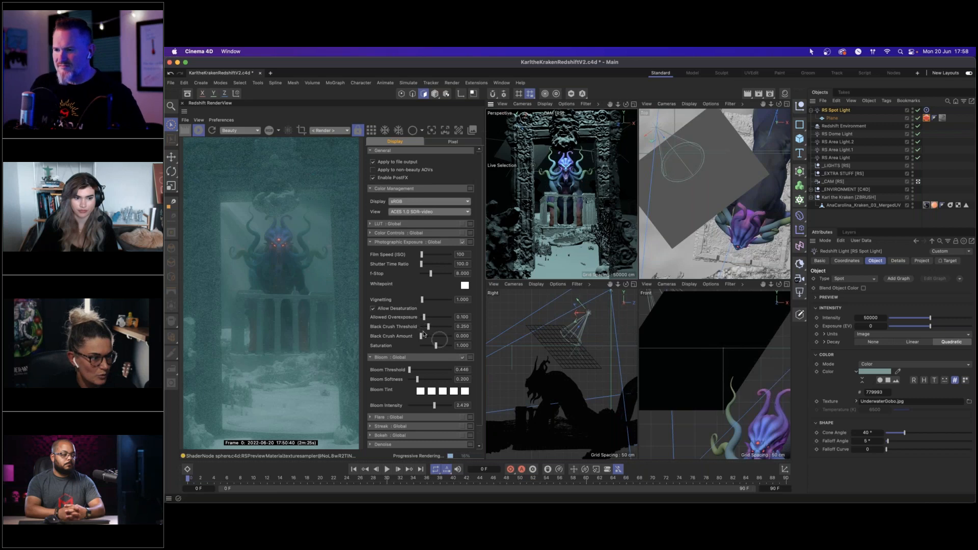
pyautogui.moveTo(429, 326); pyautogui.dragTo(430, 347)
pyautogui.moveTo(422, 299); pyautogui.dragTo(435, 275)
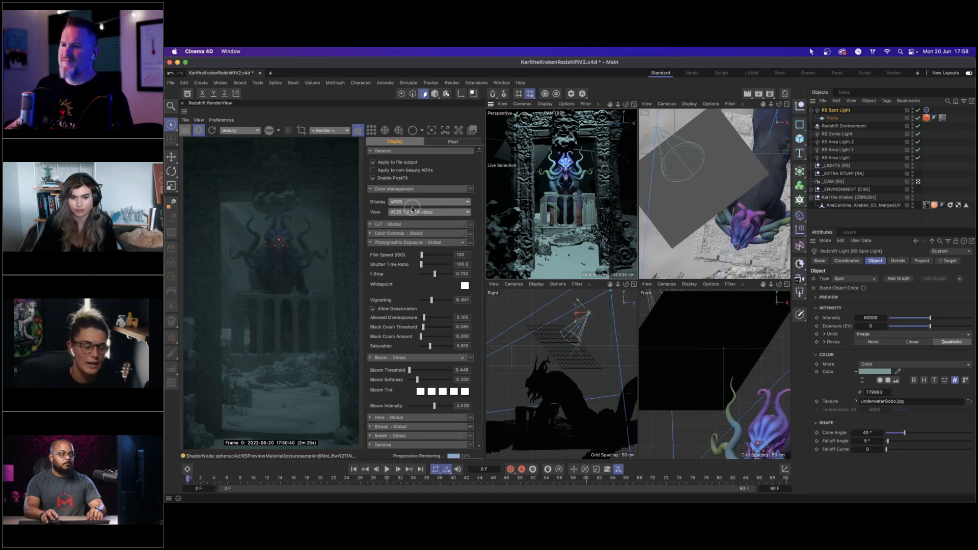
# Step: Turn off Photographic Exposure and Bloom and collapse both sections of the RenderView settings
pyautogui.click(463, 243)
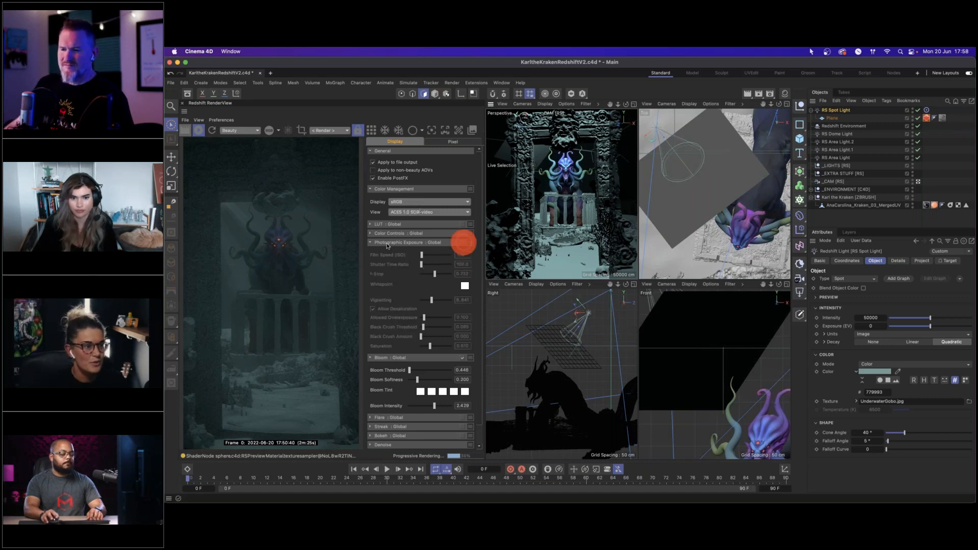
pyautogui.click(370, 242)
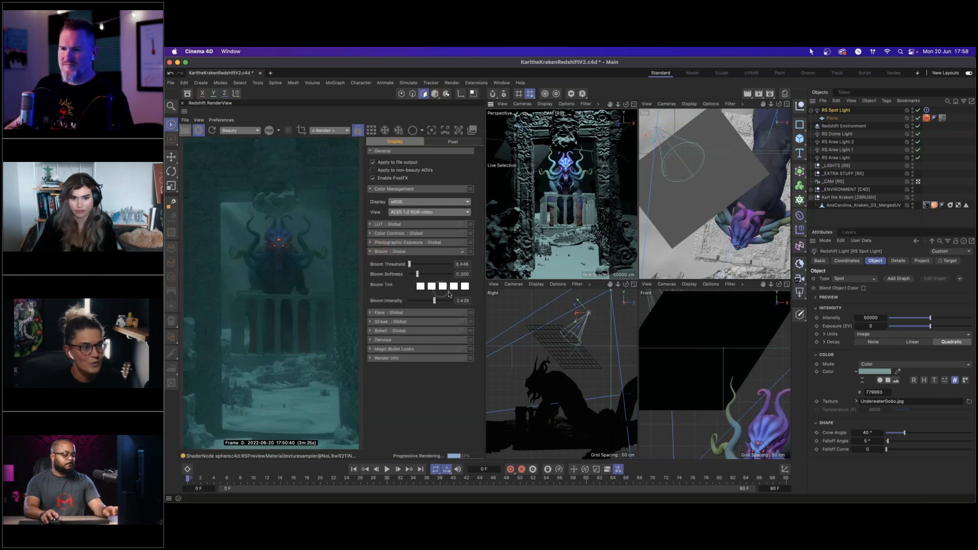
pyautogui.click(462, 252)
pyautogui.click(370, 252)
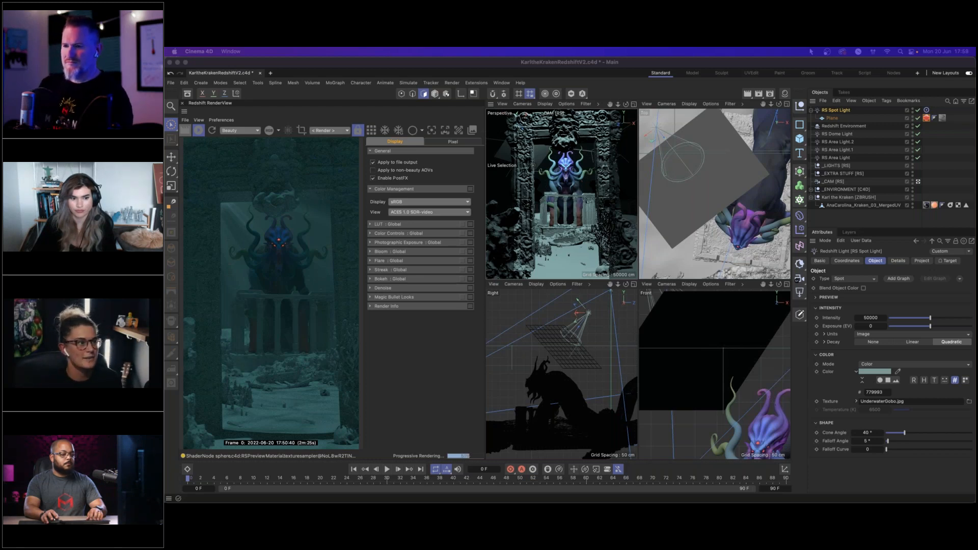
# Step: Stop the interactive render and show the AOV section of the Redshift render settings
pyautogui.click(199, 131)
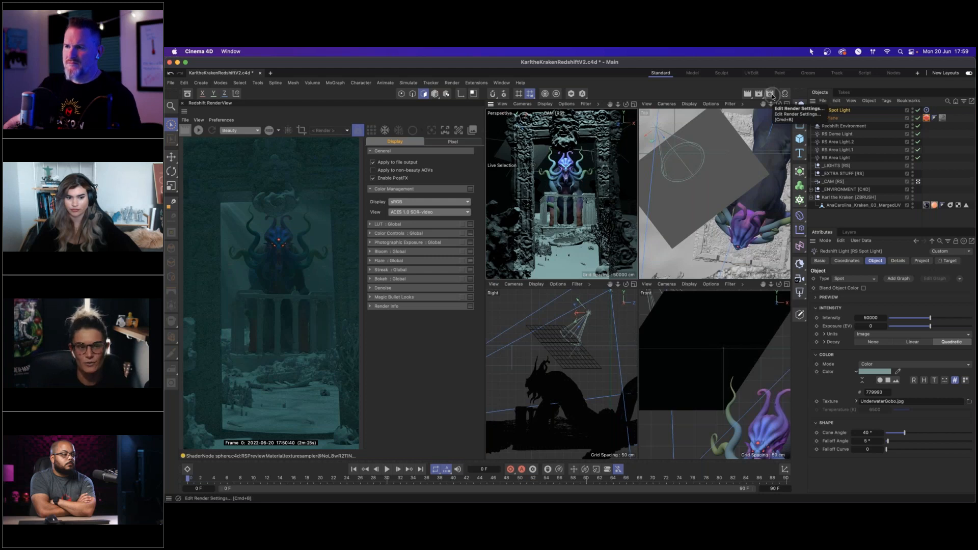
pyautogui.click(771, 93)
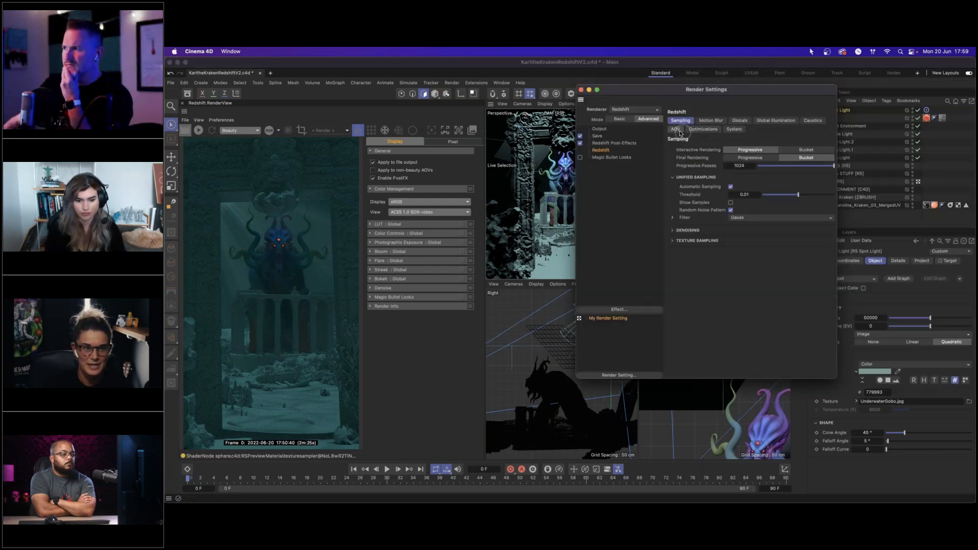
pyautogui.click(677, 130)
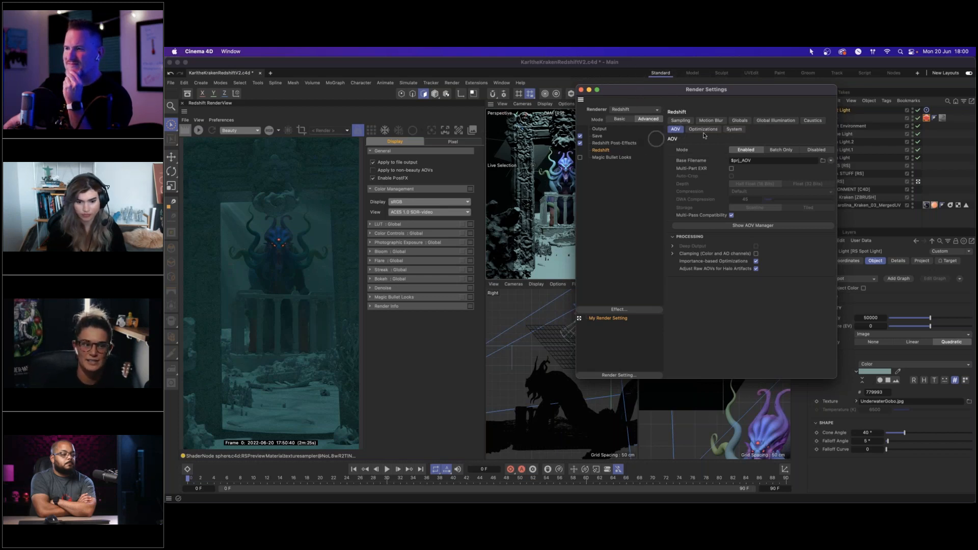
# Step: Open the Redshift AOV Manager and add the Emission and Depth AOVs to the active list
pyautogui.click(745, 225)
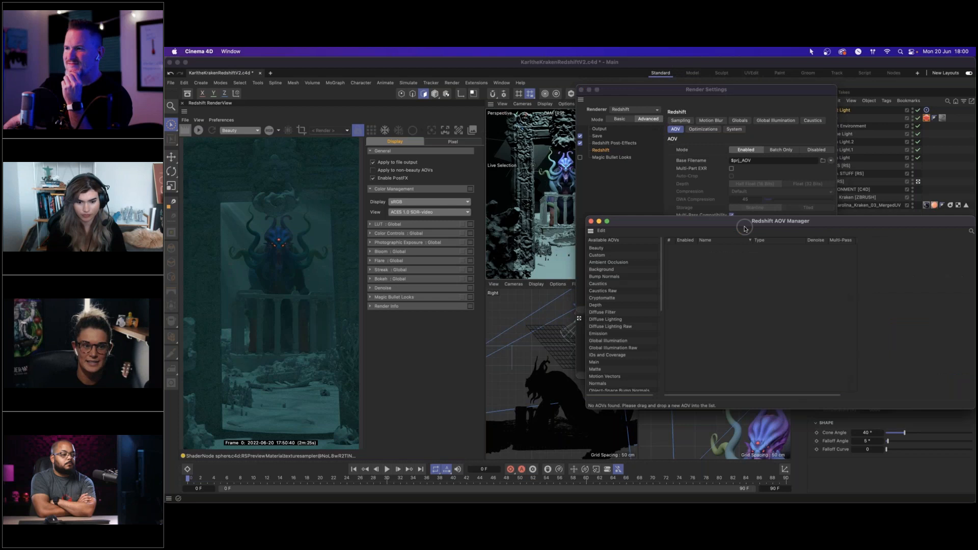
pyautogui.moveTo(744, 222); pyautogui.dragTo(685, 171)
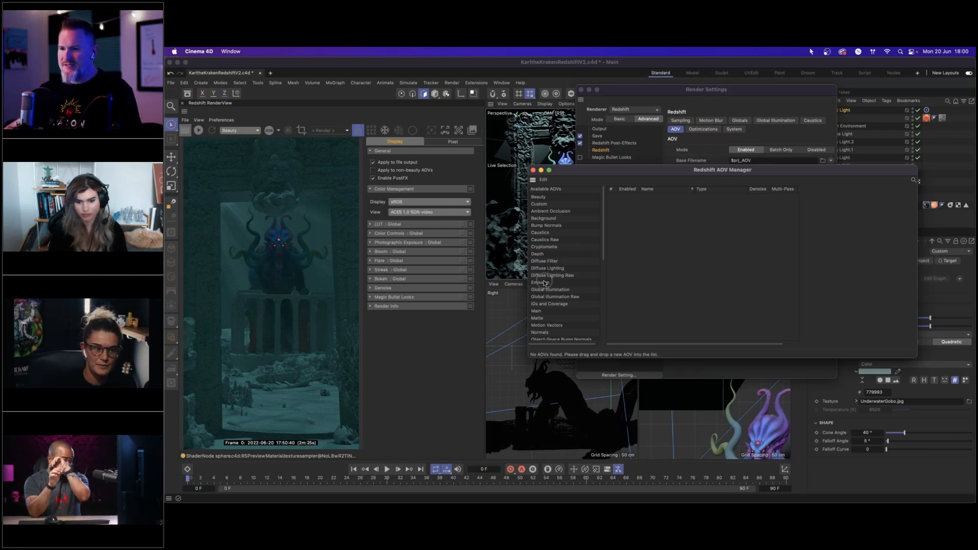
pyautogui.moveTo(541, 282); pyautogui.dragTo(669, 218)
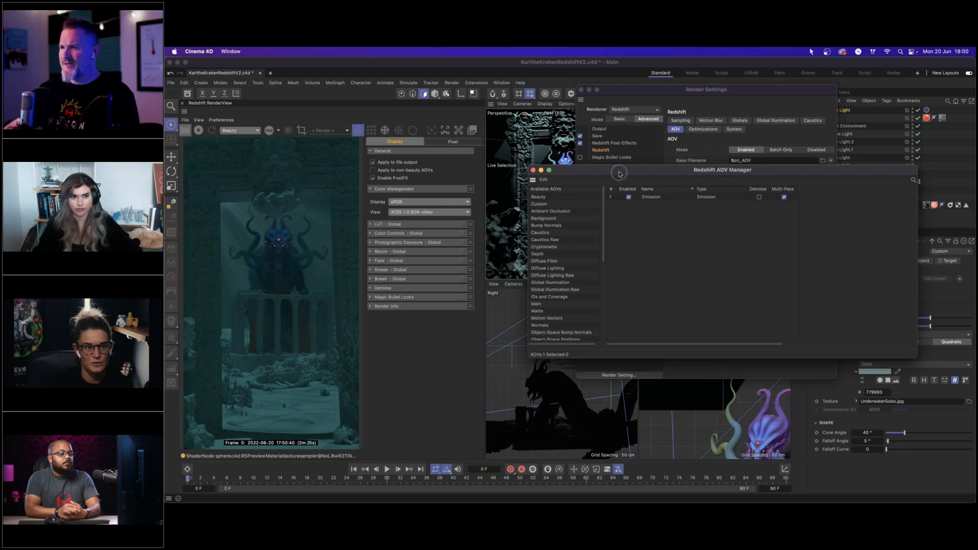
pyautogui.moveTo(537, 253); pyautogui.dragTo(659, 215)
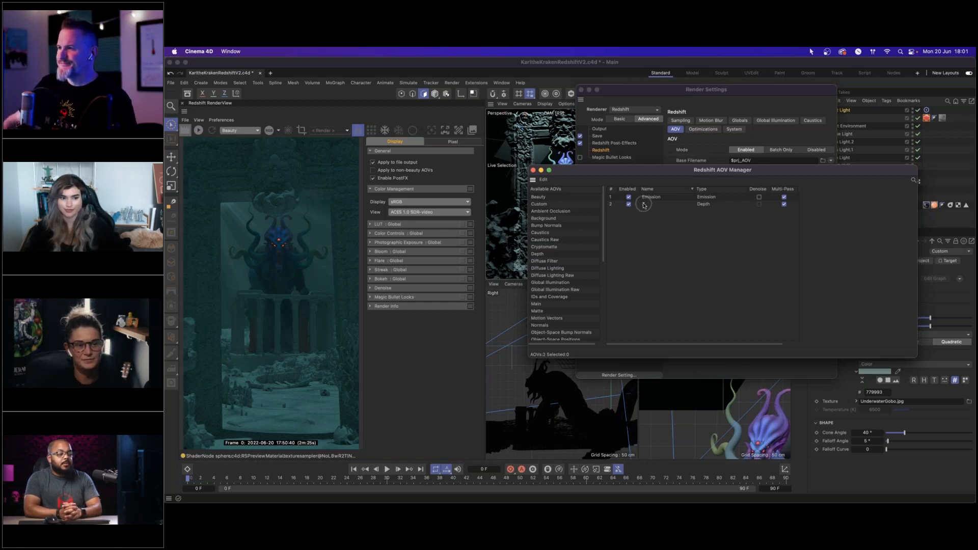
# Step: Examine the Depth AOV's options and the choices for its Depth Mode in an enlarged AOV Manager
pyautogui.click(644, 205)
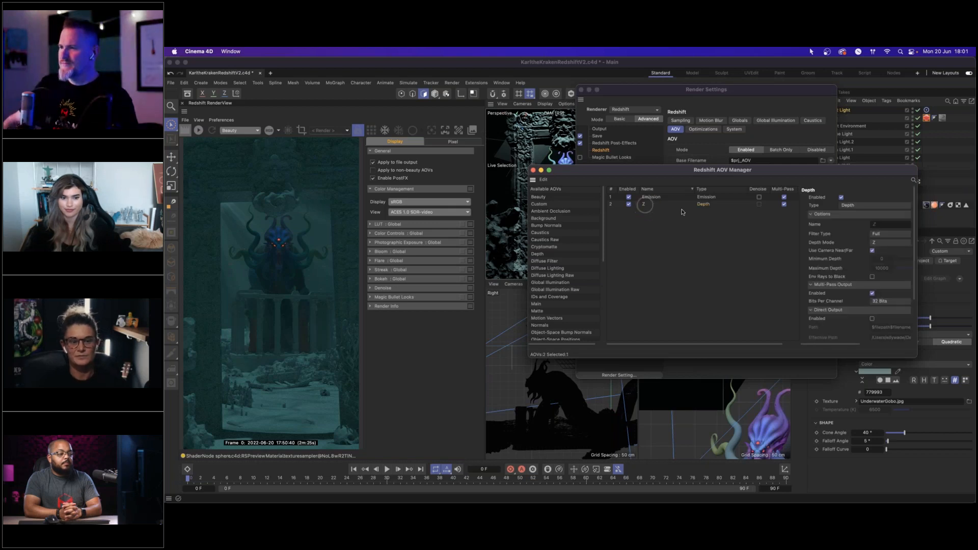
pyautogui.moveTo(916, 357); pyautogui.dragTo(952, 368)
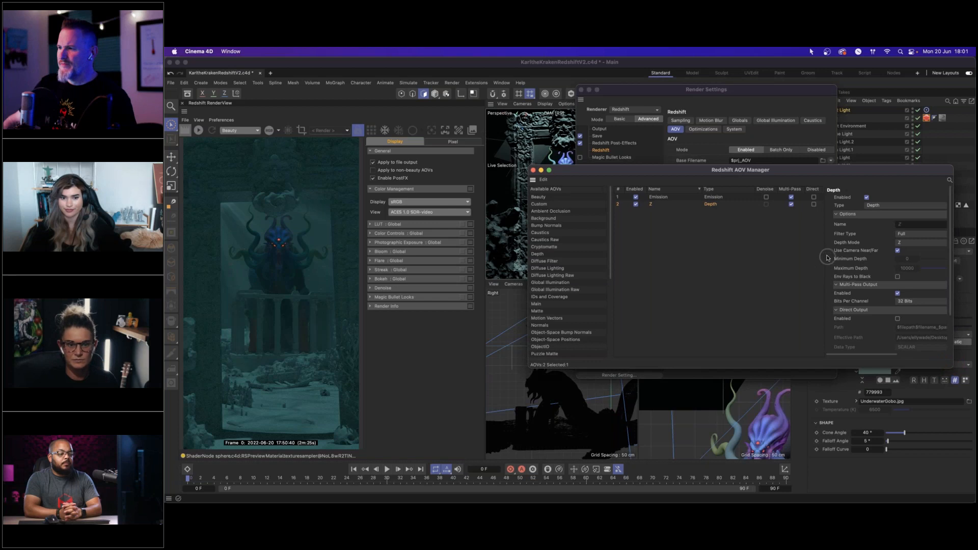
pyautogui.moveTo(825, 253); pyautogui.dragTo(762, 244)
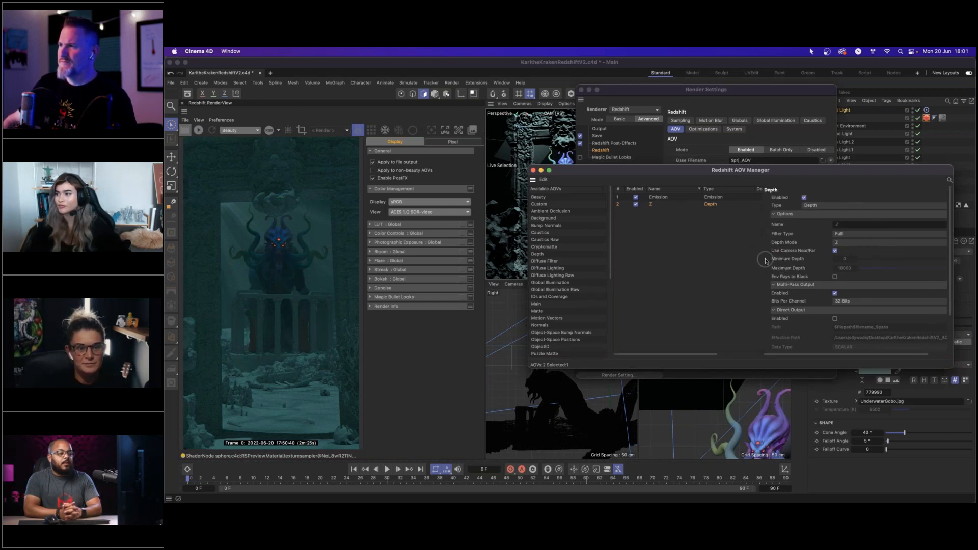
pyautogui.scroll(-3, 766, 261)
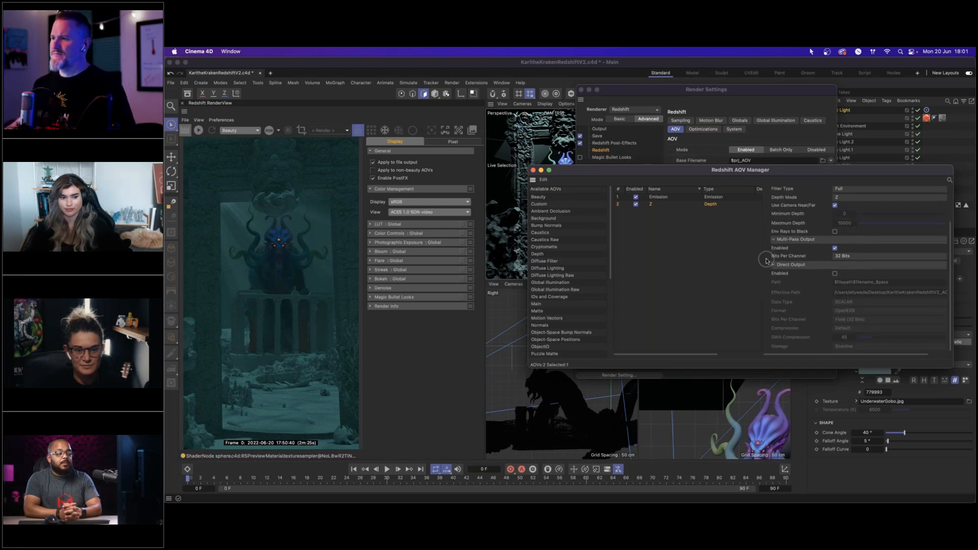
pyautogui.scroll(3, 766, 261)
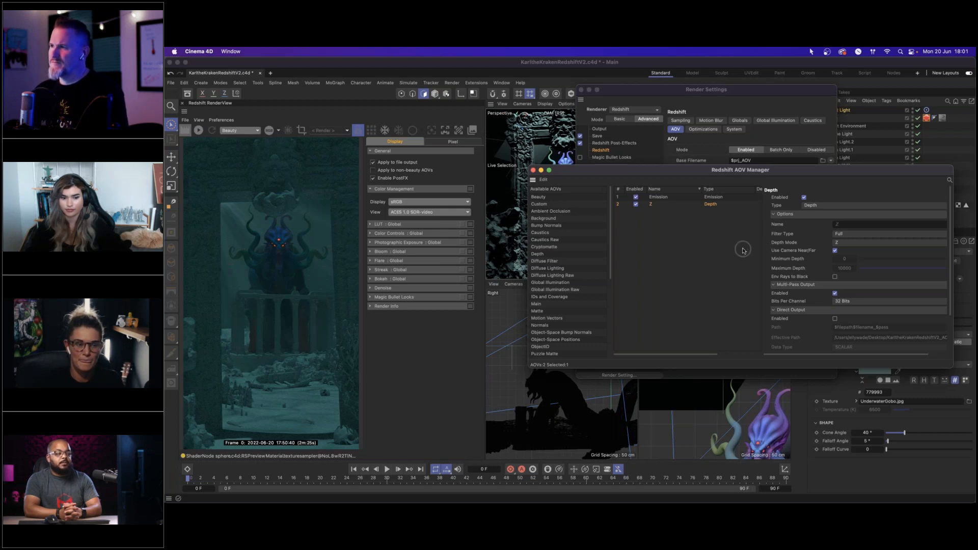
pyautogui.click(850, 236)
pyautogui.click(811, 232)
pyautogui.click(835, 242)
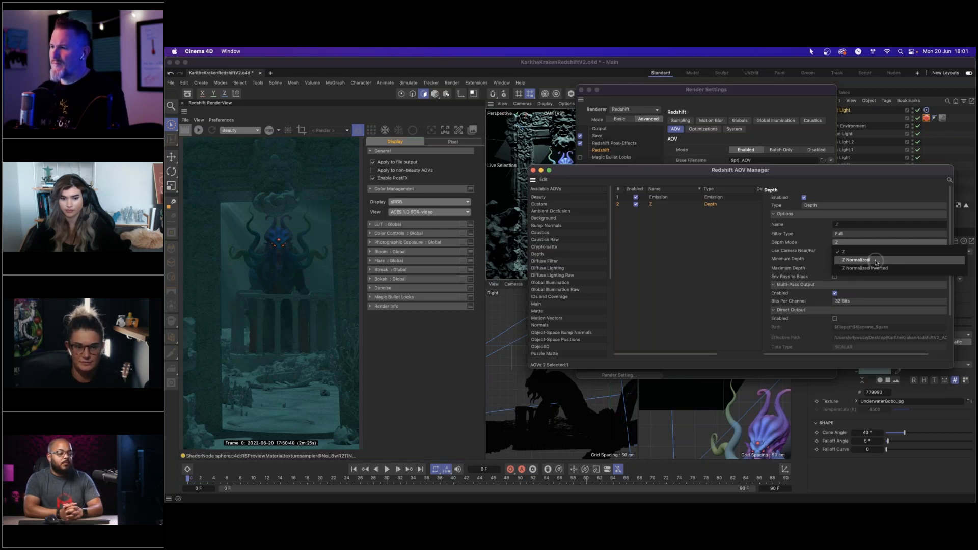
pyautogui.click(811, 244)
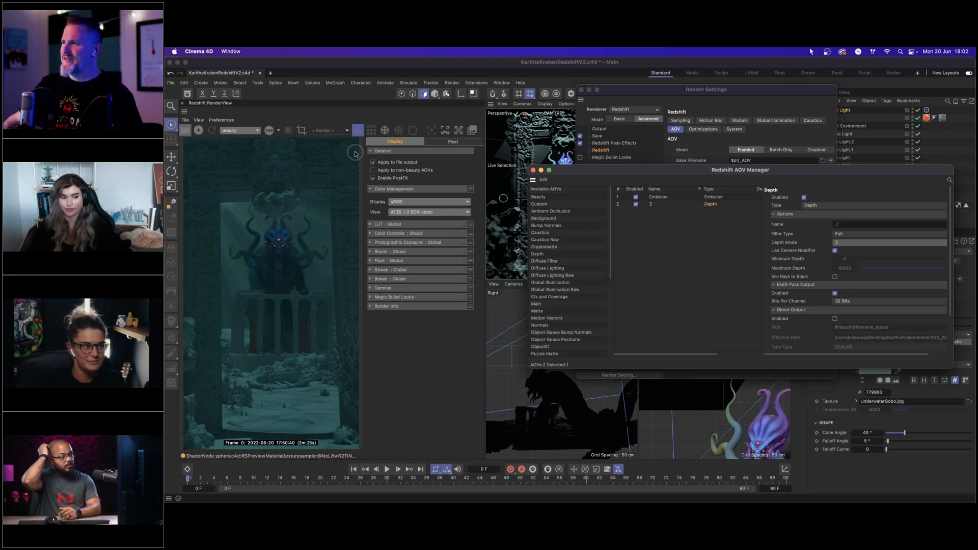
# Step: Hide the display and post-effect settings of the Redshift RenderView
pyautogui.click(202, 122)
pyautogui.click(212, 134)
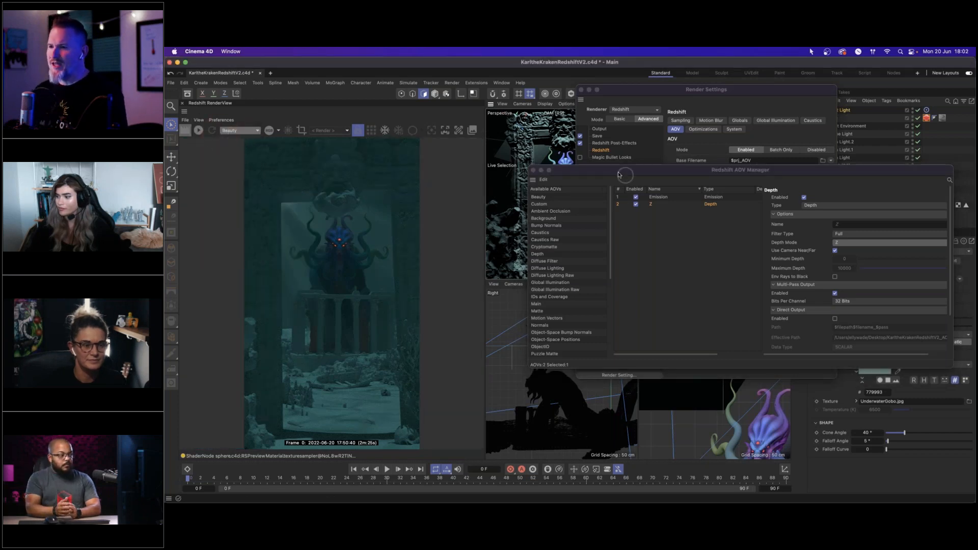
pyautogui.moveTo(619, 174); pyautogui.dragTo(596, 167)
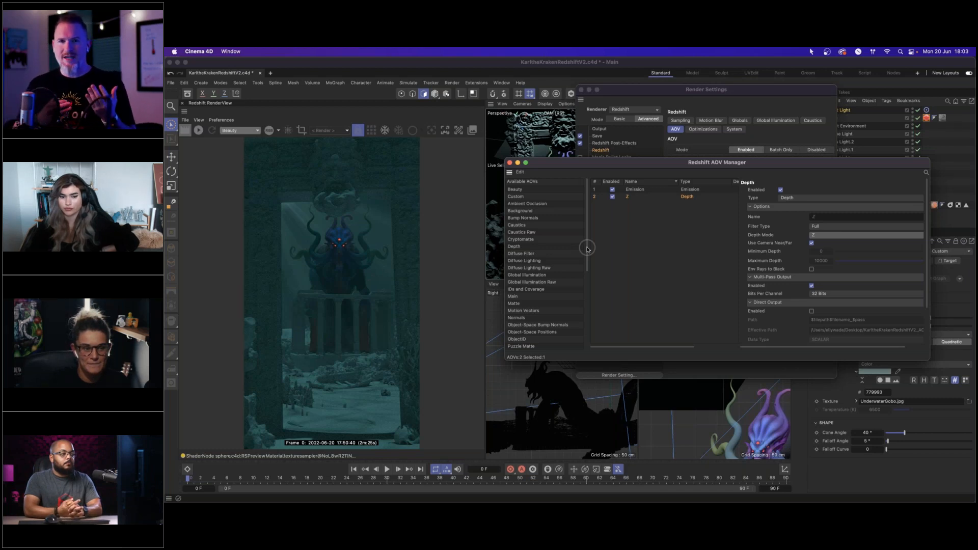
# Step: Add a Puzzle Matte AOV to the active list and show its settings
pyautogui.scroll(-2, 540, 339)
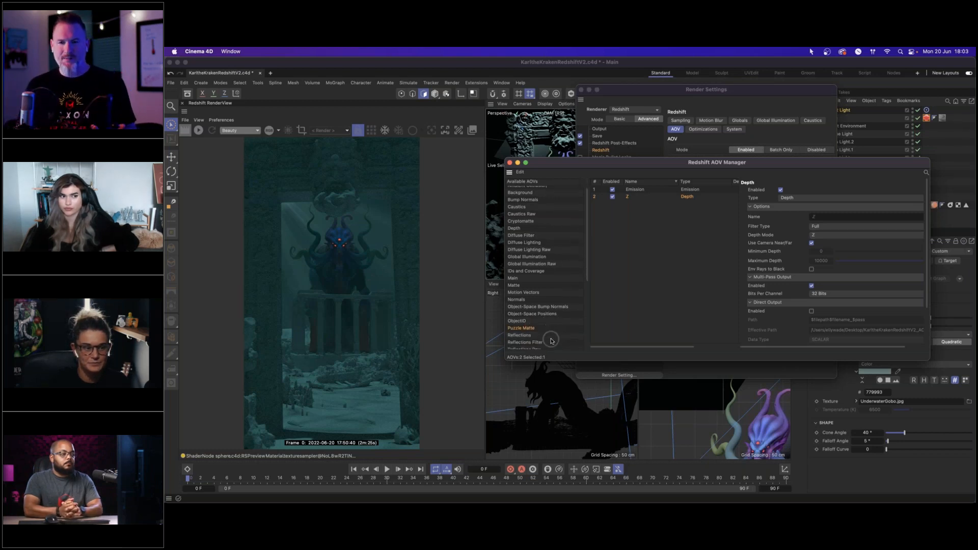
pyautogui.click(543, 330)
pyautogui.moveTo(529, 329); pyautogui.dragTo(656, 251)
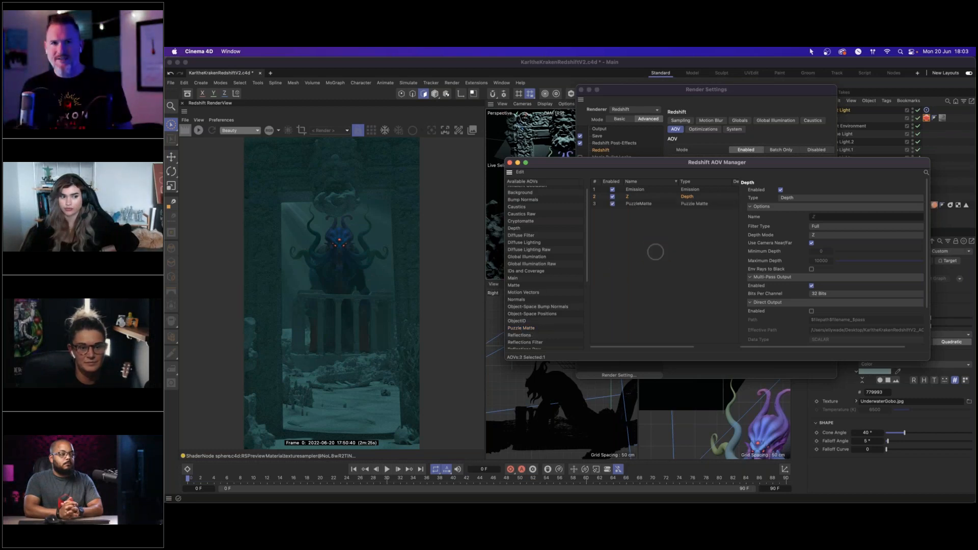
pyautogui.click(641, 203)
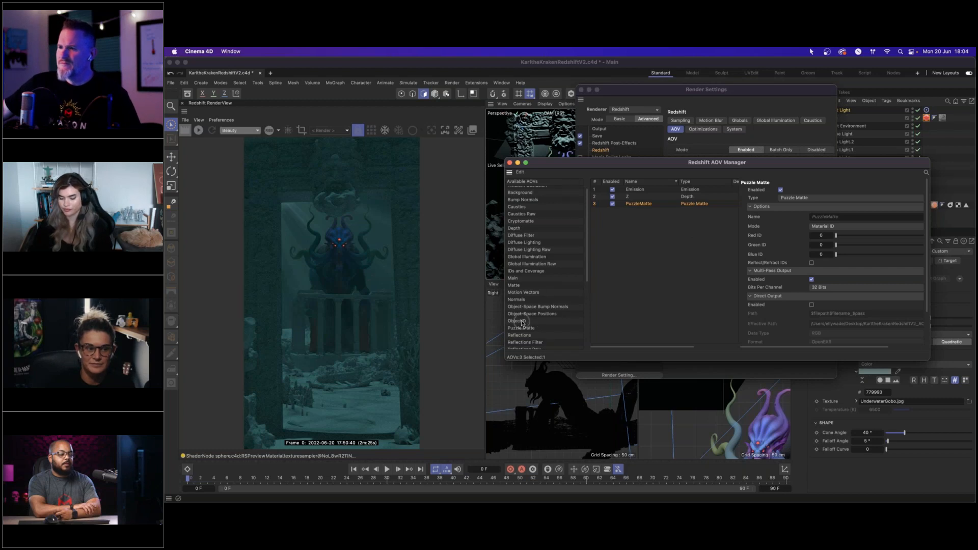
# Step: Add a Cryptomatte AOV to the active list and check the Multi-Pass and Direct output columns
pyautogui.scroll(3, 522, 323)
pyautogui.moveTo(520, 239); pyautogui.dragTo(640, 212)
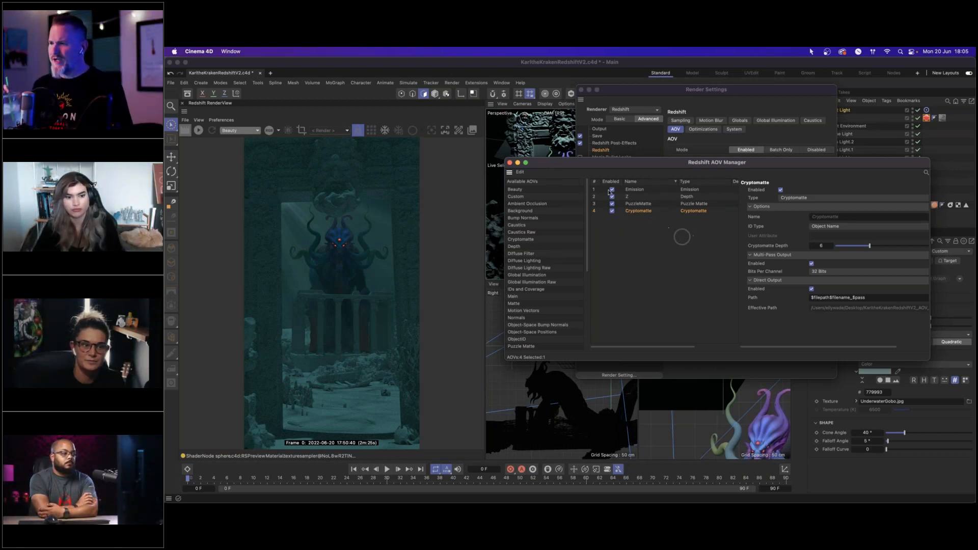
pyautogui.hscroll(5, 624, 207)
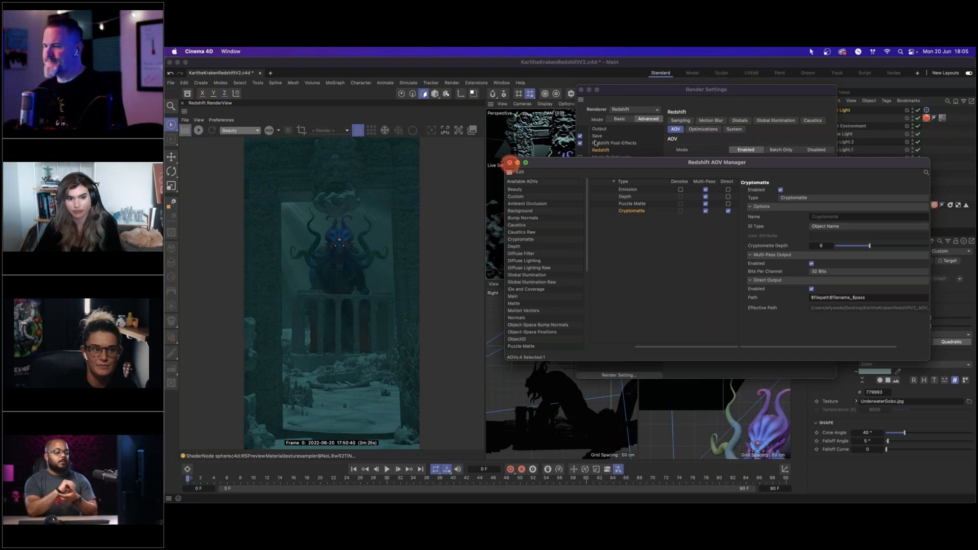
# Step: Close the AOV Manager, review the Save render settings and return to the Redshift AOV settings
pyautogui.click(510, 164)
pyautogui.click(597, 136)
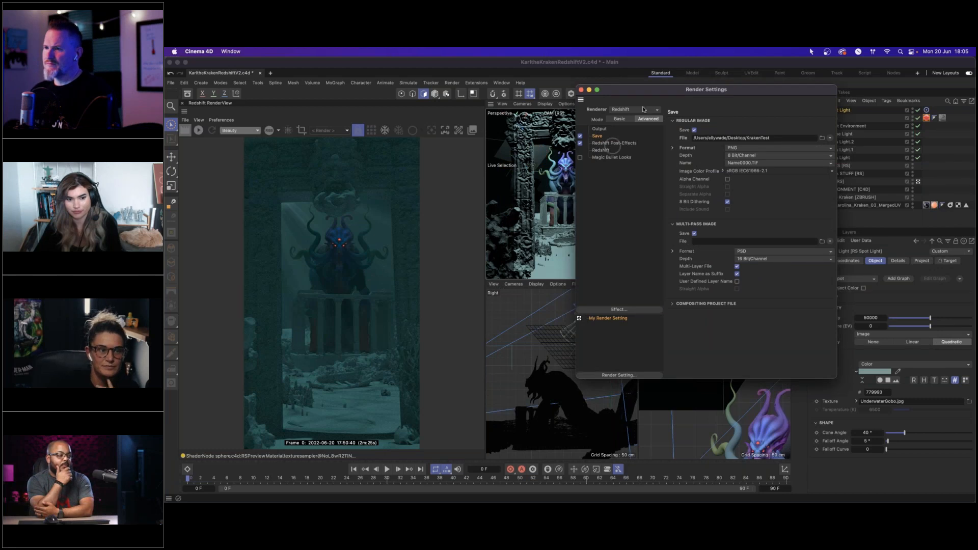
pyautogui.click(601, 151)
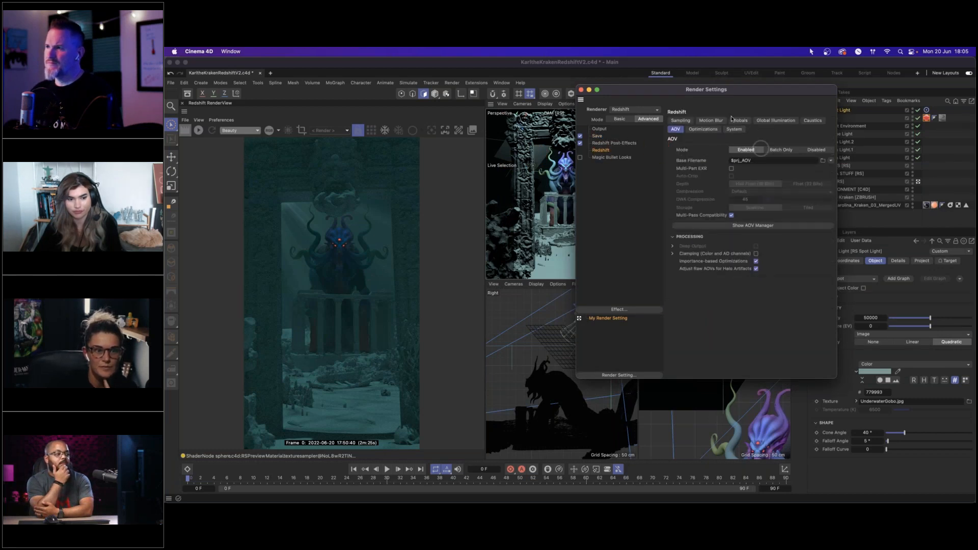
# Step: Reopen the Redshift AOV Manager and add a Volume Lighting AOV to the active list
pyautogui.click(753, 225)
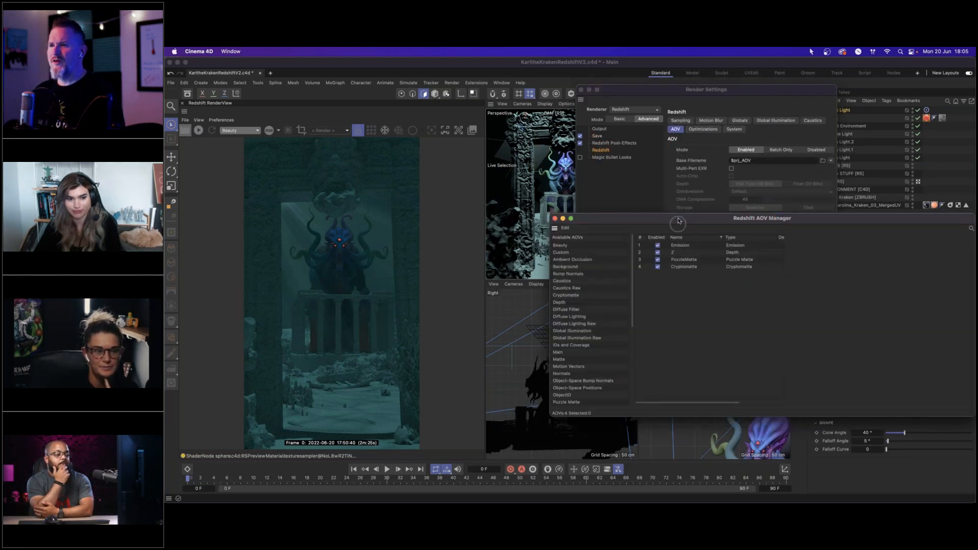
pyautogui.moveTo(675, 214); pyautogui.dragTo(600, 123)
pyautogui.scroll(-5, 515, 247)
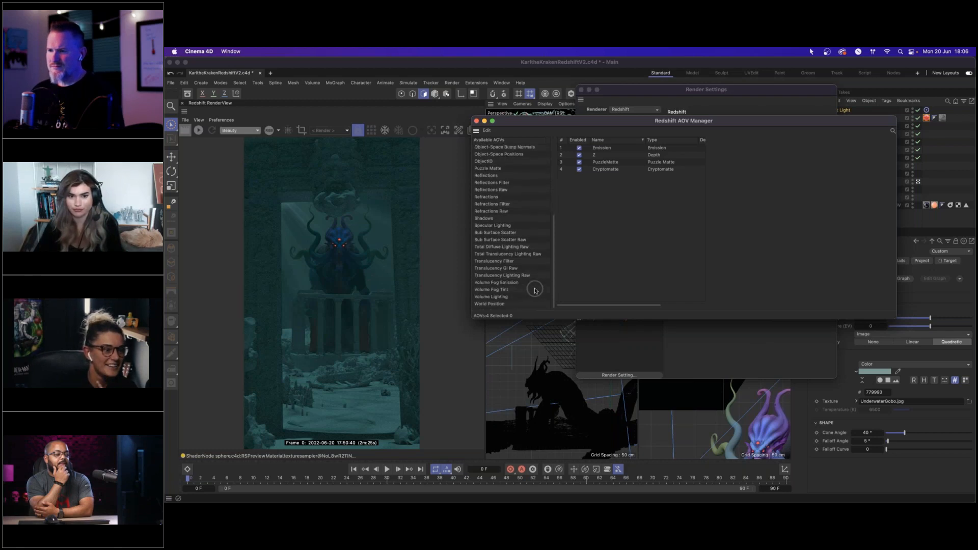
pyautogui.scroll(1, 535, 291)
pyautogui.scroll(-1, 535, 291)
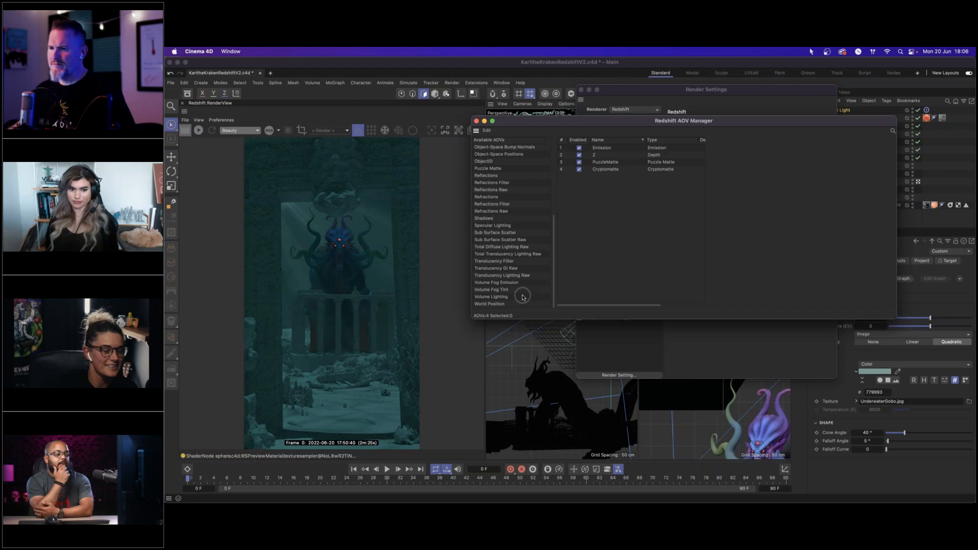
pyautogui.scroll(1, 507, 302)
pyautogui.moveTo(506, 301); pyautogui.dragTo(647, 230)
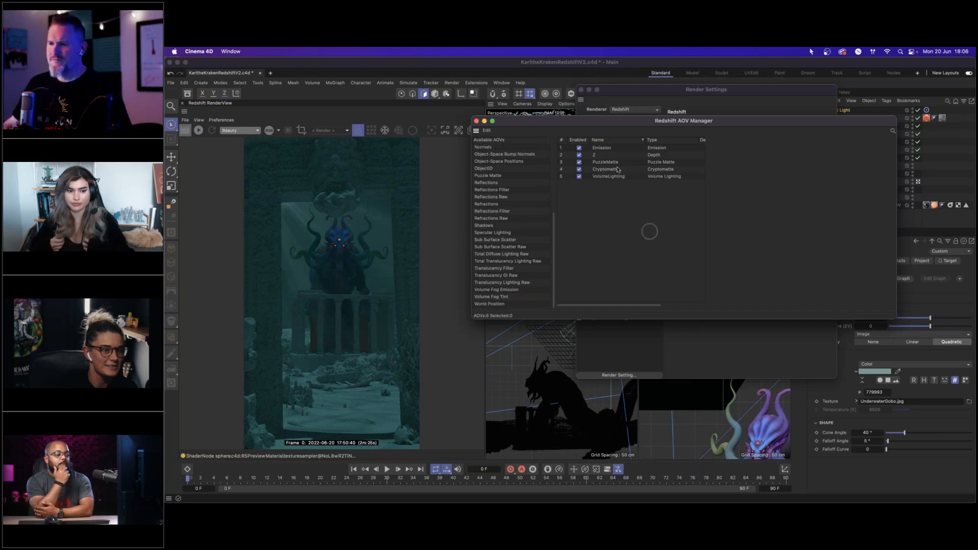
# Step: Show the Volume Lighting AOV's settings and close the Render Settings so the scene objects are accessible
pyautogui.click(612, 179)
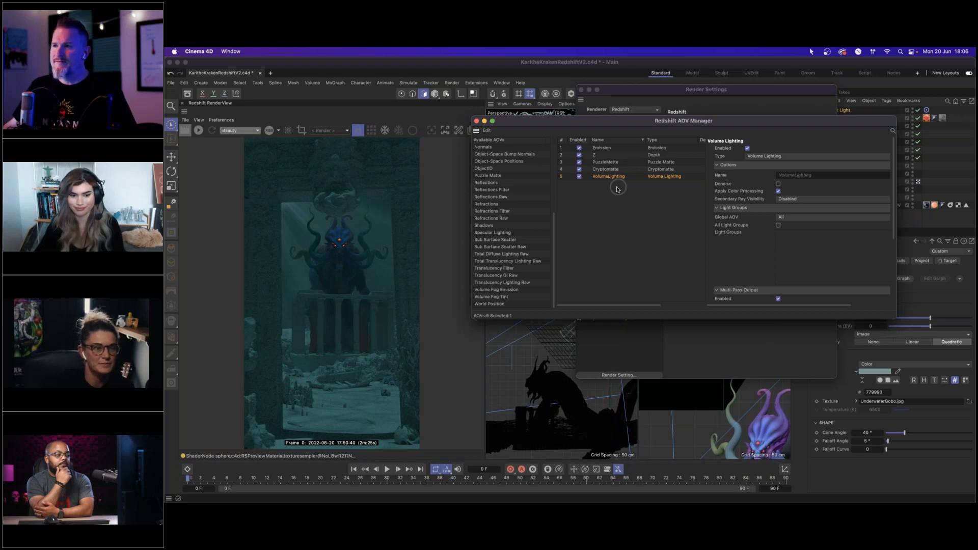
pyautogui.moveTo(671, 123); pyautogui.dragTo(548, 120)
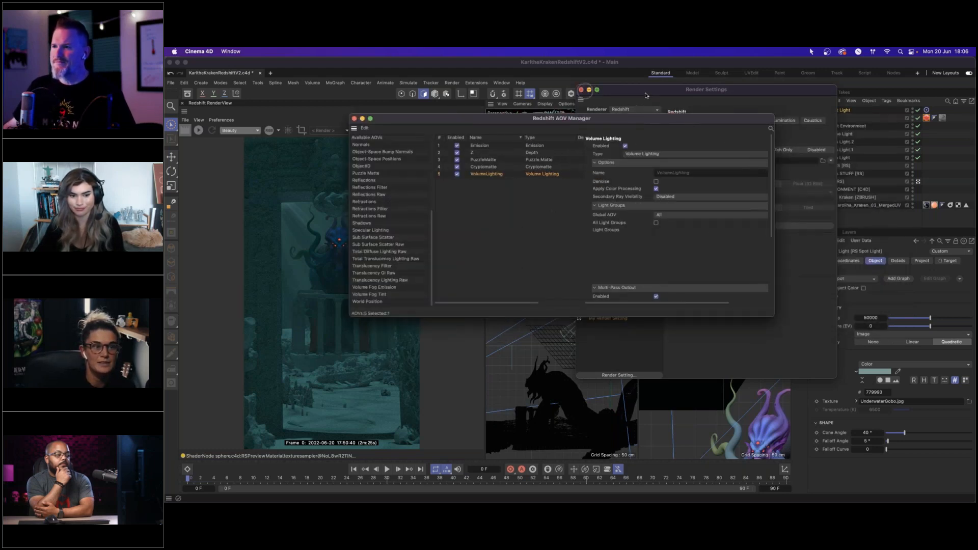
pyautogui.click(581, 89)
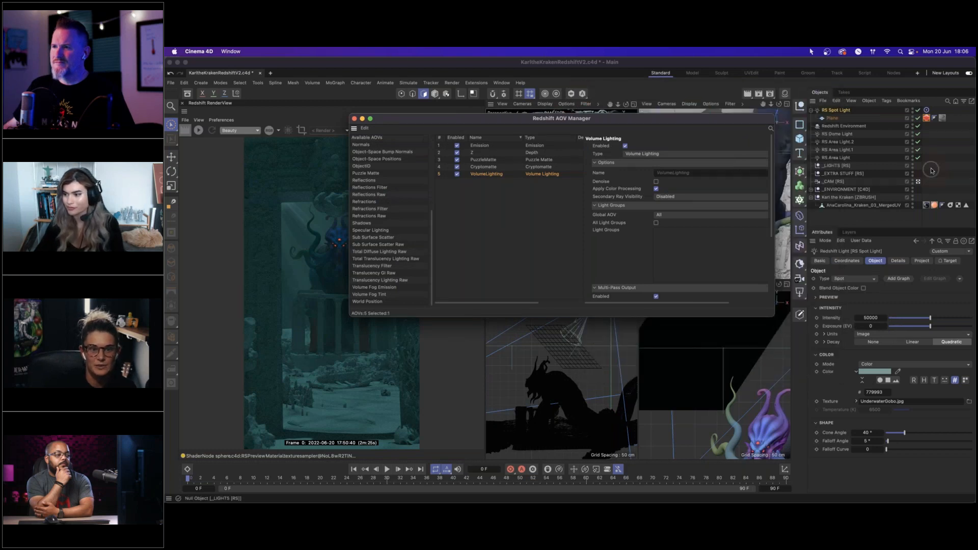
# Step: Create a new AOV light group with the default name and assign it to RS Area Light
pyautogui.click(835, 158)
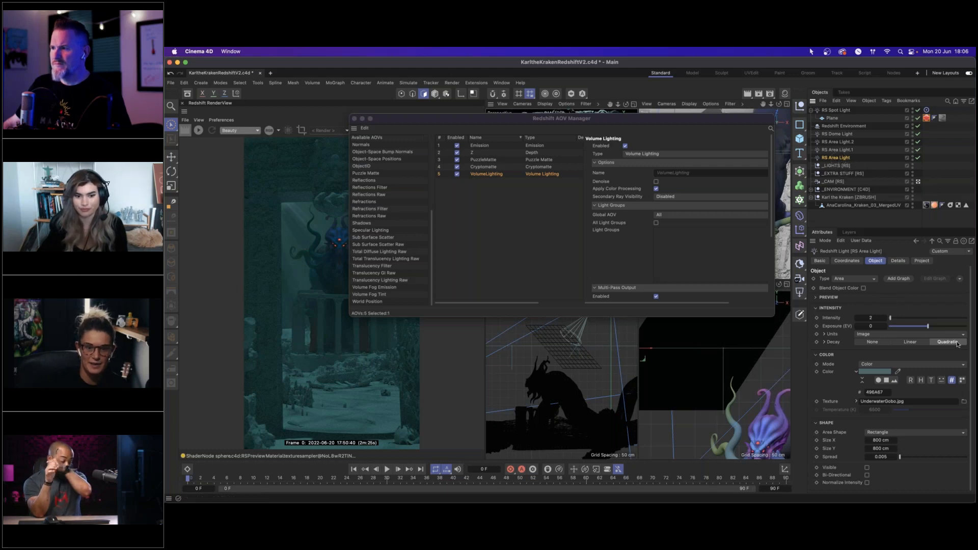
pyautogui.click(898, 261)
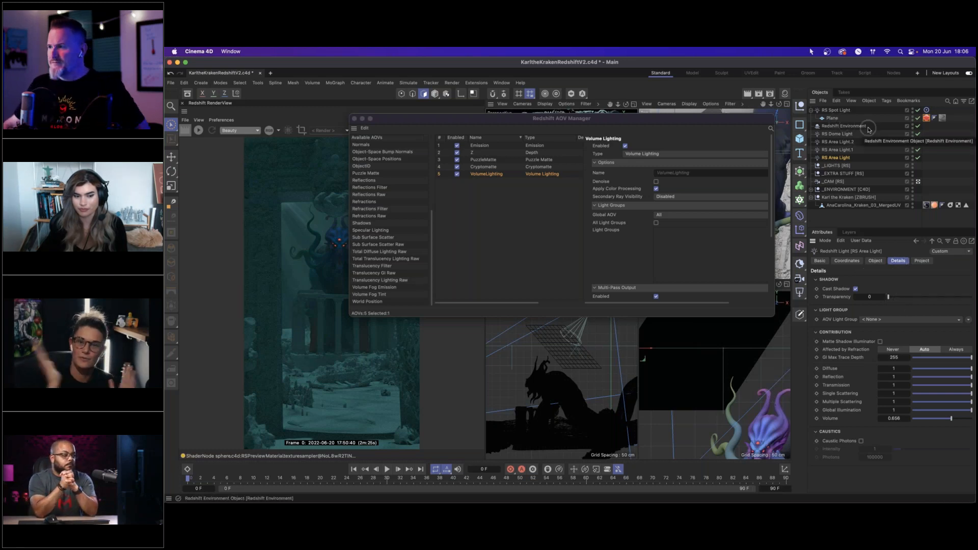
pyautogui.click(912, 319)
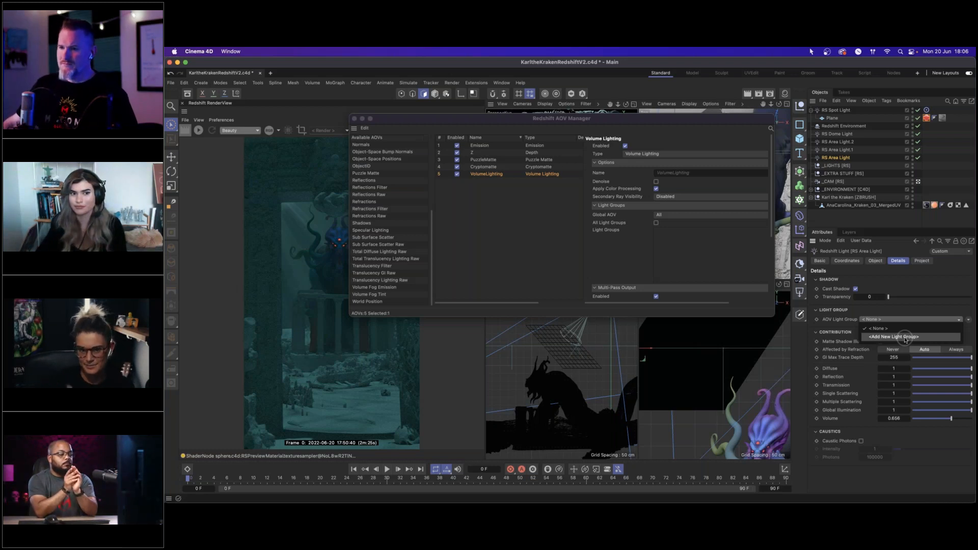
pyautogui.click(906, 337)
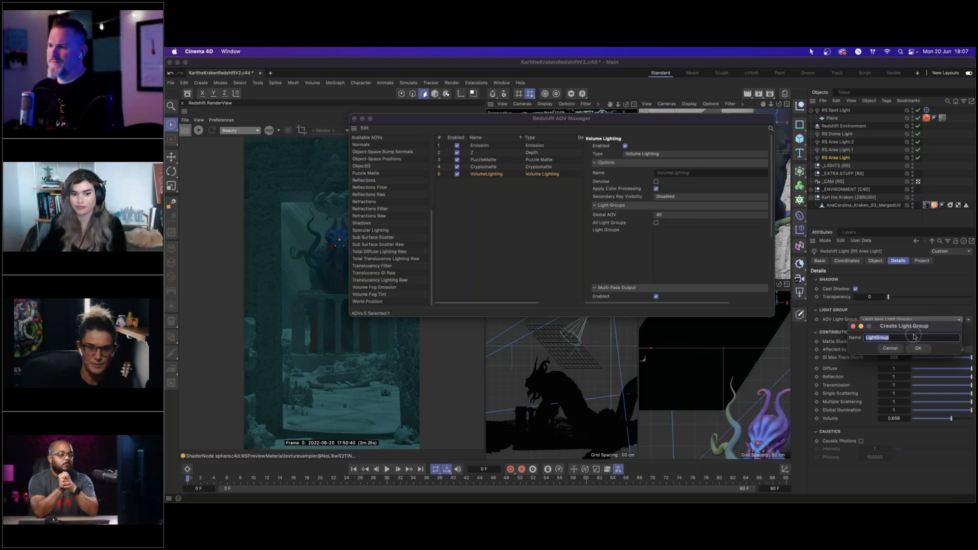
pyautogui.click(918, 348)
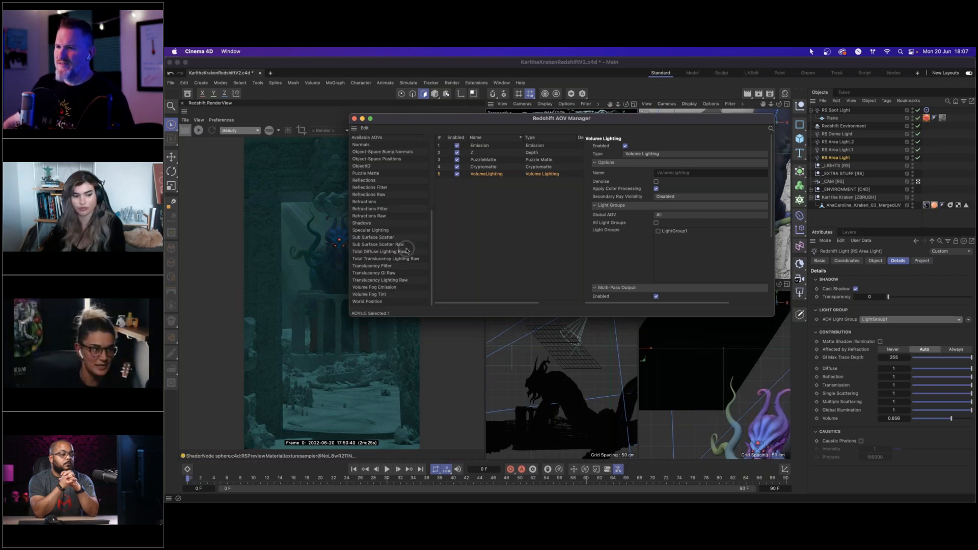
# Step: Add Normals and Diffuse Lighting AOVs to the active list
pyautogui.scroll(2, 401, 219)
pyautogui.click(362, 172)
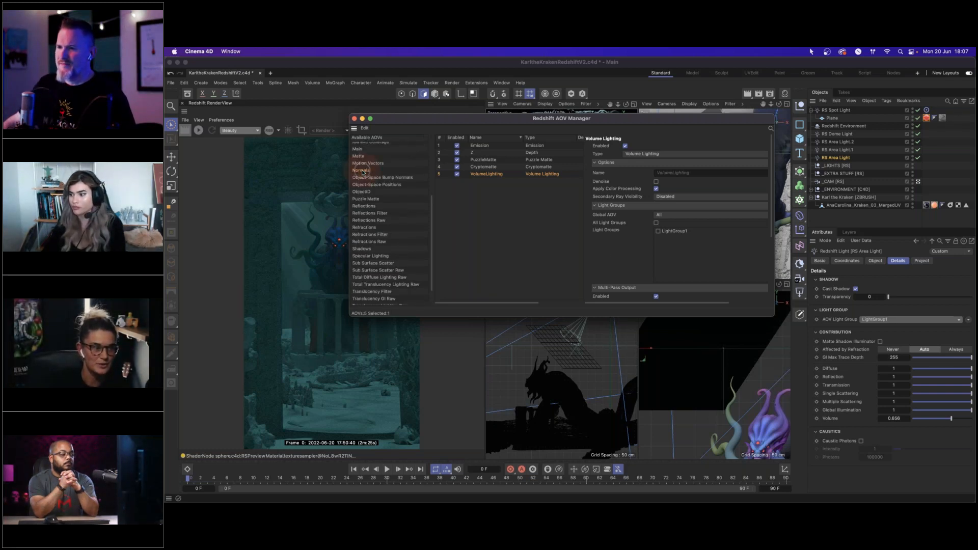
pyautogui.moveTo(362, 172); pyautogui.dragTo(480, 193)
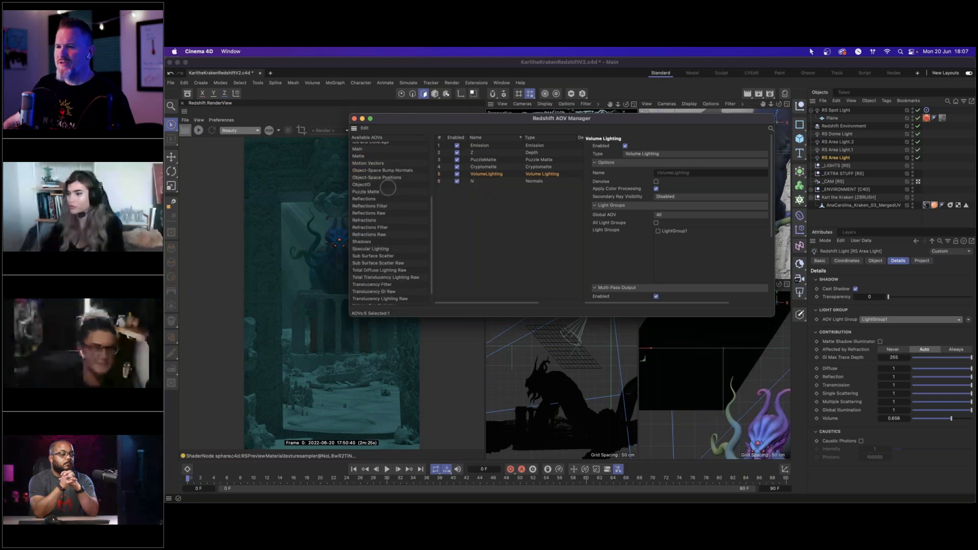
pyautogui.scroll(3, 382, 204)
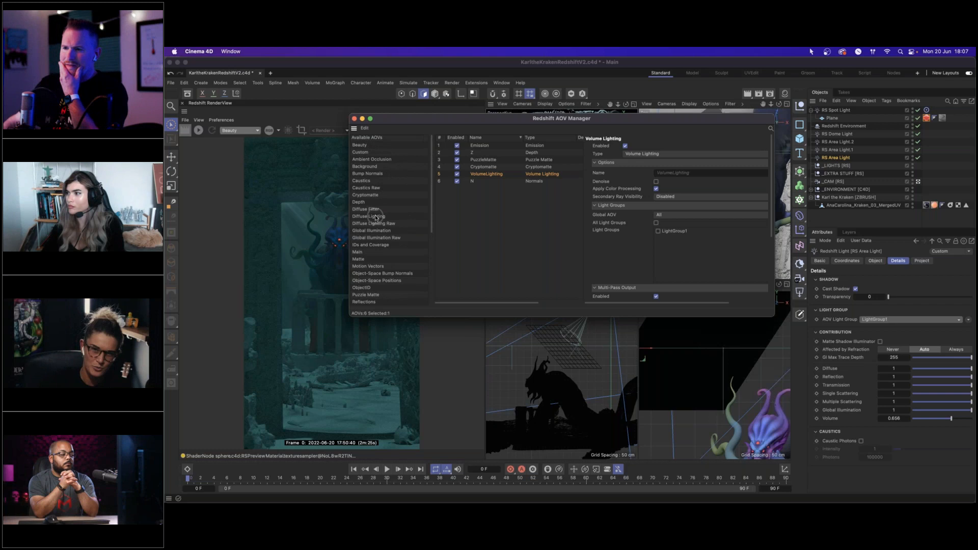
pyautogui.scroll(-1, 376, 218)
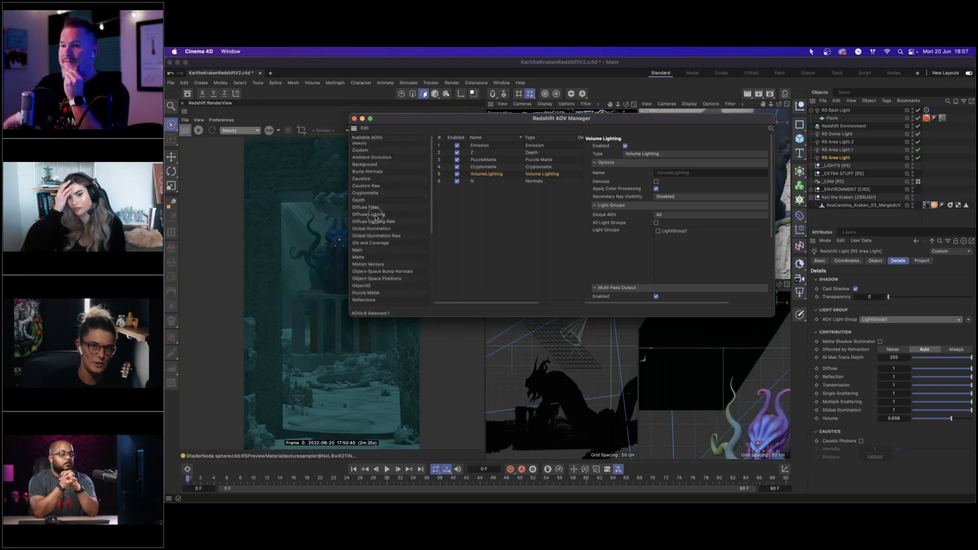
pyautogui.scroll(1, 376, 218)
pyautogui.doubleClick(392, 215)
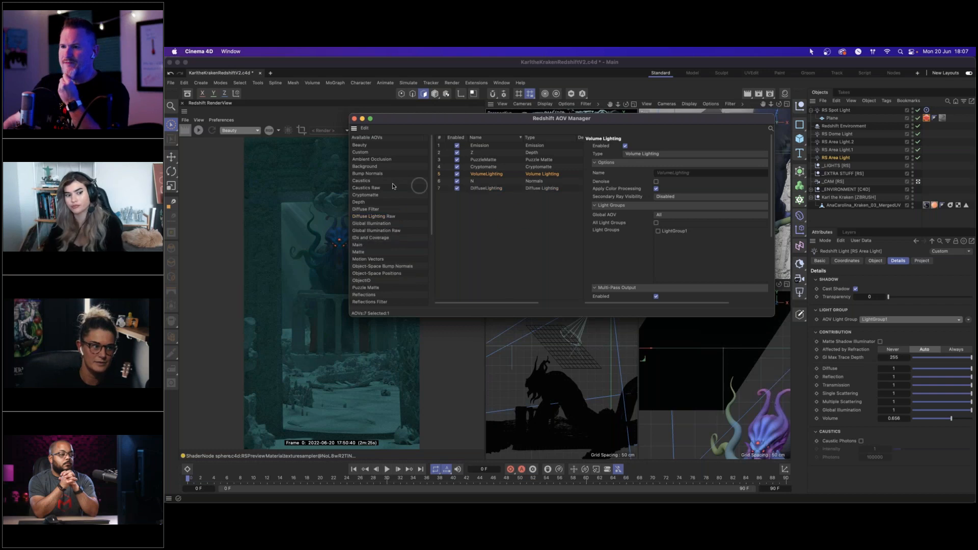
# Step: Add Shadows, Specular Lighting and Global Illumination AOVs to the active list
pyautogui.scroll(-5, 387, 232)
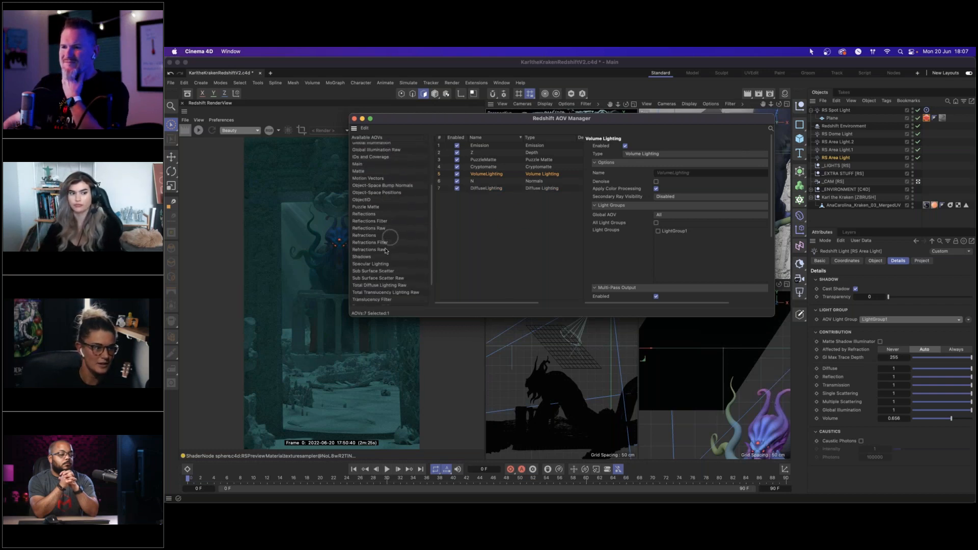
pyautogui.doubleClick(363, 256)
pyautogui.doubleClick(380, 257)
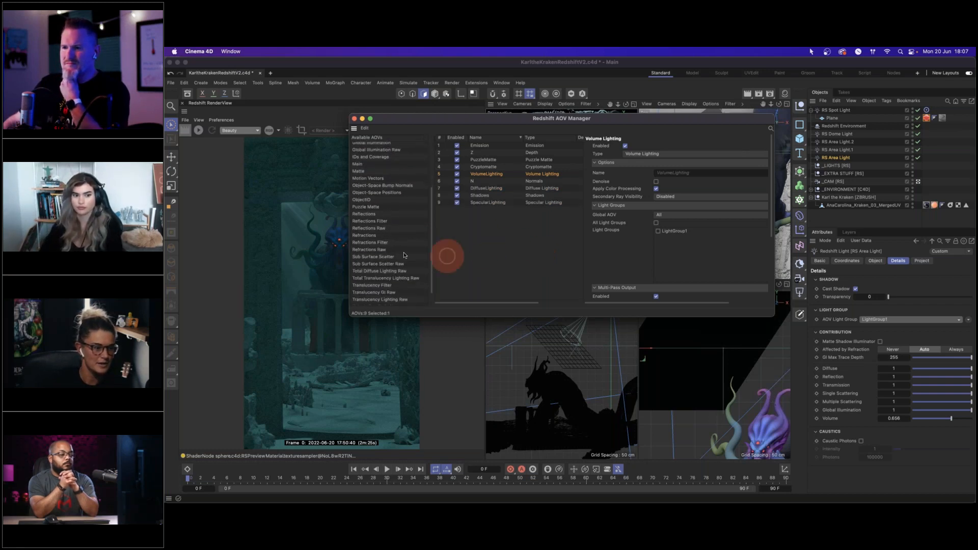
pyautogui.scroll(-1, 404, 255)
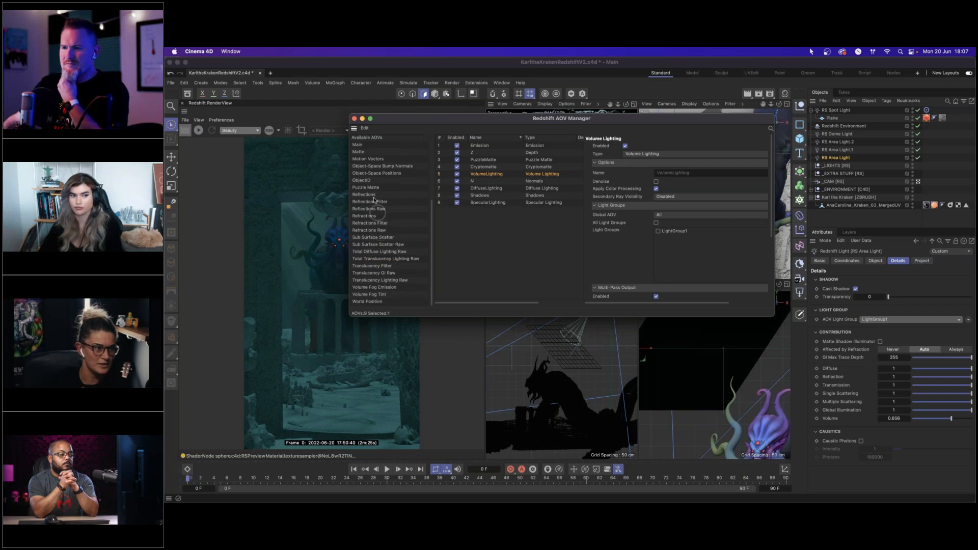
pyautogui.scroll(5, 374, 201)
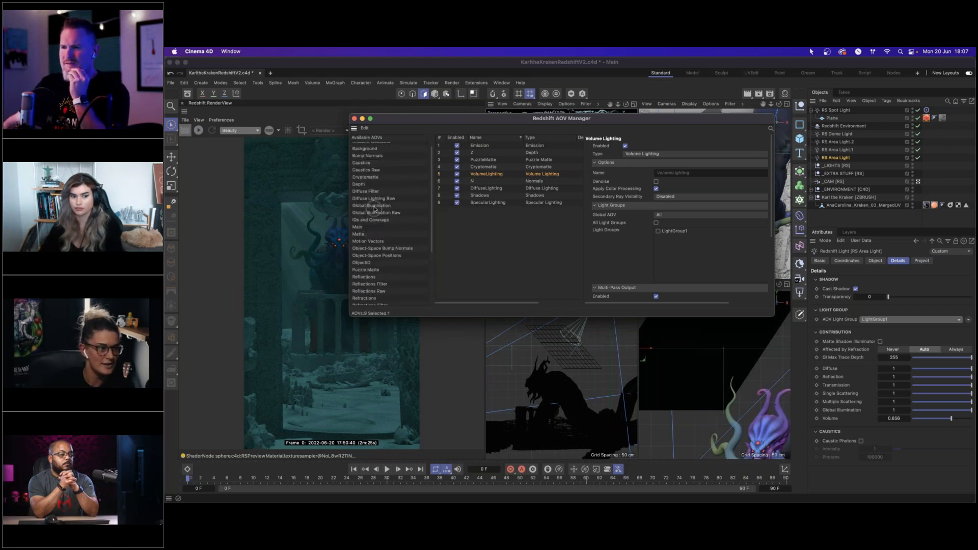
pyautogui.moveTo(374, 208); pyautogui.dragTo(526, 239)
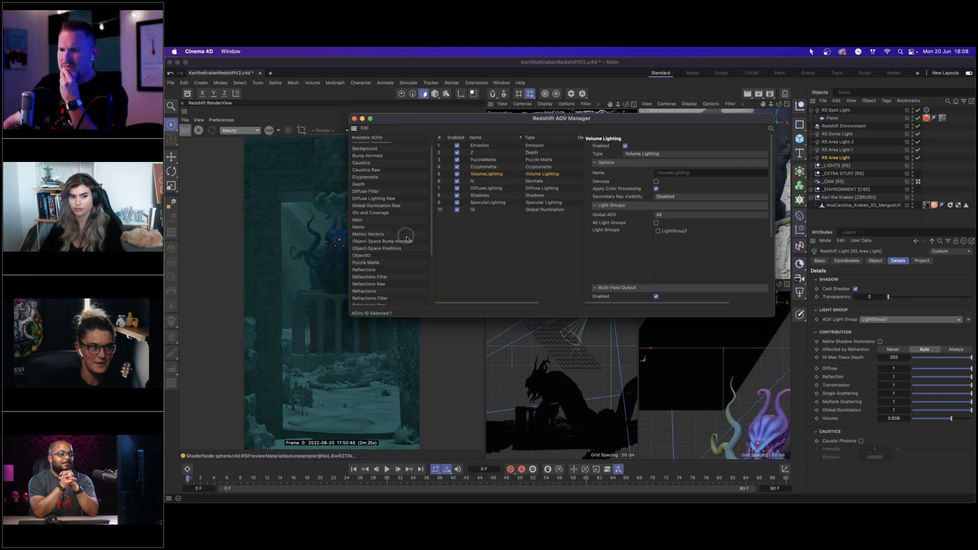
# Step: Add a World Position AOV to the active list, then enlarge the AOV Manager for review and close it
pyautogui.scroll(2, 406, 238)
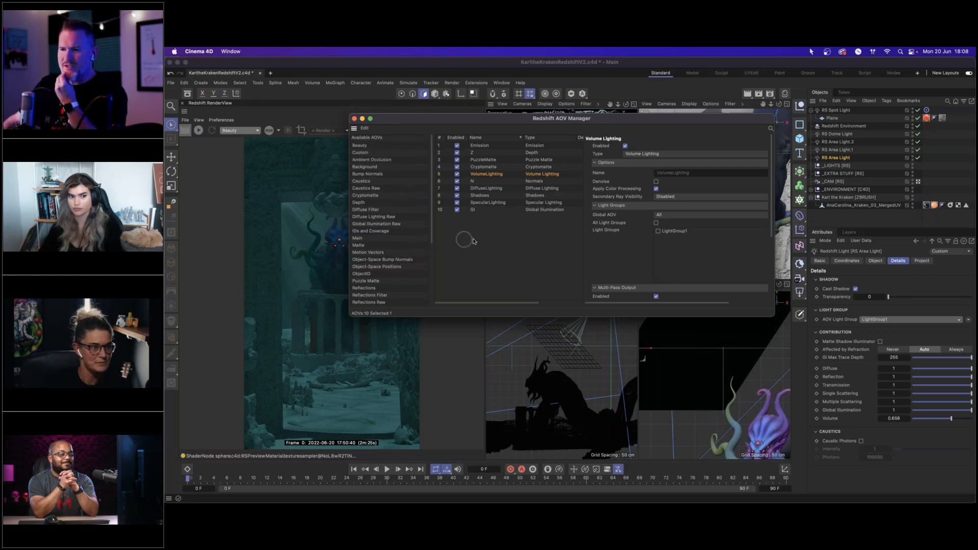
pyautogui.scroll(-4, 377, 240)
pyautogui.scroll(-1, 377, 241)
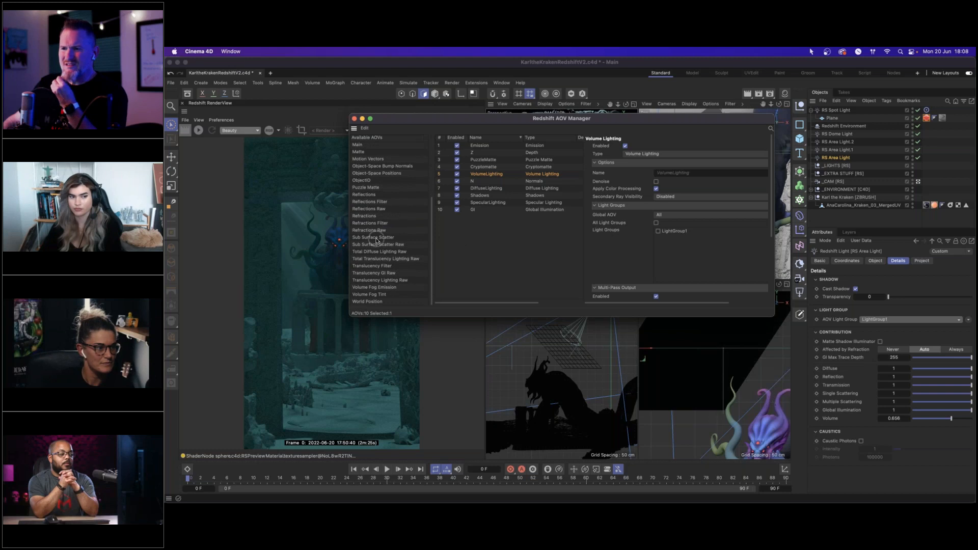
pyautogui.moveTo(374, 301); pyautogui.dragTo(528, 238)
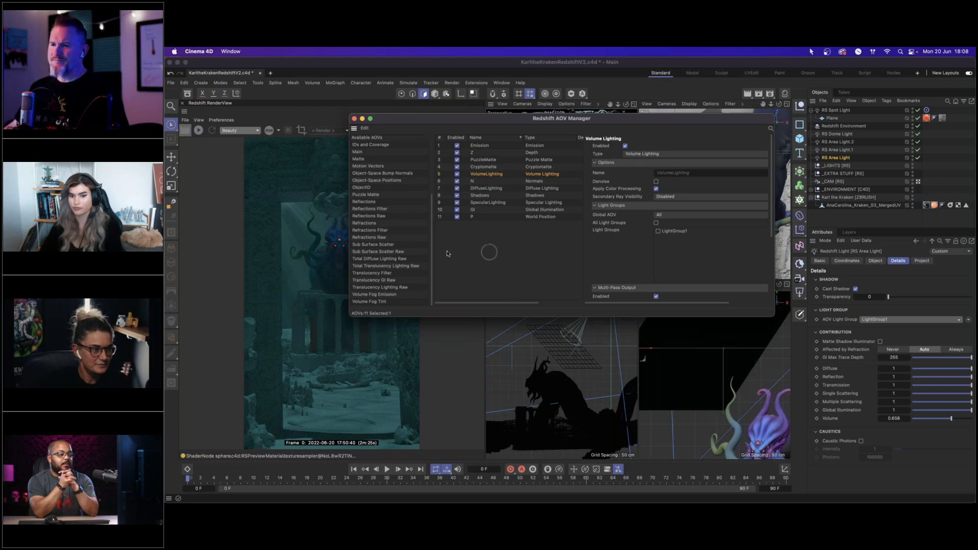
pyautogui.moveTo(480, 316); pyautogui.dragTo(481, 461)
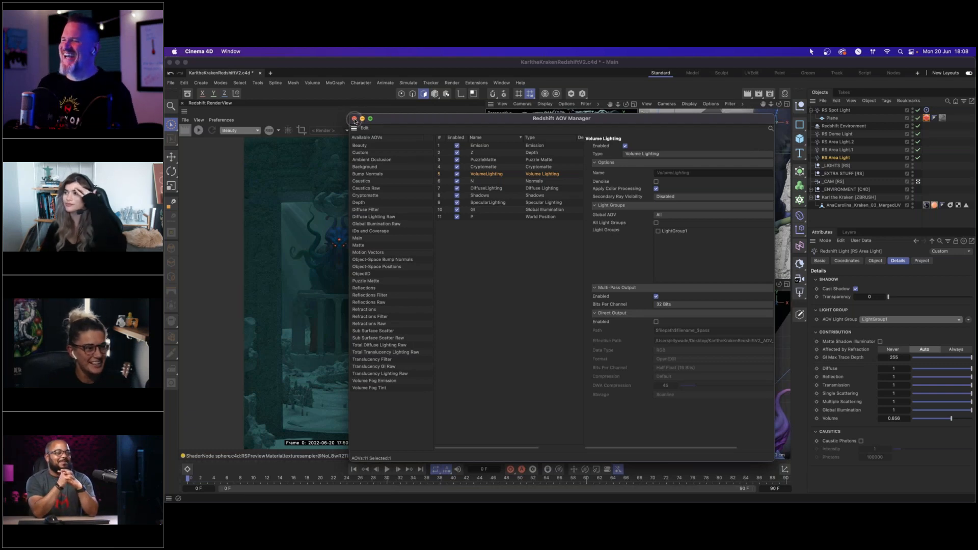
pyautogui.click(355, 120)
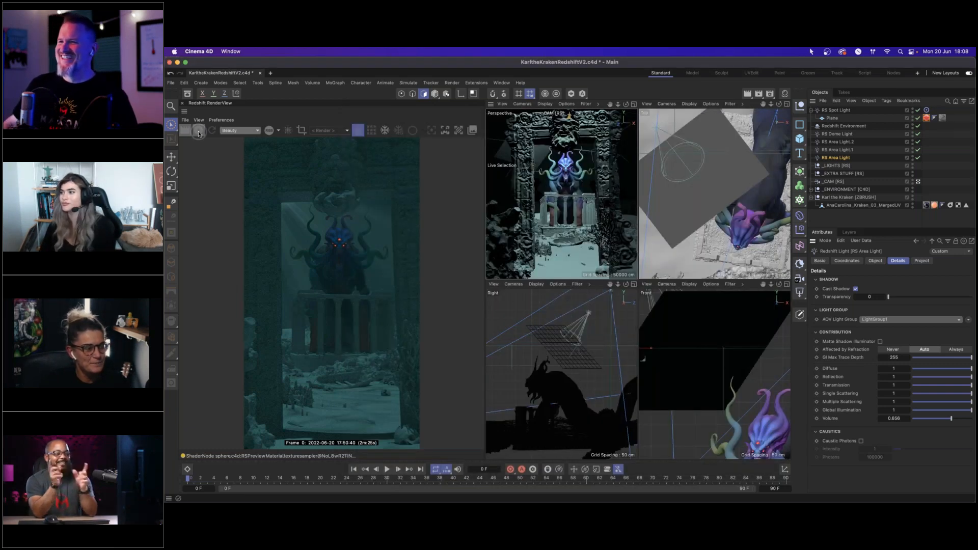
# Step: Start the interactive render in Redshift RenderView and display the Emission pass, followed by the Cryptomatte pass
pyautogui.click(198, 131)
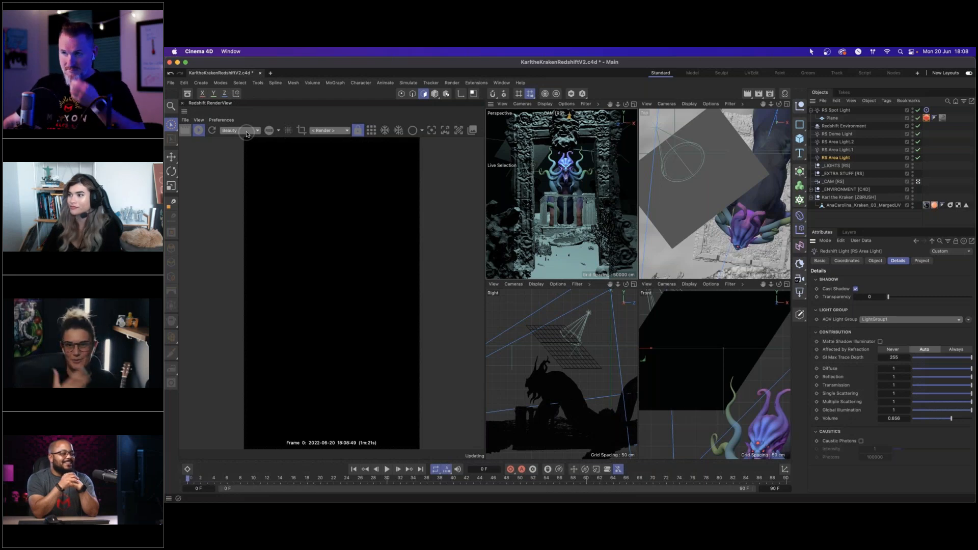
pyautogui.click(246, 132)
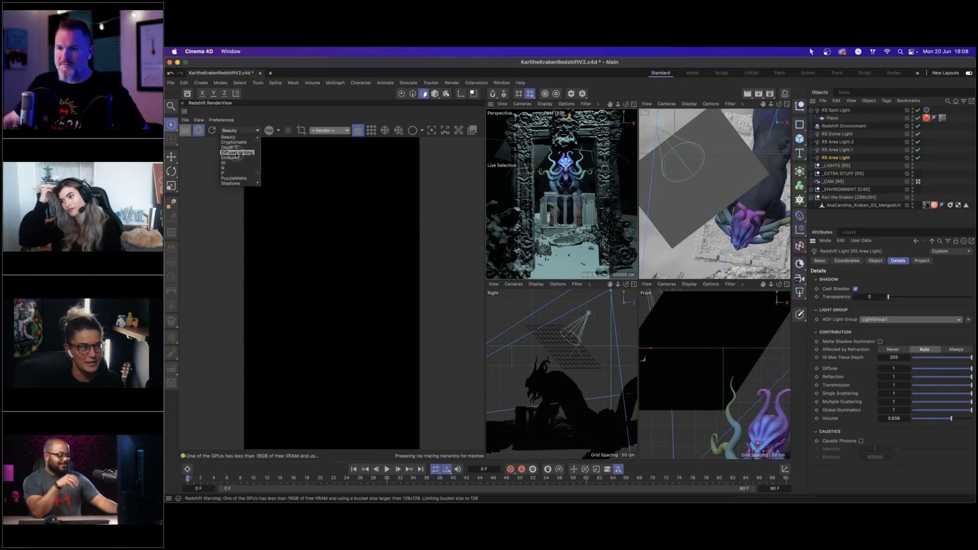
pyautogui.click(231, 157)
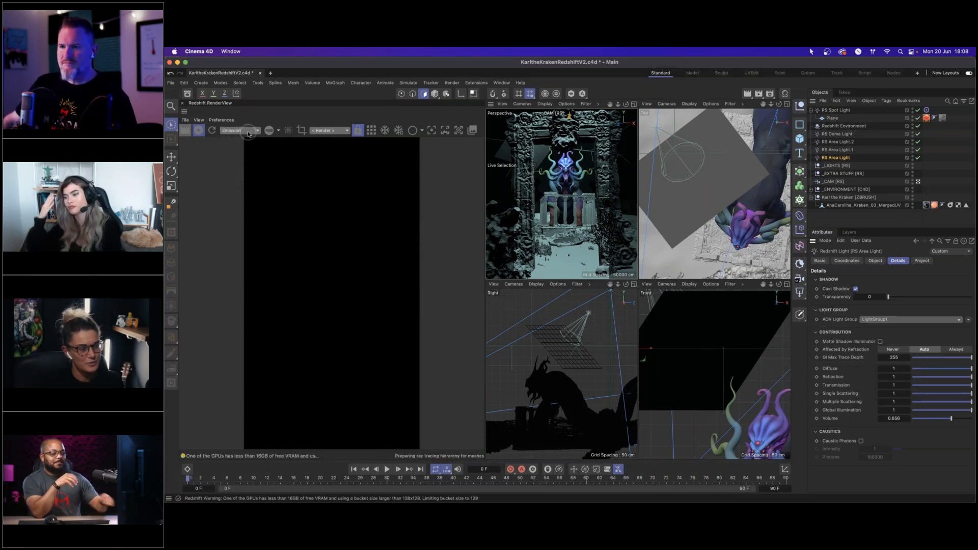
pyautogui.click(246, 134)
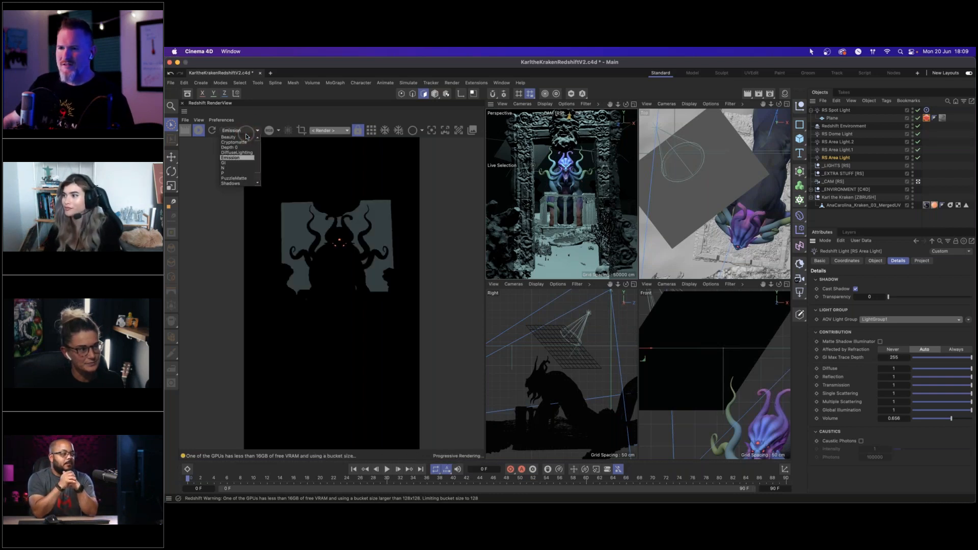
pyautogui.click(234, 142)
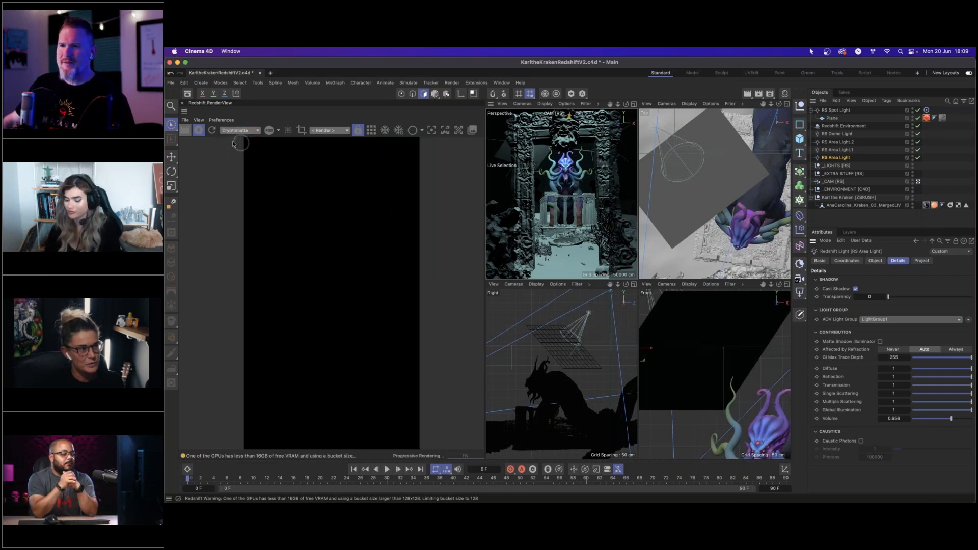
# Step: Switch the RenderView to bucket rendering and display the Depth pass
pyautogui.click(373, 133)
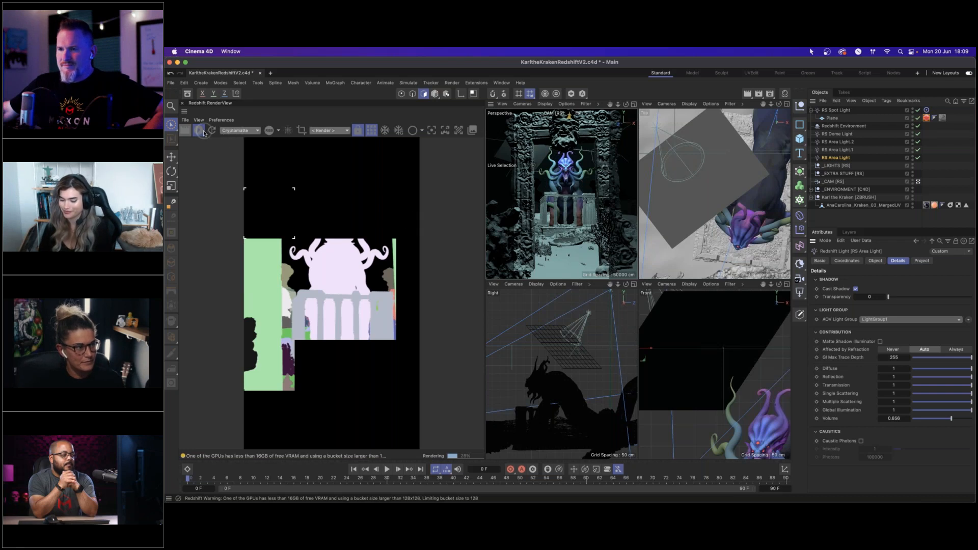
pyautogui.click(239, 131)
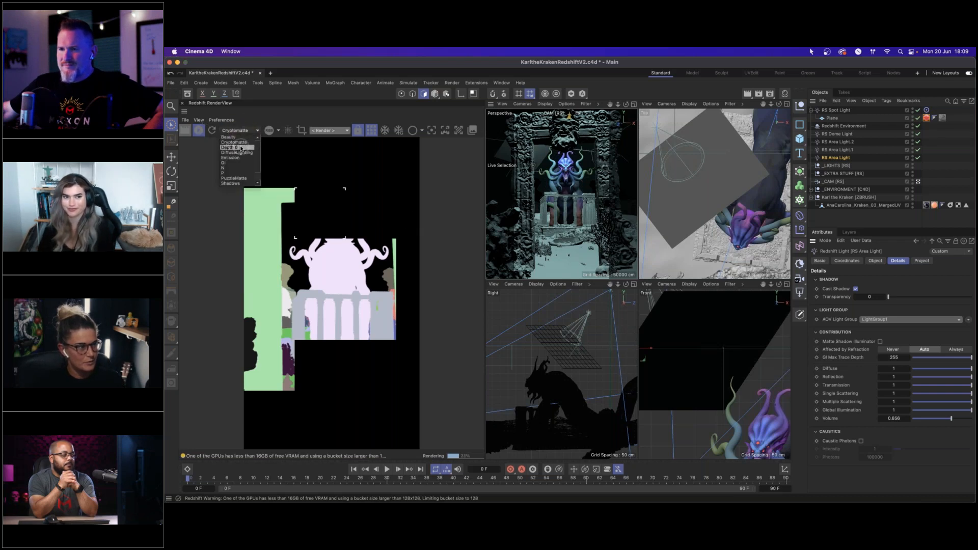
pyautogui.click(242, 148)
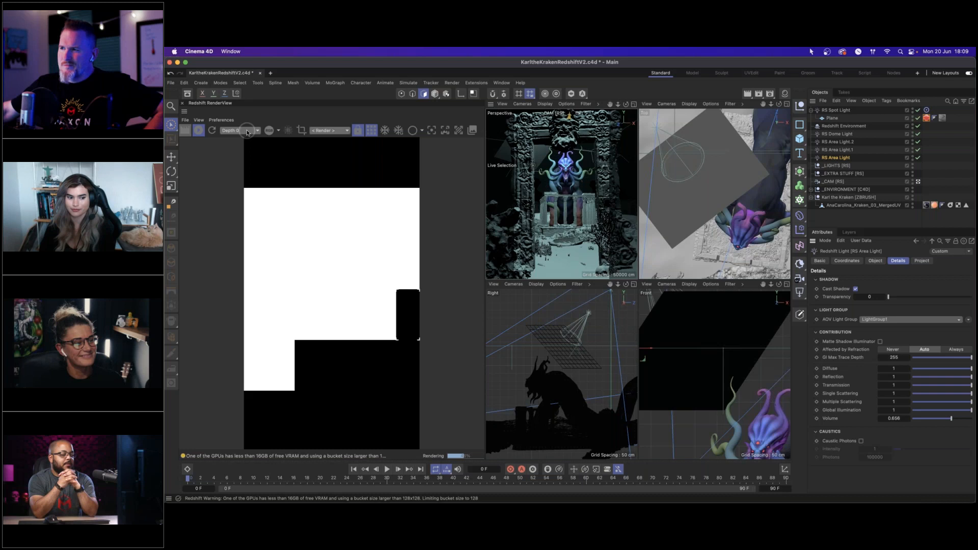
pyautogui.click(247, 131)
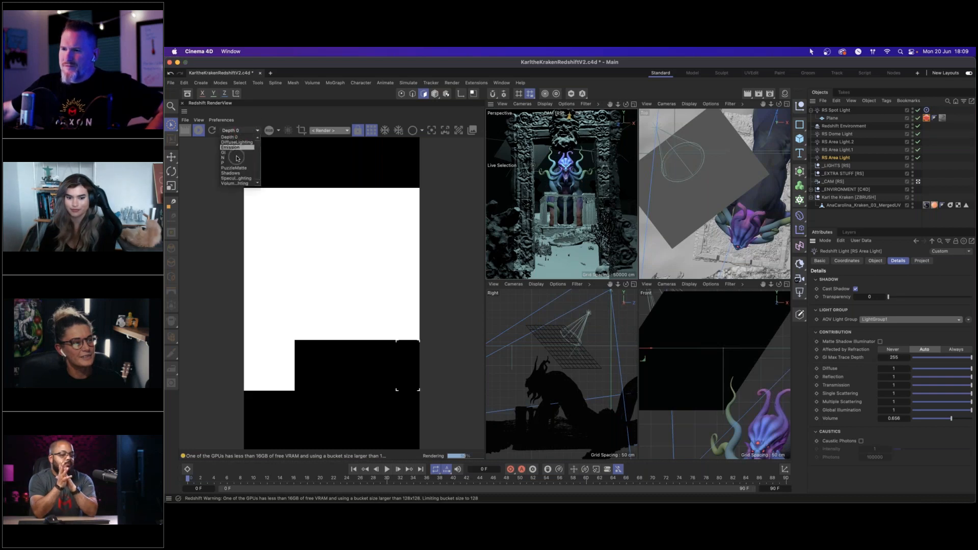
pyautogui.click(263, 116)
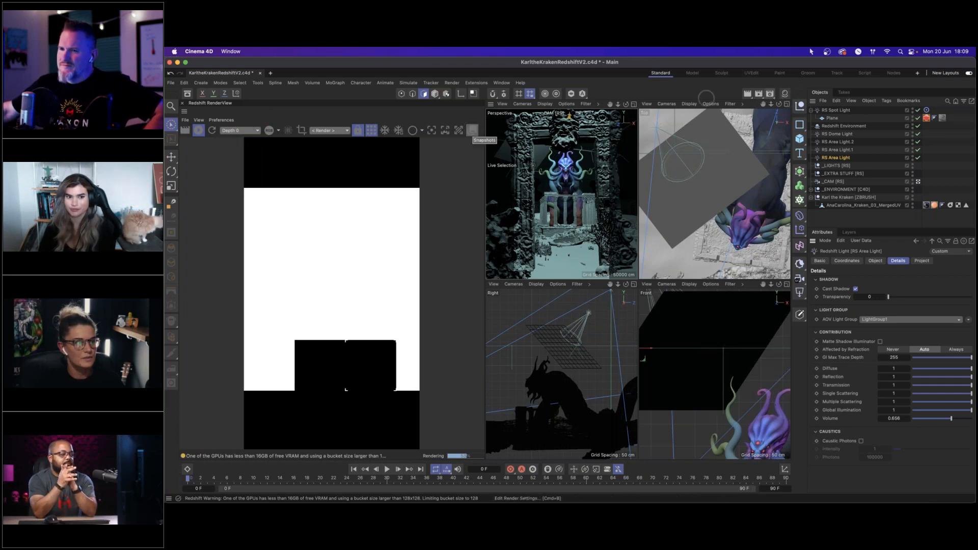
# Step: Reopen the Render Settings on the Redshift AOV options
pyautogui.click(771, 95)
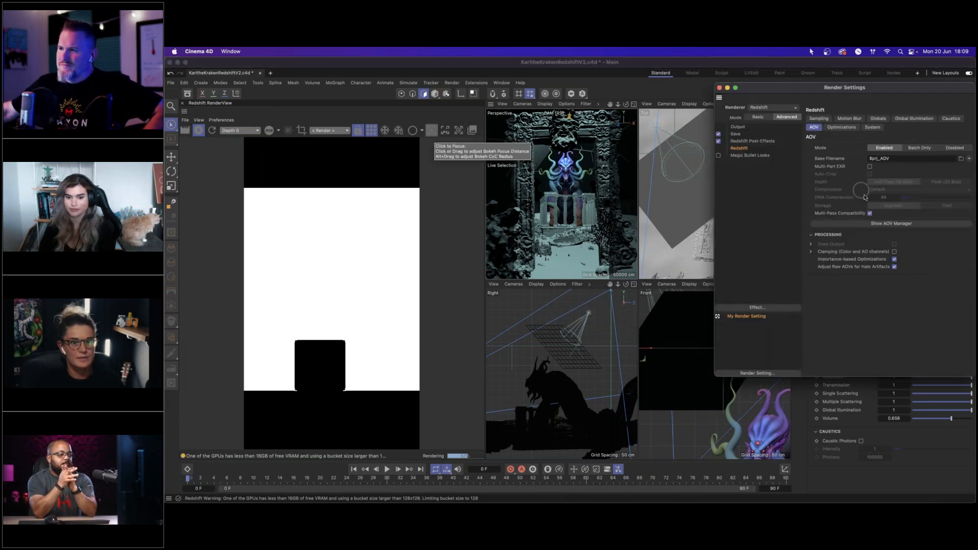
pyautogui.click(170, 82)
pyautogui.click(190, 167)
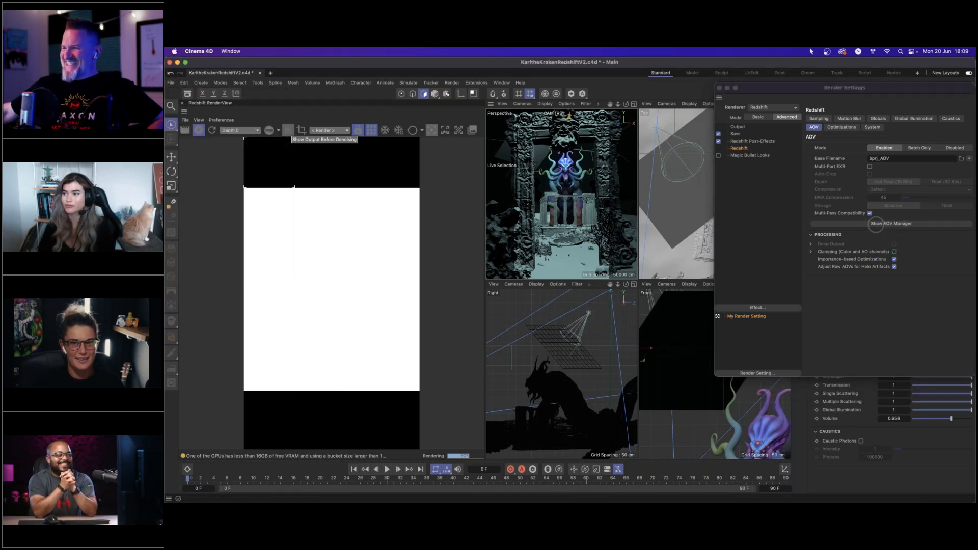
# Step: Set the Depth AOV's depth mode to Z Normalized in the AOV Manager, then close the manager and the Render Settings
pyautogui.click(876, 225)
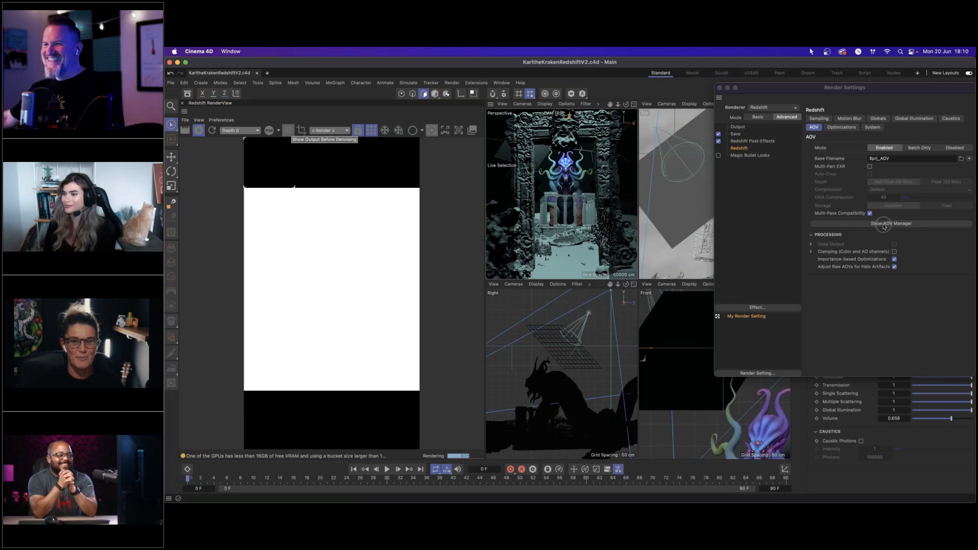
pyautogui.moveTo(725, 159); pyautogui.dragTo(662, 147)
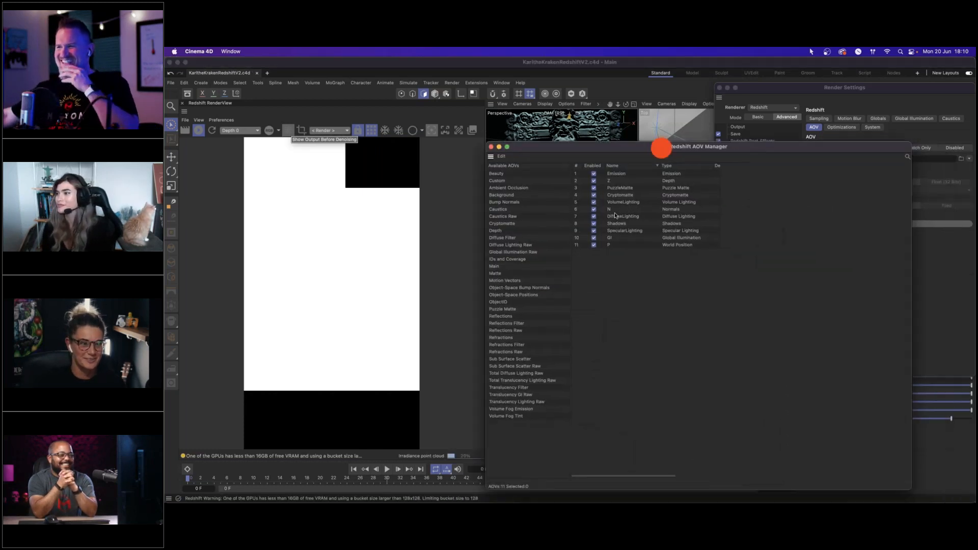
pyautogui.click(621, 197)
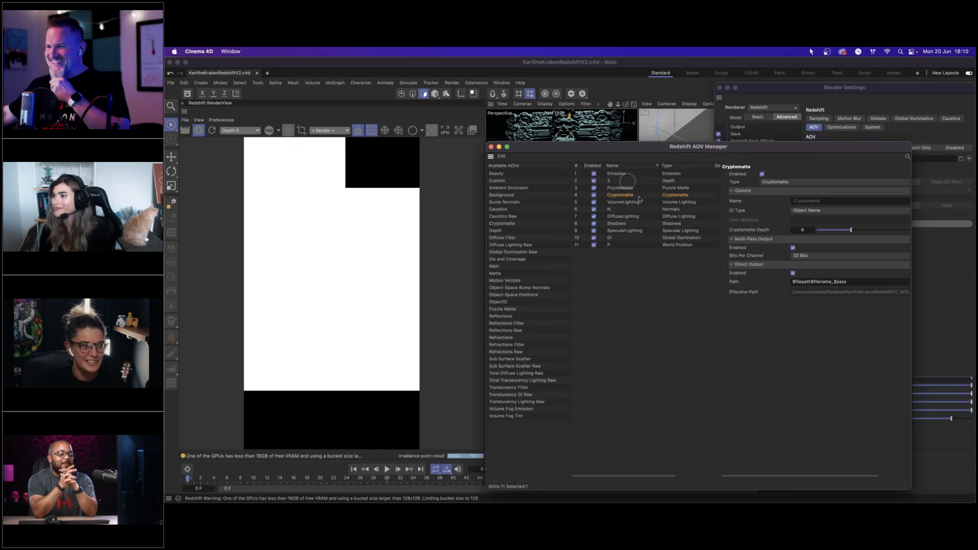
pyautogui.click(624, 187)
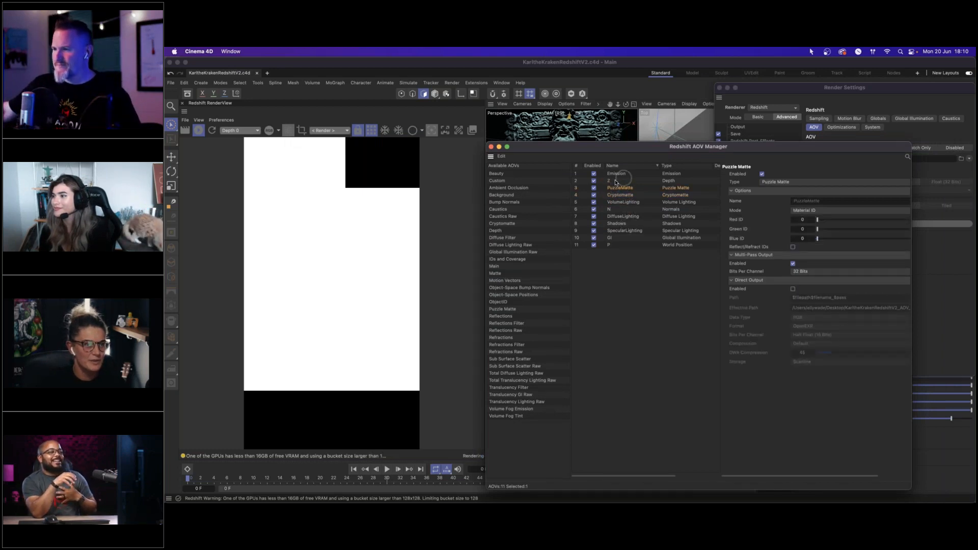
pyautogui.click(614, 181)
pyautogui.click(806, 218)
pyautogui.click(814, 238)
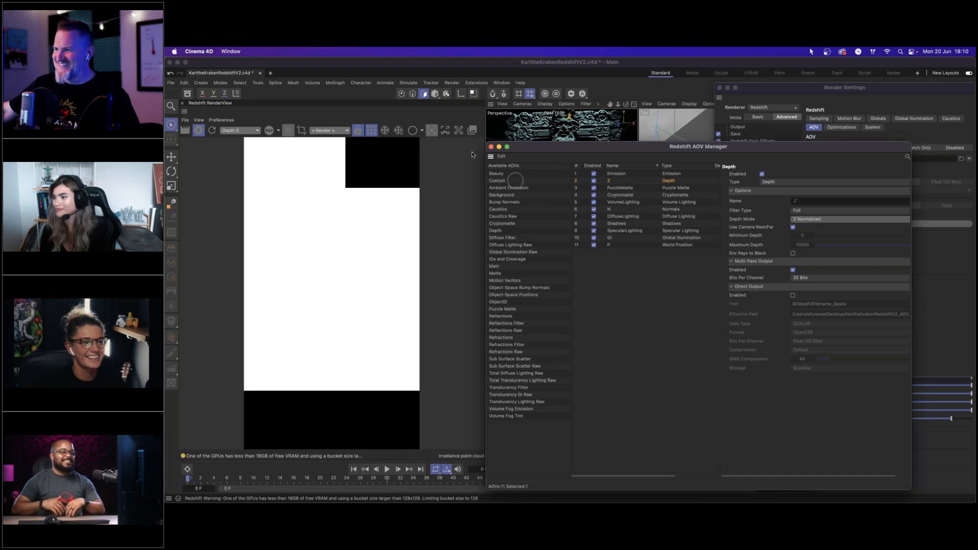
pyautogui.click(491, 147)
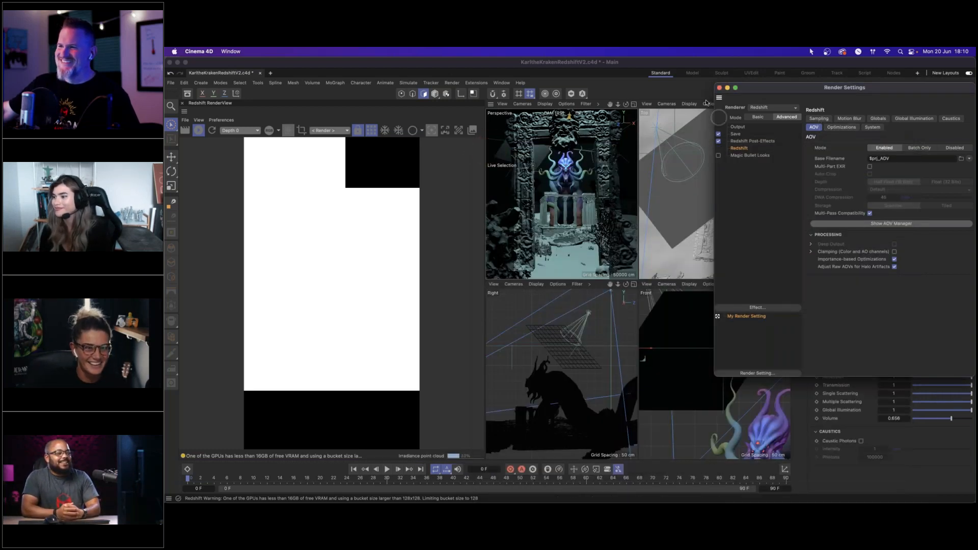
pyautogui.click(720, 88)
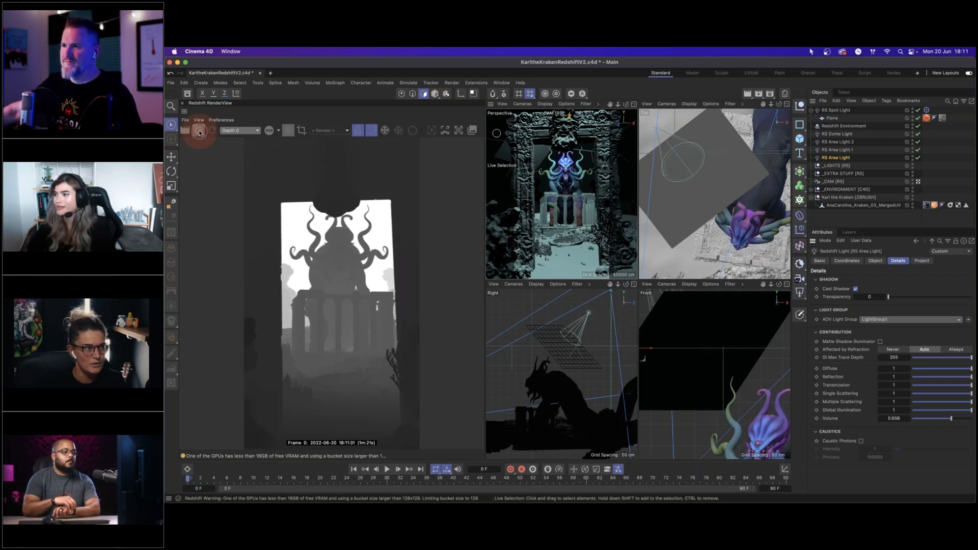
# Step: Open the recent project KrakenEnvRedshift.c4d and render its Beauty pass interactively with bucket rendering turned off
pyautogui.click(171, 83)
pyautogui.moveTo(204, 121)
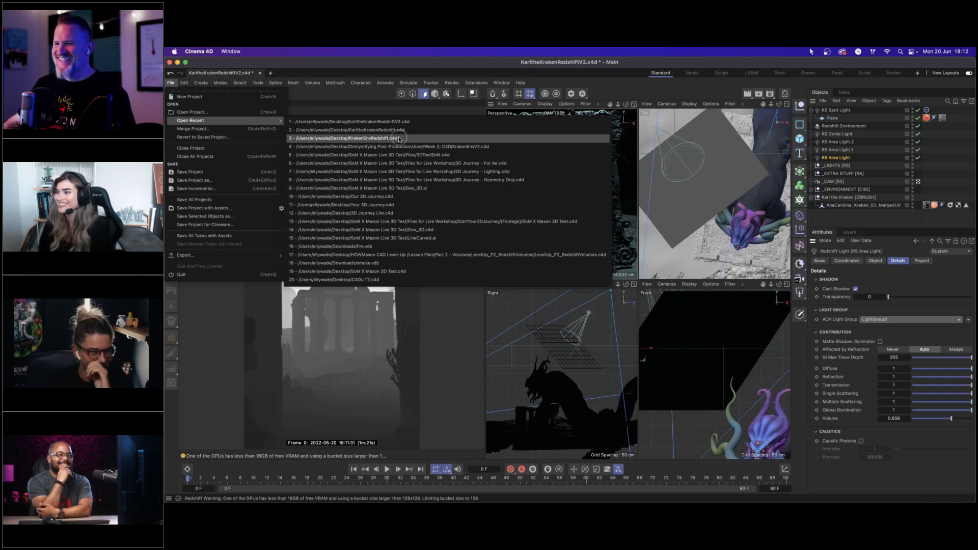
pyautogui.click(399, 138)
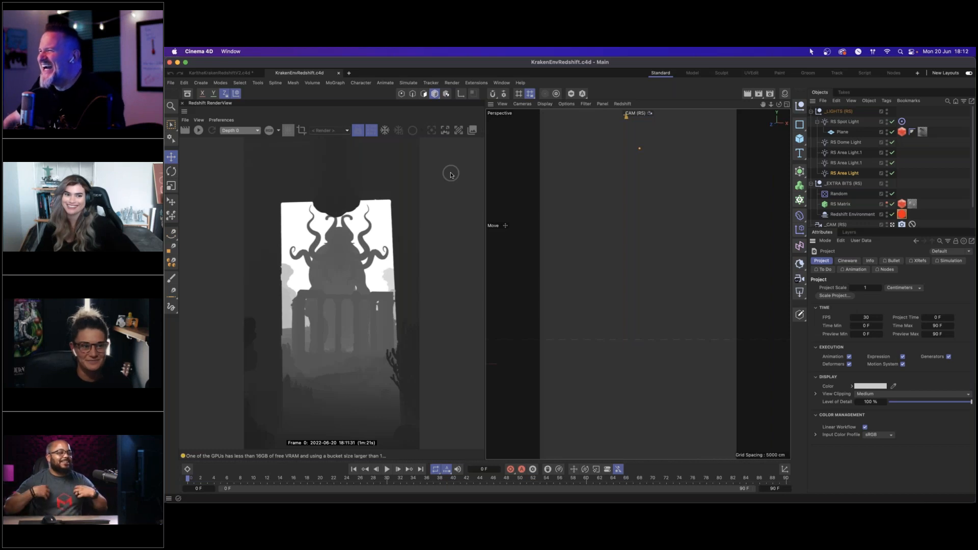
pyautogui.click(373, 132)
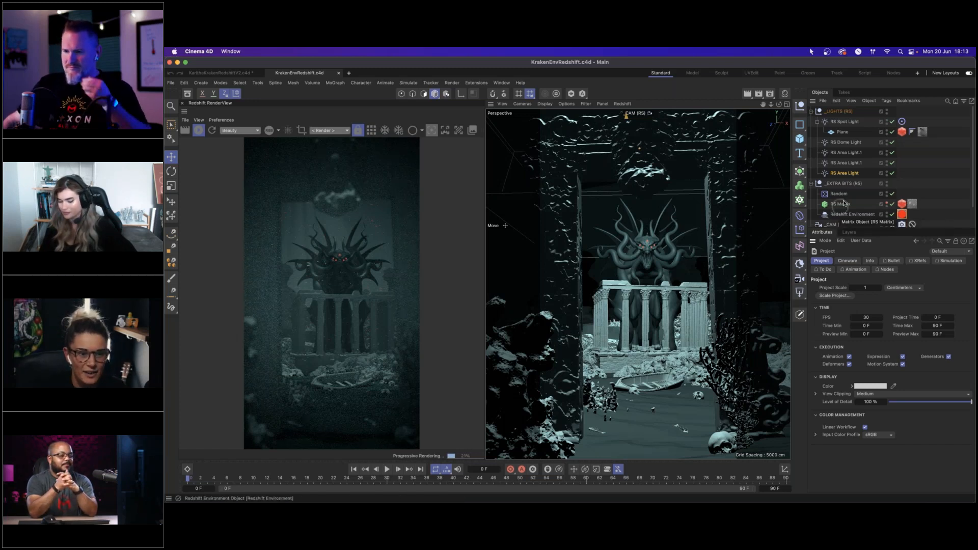
# Step: Show the RS Matrix object's properties, then stop the interactive render and enlarge the object list
pyautogui.click(846, 205)
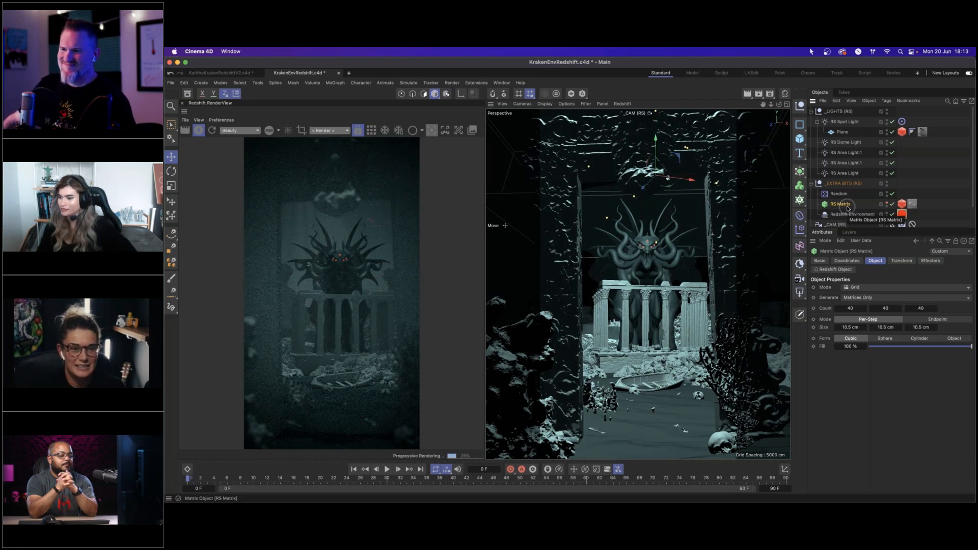
pyautogui.click(198, 131)
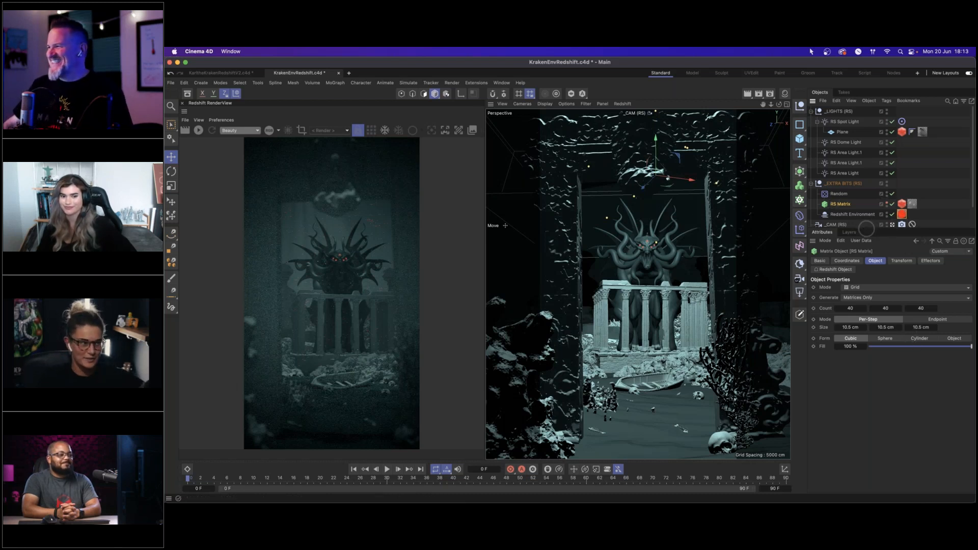
pyautogui.moveTo(861, 226); pyautogui.dragTo(855, 260)
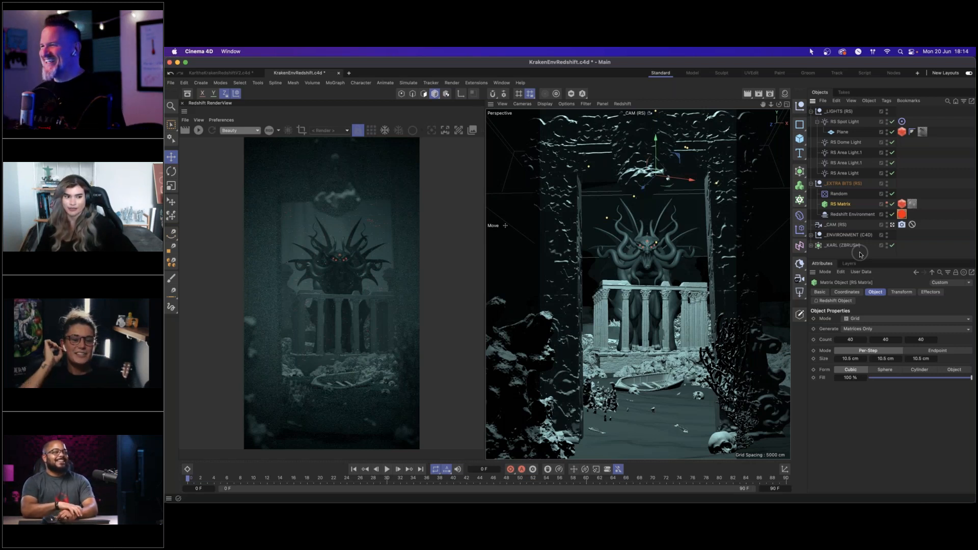
pyautogui.click(928, 497)
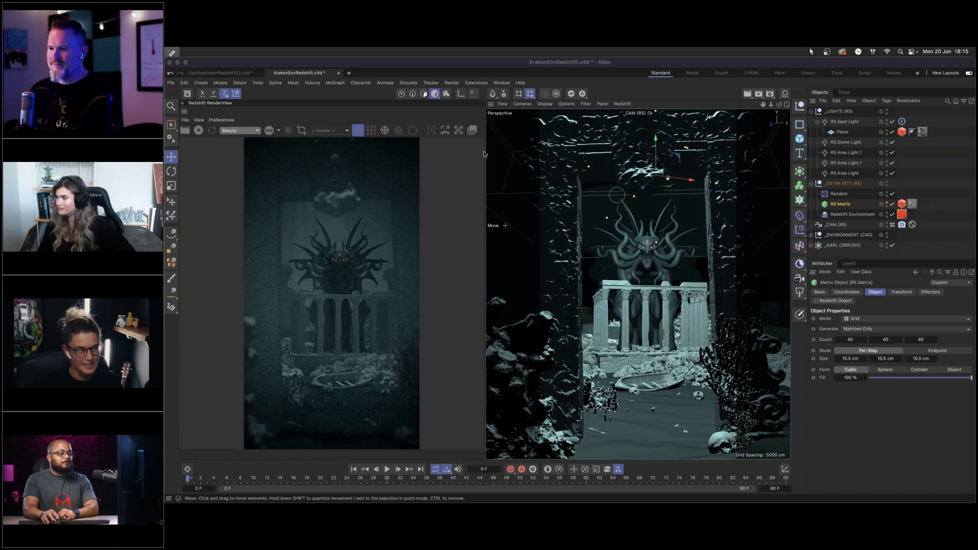
# Step: Open the recent project KarltheKrakenRedshift.c4d and start its interactive render in the Redshift RenderView
pyautogui.click(170, 83)
pyautogui.moveTo(229, 120)
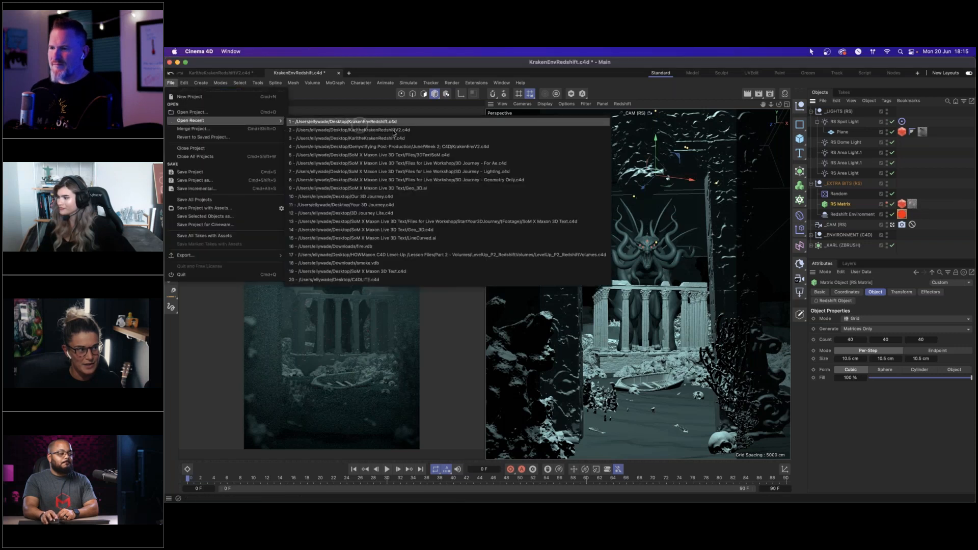
pyautogui.click(396, 138)
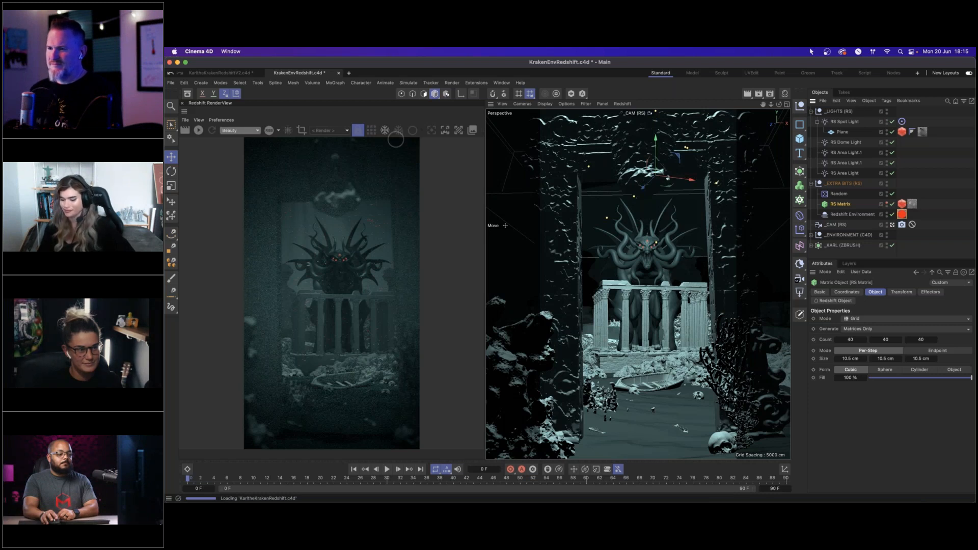
pyautogui.click(198, 131)
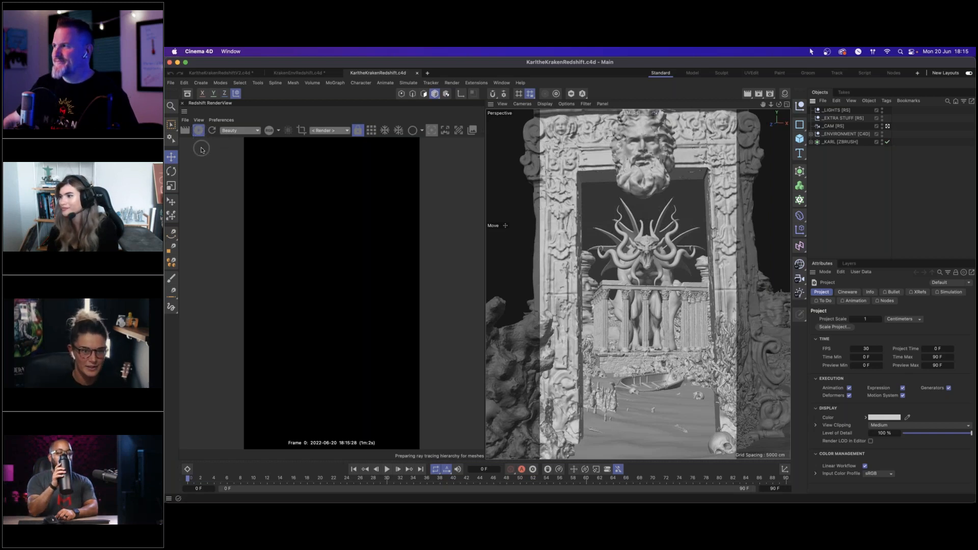
# Step: Disable the _KARL [ZBRUSH] subdivision surface, then stop the render and return to the KrakenEnvRedshift.c4d project
pyautogui.click(887, 142)
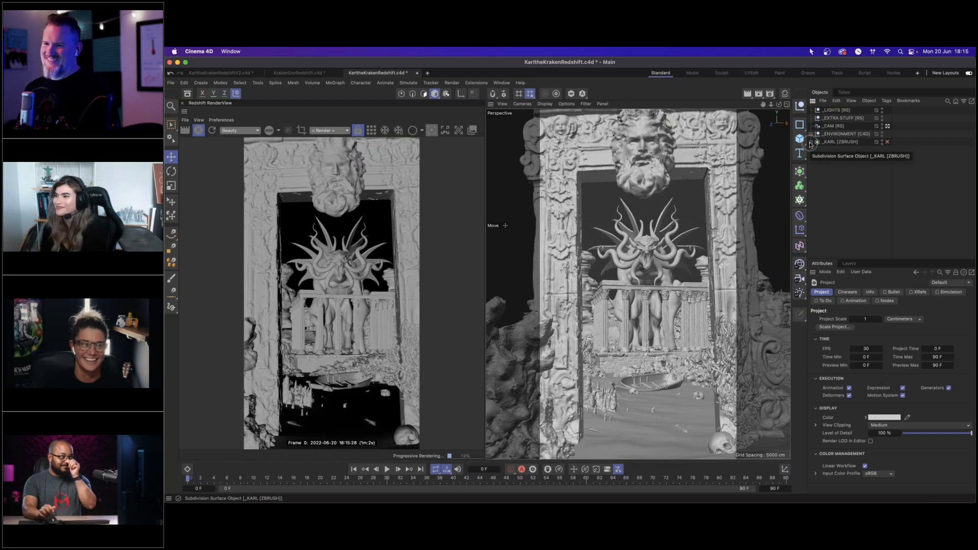
pyautogui.click(199, 131)
pyautogui.click(289, 74)
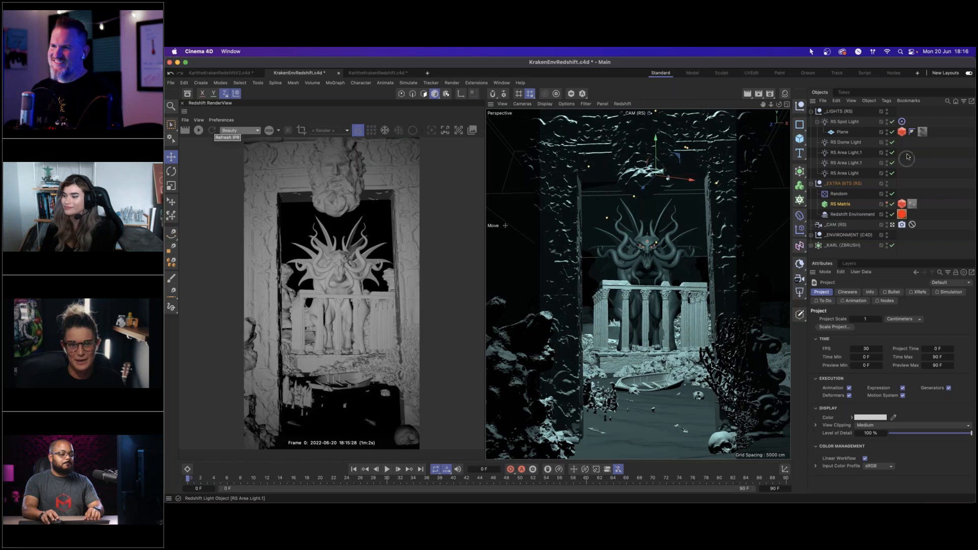
pyautogui.hotkey('ctrl', 'a')
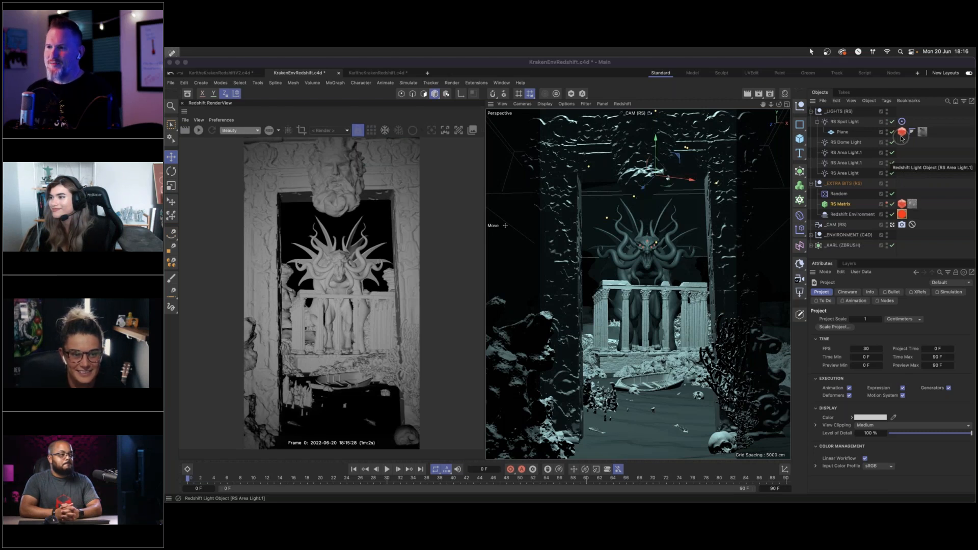
# Step: Quit the GoToWebinar application to end the screen-sharing session
pyautogui.moveTo(792, 495)
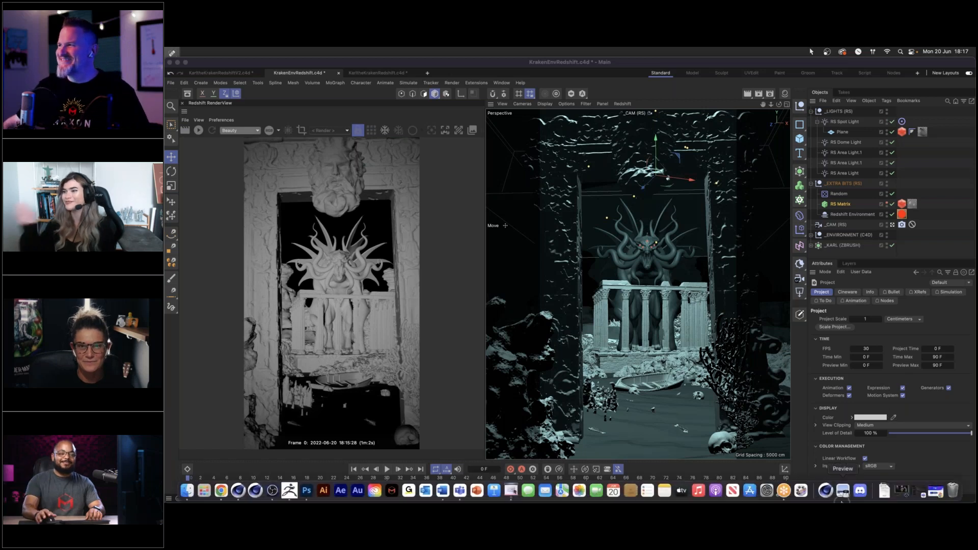
pyautogui.rightClick(783, 490)
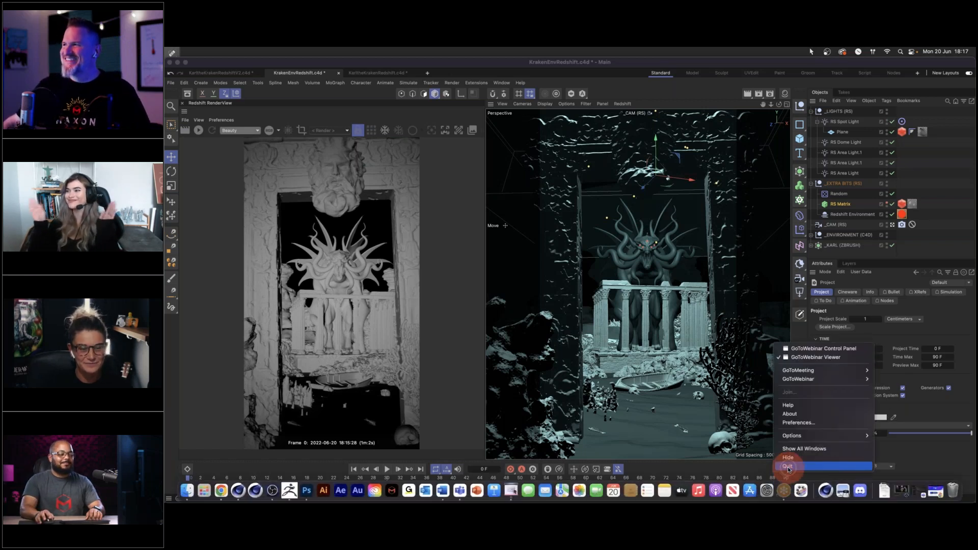
pyautogui.click(815, 459)
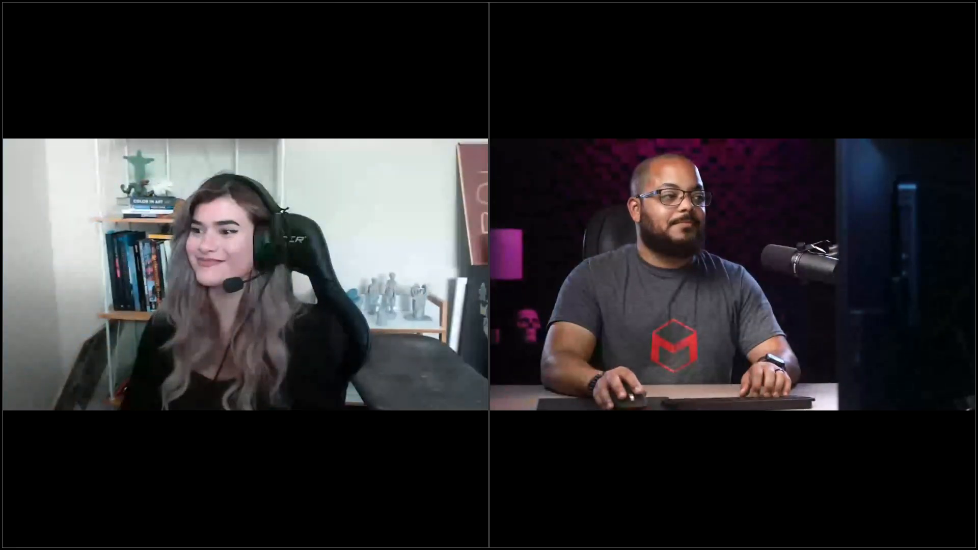